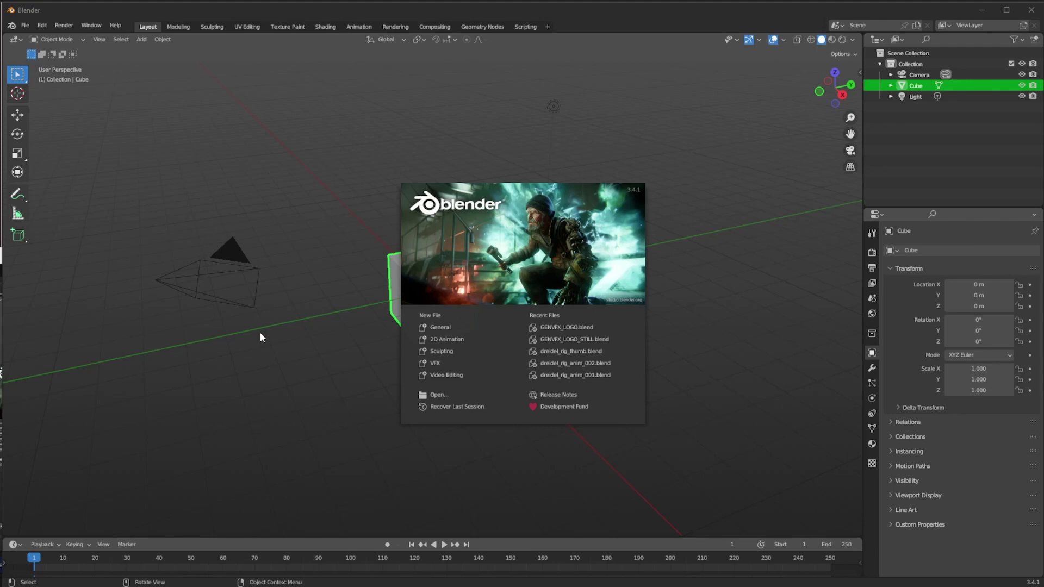
Open the recent file GENVFX_LOGO.blend and go to frame 0 in the Animation workspace
{"action": "left_click", "coordinate": [565, 327]}
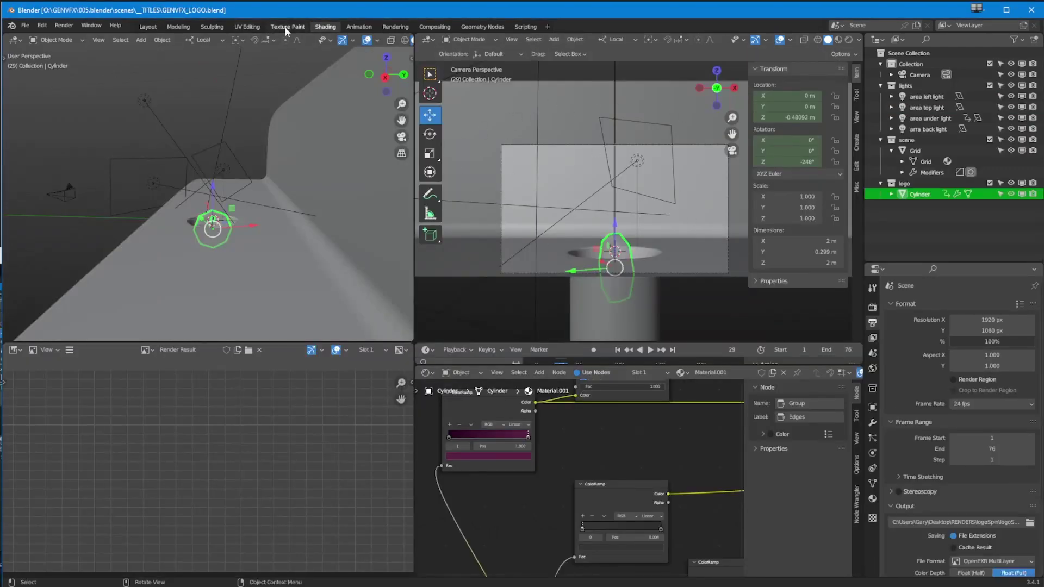
{"action": "left_click", "coordinate": [362, 28]}
{"action": "left_click_drag", "start_coordinate": [197, 440], "coordinate": [118, 438]}
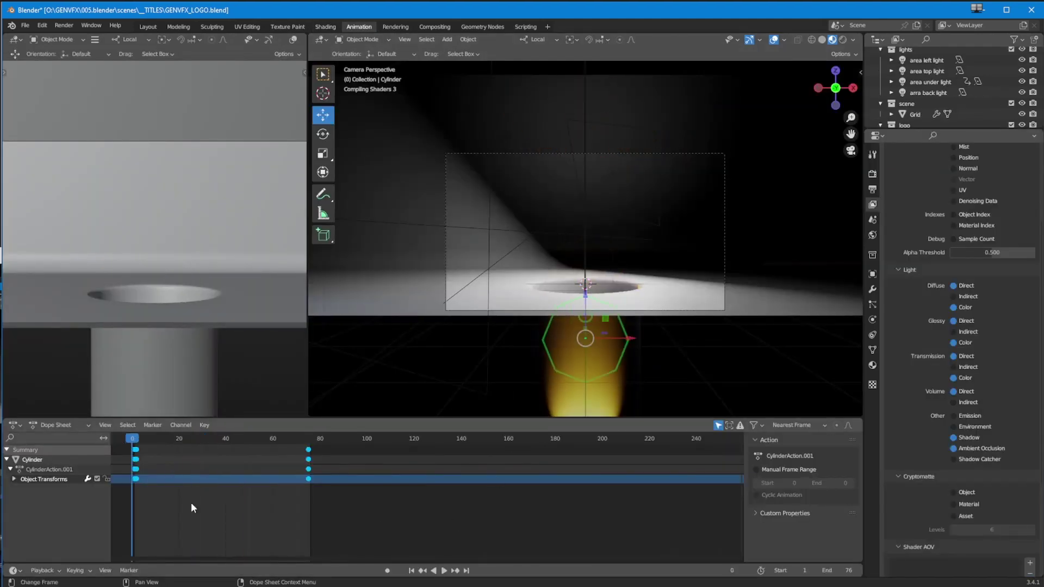
Play the logo animation, stop it, and scrub to the last keyframe and back to frame 1
{"action": "key", "text": "space"}
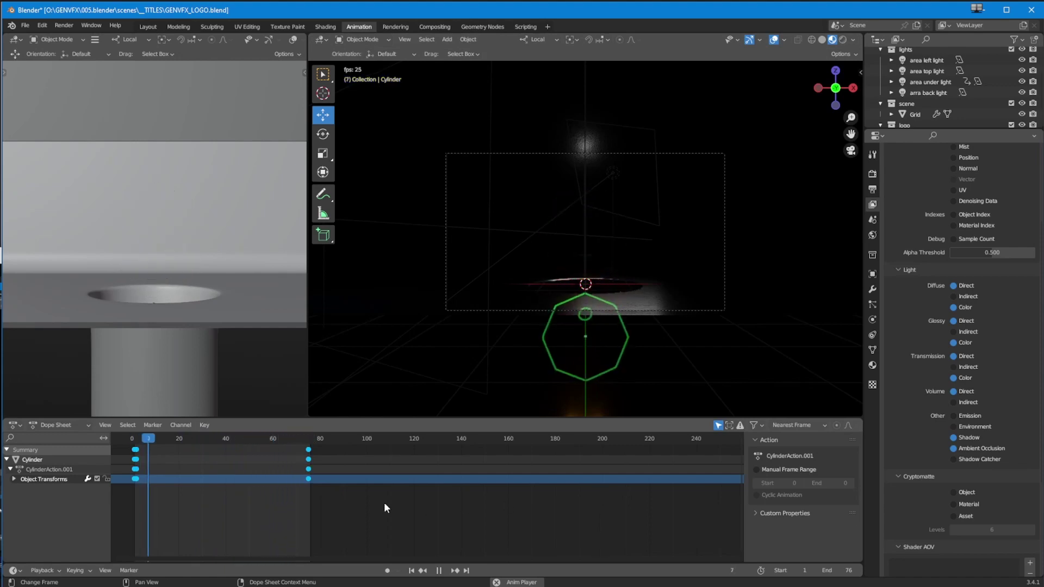
{"action": "left_click", "coordinate": [438, 571]}
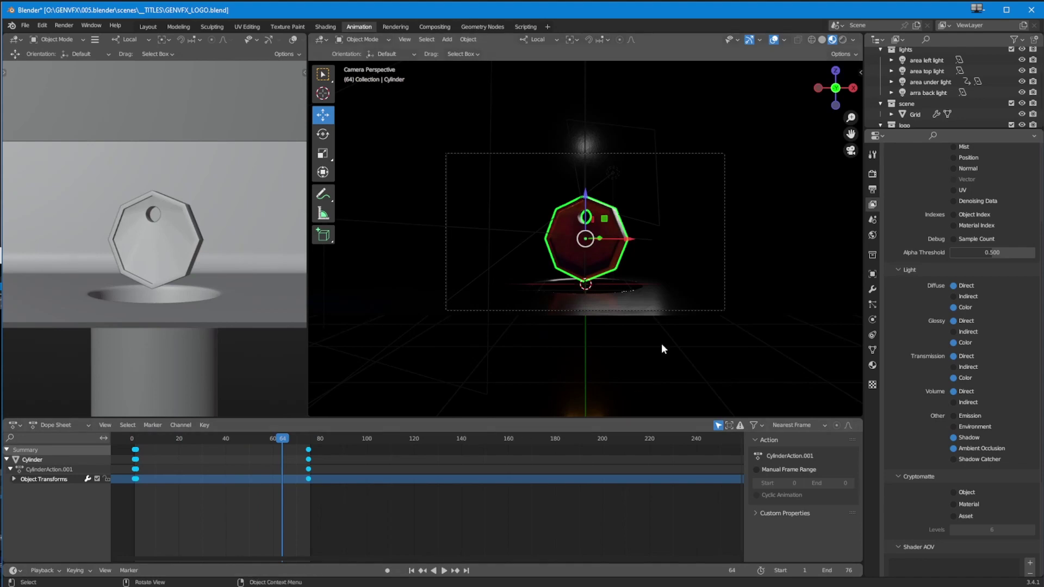
{"action": "left_click_drag", "start_coordinate": [282, 441], "coordinate": [310, 444]}
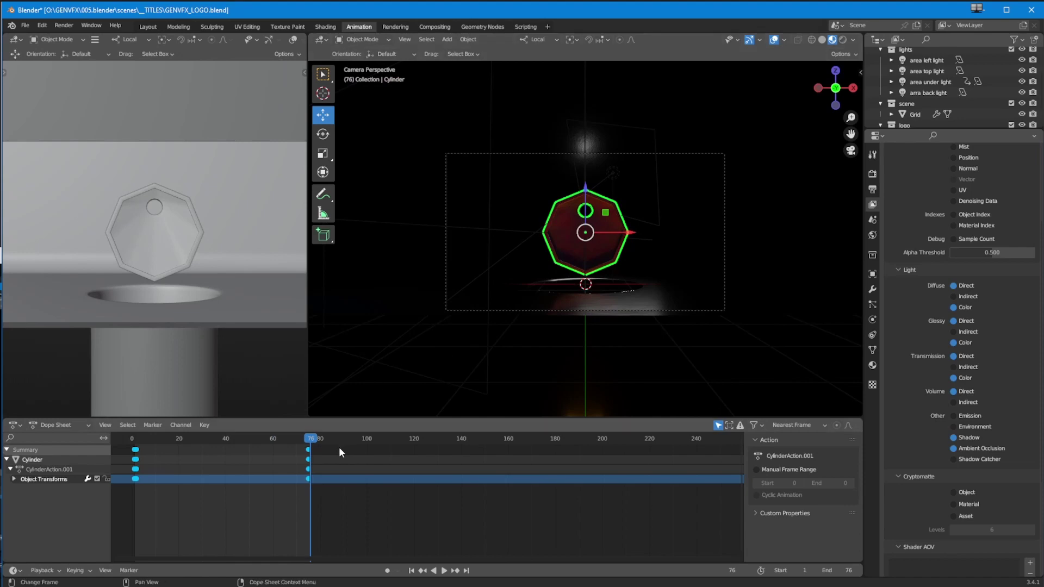
{"action": "left_click_drag", "start_coordinate": [311, 439], "coordinate": [307, 471]}
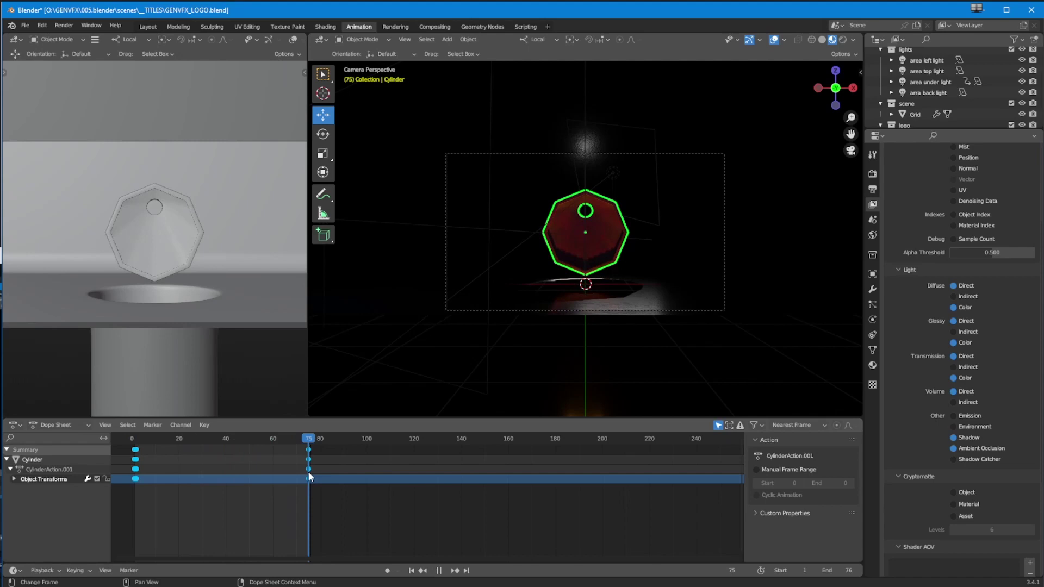
{"action": "left_click_drag", "start_coordinate": [309, 472], "coordinate": [135, 465]}
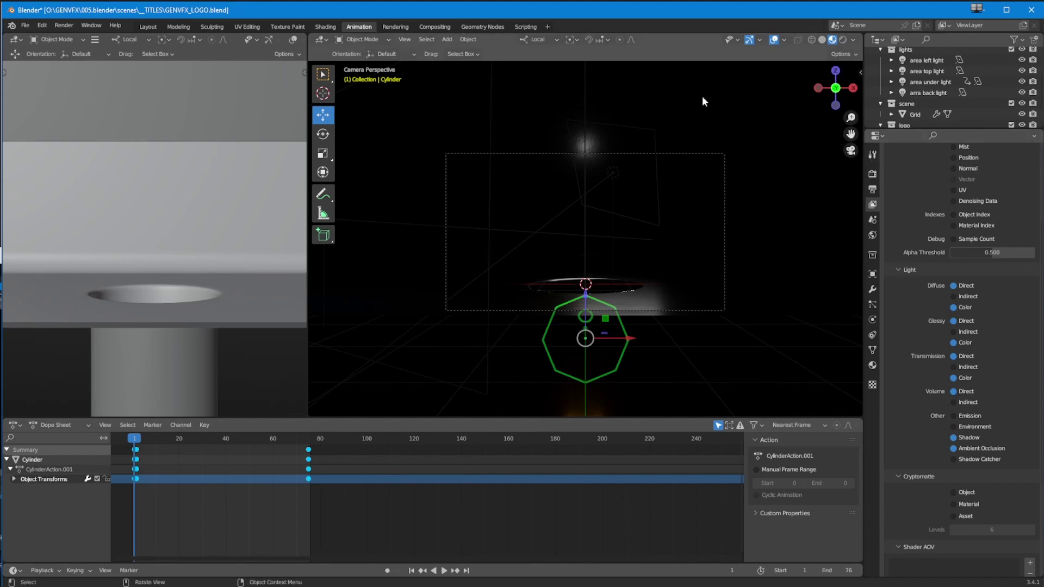
Switch to the Shading workspace and widen the camera view and the shader node area
{"action": "left_click", "coordinate": [328, 26]}
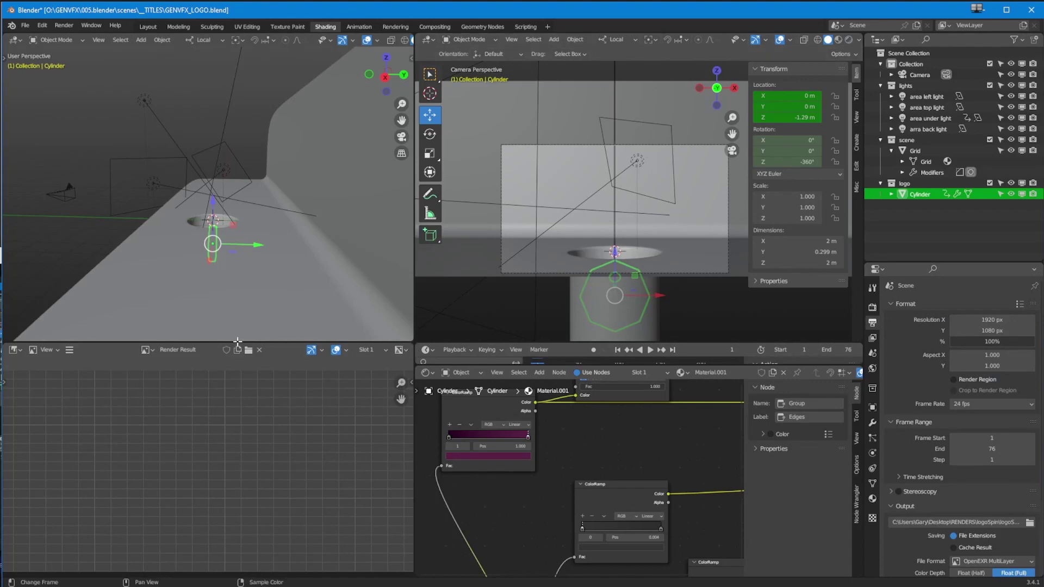
{"action": "left_click_drag", "start_coordinate": [415, 330], "coordinate": [130, 330]}
{"action": "left_click_drag", "start_coordinate": [498, 433], "coordinate": [289, 521]}
{"action": "left_click_drag", "start_coordinate": [385, 513], "coordinate": [231, 534]}
{"action": "left_click_drag", "start_coordinate": [417, 513], "coordinate": [341, 482]}
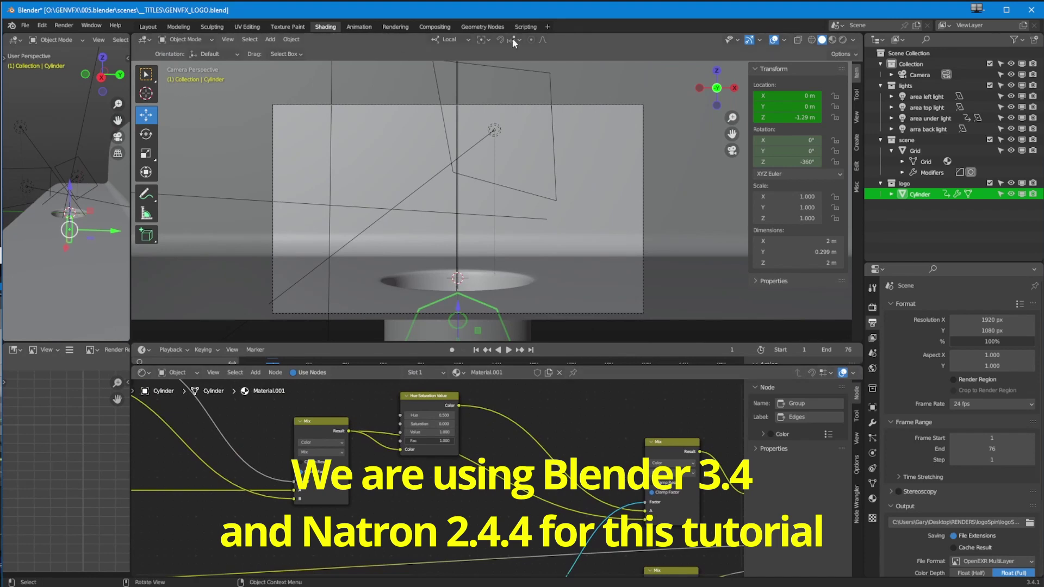
Show the splash screen to check the program version, and dismiss it
{"action": "left_click", "coordinate": [11, 25]}
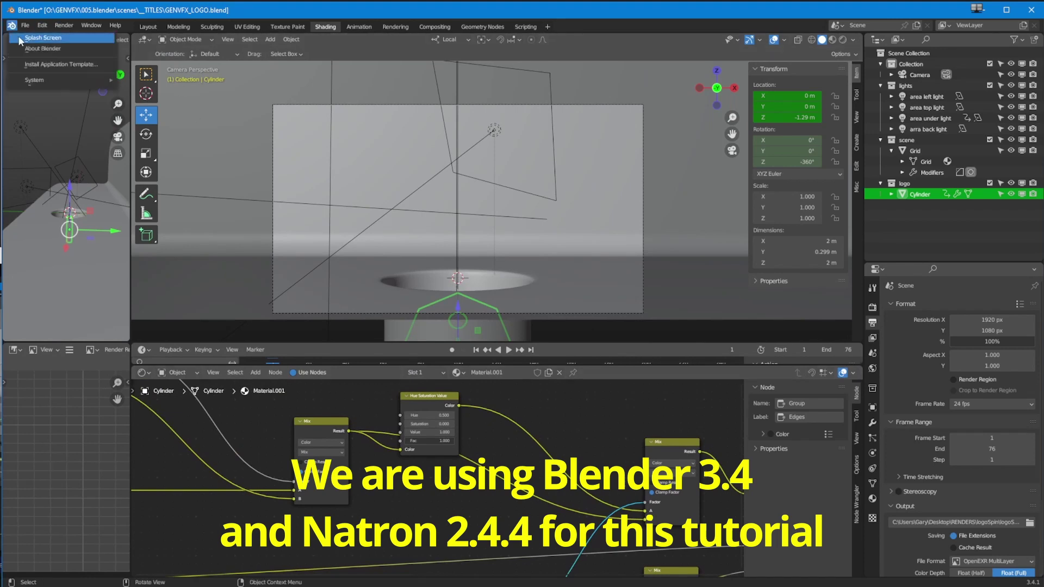
{"action": "left_click", "coordinate": [42, 37]}
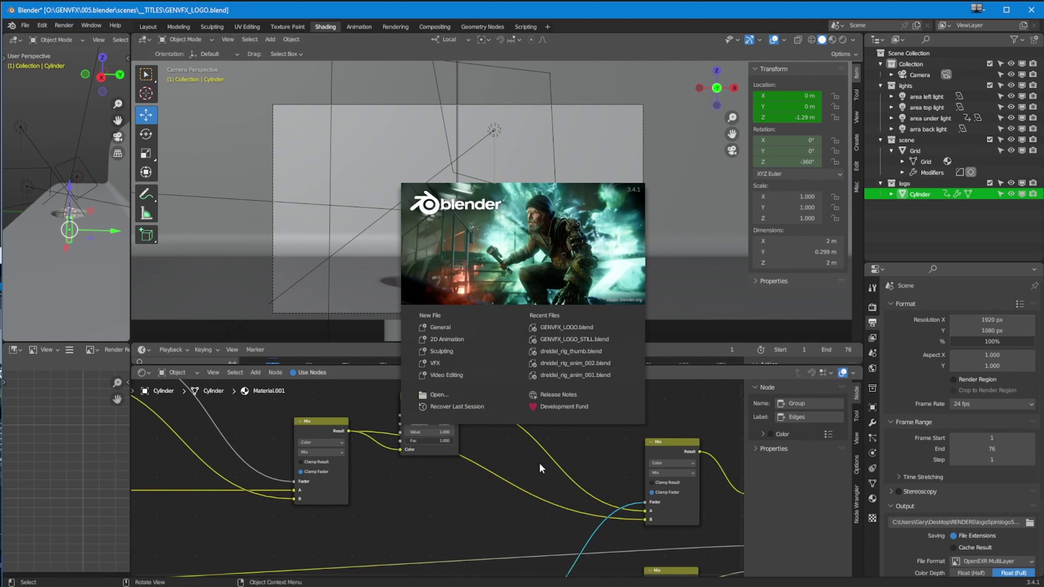
{"action": "left_click", "coordinate": [478, 528]}
Examine the data type and blending mode options of the Mix node feeding the Principled BSDF's base color
{"action": "left_click_drag", "start_coordinate": [477, 514], "coordinate": [234, 506]}
{"action": "left_click", "coordinate": [425, 435]}
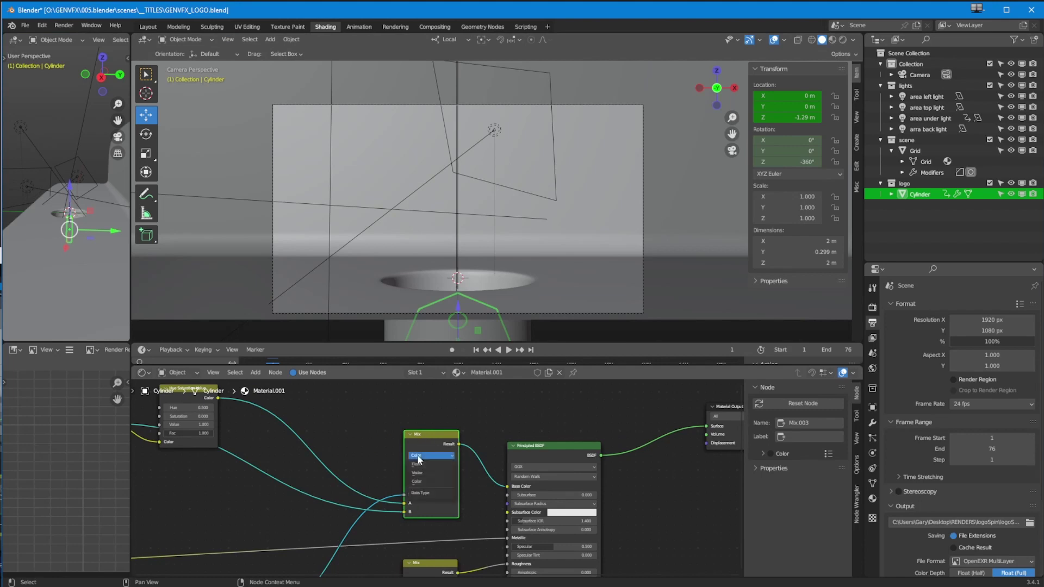
{"action": "left_click", "coordinate": [411, 456]}
{"action": "left_click", "coordinate": [354, 423]}
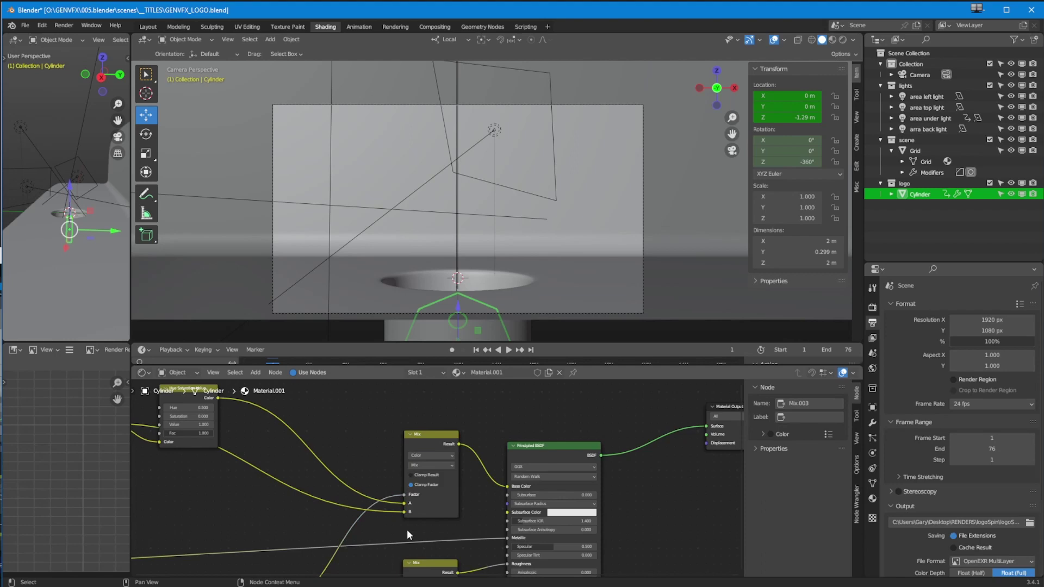
{"action": "left_click", "coordinate": [418, 465]}
{"action": "left_click_drag", "start_coordinate": [365, 465], "coordinate": [340, 403]}
{"action": "left_click_drag", "start_coordinate": [338, 445], "coordinate": [376, 508]}
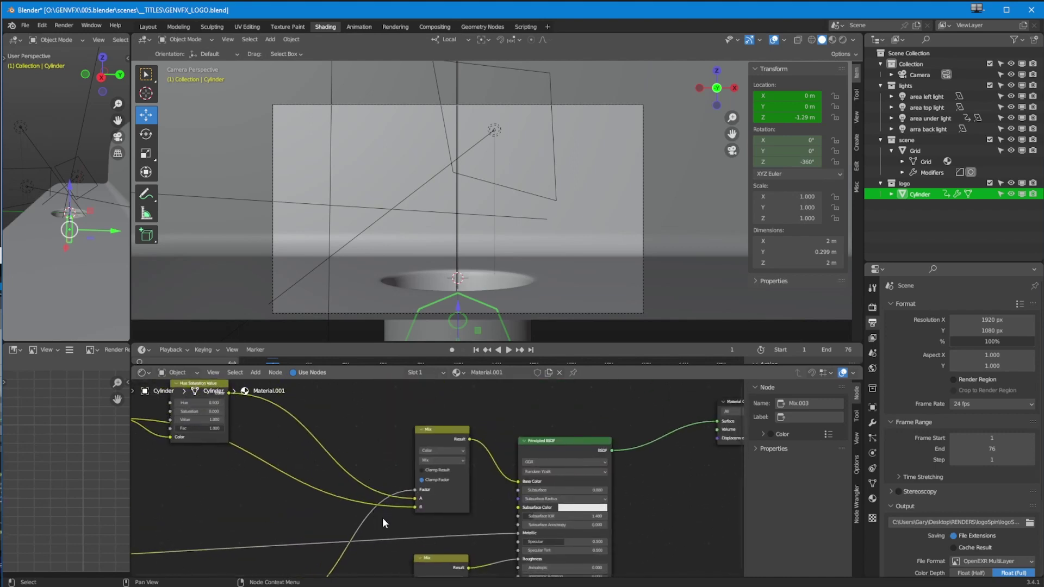
Move the Fresnel node slightly upward and farther from the RGB Curves node in the cylinder's material
{"action": "left_click_drag", "start_coordinate": [371, 499], "coordinate": [394, 506]}
{"action": "left_click_drag", "start_coordinate": [332, 475], "coordinate": [267, 457]}
{"action": "left_click_drag", "start_coordinate": [363, 457], "coordinate": [438, 522]}
{"action": "left_click_drag", "start_coordinate": [343, 539], "coordinate": [373, 545]}
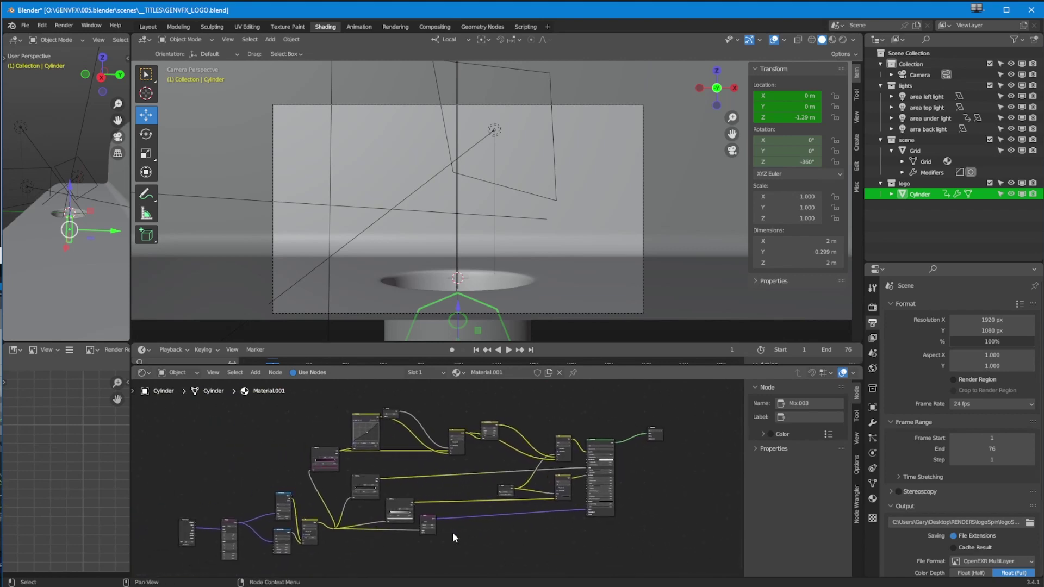
{"action": "left_click_drag", "start_coordinate": [396, 409], "coordinate": [399, 403]}
{"action": "left_click_drag", "start_coordinate": [388, 457], "coordinate": [420, 524]}
{"action": "scroll", "coordinate": [421, 524], "scroll_direction": "up", "scroll_amount": 6}
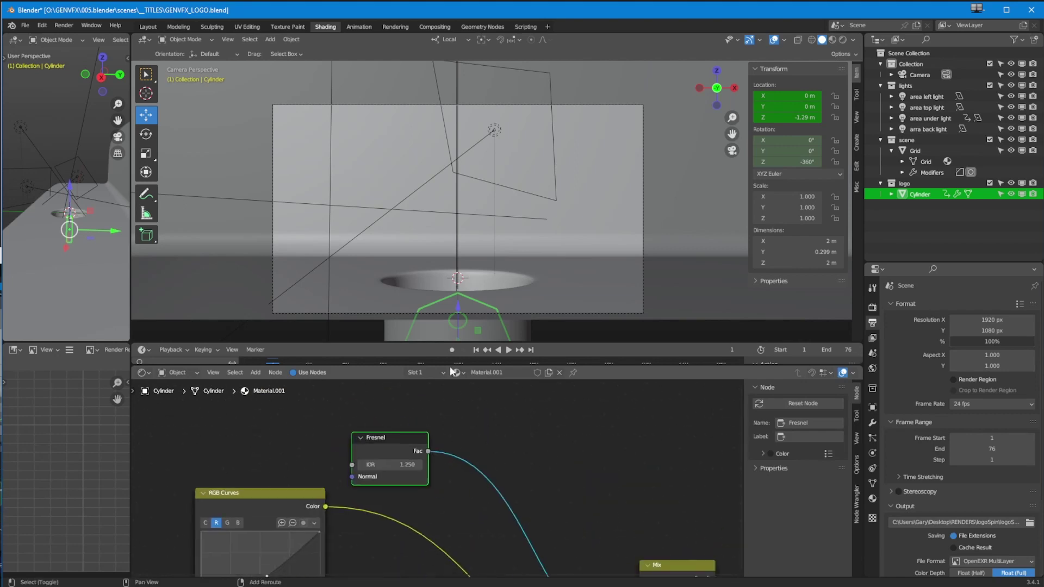
{"action": "left_click_drag", "start_coordinate": [380, 438], "coordinate": [419, 416]}
{"action": "scroll", "coordinate": [413, 533], "scroll_direction": "down", "scroll_amount": 10}
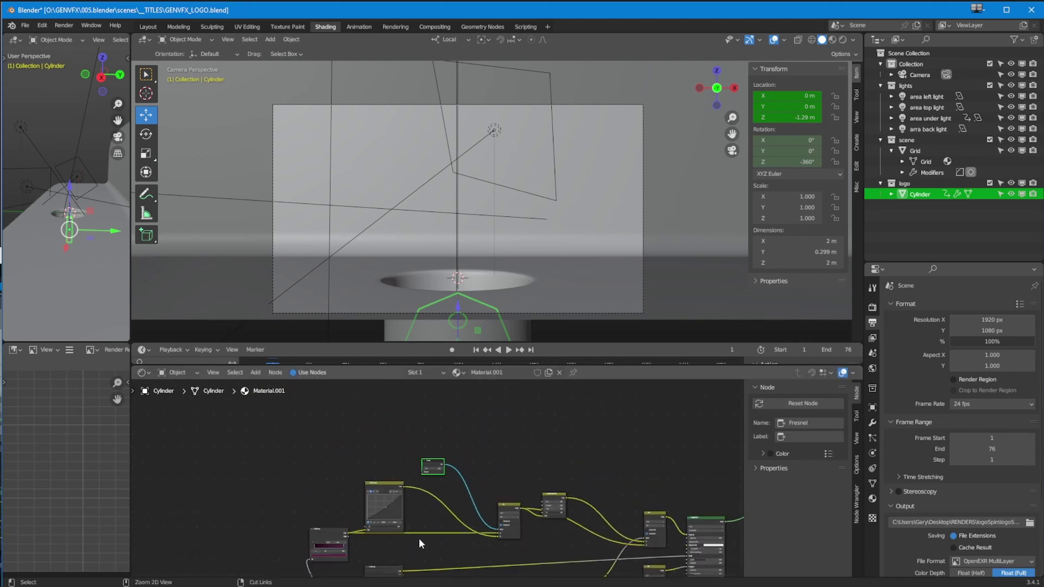
Find the Edges node group in the cylinder's material and open its contents
{"action": "left_click_drag", "start_coordinate": [419, 537], "coordinate": [361, 433]}
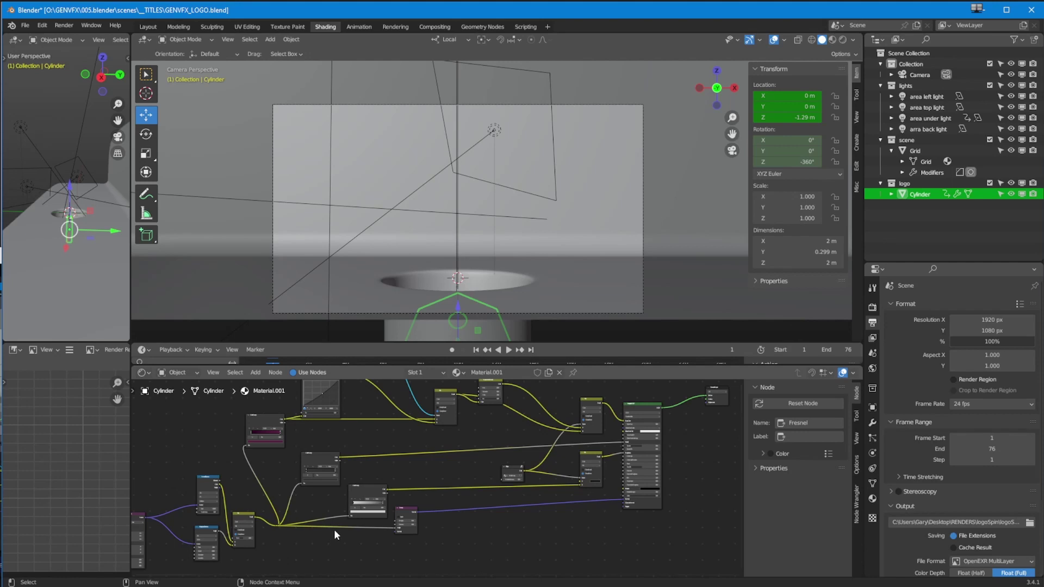
{"action": "scroll", "coordinate": [430, 474], "scroll_direction": "up", "scroll_amount": 7}
{"action": "left_click_drag", "start_coordinate": [421, 502], "coordinate": [302, 531]}
{"action": "left_click_drag", "start_coordinate": [405, 485], "coordinate": [398, 449]}
{"action": "left_click_drag", "start_coordinate": [414, 449], "coordinate": [422, 424]}
{"action": "left_click_drag", "start_coordinate": [239, 551], "coordinate": [413, 463]}
{"action": "left_click", "coordinate": [415, 464]}
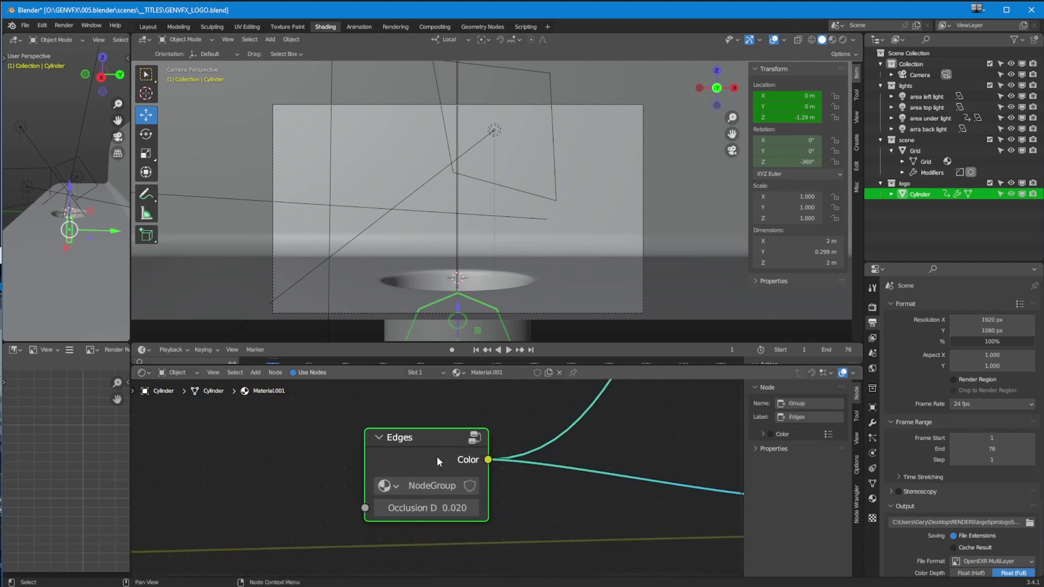
{"action": "key", "text": "Tab"}
Examine the Ambient Occlusion, Multiply and ColorRamp nodes inside the Edges group, and return to the full material tree
{"action": "left_click_drag", "start_coordinate": [411, 452], "coordinate": [389, 516]}
{"action": "left_click_drag", "start_coordinate": [393, 505], "coordinate": [286, 519]}
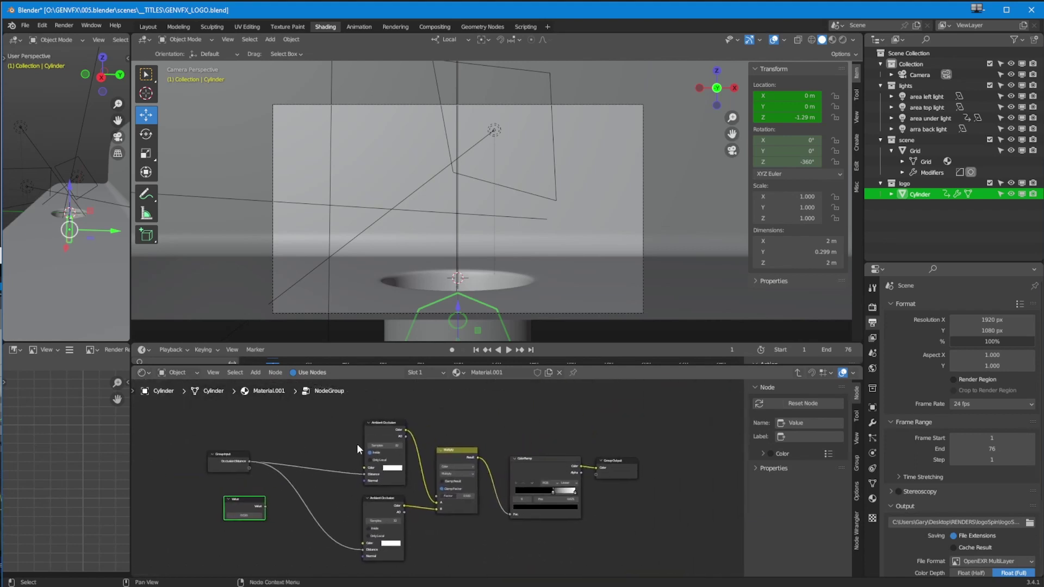
{"action": "scroll", "coordinate": [361, 503], "scroll_direction": "up", "scroll_amount": 3}
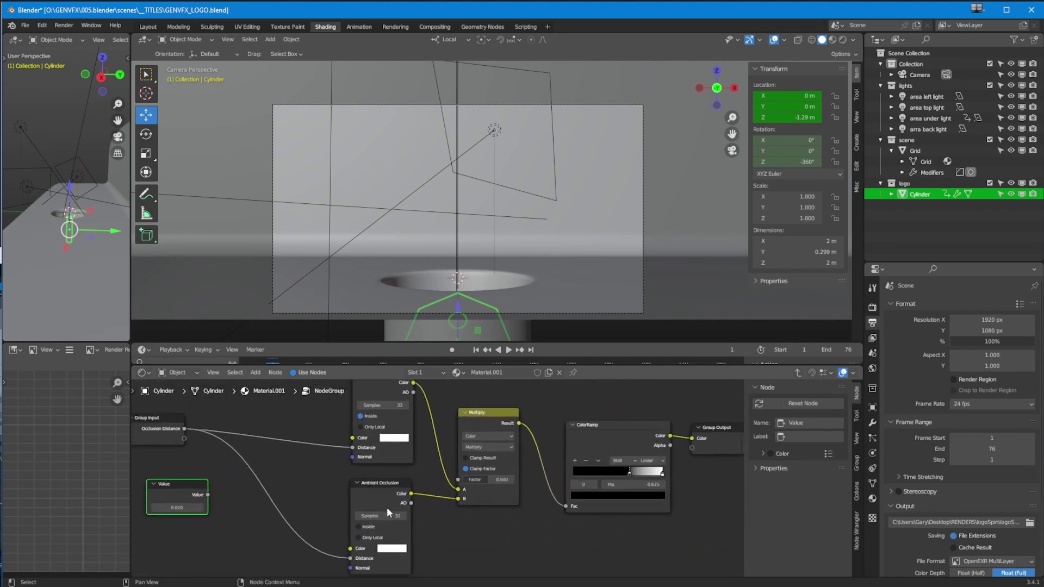
{"action": "scroll", "coordinate": [380, 448], "scroll_direction": "down", "scroll_amount": 1}
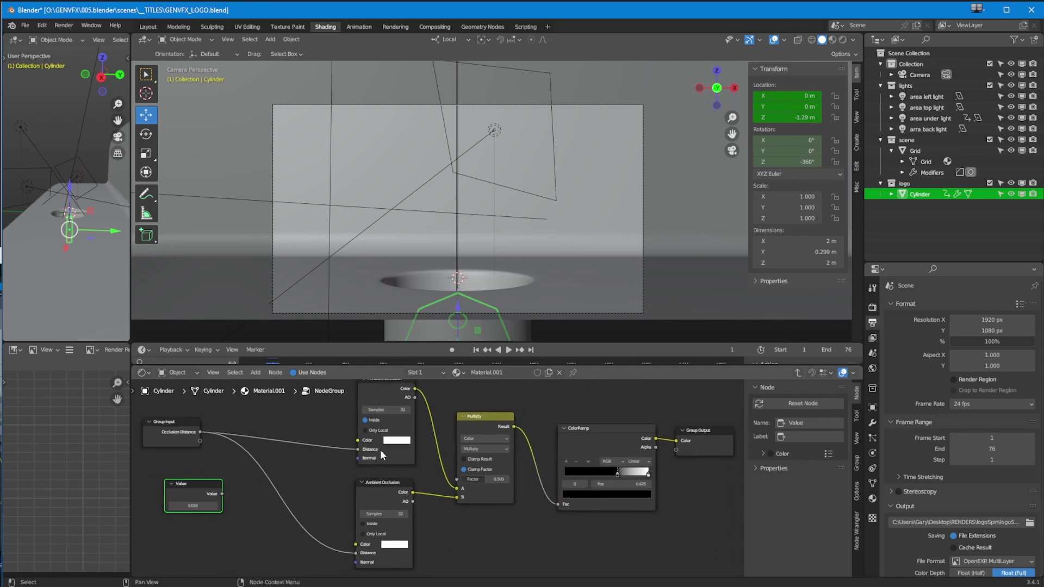
{"action": "left_click_drag", "start_coordinate": [380, 450], "coordinate": [320, 488]}
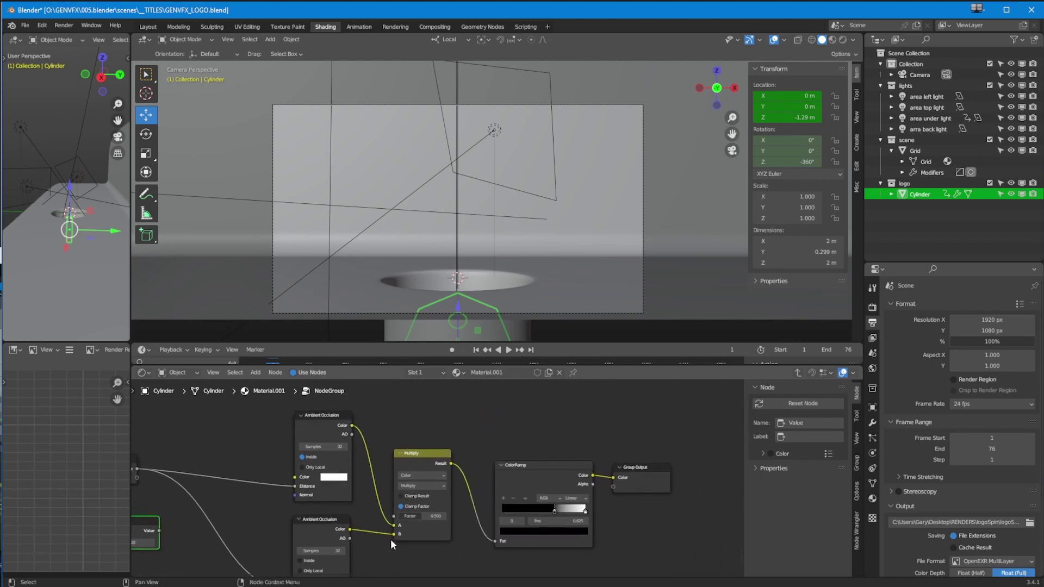
{"action": "scroll", "coordinate": [402, 552], "scroll_direction": "down", "scroll_amount": 2}
{"action": "left_click_drag", "start_coordinate": [385, 563], "coordinate": [386, 508]}
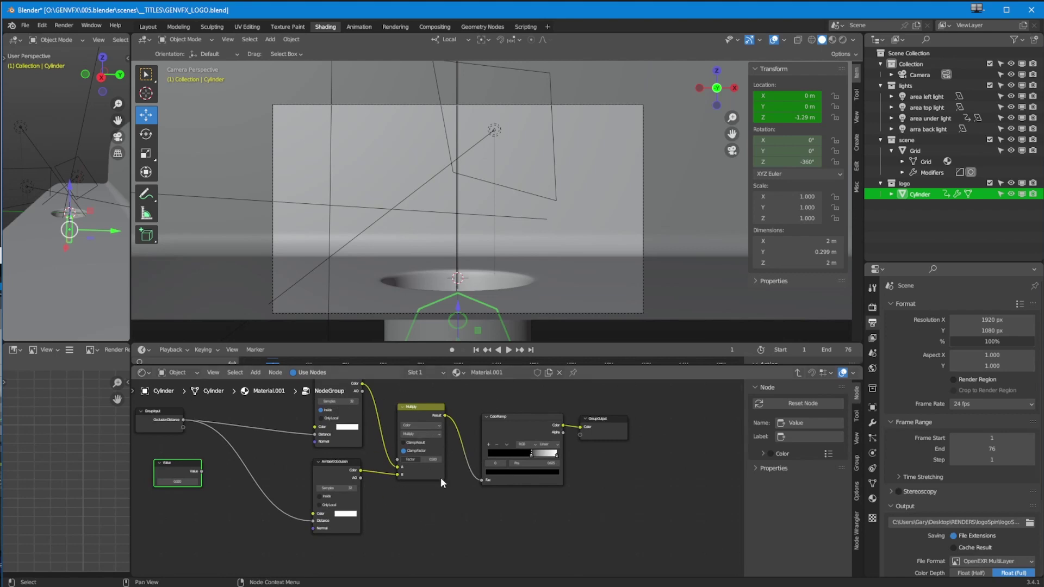
{"action": "key", "text": "Tab"}
{"action": "right_click", "coordinate": [399, 474]}
{"action": "scroll", "coordinate": [319, 429], "scroll_direction": "down", "scroll_amount": 5}
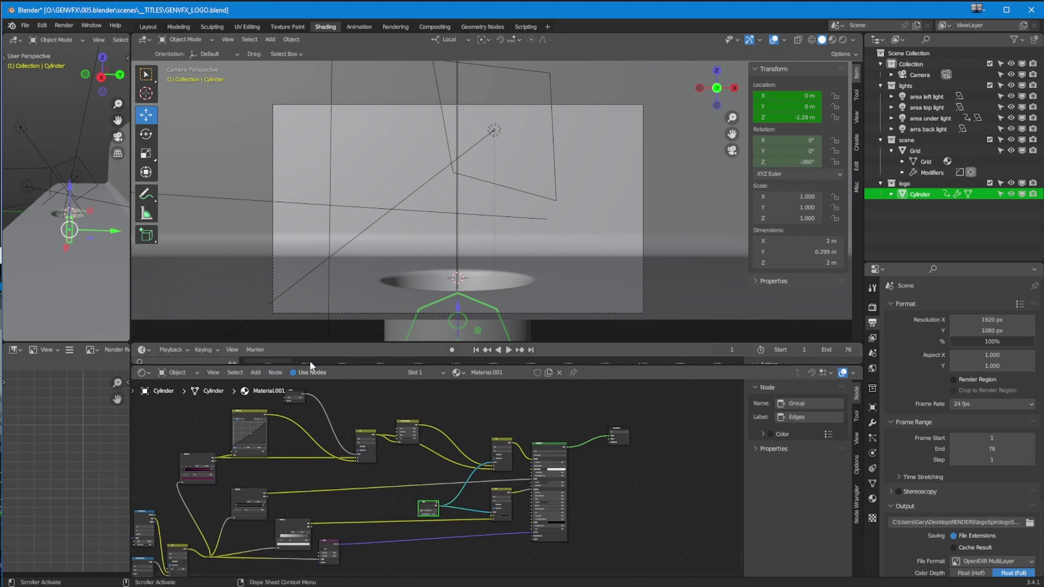
Enlarge the timeline area above the shader nodes and move to frame 36
{"action": "left_click_drag", "start_coordinate": [336, 365], "coordinate": [336, 390]}
{"action": "left_click_drag", "start_coordinate": [265, 363], "coordinate": [495, 375]}
{"action": "scroll", "coordinate": [492, 381], "scroll_direction": "up", "scroll_amount": 3}
{"action": "scroll", "coordinate": [492, 381], "scroll_direction": "up", "scroll_amount": 5}
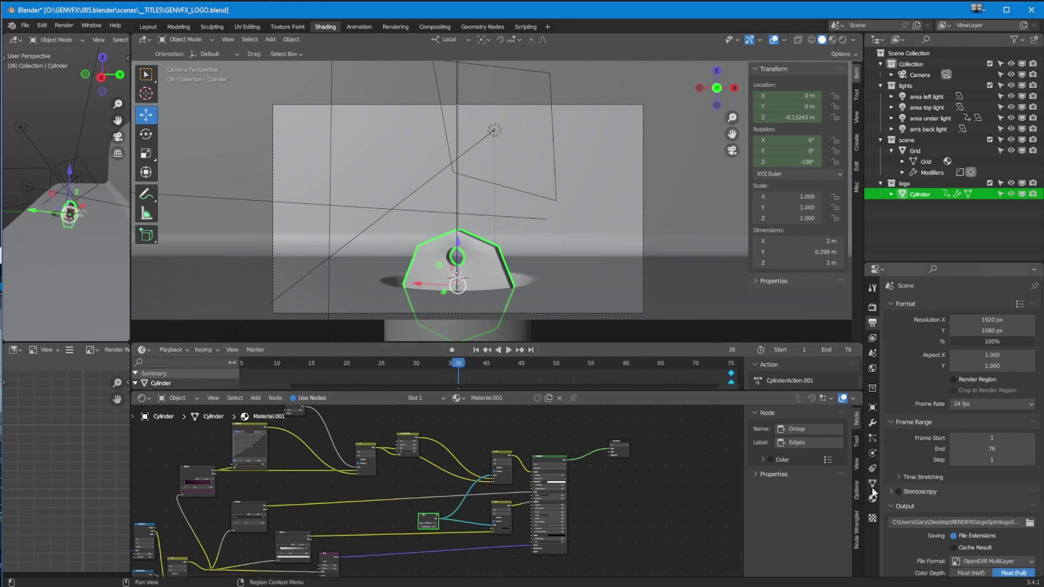
Check the light group assigned to each of the left, top, under and back area lights
{"action": "left_click", "coordinate": [907, 86]}
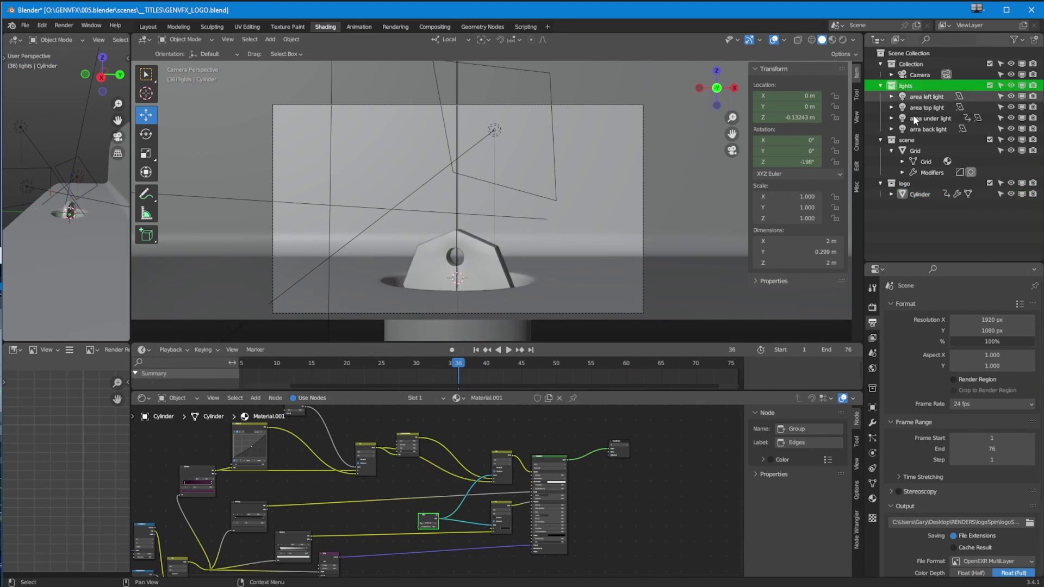
{"action": "left_click", "coordinate": [933, 97]}
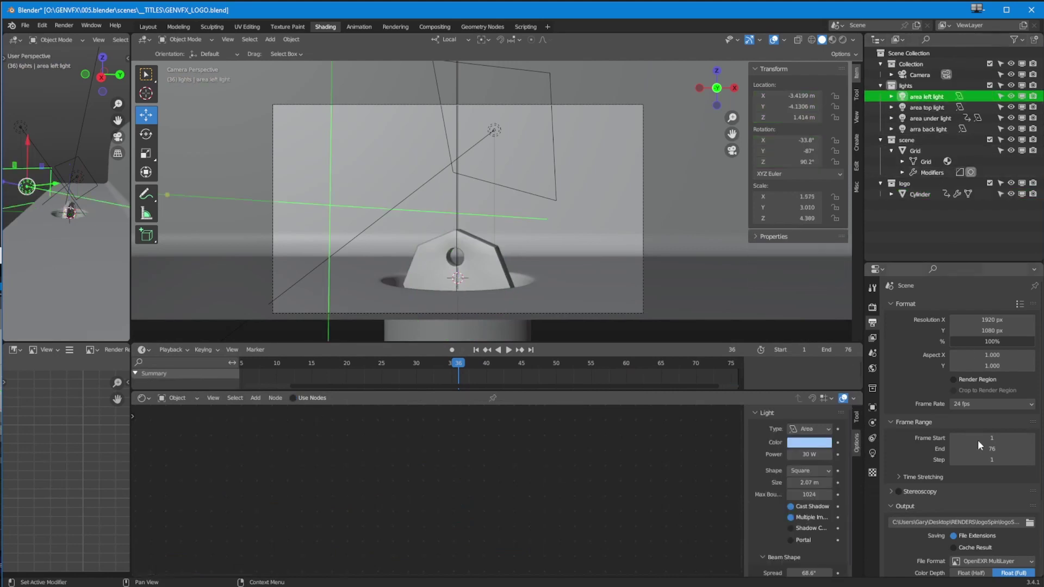
{"action": "left_click", "coordinate": [872, 407]}
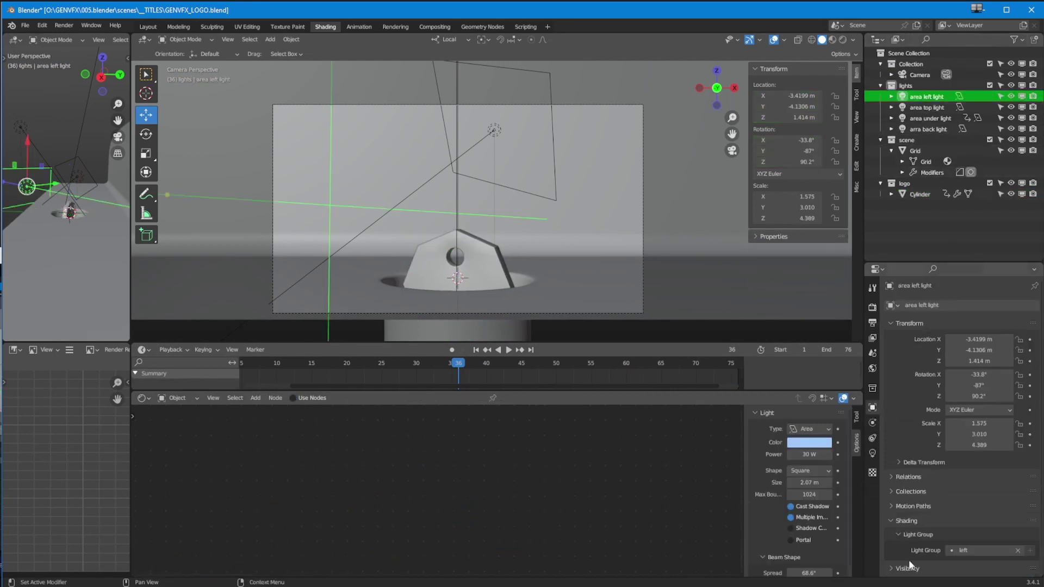
{"action": "scroll", "coordinate": [912, 517], "scroll_direction": "down", "scroll_amount": 1}
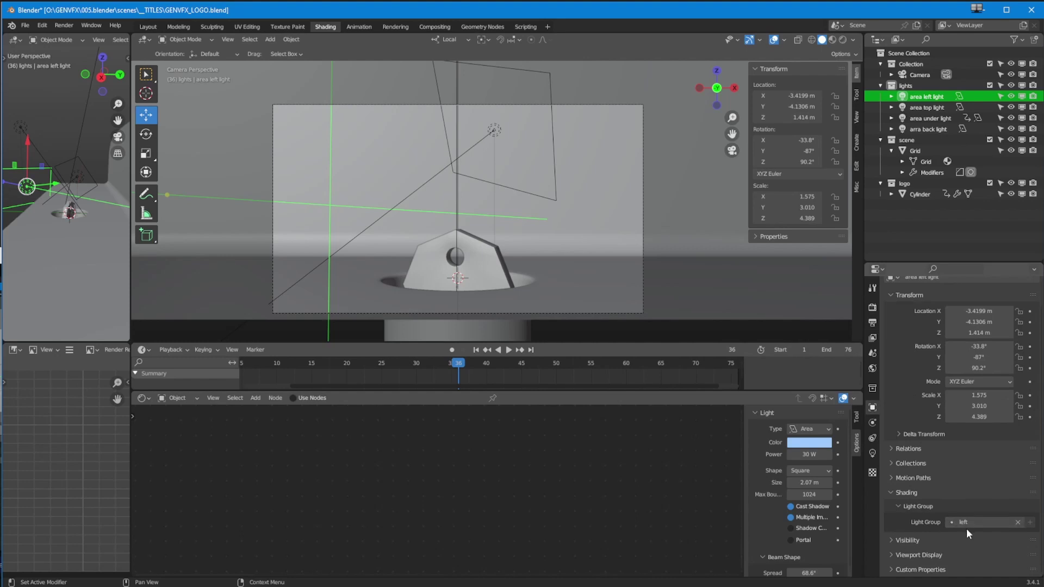
{"action": "left_click", "coordinate": [915, 107]}
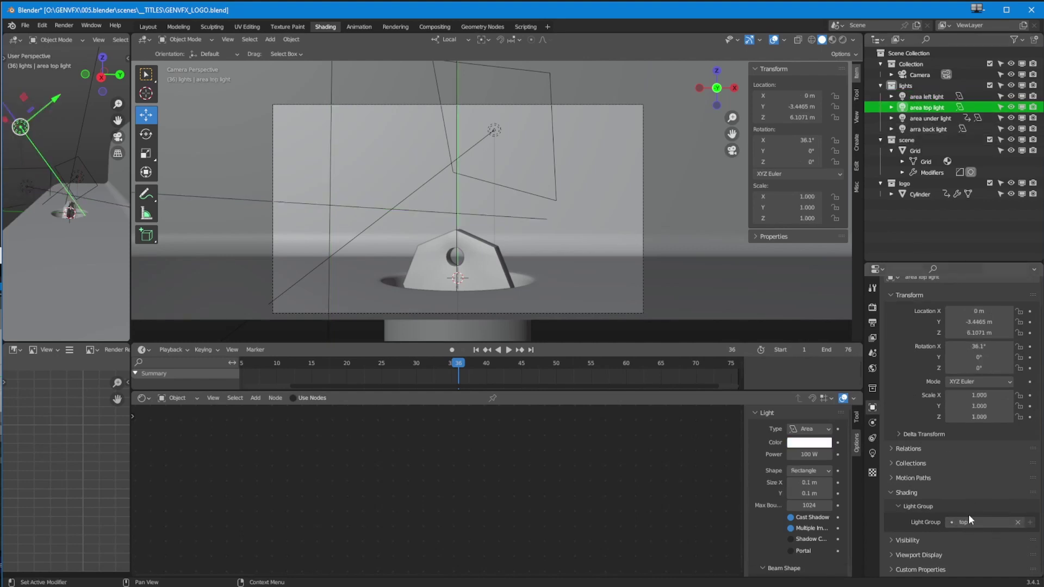
{"action": "left_click", "coordinate": [925, 119]}
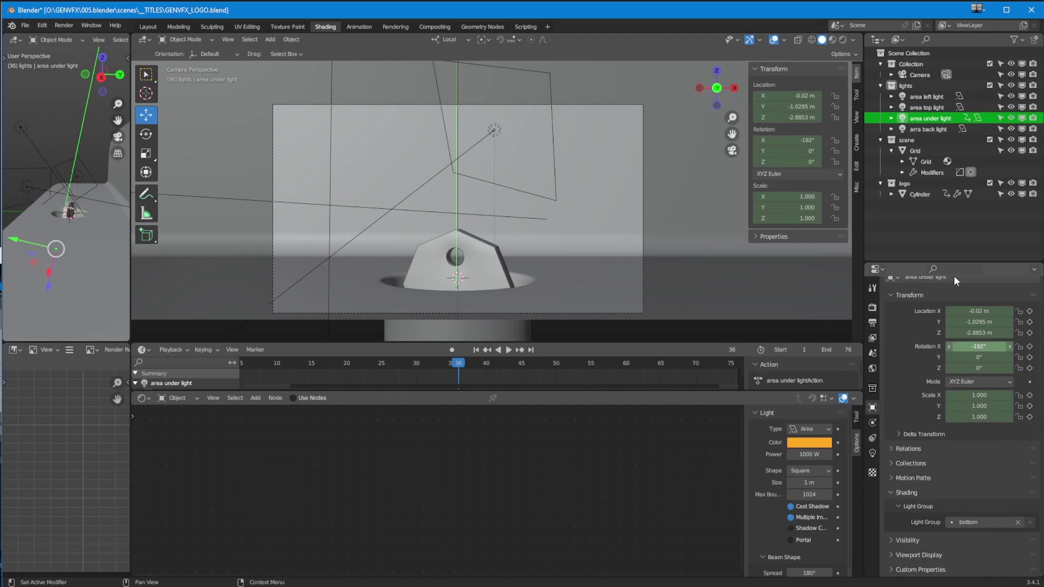
{"action": "left_click", "coordinate": [923, 130]}
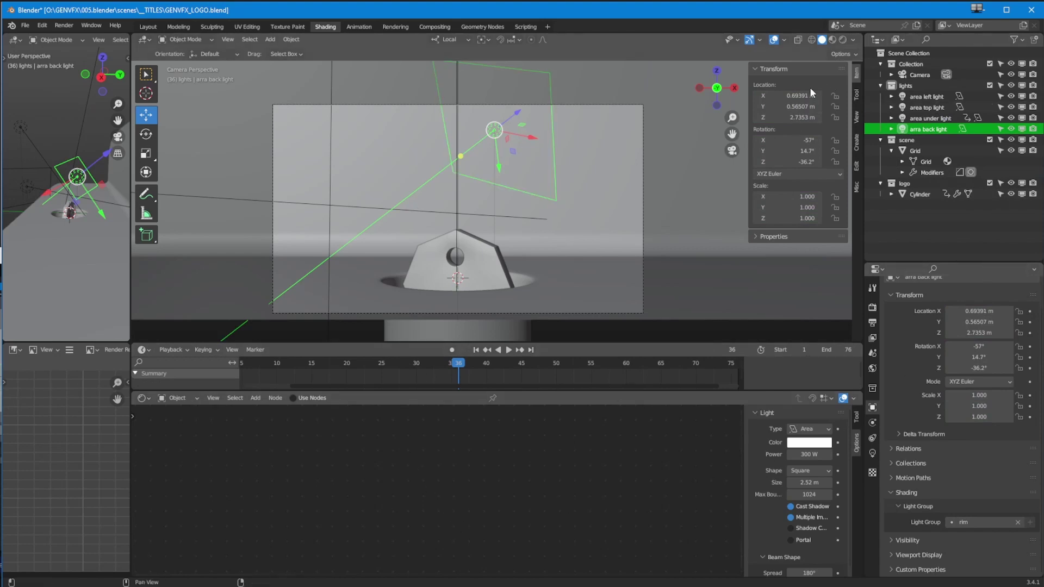
Set the Cycles render's max samples to 128 with denoising enabled, and test-render frame 36, stopping it partway
{"action": "left_click", "coordinate": [395, 27]}
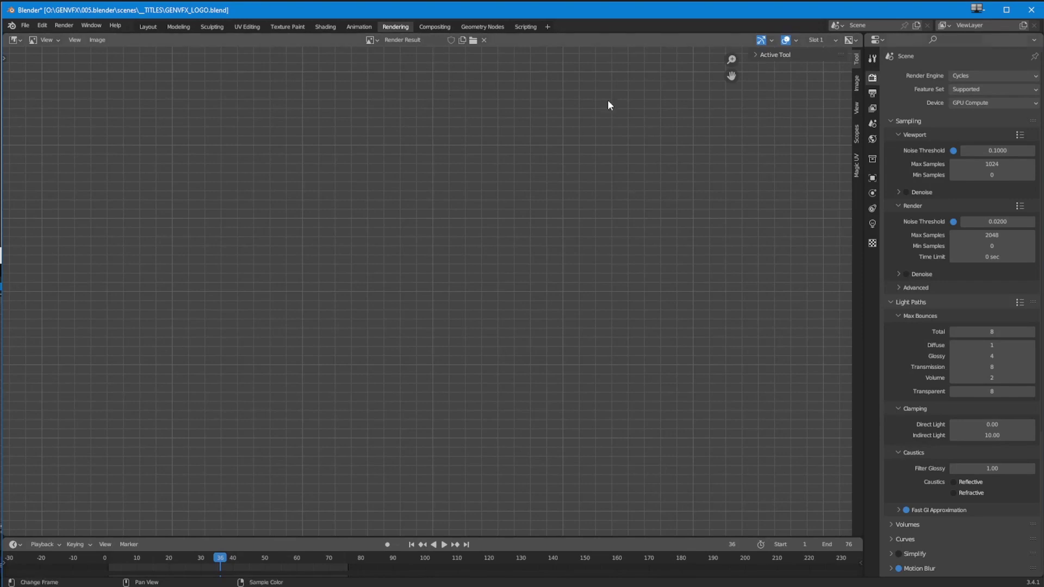
{"action": "left_click", "coordinate": [980, 236]}
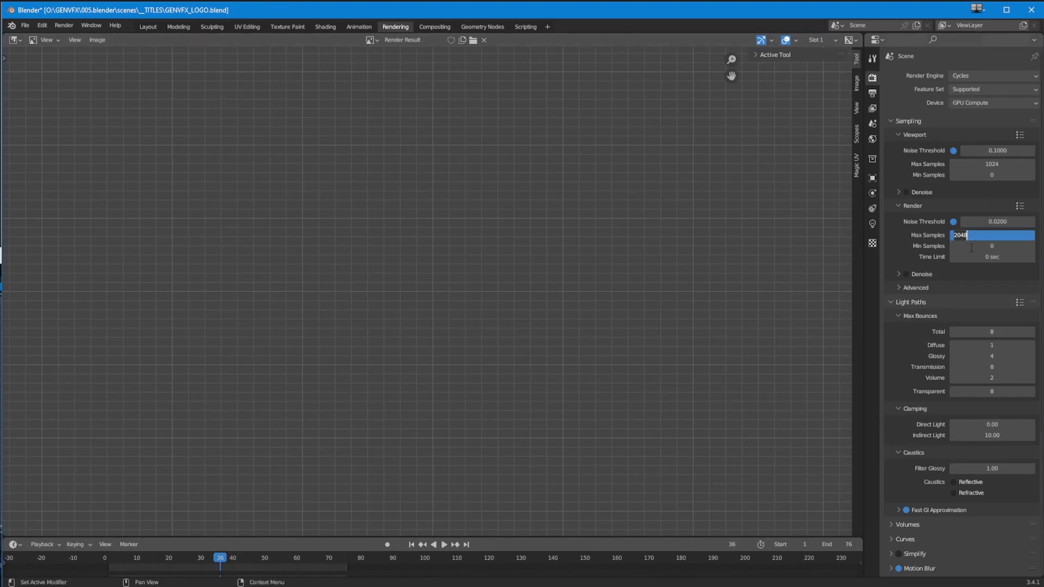
{"action": "type", "text": "128"}
{"action": "key", "text": "Return"}
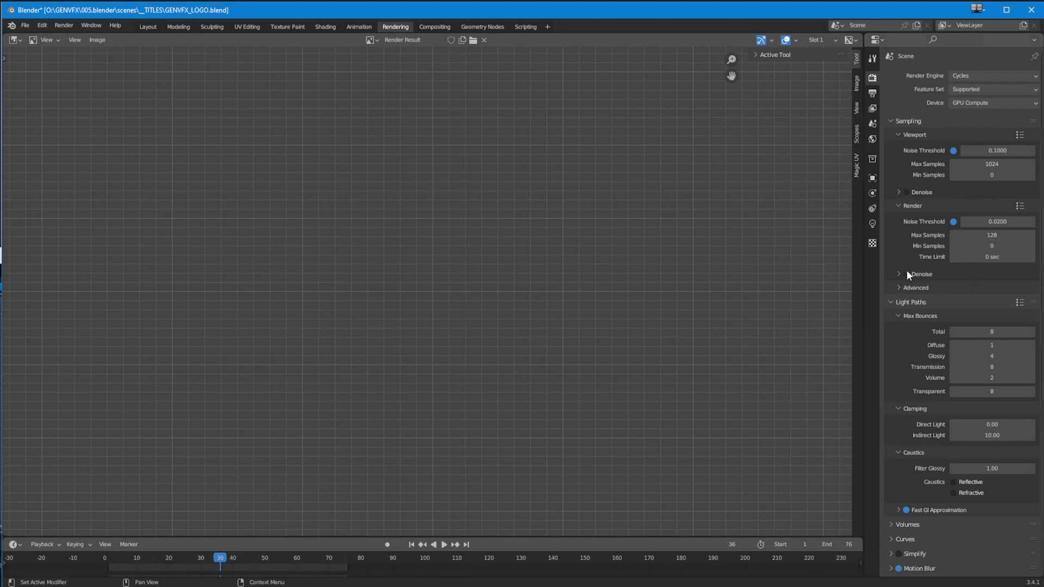
{"action": "key", "text": "F12"}
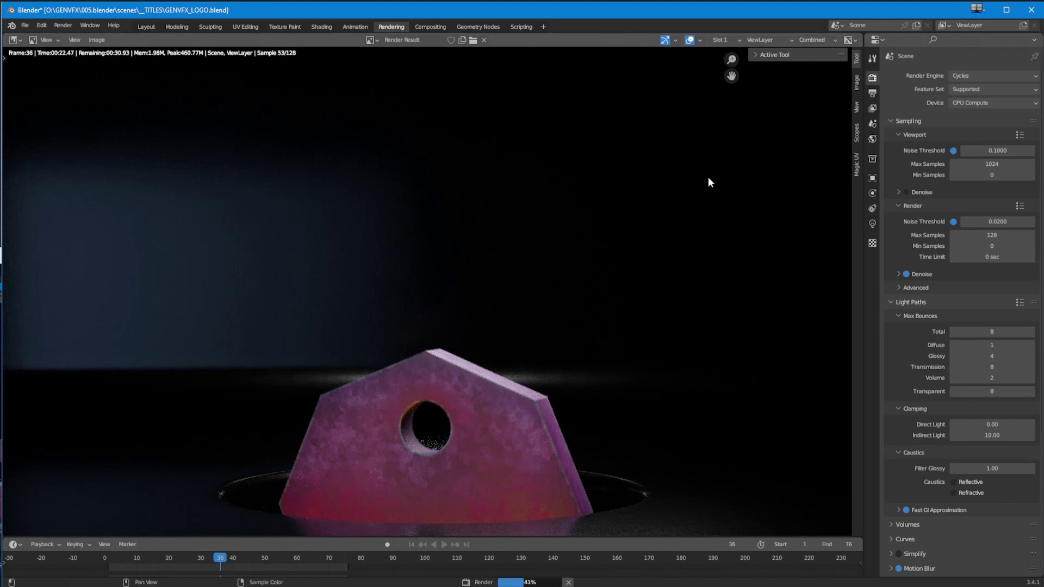
{"action": "left_click", "coordinate": [568, 582]}
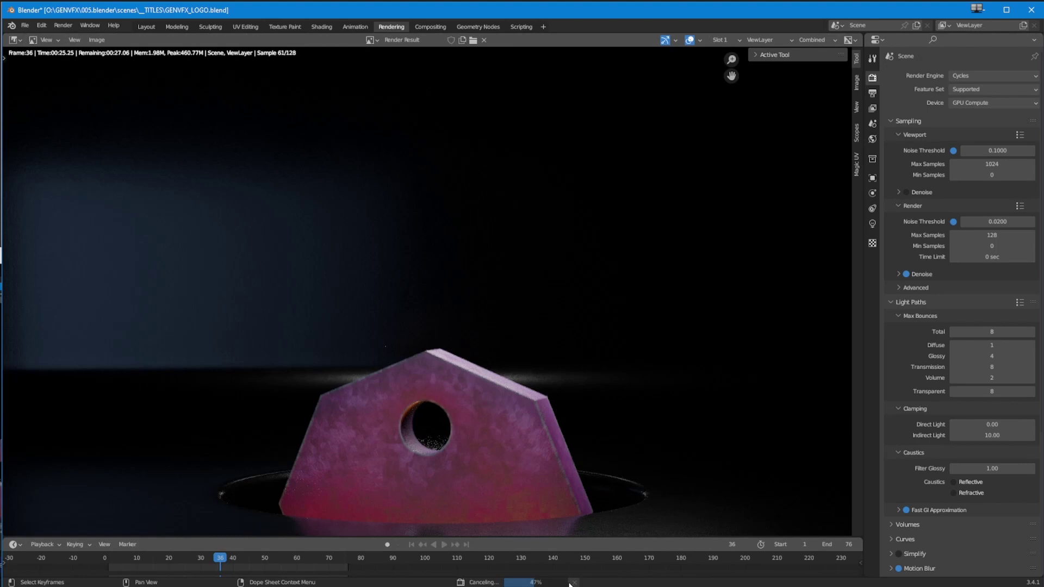
View the Combined_top, Combined_bottom, Combined_left and Combined_rim light group passes of the render, and return to the Combined pass
{"action": "left_click", "coordinate": [814, 41]}
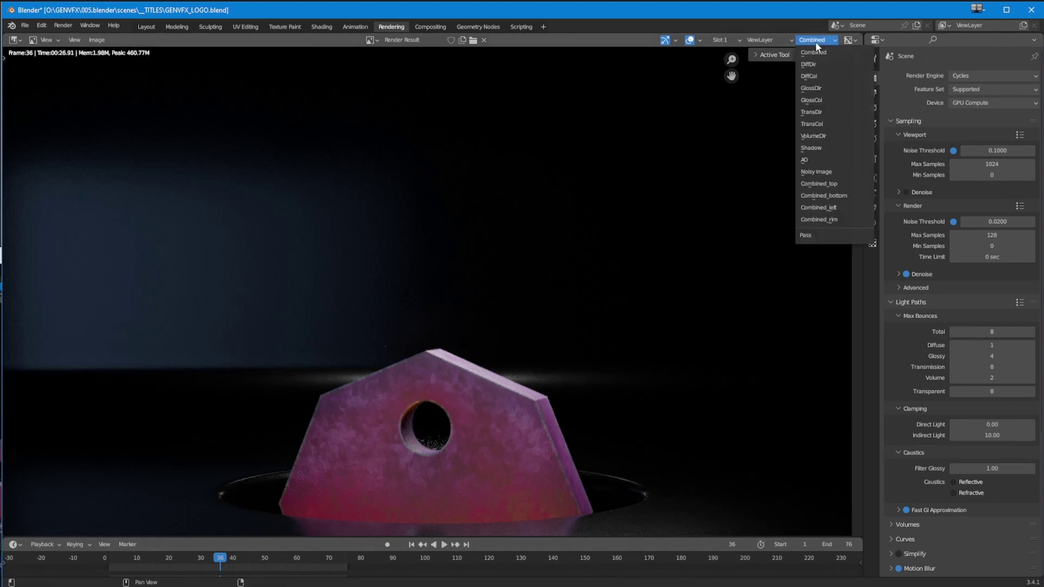
{"action": "left_click", "coordinate": [805, 184]}
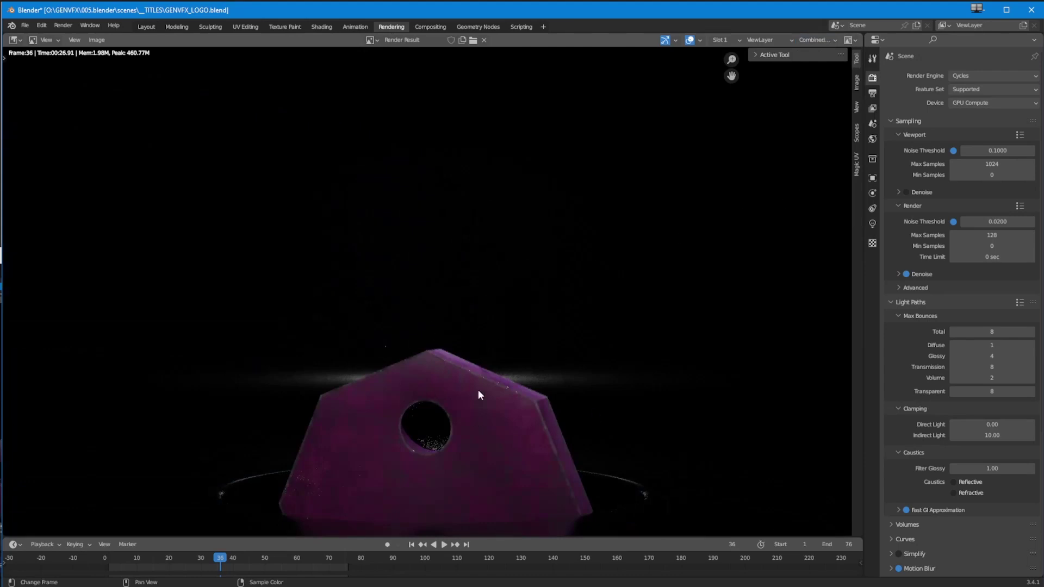
{"action": "left_click", "coordinate": [814, 40]}
{"action": "left_click", "coordinate": [830, 196]}
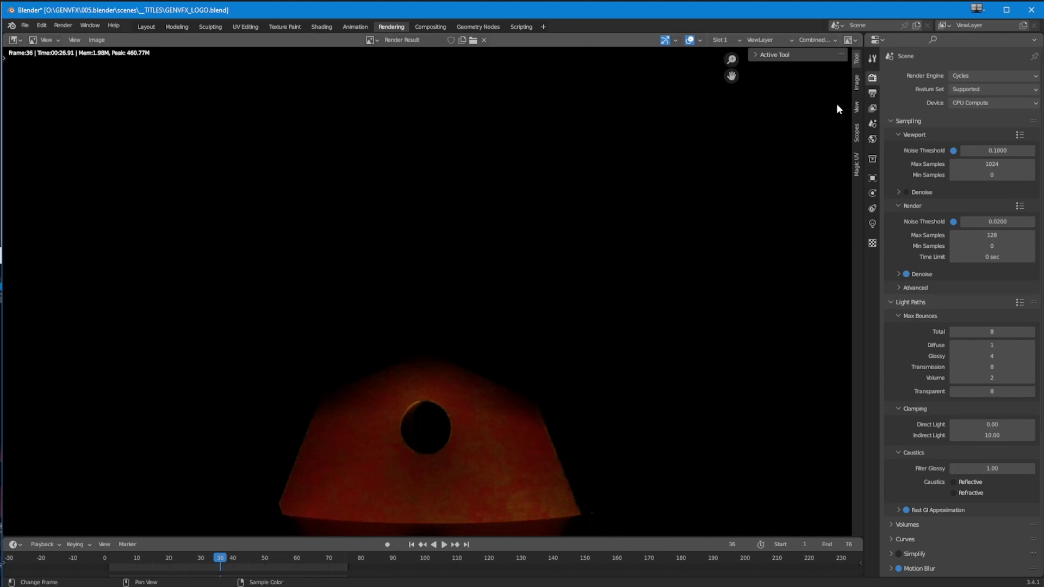
{"action": "left_click", "coordinate": [829, 40]}
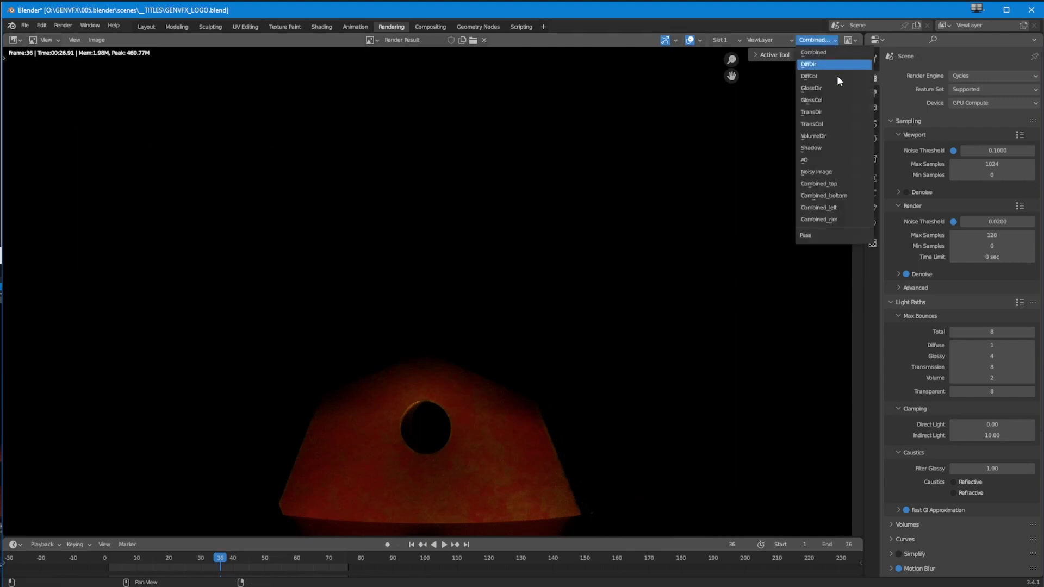
{"action": "left_click", "coordinate": [832, 210]}
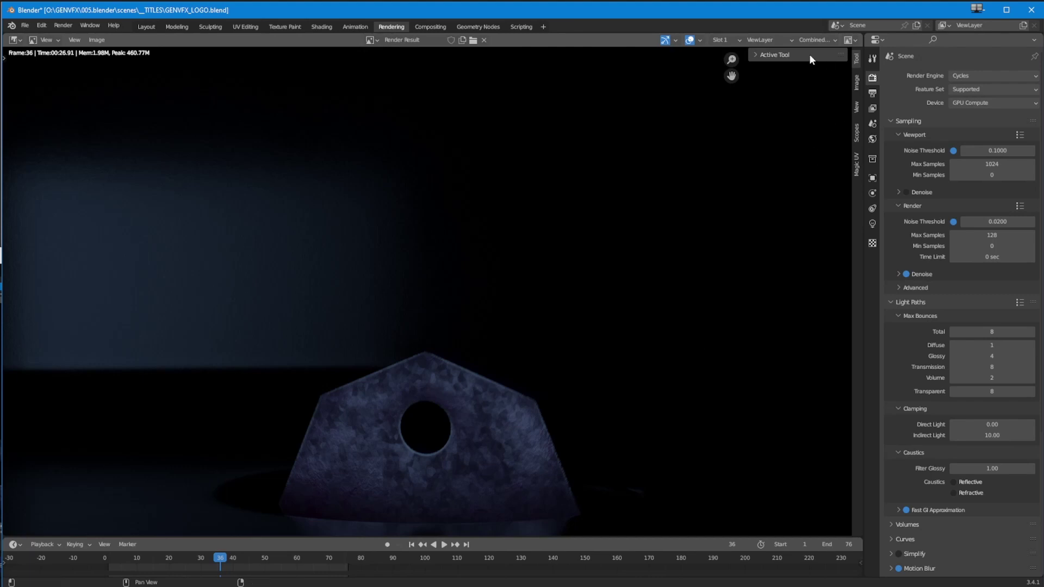
{"action": "left_click", "coordinate": [817, 41]}
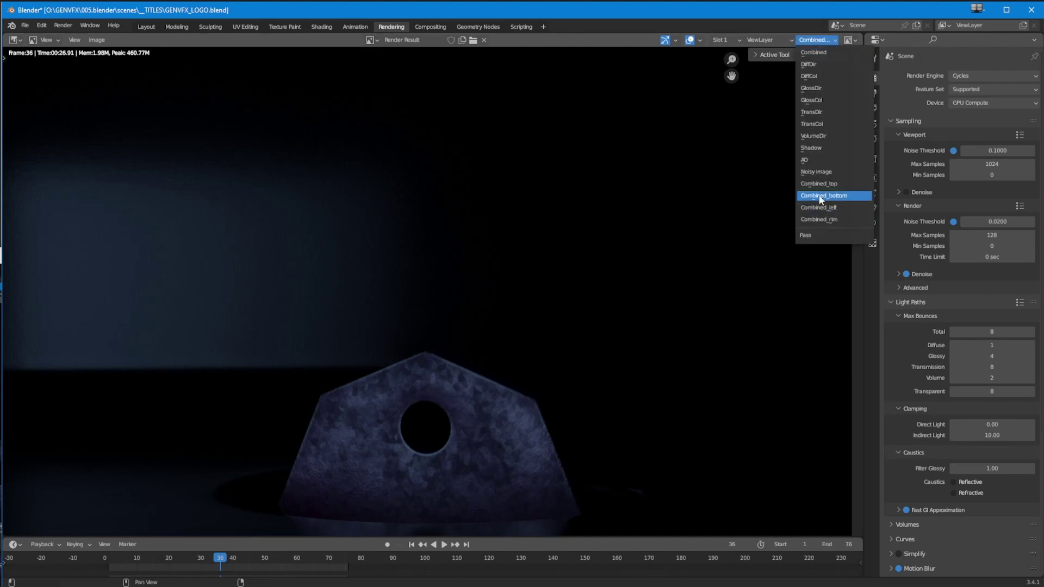
{"action": "left_click", "coordinate": [821, 221]}
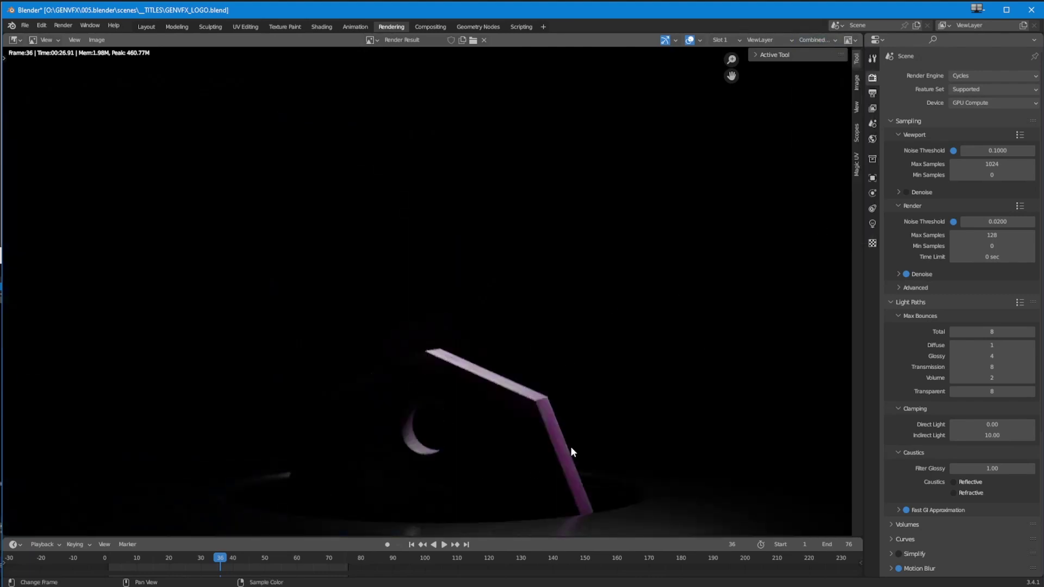
{"action": "left_click", "coordinate": [824, 39]}
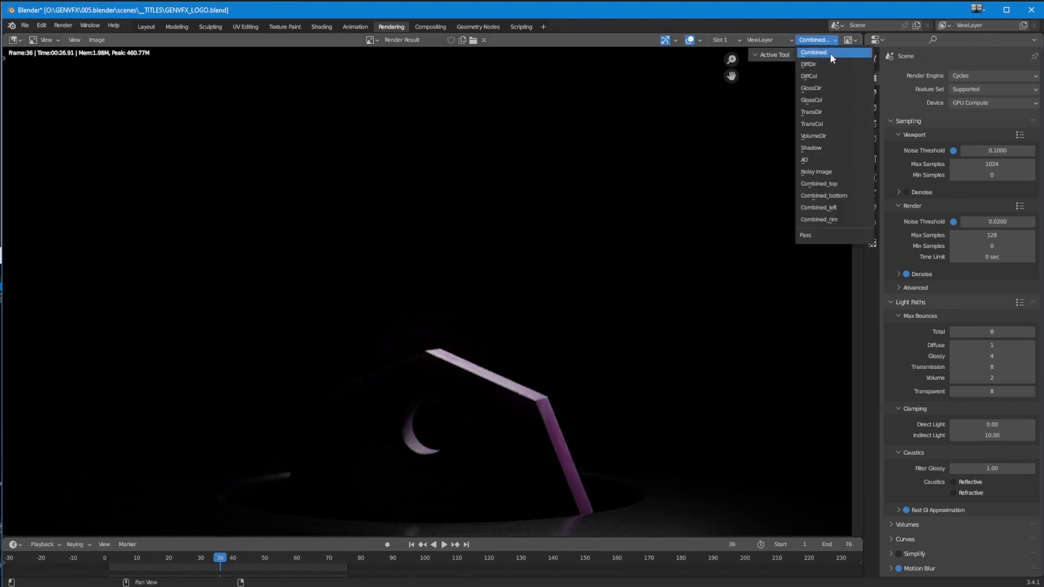
{"action": "left_click", "coordinate": [828, 53]}
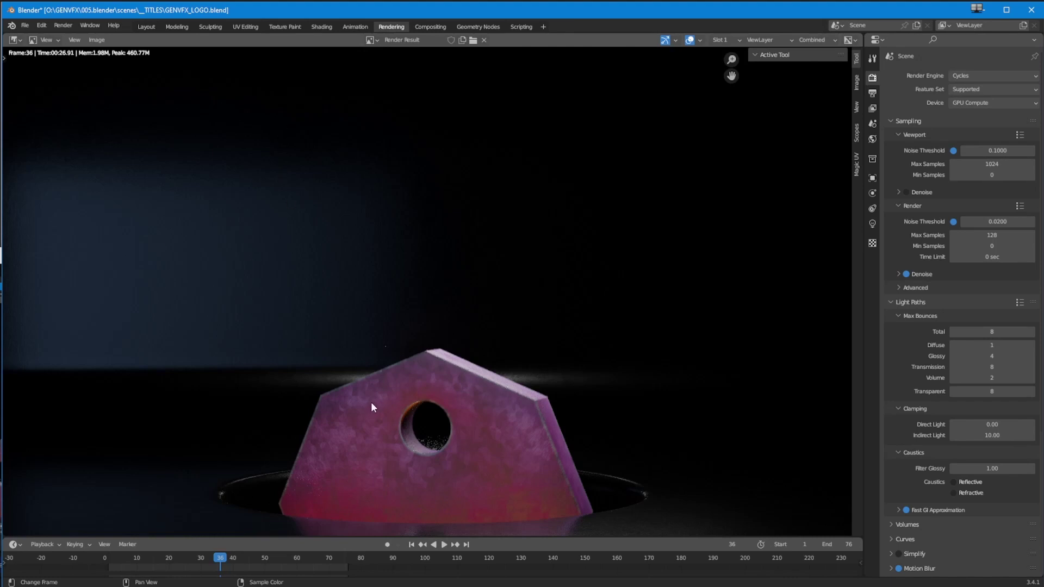
Minimize Blender and switch to the untitled Natron project for compositing
{"action": "left_click", "coordinate": [1, 283]}
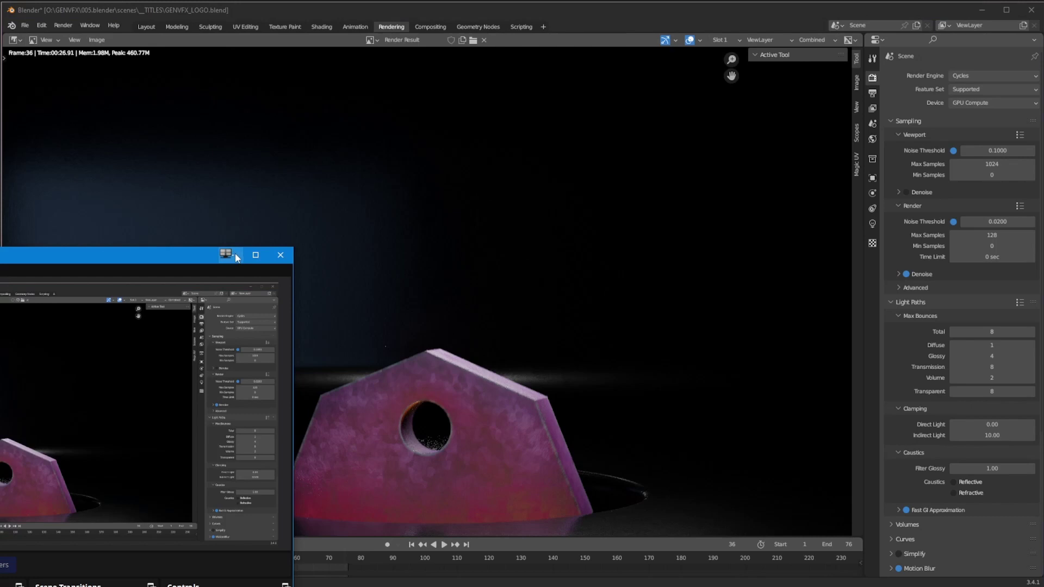
{"action": "left_click", "coordinate": [237, 258]}
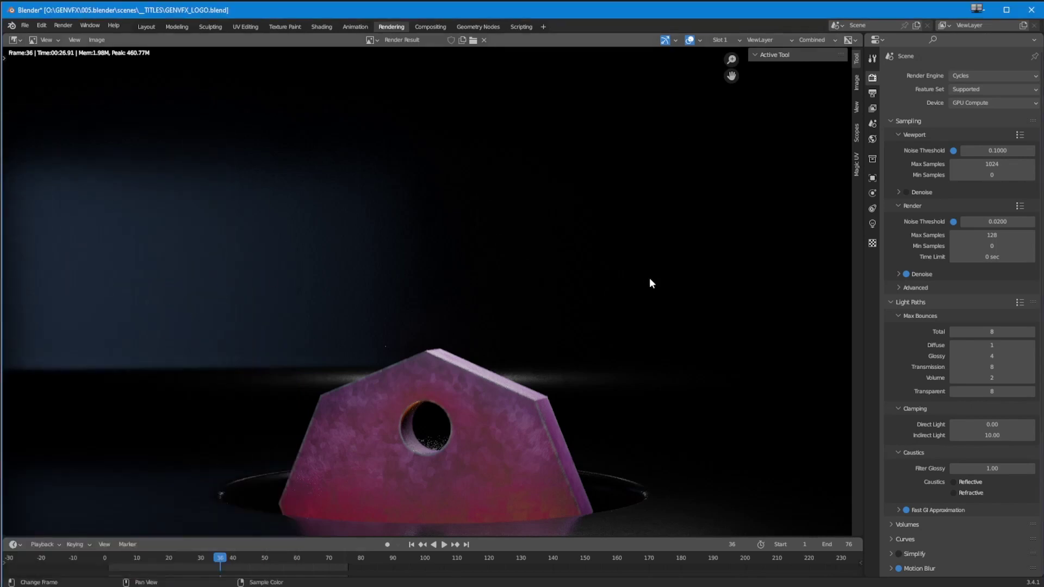
{"action": "left_click", "coordinate": [989, 15]}
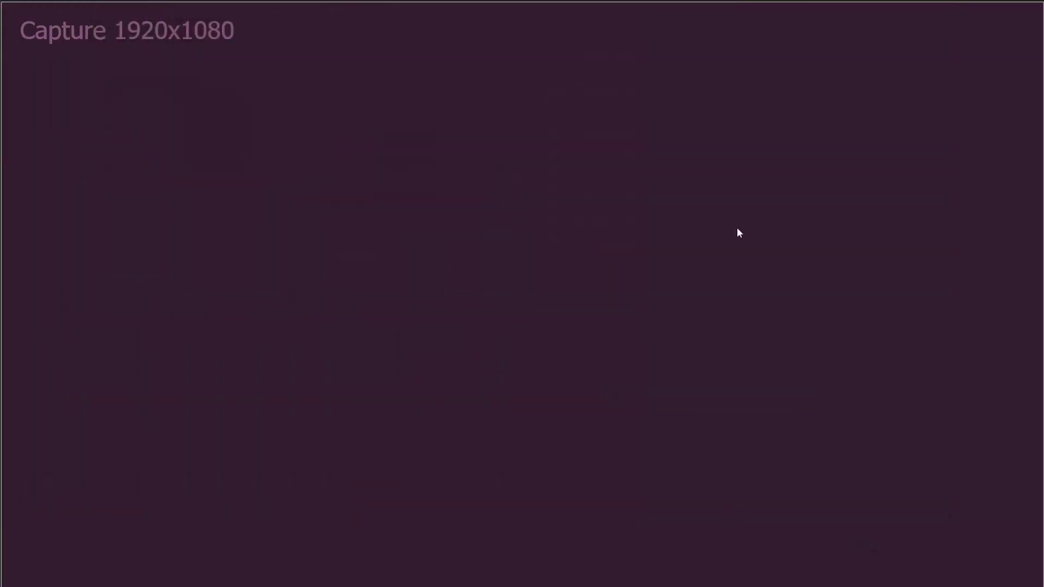
{"action": "left_click", "coordinate": [150, 1]}
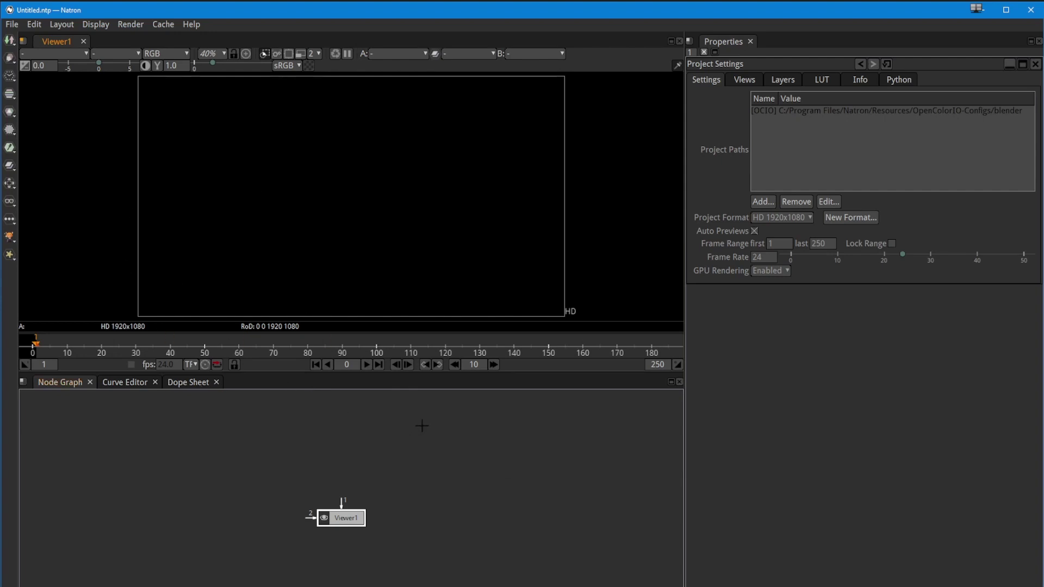
{"action": "left_click_drag", "start_coordinate": [298, 499], "coordinate": [301, 505]}
{"action": "left_click_drag", "start_coordinate": [299, 437], "coordinate": [236, 419]}
{"action": "scroll", "coordinate": [313, 492], "scroll_direction": "up", "scroll_amount": 4}
{"action": "scroll", "coordinate": [314, 493], "scroll_direction": "down", "scroll_amount": 2}
{"action": "mouse_move", "coordinate": [314, 492]}
{"action": "left_mouse_down"}
{"action": "mouse_move", "coordinate": [294, 494]}
{"action": "mouse_move", "coordinate": [327, 492]}
{"action": "left_mouse_up"}
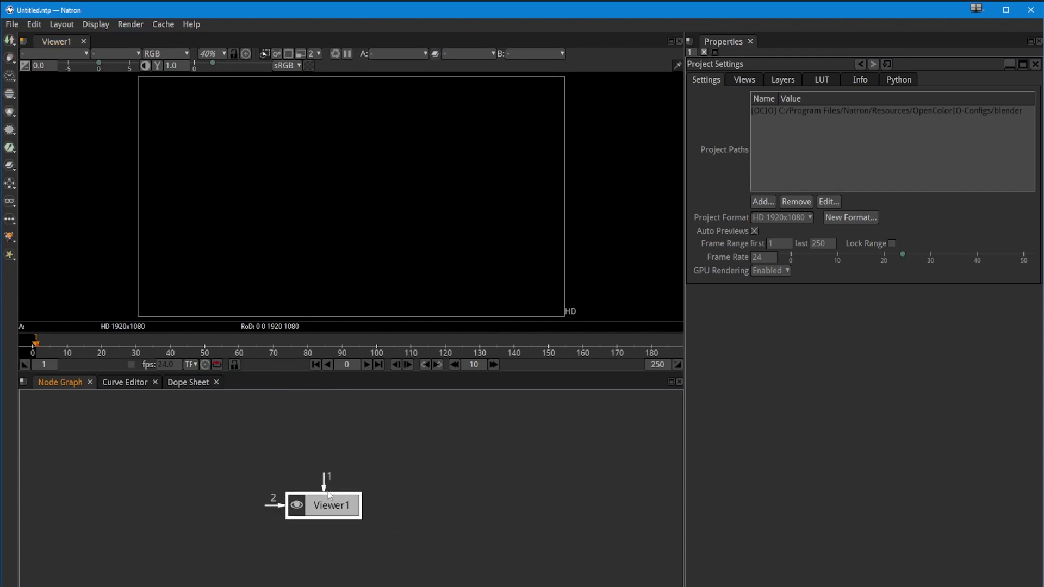
{"action": "left_click_drag", "start_coordinate": [295, 451], "coordinate": [261, 490]}
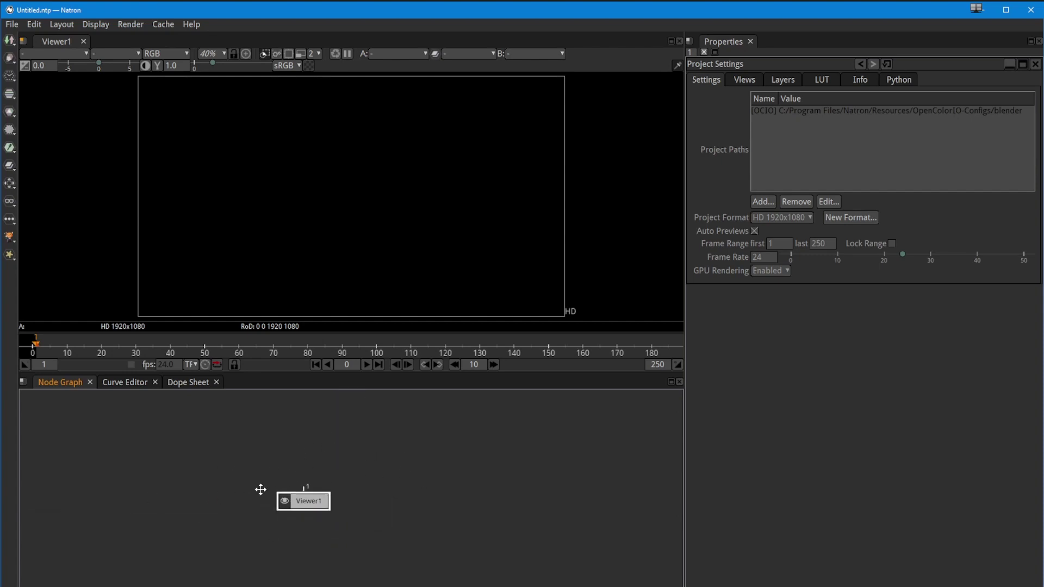
{"action": "left_click_drag", "start_coordinate": [341, 493], "coordinate": [310, 517]}
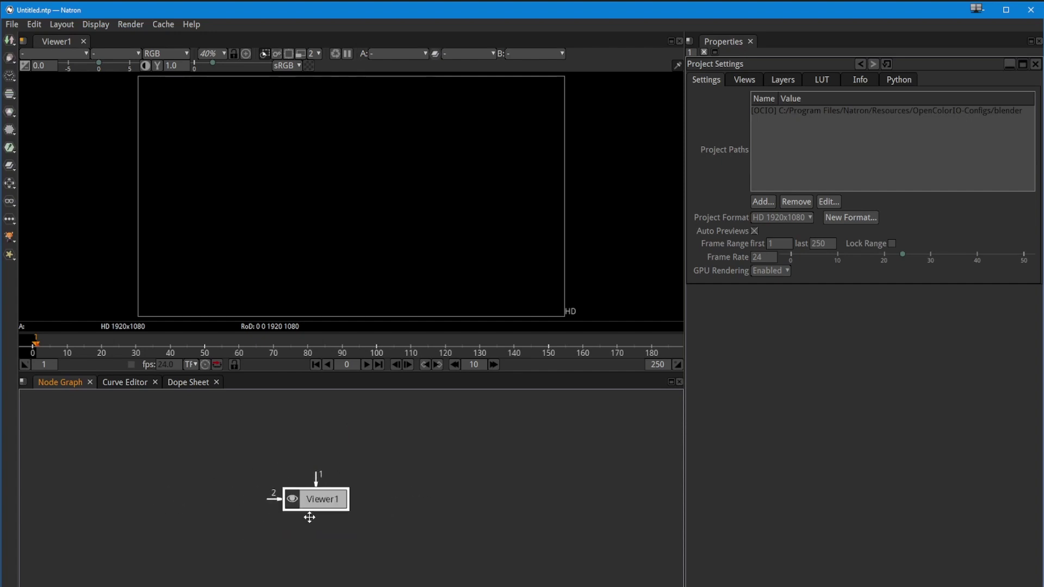
{"action": "left_click_drag", "start_coordinate": [383, 517], "coordinate": [337, 501]}
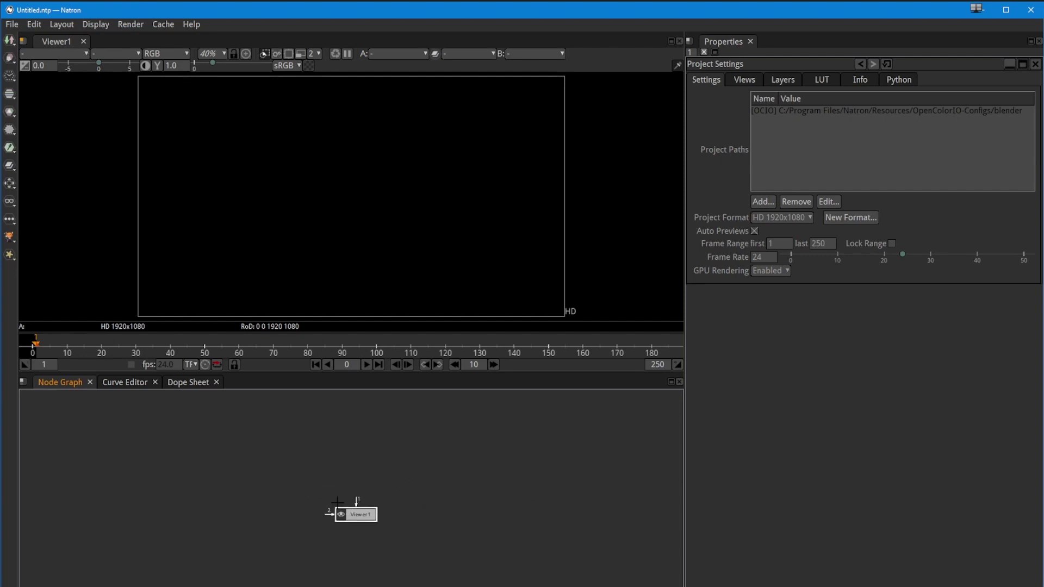
{"action": "right_click", "coordinate": [337, 503]}
{"action": "left_click", "coordinate": [263, 465]}
{"action": "right_click", "coordinate": [245, 474]}
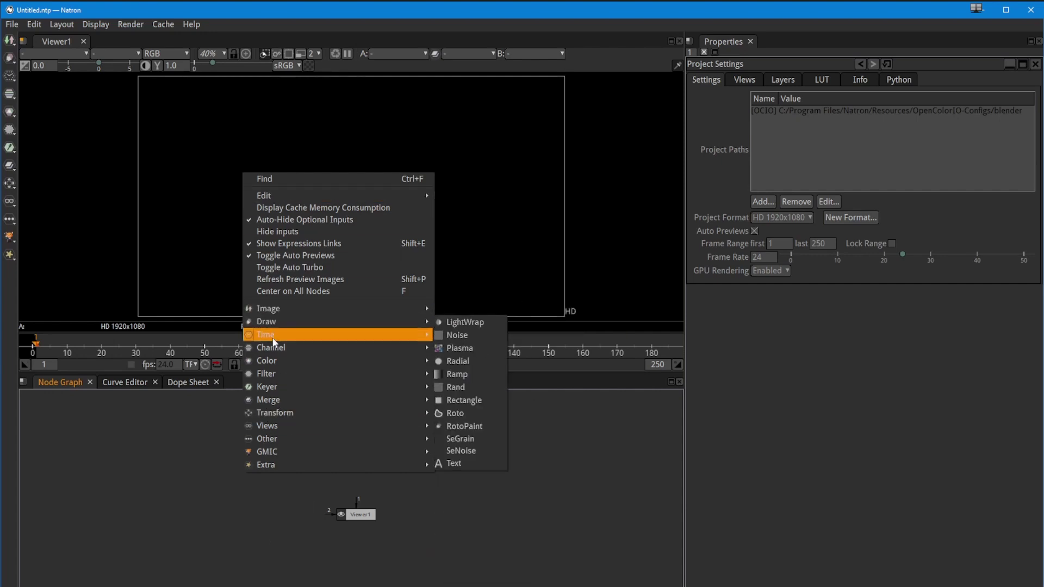
{"action": "mouse_move", "coordinate": [271, 407]}
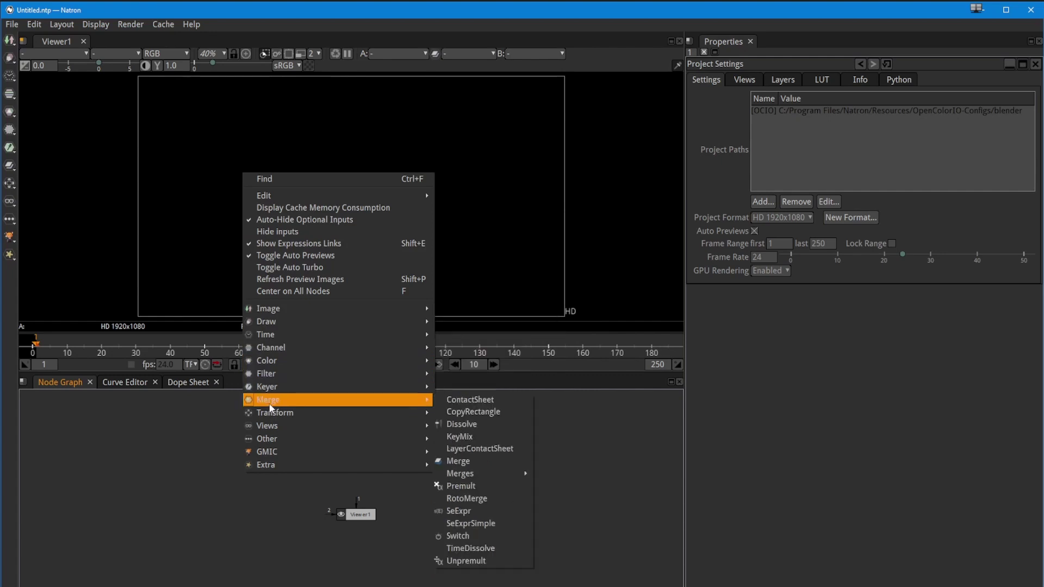
{"action": "left_click", "coordinate": [214, 511]}
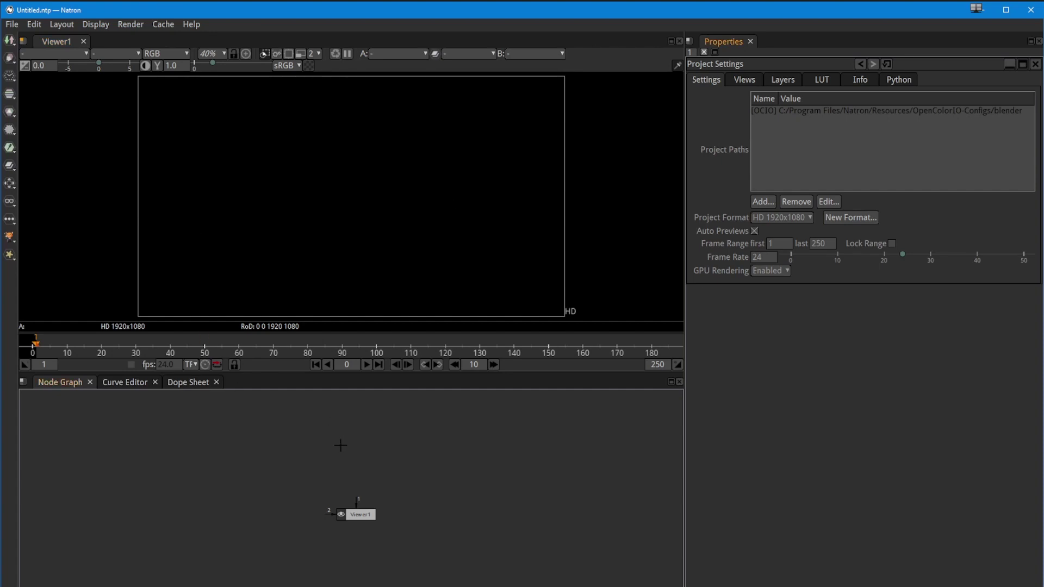
Check the available project formats and the custom format options in the project settings, keeping HD 1920x1080
{"action": "left_click", "coordinate": [175, 365]}
{"action": "left_click", "coordinate": [761, 217]}
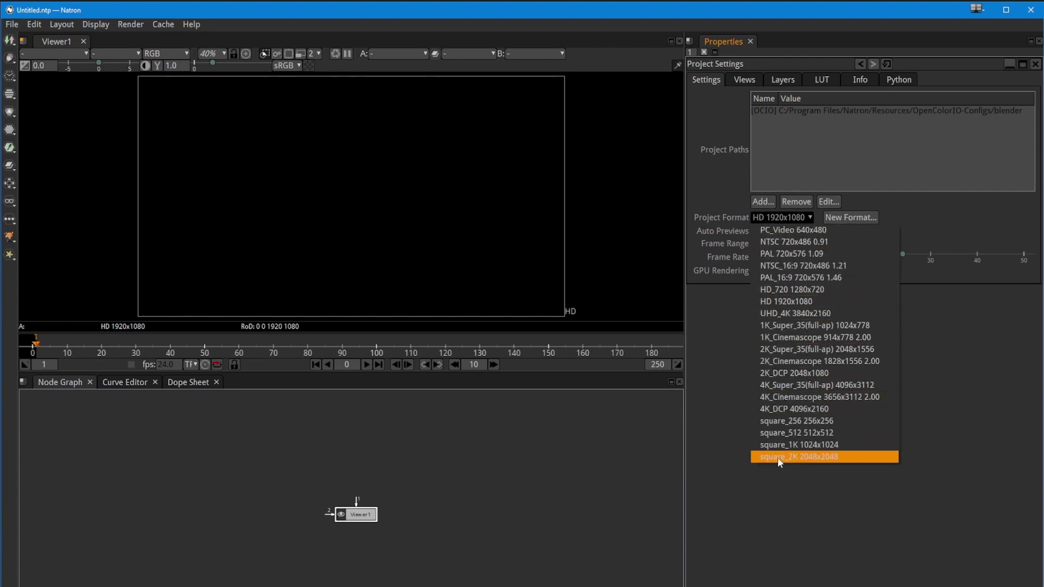
{"action": "left_click", "coordinate": [760, 220]}
{"action": "left_click", "coordinate": [850, 218]}
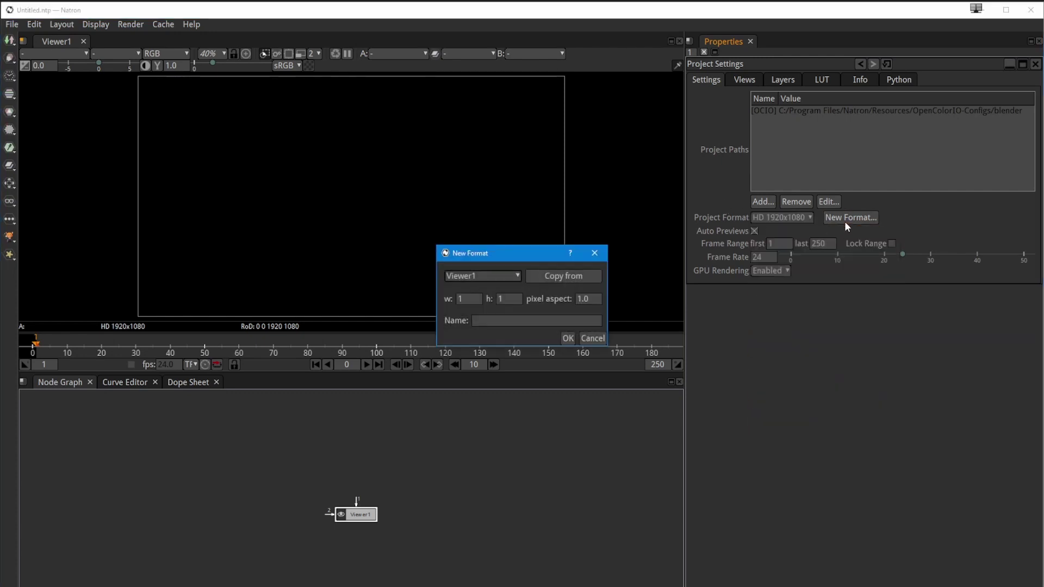
{"action": "left_click", "coordinate": [592, 338]}
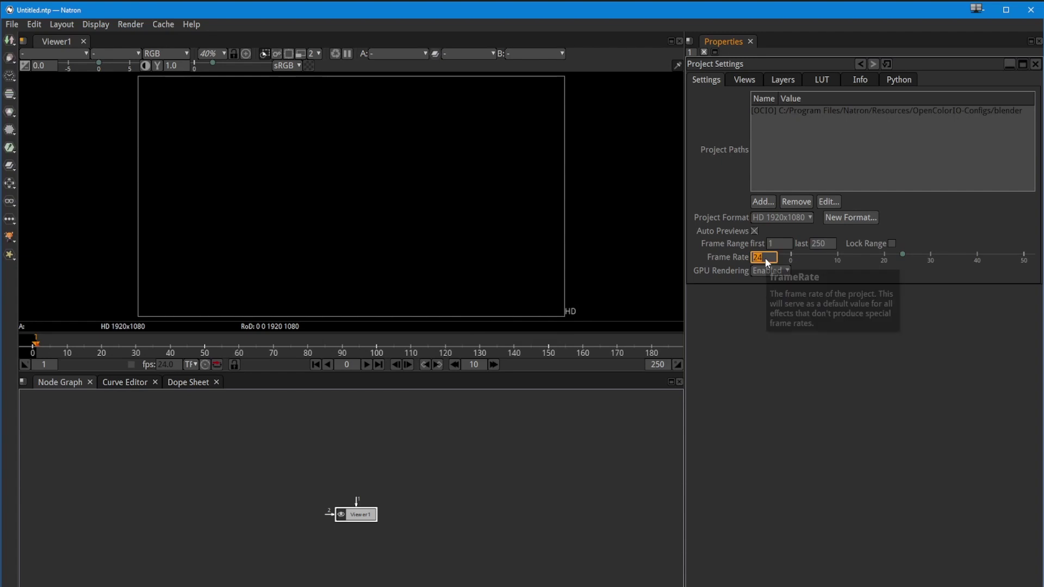
Set the project's frame rate to 25 and keep GPU rendering enabled
{"action": "type", "text": "25"}
{"action": "key", "text": "Return"}
{"action": "left_click", "coordinate": [777, 423]}
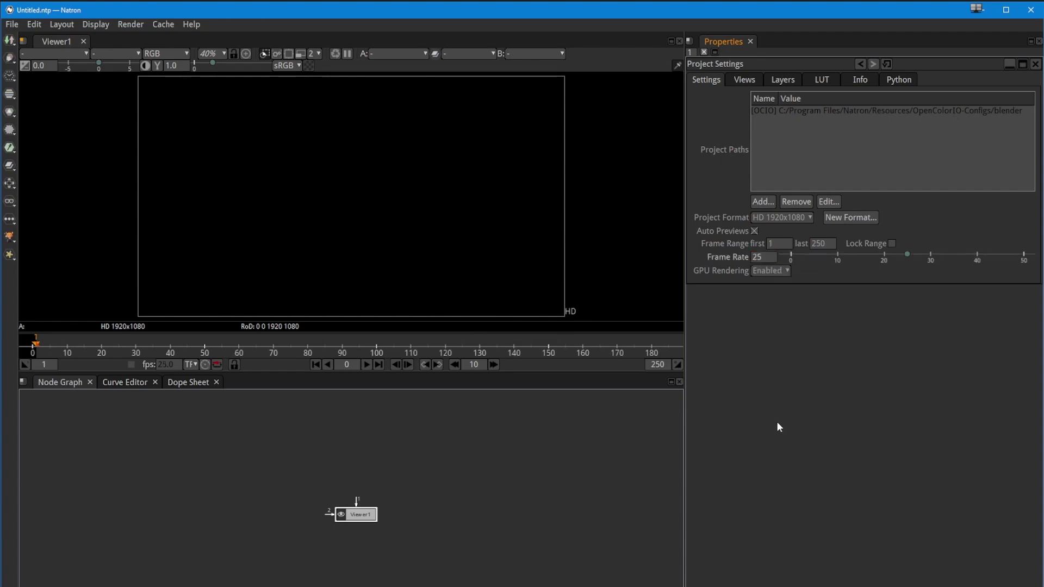
{"action": "left_click", "coordinate": [765, 273]}
{"action": "left_click", "coordinate": [768, 285]}
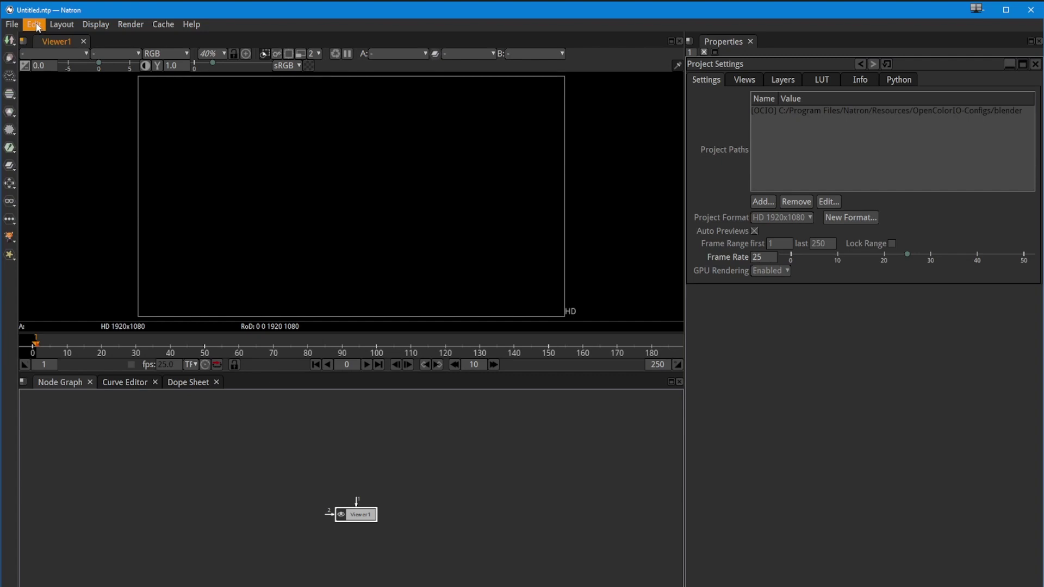
Examine the caching limits, the disk cache path and the GPU rendering options in the preferences, and save the preferences
{"action": "left_click", "coordinate": [36, 28]}
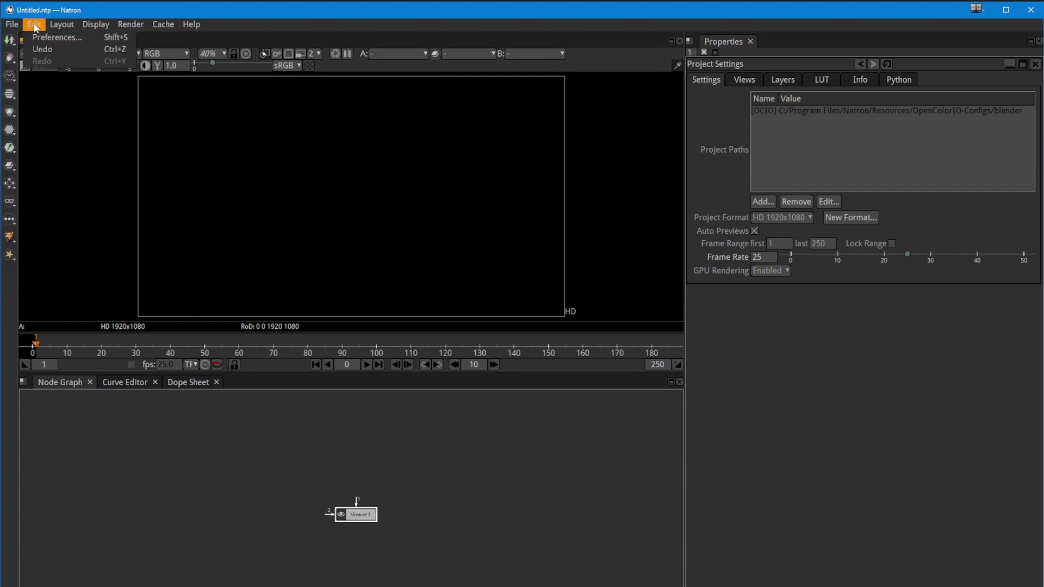
{"action": "left_click", "coordinate": [44, 39]}
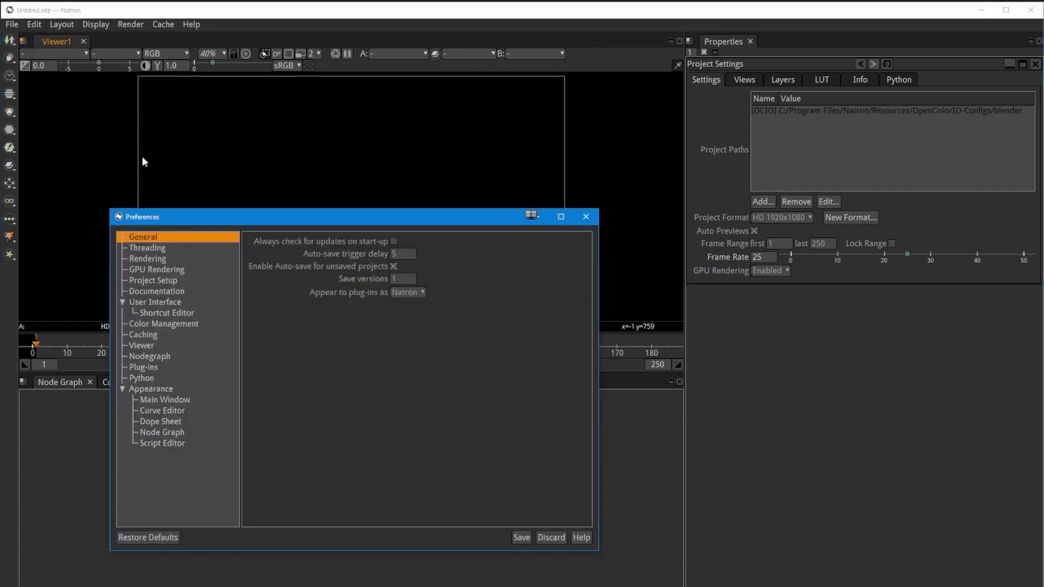
{"action": "left_click", "coordinate": [154, 339]}
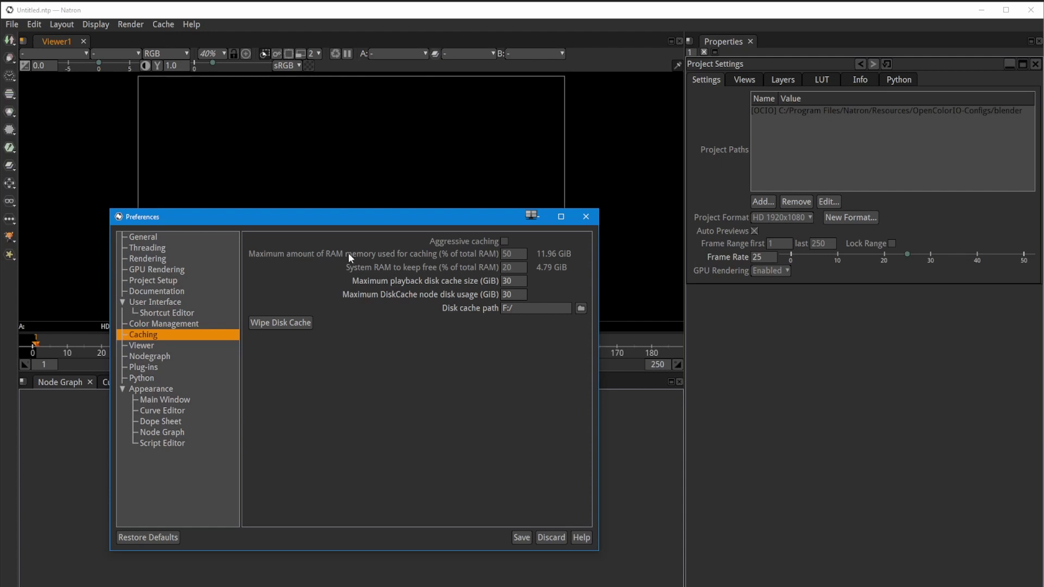
{"action": "double_click", "coordinate": [518, 257]}
{"action": "double_click", "coordinate": [521, 269]}
{"action": "double_click", "coordinate": [520, 282]}
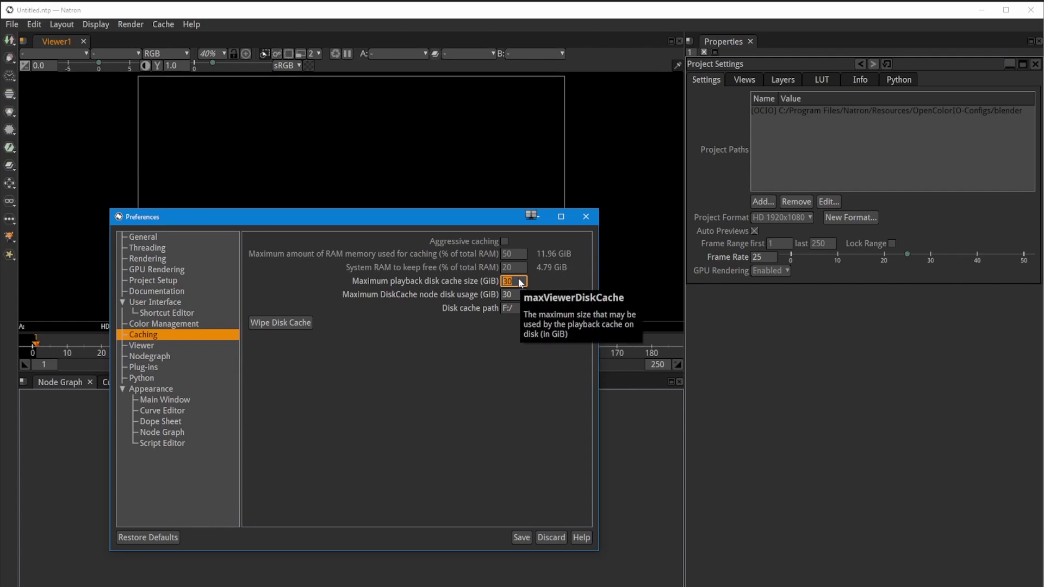
{"action": "double_click", "coordinate": [521, 295]}
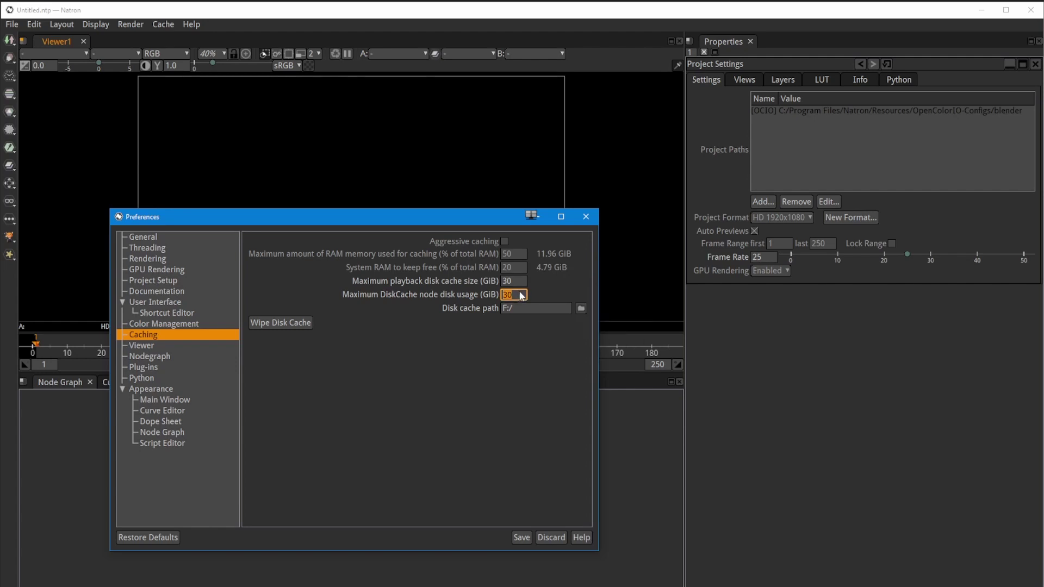
{"action": "left_click", "coordinate": [521, 319]}
{"action": "left_click", "coordinate": [164, 272]}
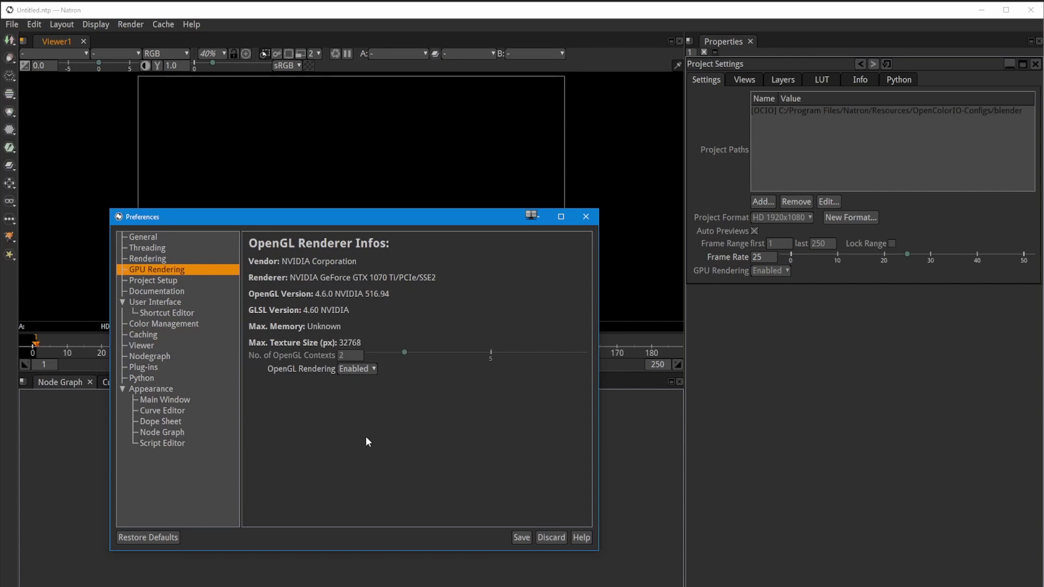
{"action": "left_click", "coordinate": [522, 537]}
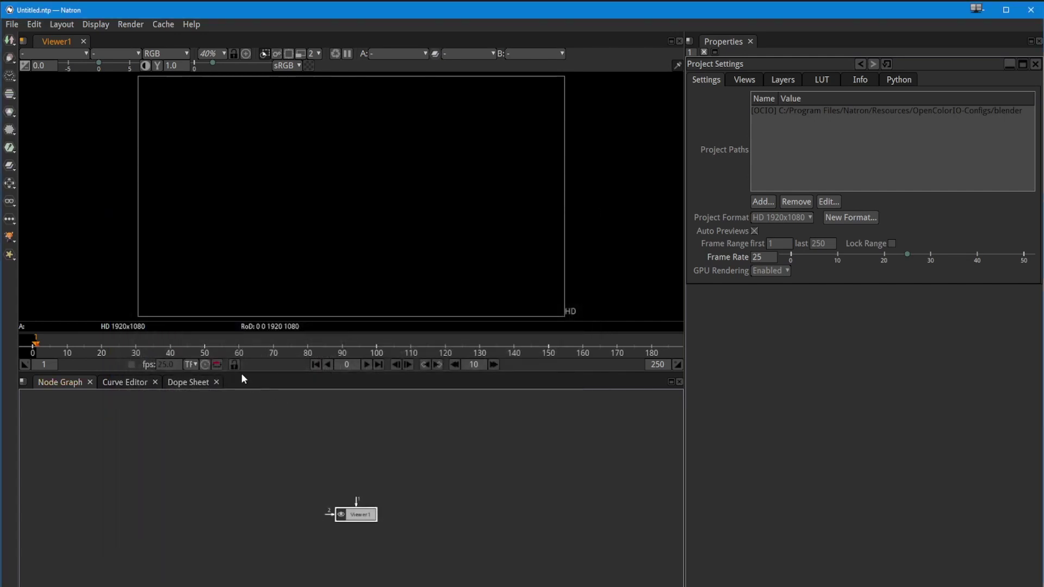
Read in the logoSpin_####.exr sequence from the logoSpin footage folder and place its Read node above the Viewer1 node
{"action": "left_click_drag", "start_coordinate": [355, 514], "coordinate": [338, 525]}
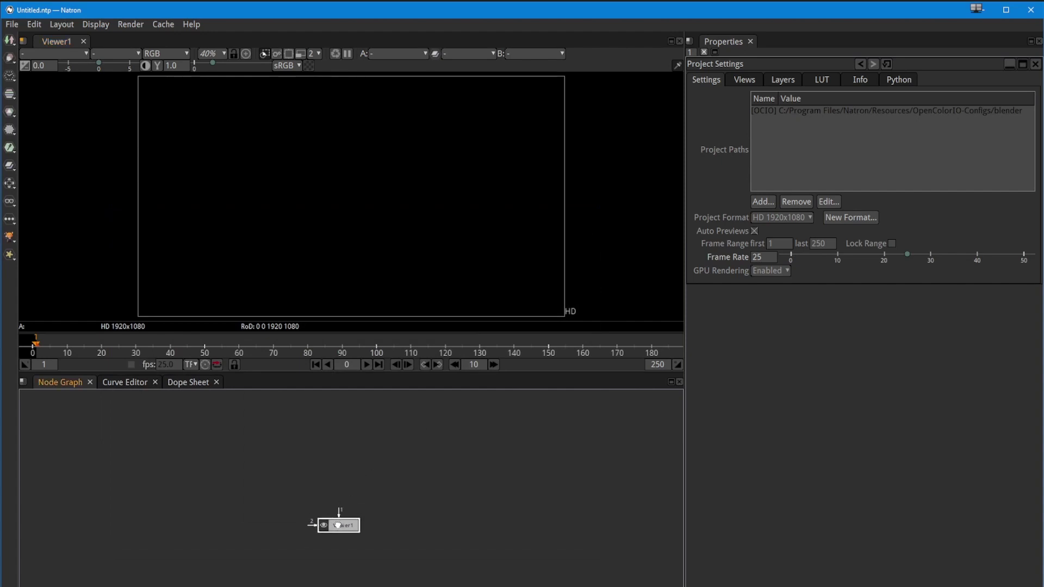
{"action": "left_click", "coordinate": [281, 461]}
{"action": "left_click", "coordinate": [332, 133]}
{"action": "left_click_drag", "start_coordinate": [333, 526], "coordinate": [332, 536]}
{"action": "key", "text": "r"}
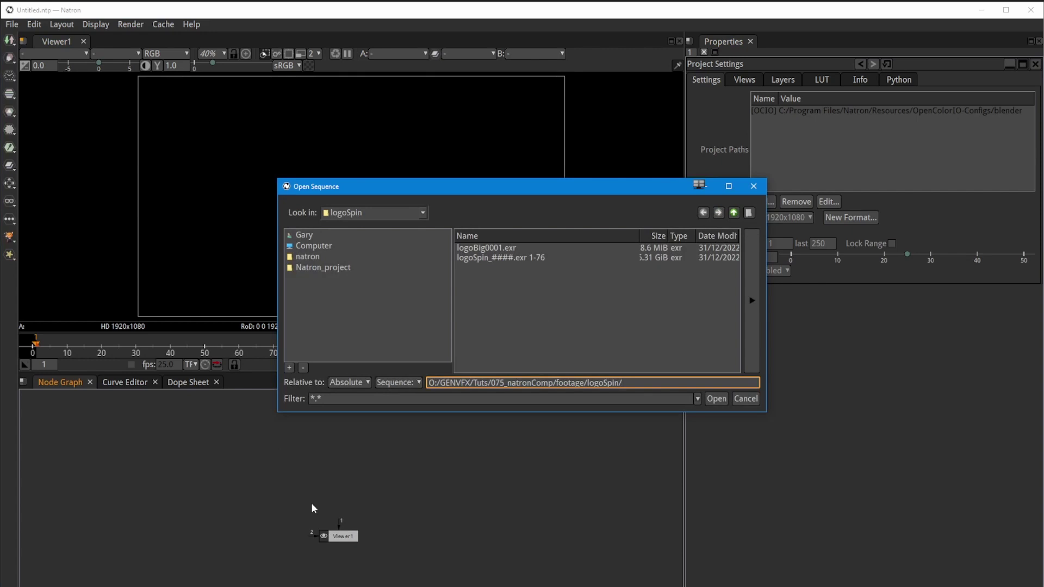
{"action": "left_click", "coordinate": [490, 257]}
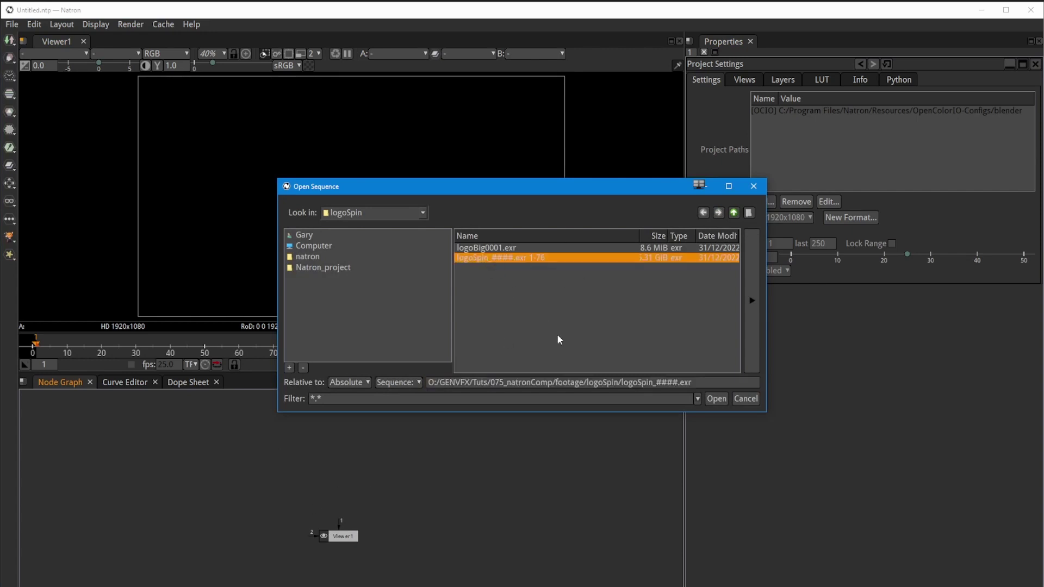
{"action": "left_click", "coordinate": [715, 400]}
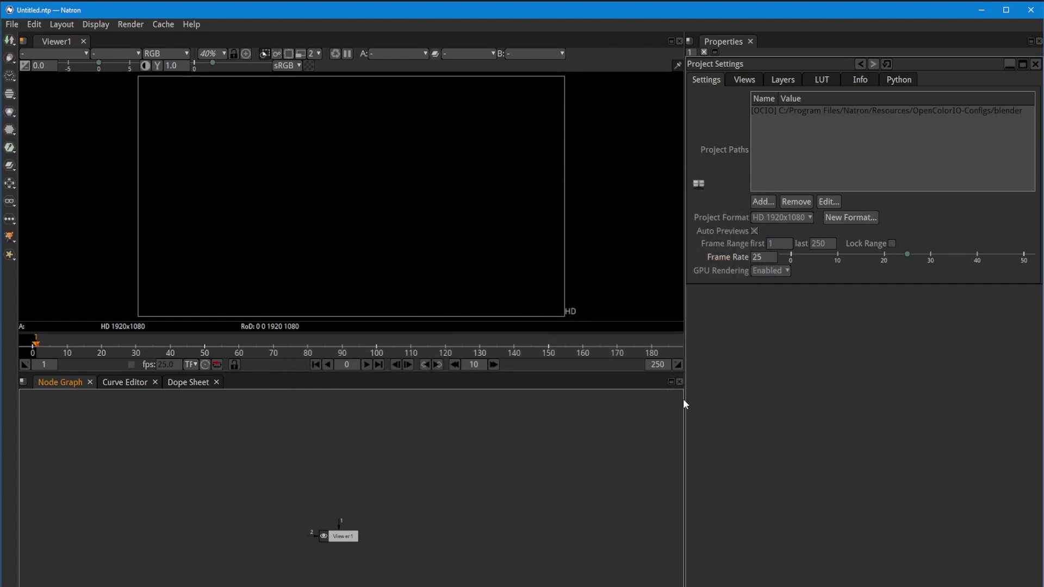
{"action": "left_click_drag", "start_coordinate": [334, 519], "coordinate": [307, 441]}
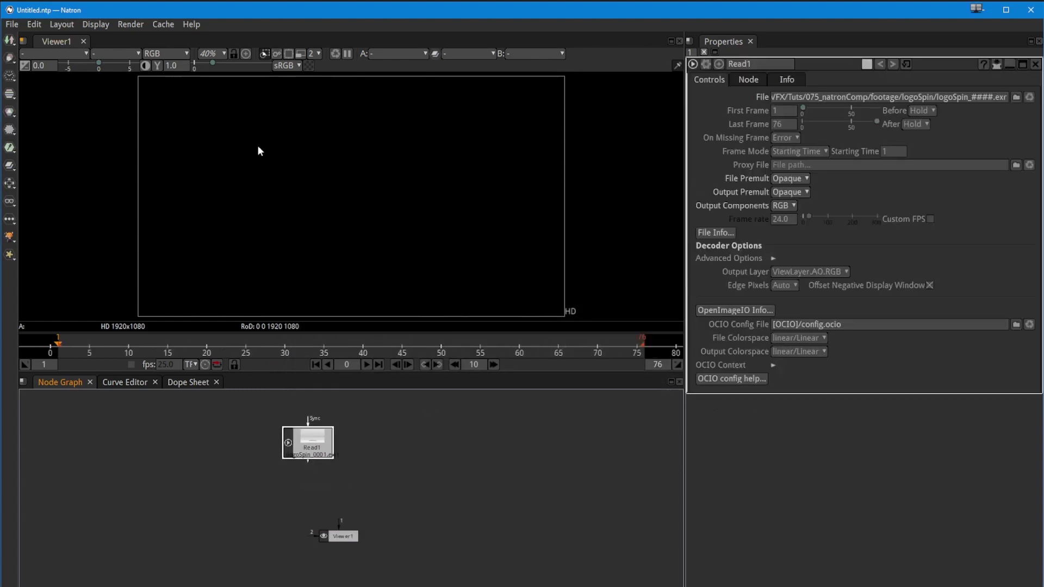
Try the viewer zoom levels 10%, 25% and 100%, and fit the frame to the viewer again
{"action": "left_click", "coordinate": [219, 54]}
{"action": "left_click", "coordinate": [217, 69]}
{"action": "left_click", "coordinate": [212, 54]}
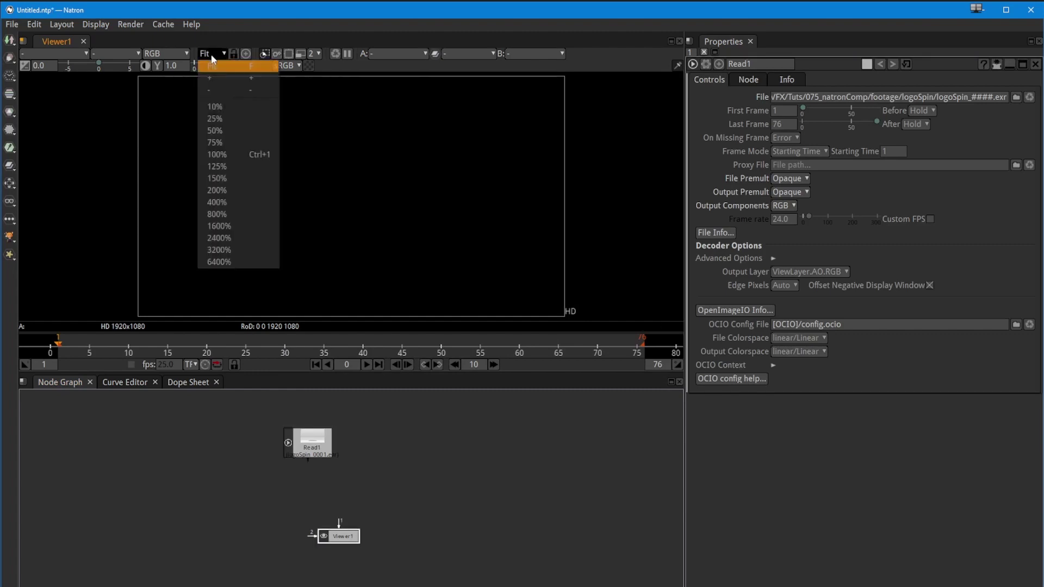
{"action": "left_click", "coordinate": [214, 107]}
{"action": "left_click", "coordinate": [211, 54]}
{"action": "left_click", "coordinate": [215, 118]}
{"action": "left_click", "coordinate": [212, 55]}
{"action": "left_click", "coordinate": [218, 154]}
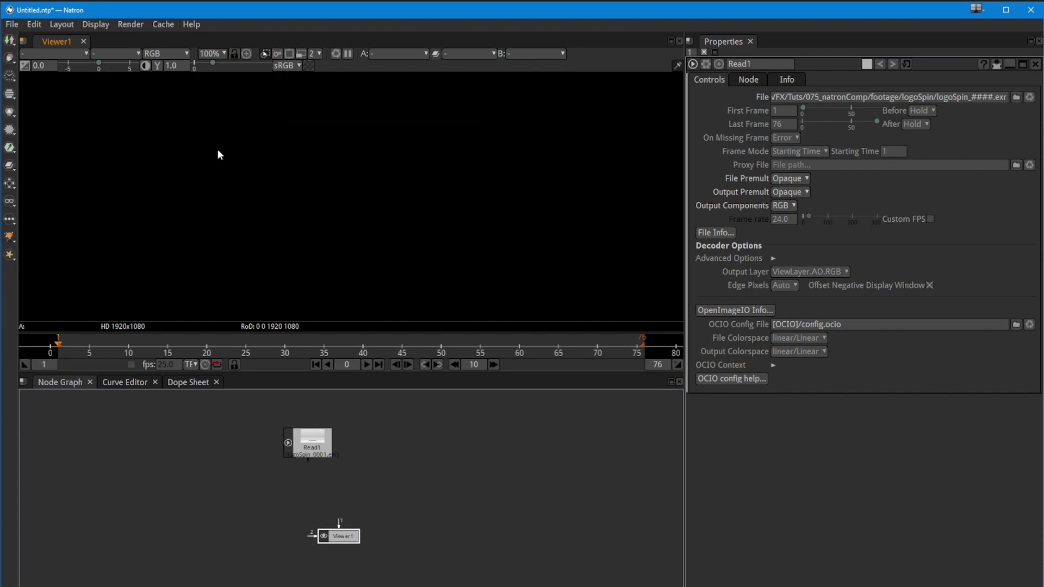
{"action": "left_click", "coordinate": [210, 53]}
{"action": "left_click", "coordinate": [212, 65]}
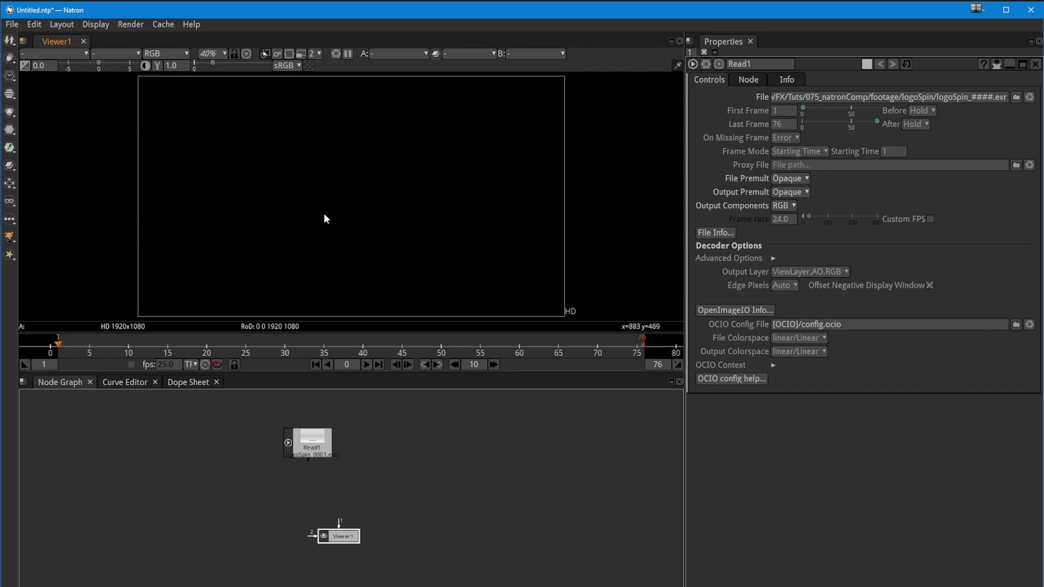
Connect Read1 to the first input of Viewer1 and align the Viewer1 node directly below it
{"action": "left_click", "coordinate": [58, 55]}
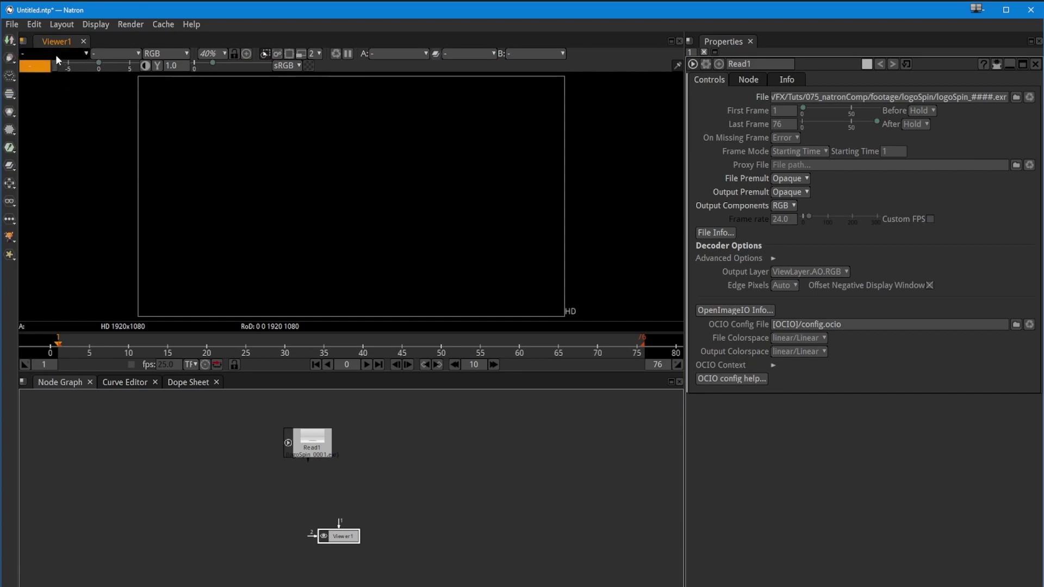
{"action": "left_click", "coordinate": [308, 446]}
{"action": "key", "text": "1"}
{"action": "left_click_drag", "start_coordinate": [340, 540], "coordinate": [309, 544]}
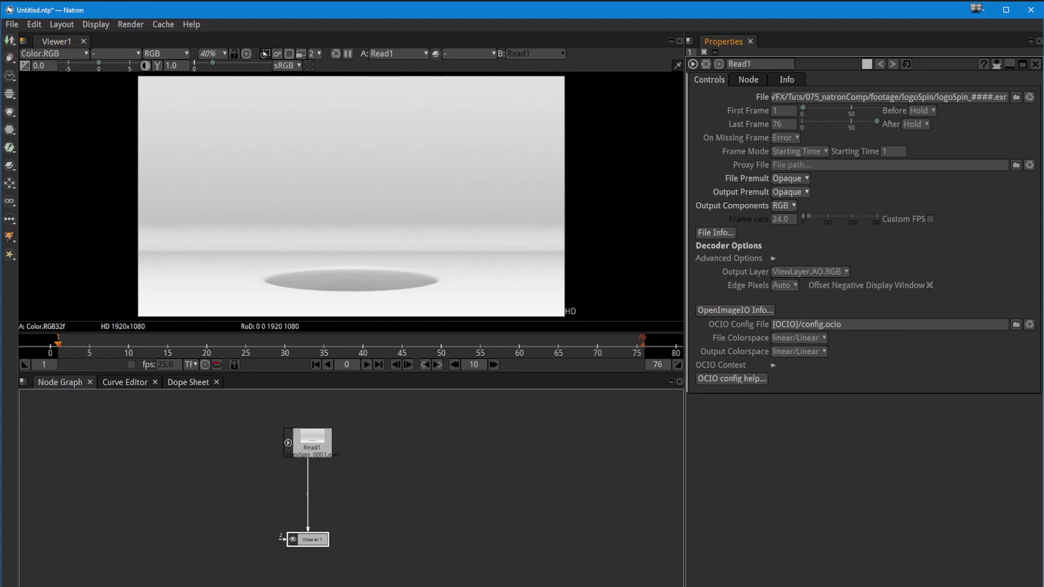
Try Black for Read1's frames after the last frame, scrub to the sequence's end, and restore Hold
{"action": "left_click_drag", "start_coordinate": [792, 98], "coordinate": [799, 97]}
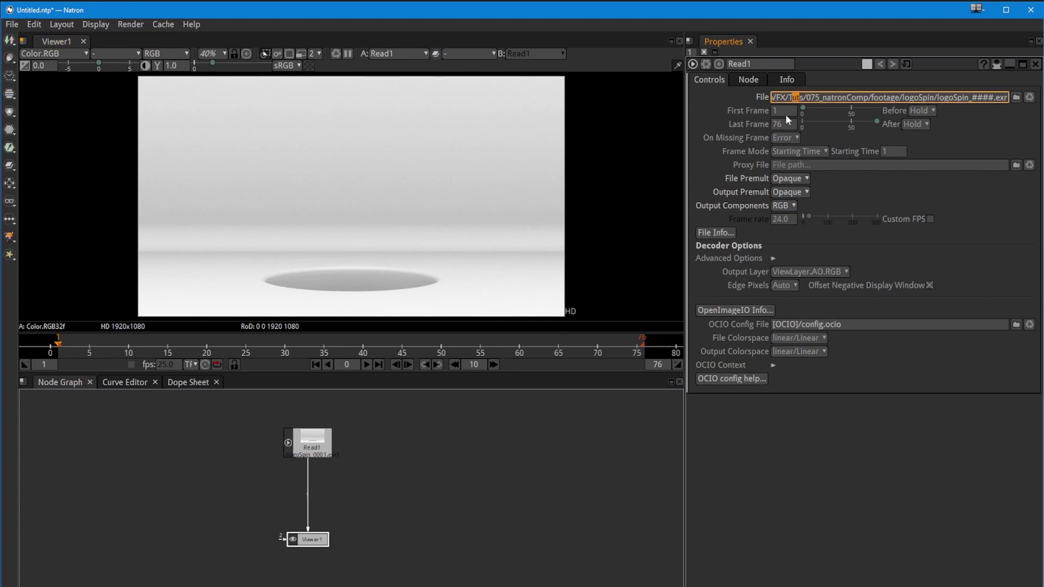
{"action": "left_click", "coordinate": [916, 124]}
{"action": "left_click", "coordinate": [921, 173]}
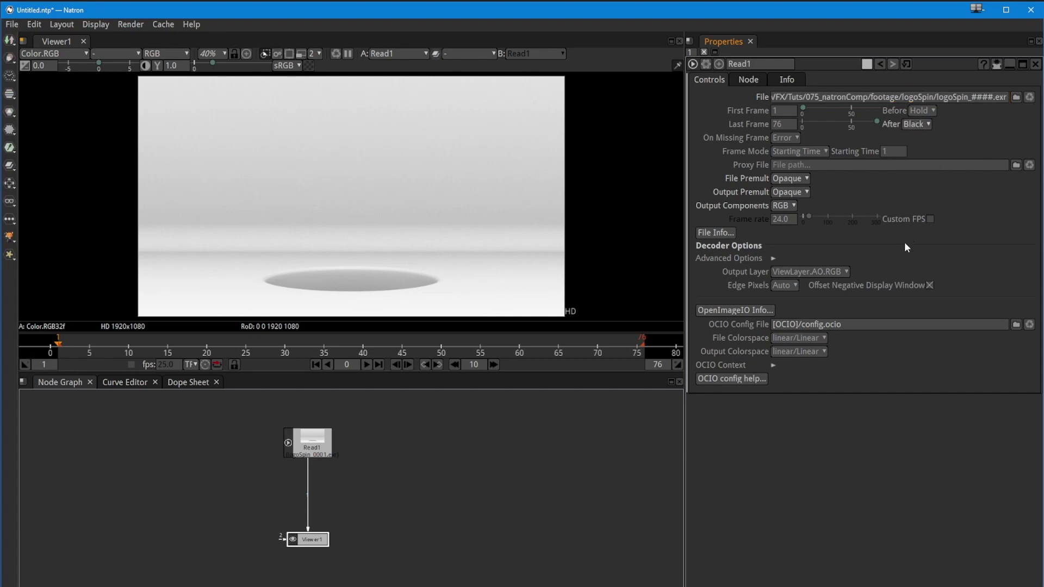
{"action": "left_click_drag", "start_coordinate": [583, 350], "coordinate": [644, 347]}
{"action": "left_click", "coordinate": [915, 125]}
{"action": "left_click", "coordinate": [919, 136]}
Return to frame 1, play the logo sequence in the viewer, and stop playback at frame 70
{"action": "left_click_drag", "start_coordinate": [643, 347], "coordinate": [65, 336]}
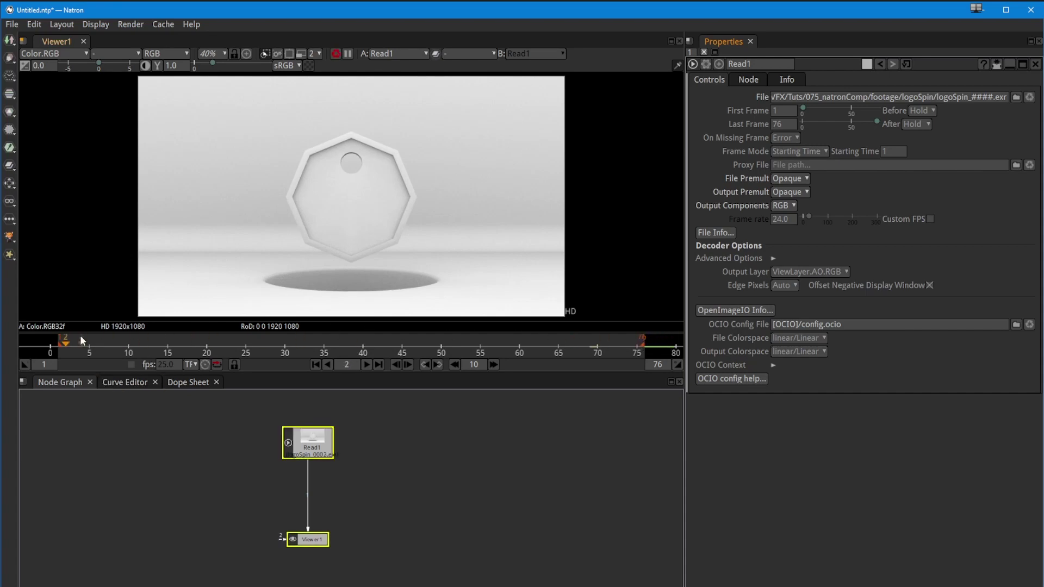
{"action": "left_click", "coordinate": [61, 341]}
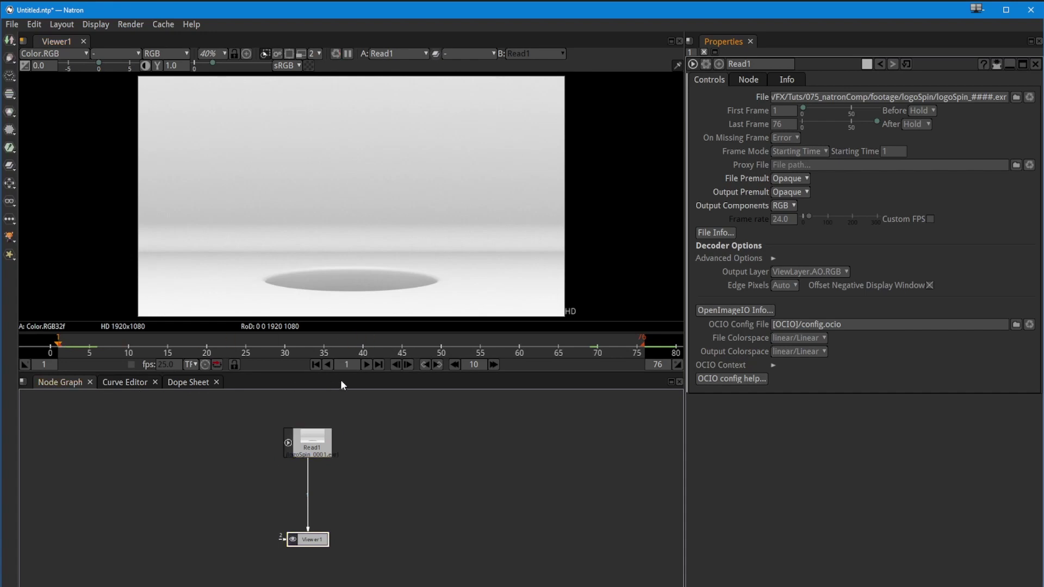
{"action": "left_click", "coordinate": [367, 364]}
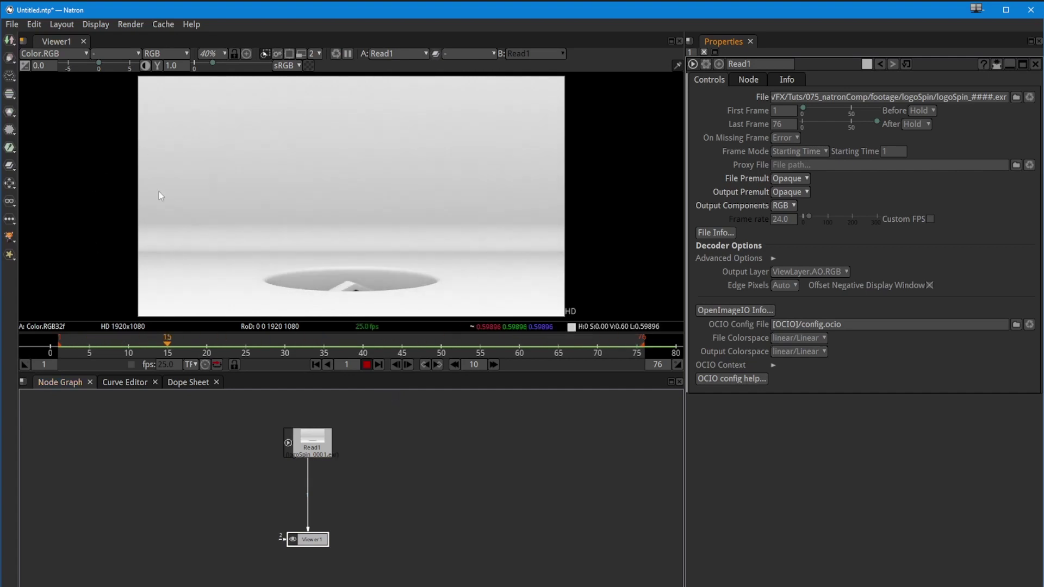
{"action": "left_click", "coordinate": [365, 365]}
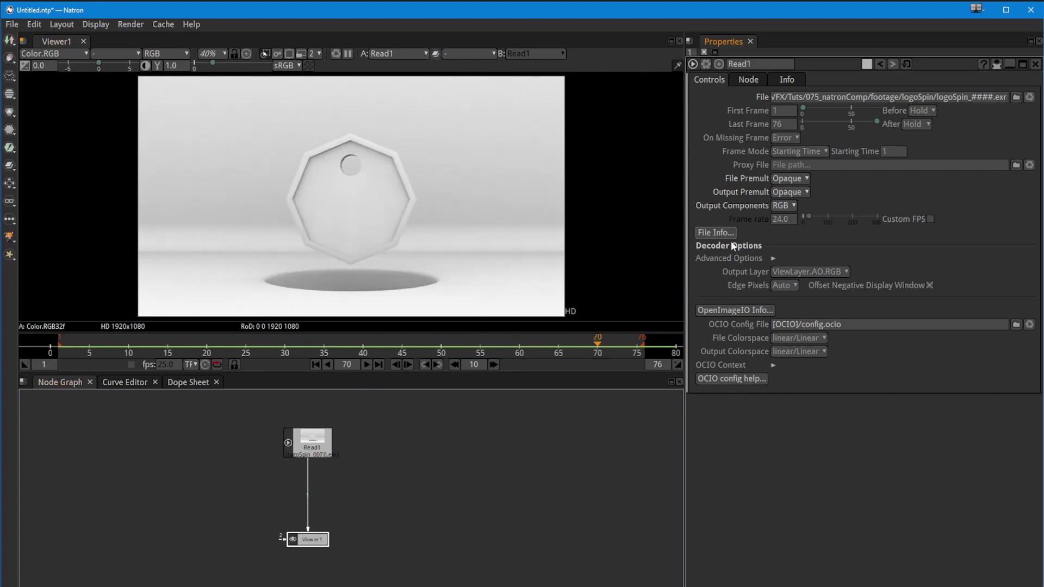
Set Read1's output layer to ViewLayer.Combined.RGBA
{"action": "left_click", "coordinate": [787, 272]}
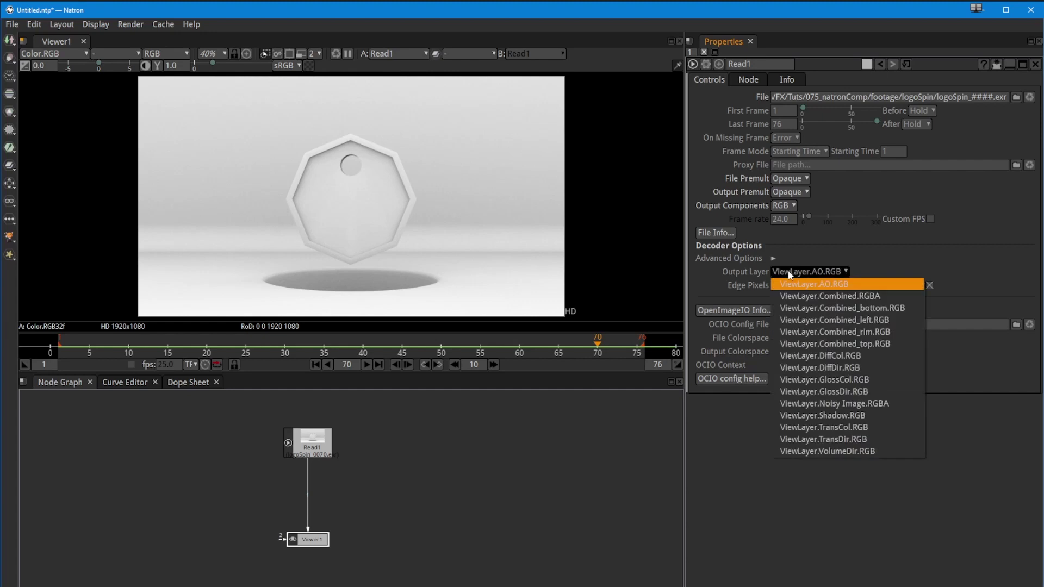
{"action": "left_click", "coordinate": [801, 298]}
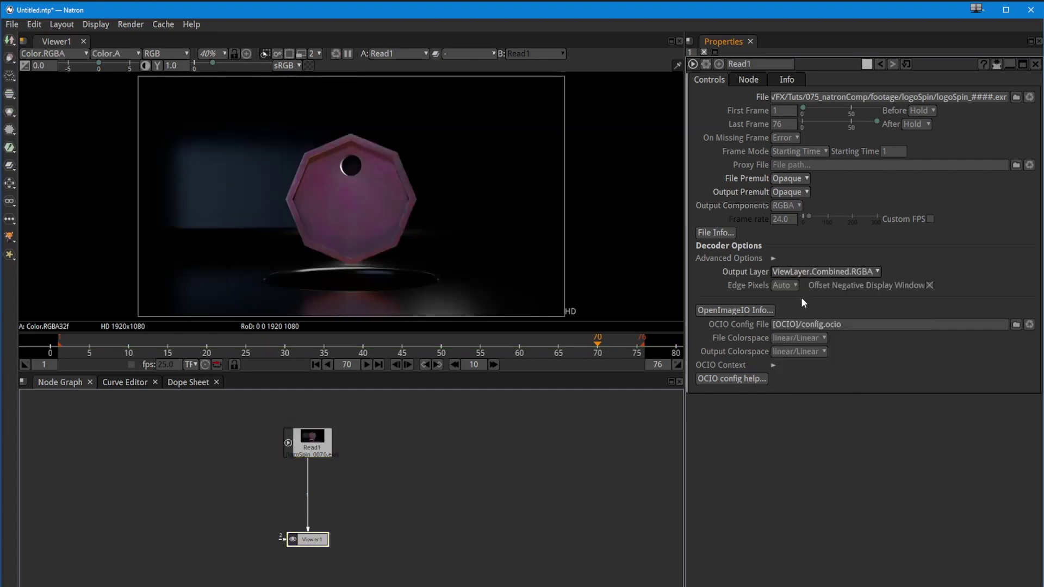
View the ViewLayer.AO, Combined_bottom and Combined_rim layers of the sequence in the viewer
{"action": "left_click", "coordinate": [50, 53]}
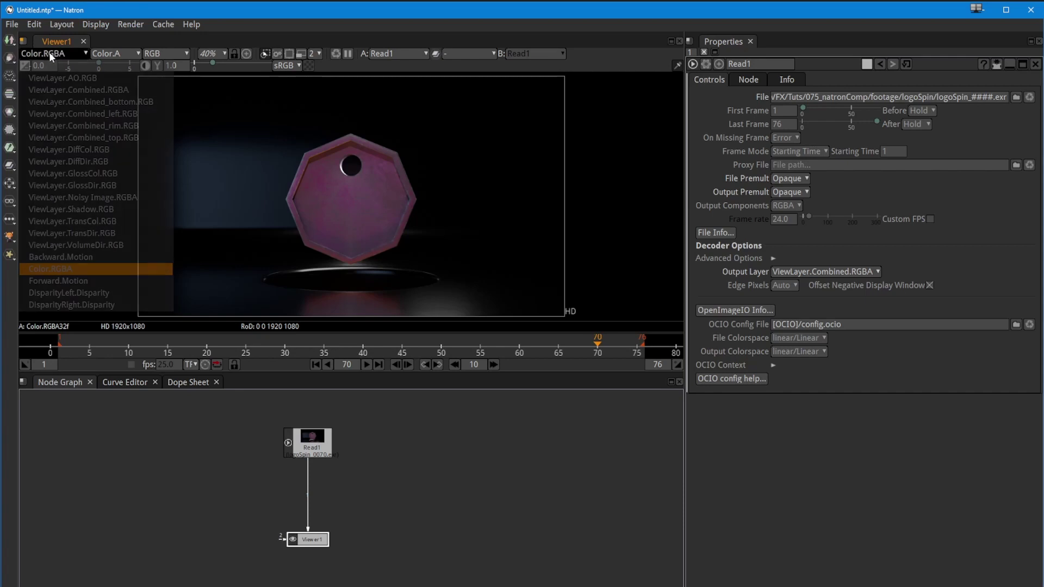
{"action": "left_click", "coordinate": [62, 82]}
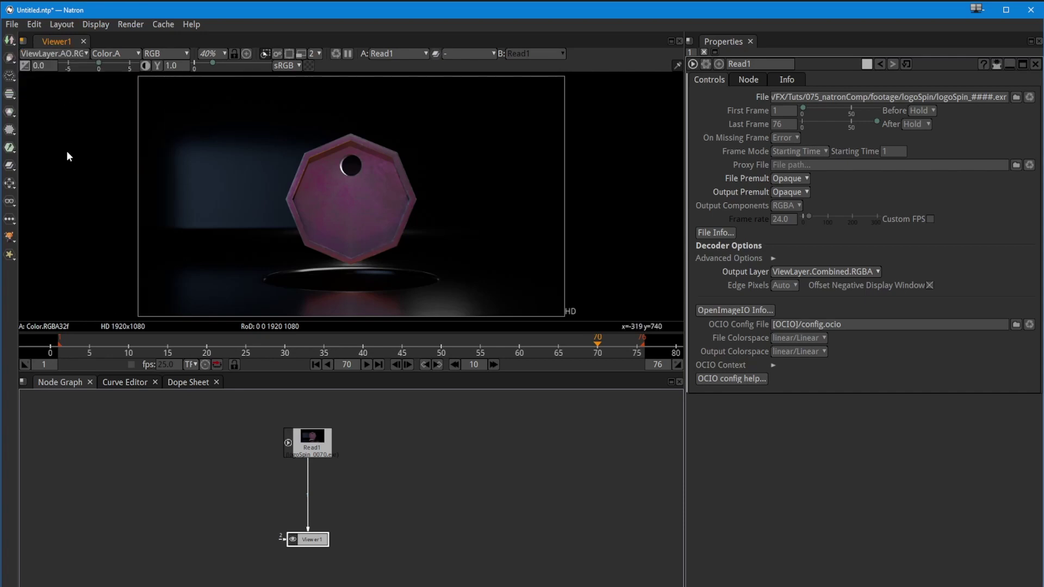
{"action": "left_click", "coordinate": [57, 52]}
{"action": "left_click", "coordinate": [62, 102]}
{"action": "left_click", "coordinate": [55, 53]}
{"action": "left_click", "coordinate": [65, 108]}
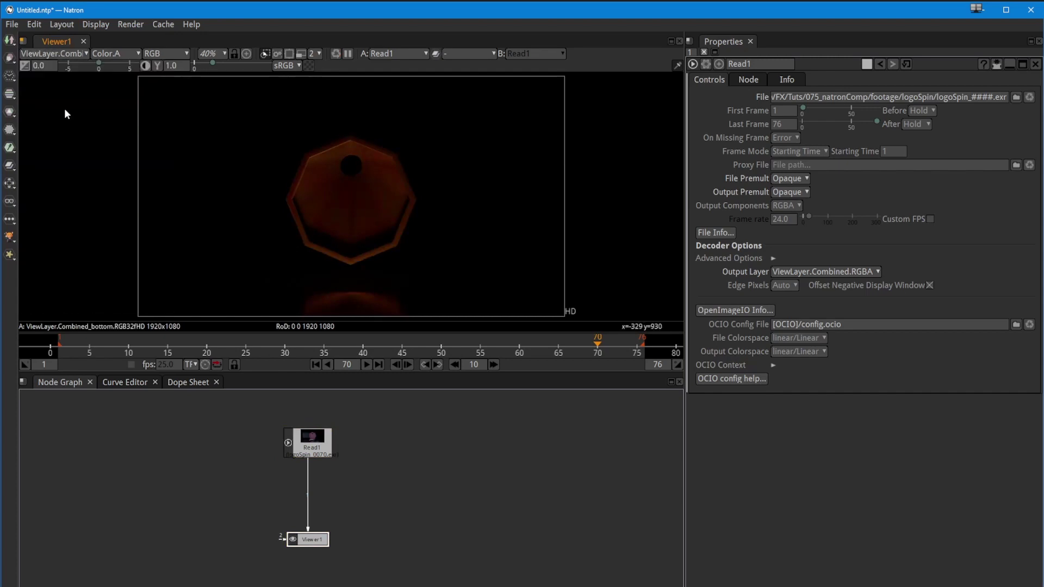
{"action": "left_click", "coordinate": [57, 53]}
{"action": "left_click", "coordinate": [70, 126]}
View the DiffCol, Noisy Image, Backward.Motion and Color.RGBA layers in the viewer, and finish on ViewLayer.Combined.RGBA
{"action": "left_click", "coordinate": [42, 53]}
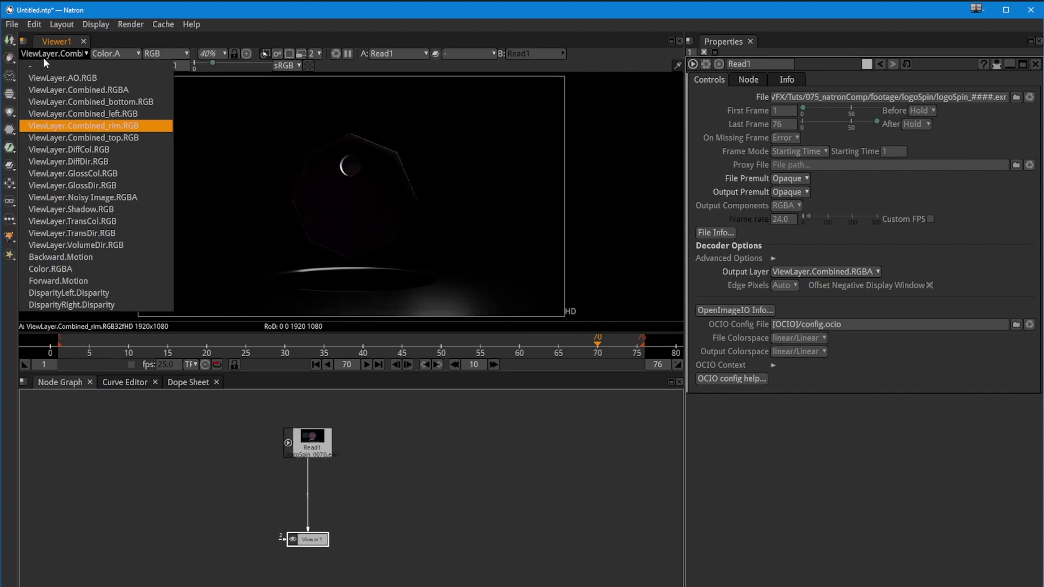
{"action": "left_click", "coordinate": [54, 149]}
{"action": "left_click", "coordinate": [64, 54]}
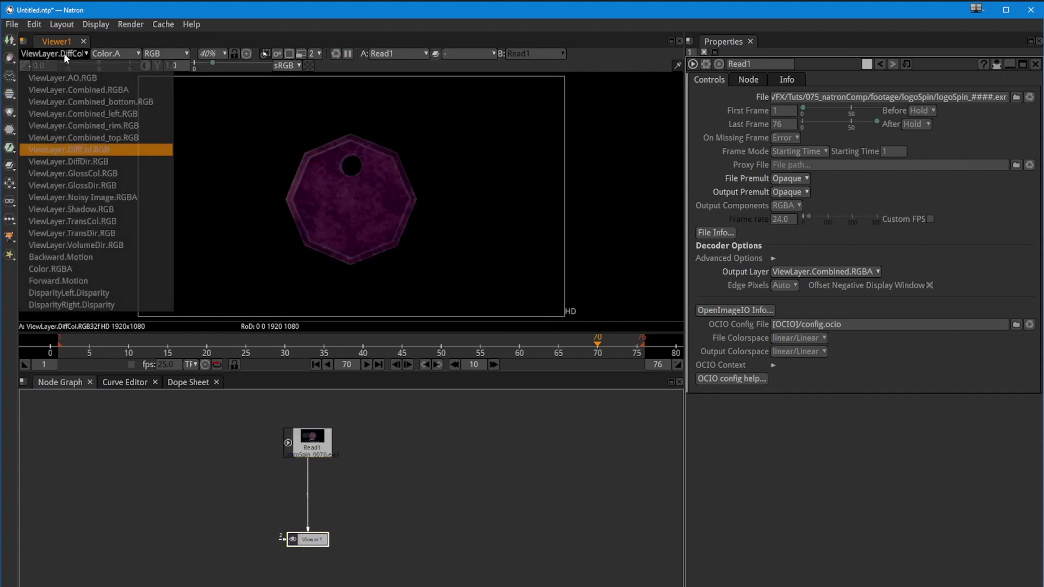
{"action": "left_click", "coordinate": [83, 203]}
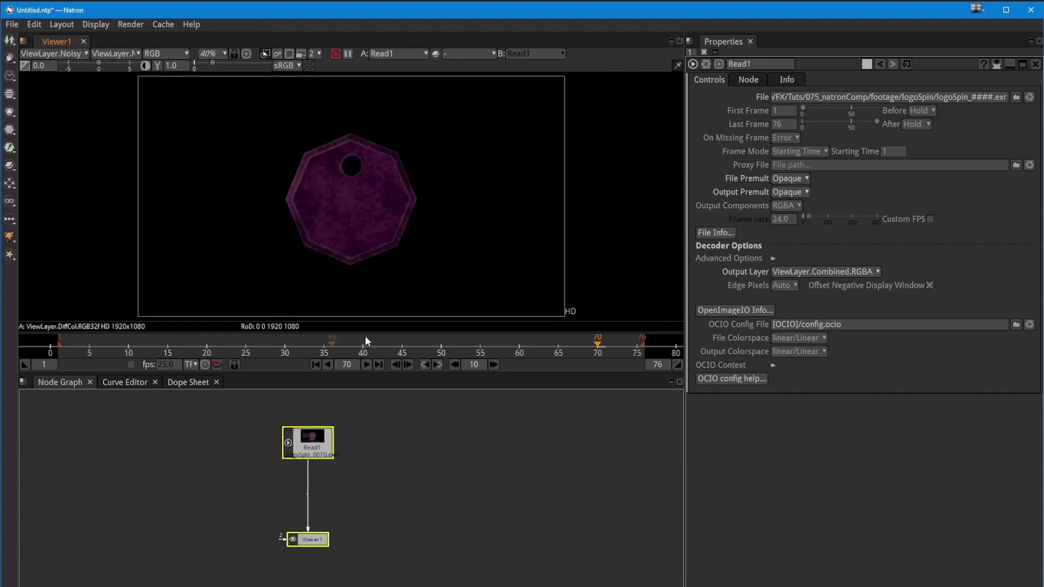
{"action": "left_click", "coordinate": [56, 53]}
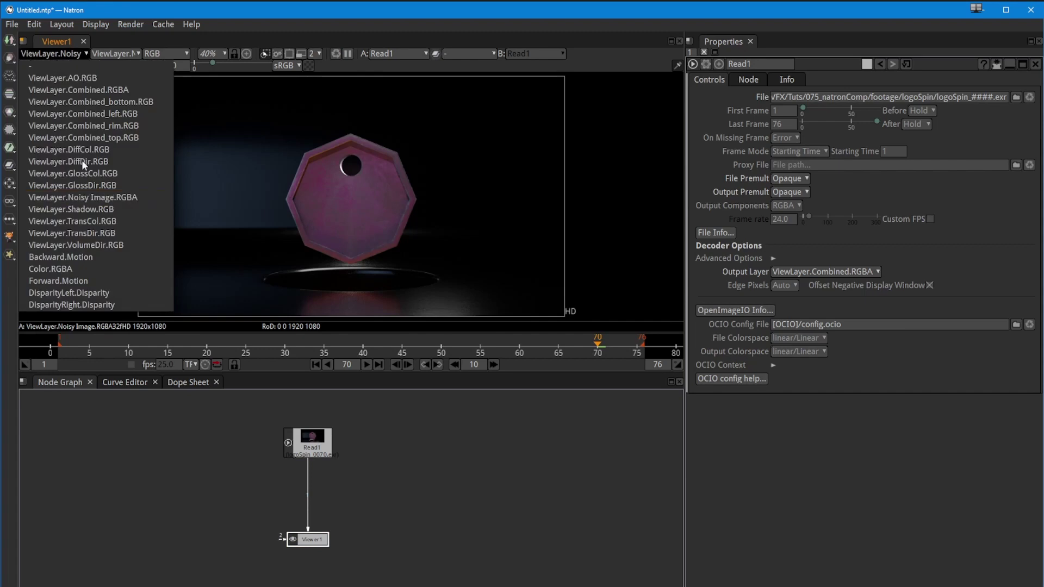
{"action": "left_click", "coordinate": [58, 263]}
{"action": "left_click", "coordinate": [52, 53]}
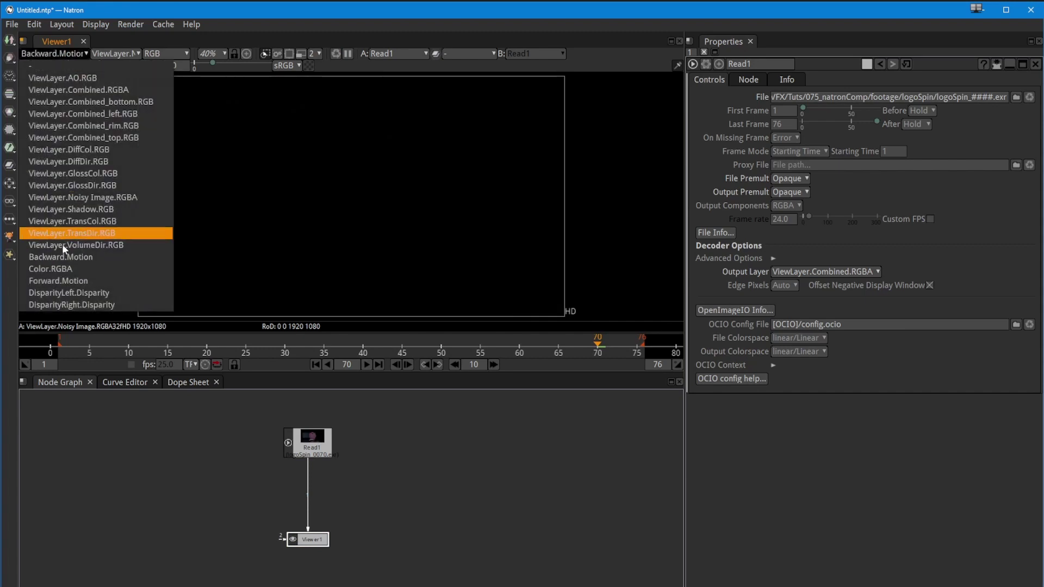
{"action": "left_click", "coordinate": [62, 269]}
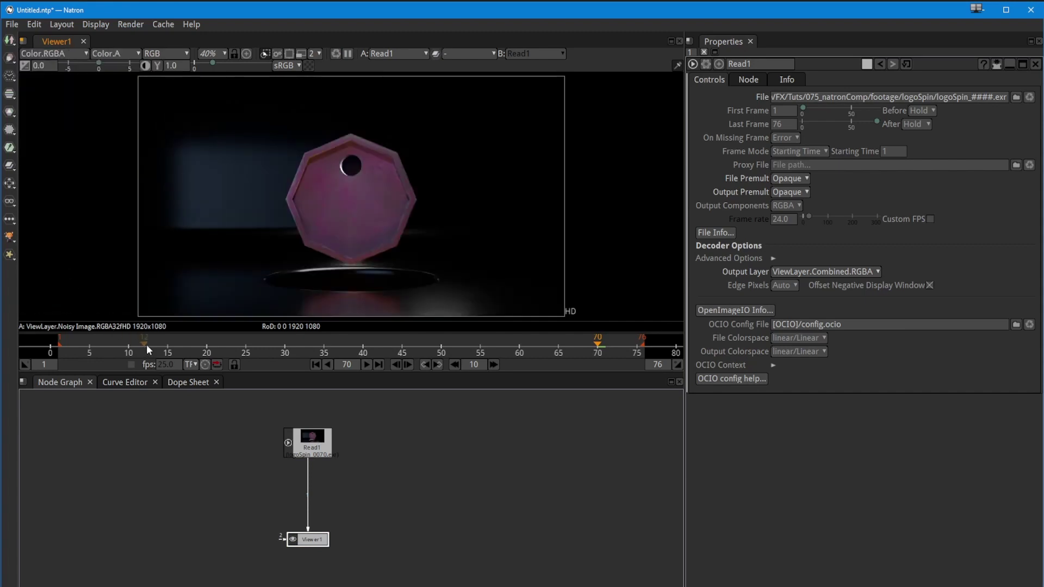
{"action": "left_click", "coordinate": [54, 54]}
{"action": "left_click", "coordinate": [65, 89]}
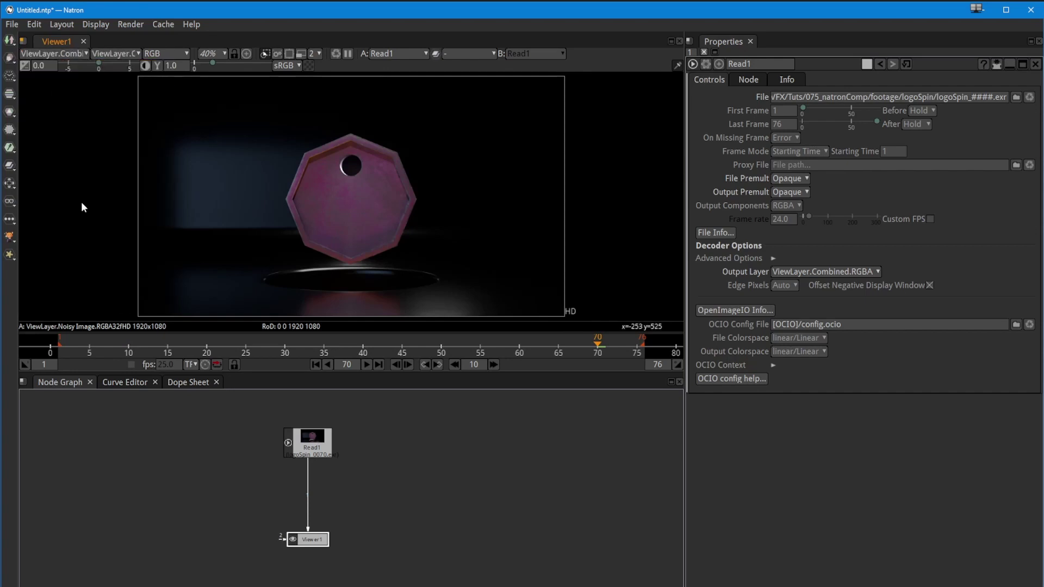
Set Read1's output layer to ViewLayer.Combined_rim.RGB and display the Color.RGB layer in the viewer
{"action": "left_click", "coordinate": [63, 54]}
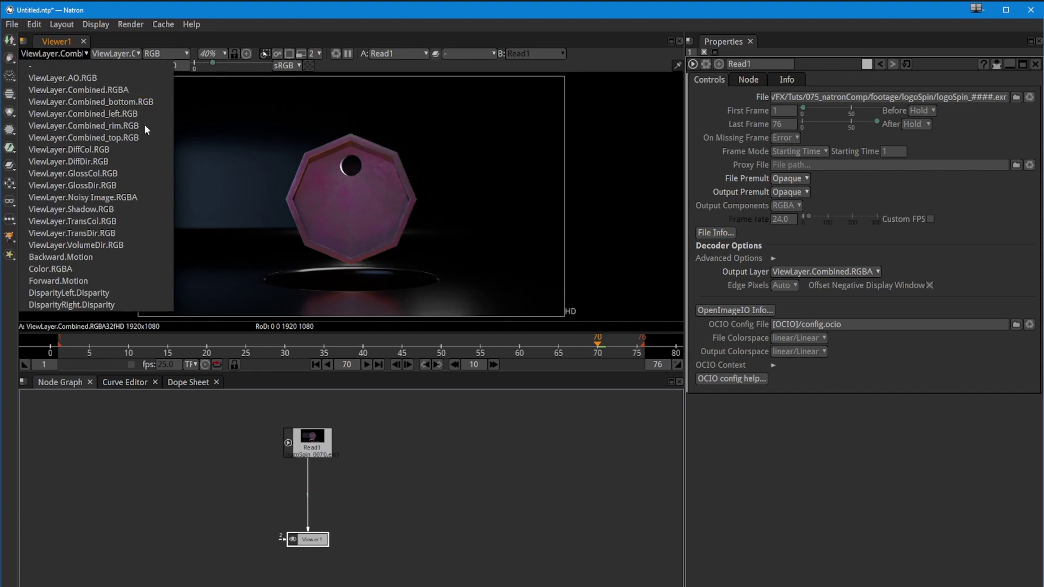
{"action": "left_click", "coordinate": [794, 271]}
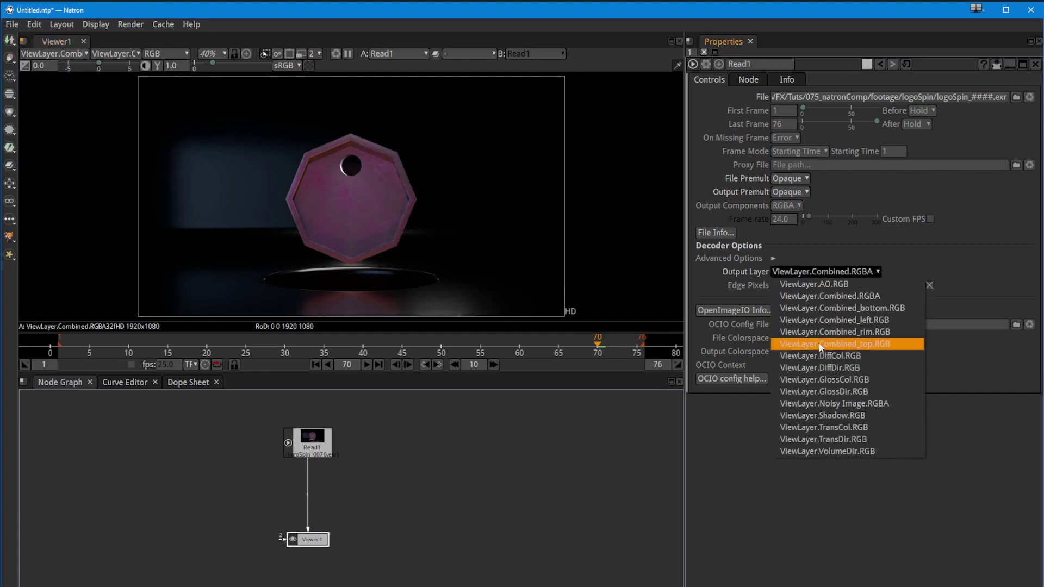
{"action": "left_click", "coordinate": [811, 291]}
{"action": "left_click", "coordinate": [809, 271]}
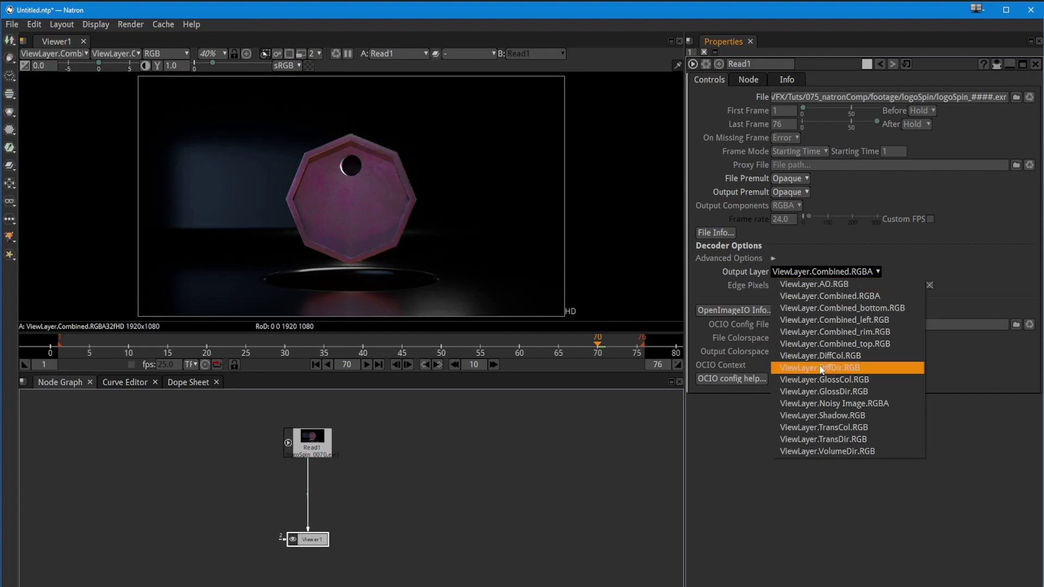
{"action": "left_click", "coordinate": [819, 333]}
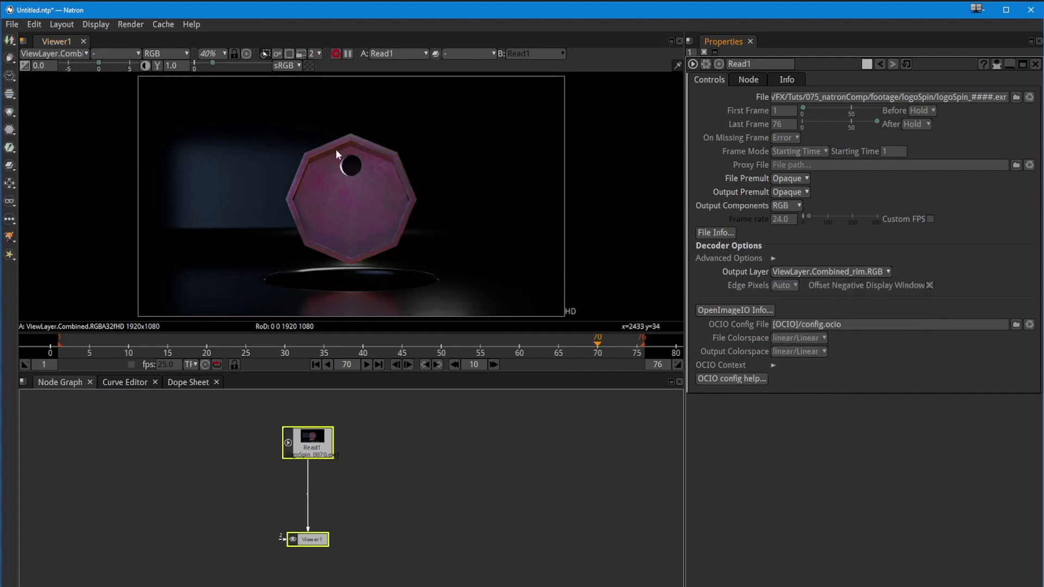
{"action": "left_click", "coordinate": [53, 54]}
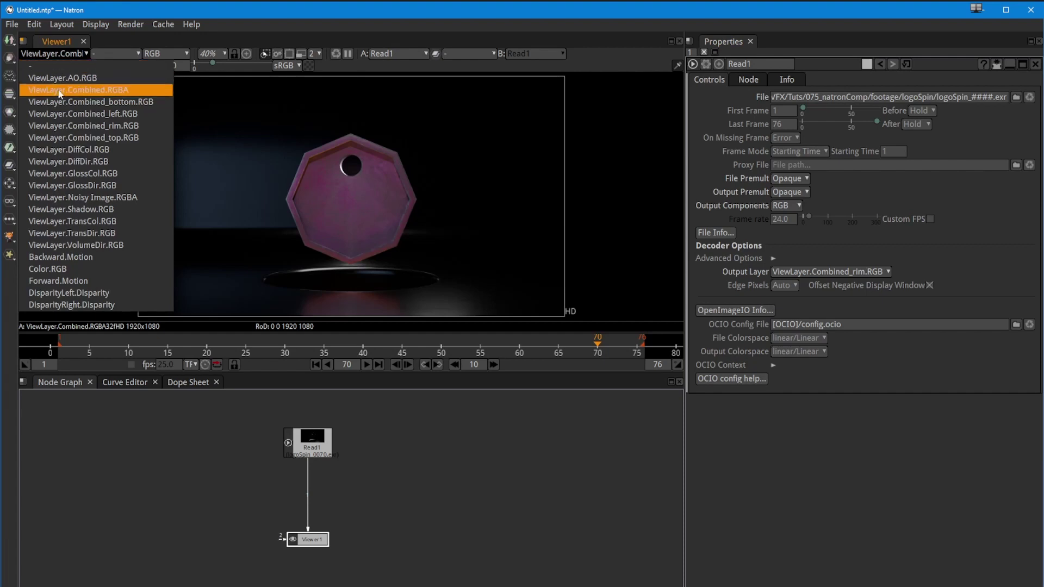
{"action": "left_click", "coordinate": [49, 269]}
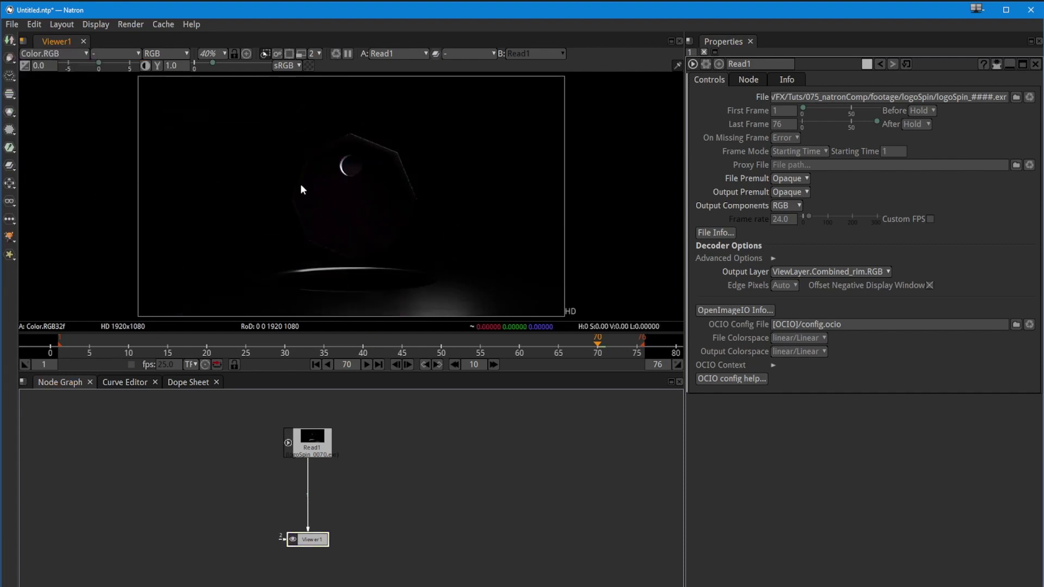
Preview ViewLayer.AO.RGB as Read1's output layer, and set the output layer back to ViewLayer.Combined.RGBA
{"action": "left_click", "coordinate": [795, 273]}
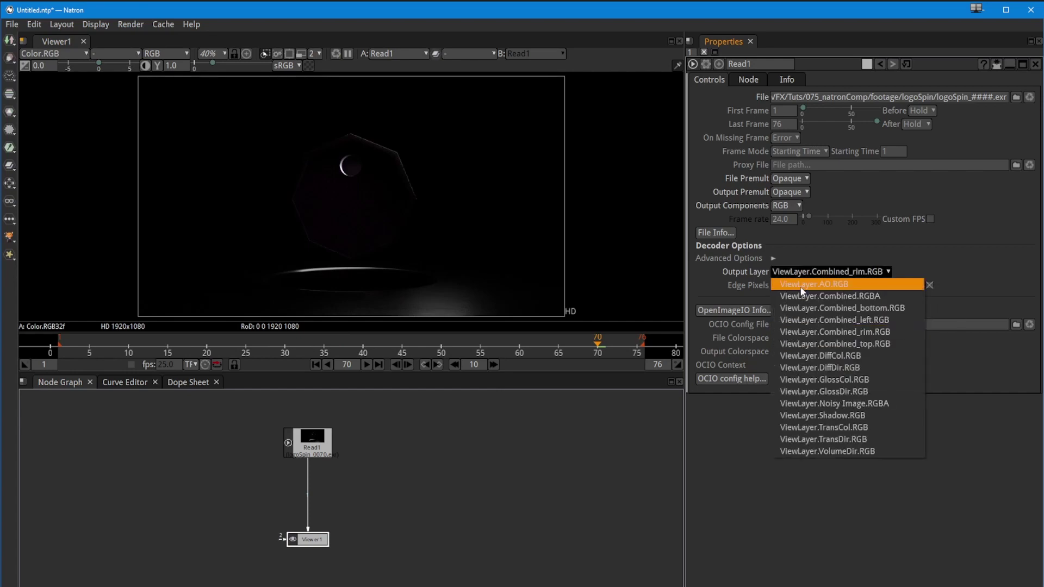
{"action": "left_click", "coordinate": [800, 286]}
{"action": "left_click", "coordinate": [797, 273]}
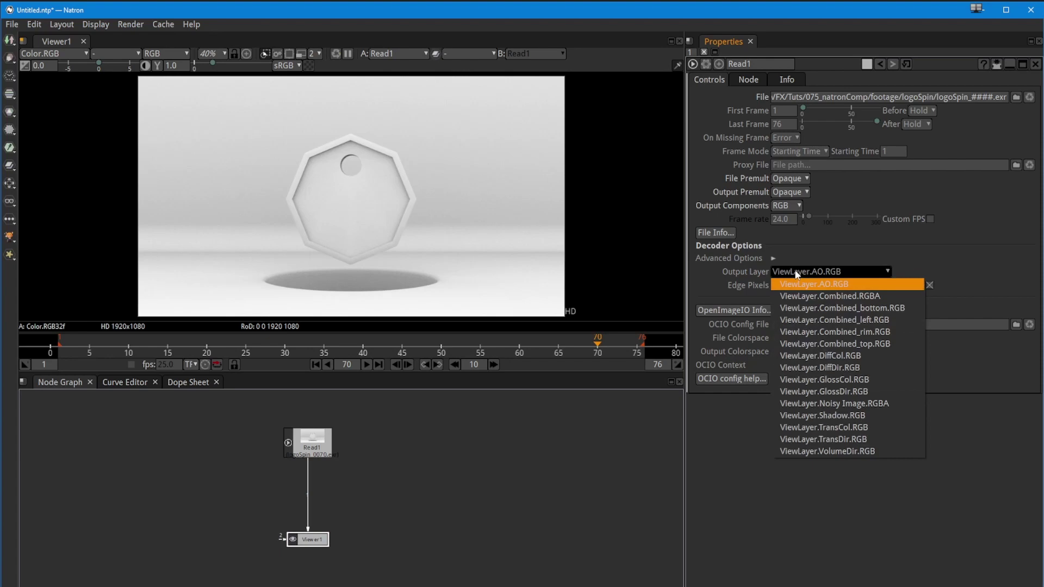
{"action": "left_click", "coordinate": [805, 296]}
View ViewLayer.Combined.RGBA in the viewer, and finish on the Color.RGBA layer
{"action": "left_click", "coordinate": [62, 53]}
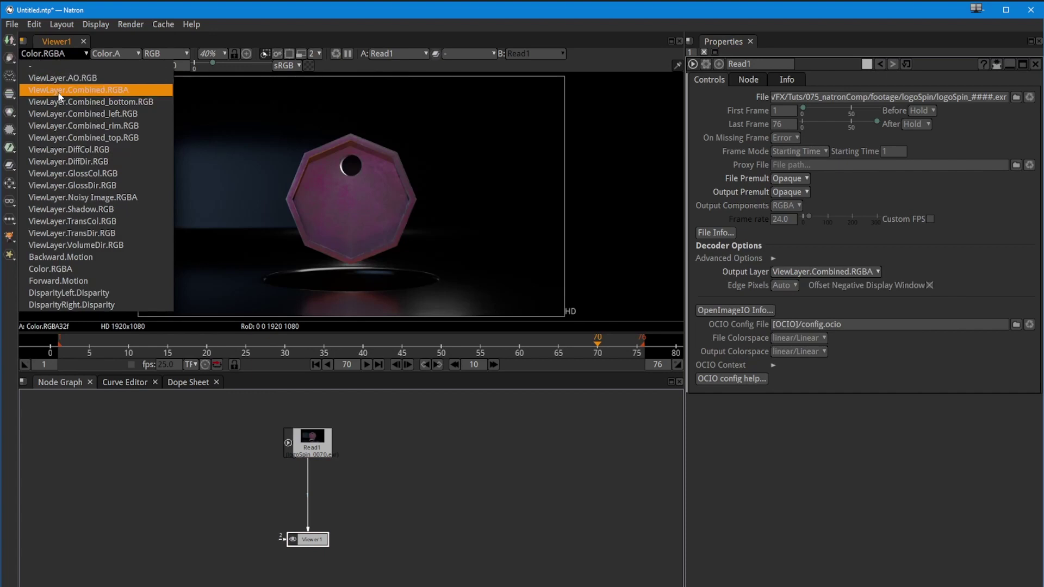
{"action": "left_click", "coordinate": [59, 93]}
{"action": "left_click", "coordinate": [47, 54]}
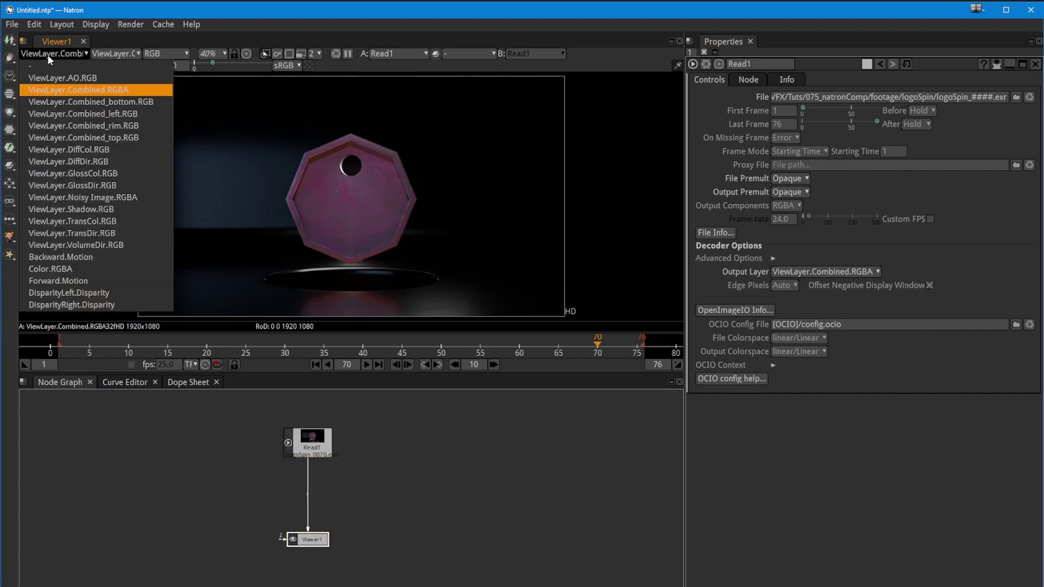
{"action": "left_click", "coordinate": [58, 276]}
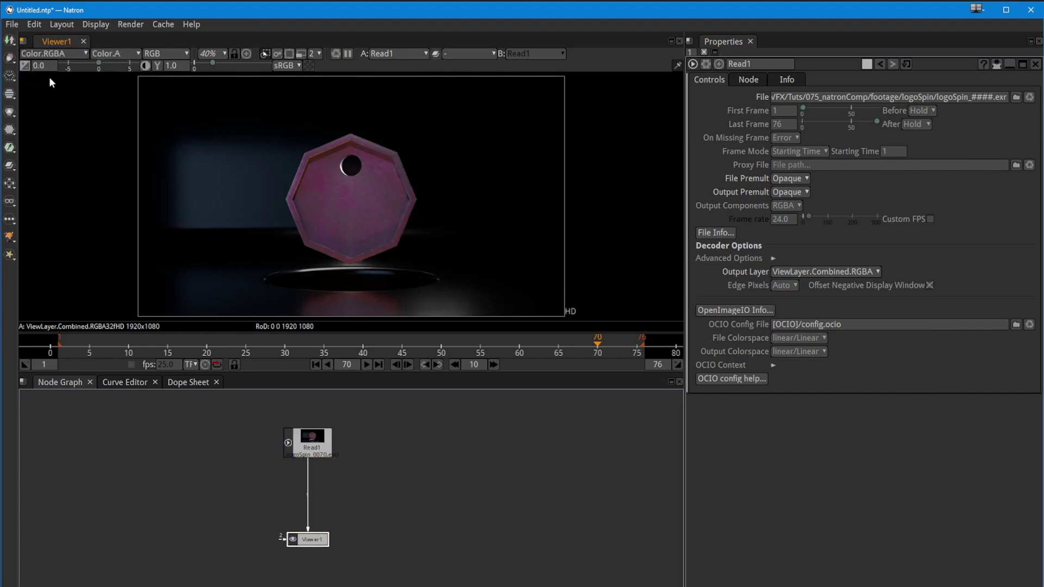
Show the alpha display with ViewLayer.AO.R and ViewLayer.Combined_left.R as the viewer's alpha channel, and finish on Color.A
{"action": "left_click", "coordinate": [119, 53]}
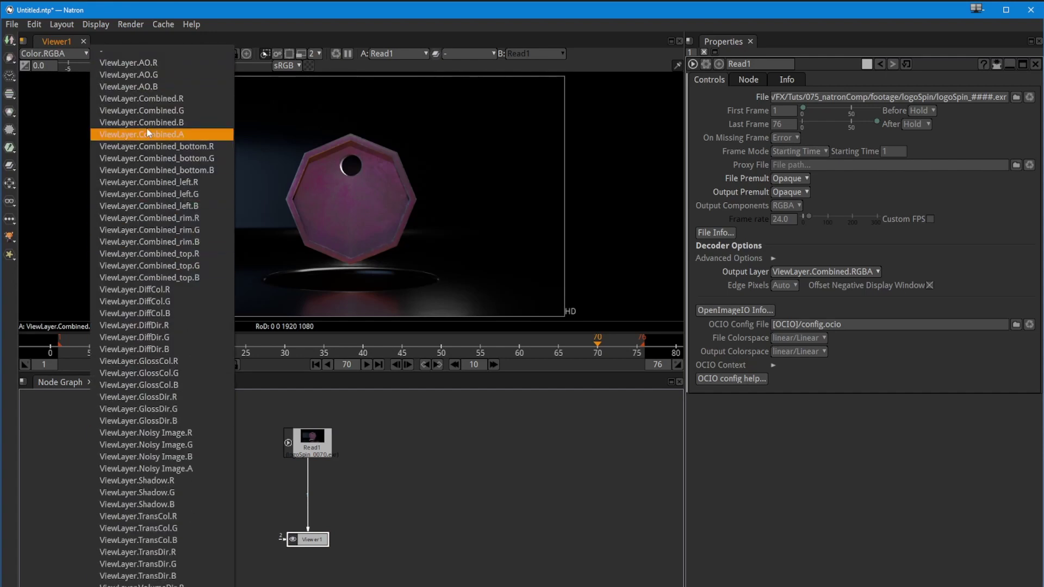
{"action": "left_click", "coordinate": [124, 68]}
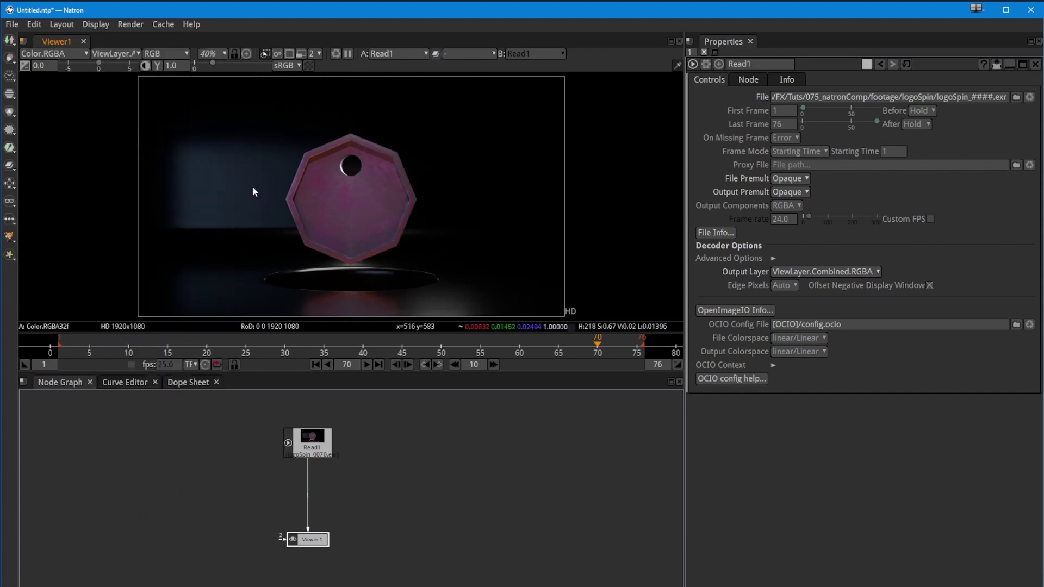
{"action": "key", "text": "a"}
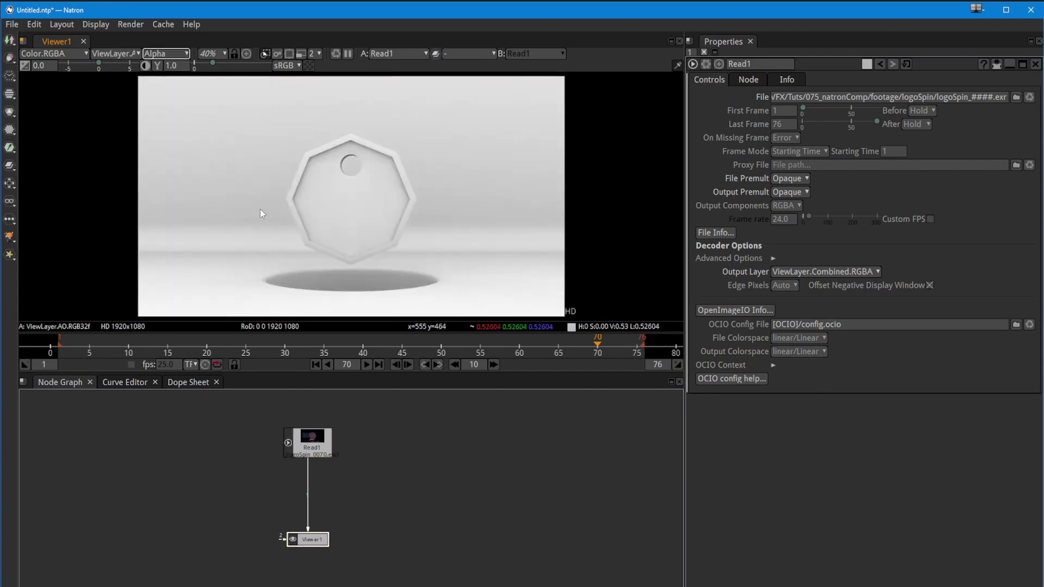
{"action": "left_click", "coordinate": [130, 55]}
{"action": "left_click", "coordinate": [137, 182]}
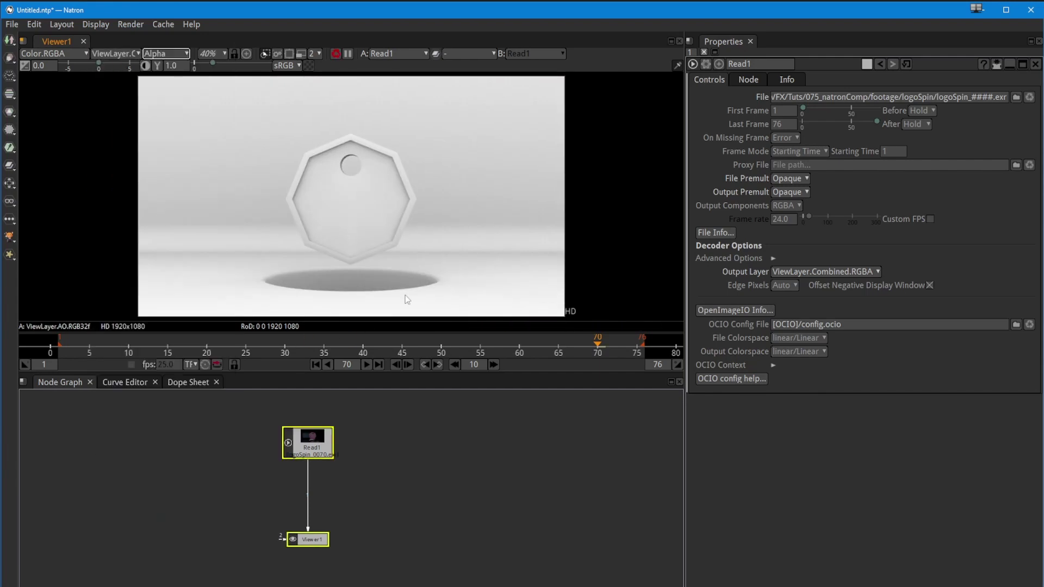
{"action": "left_click", "coordinate": [119, 54]}
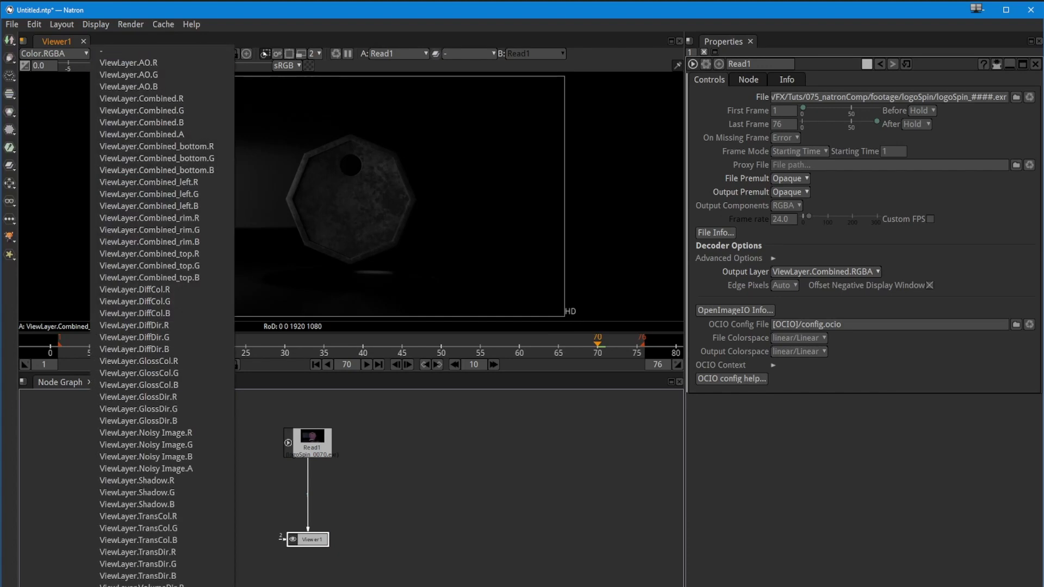
{"action": "left_click", "coordinate": [136, 586]}
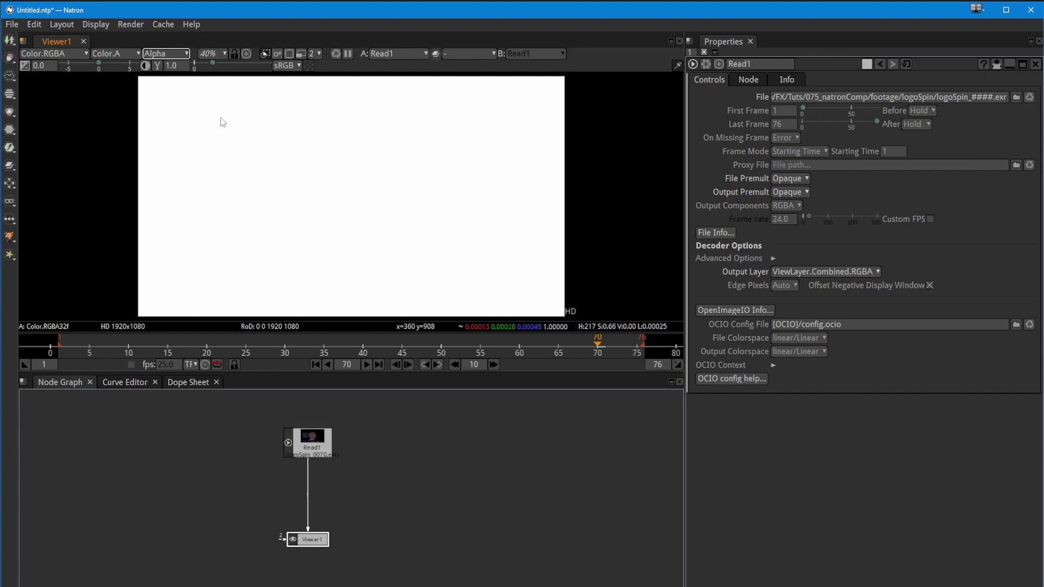
Nudge the Read1 node slightly upward in the node graph and return the viewer's display channels to RGB
{"action": "left_click", "coordinate": [307, 449]}
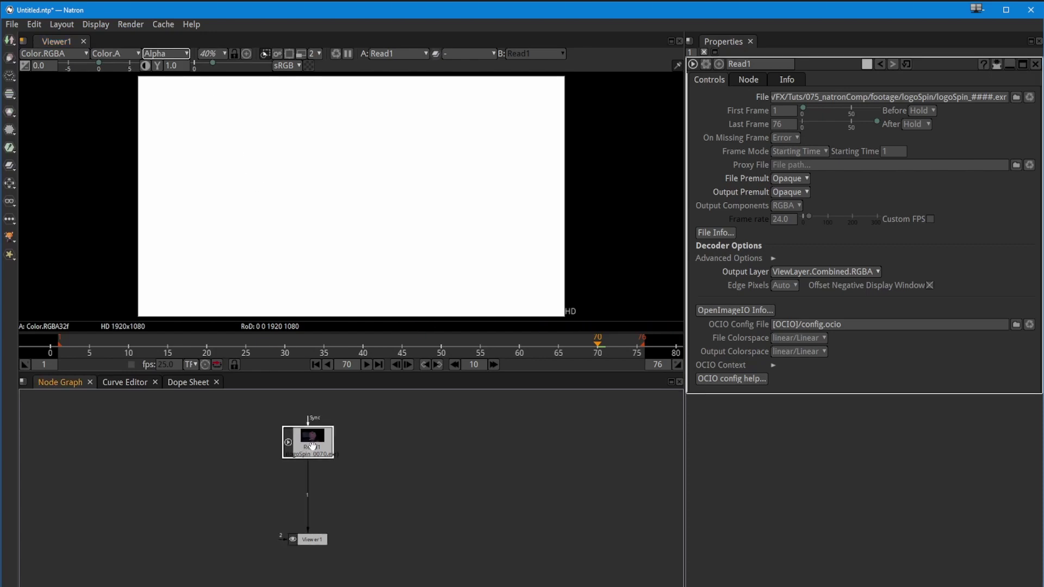
{"action": "mouse_move", "coordinate": [313, 441]}
{"action": "left_mouse_down"}
{"action": "mouse_move", "coordinate": [263, 440]}
{"action": "mouse_move", "coordinate": [313, 437]}
{"action": "left_mouse_up"}
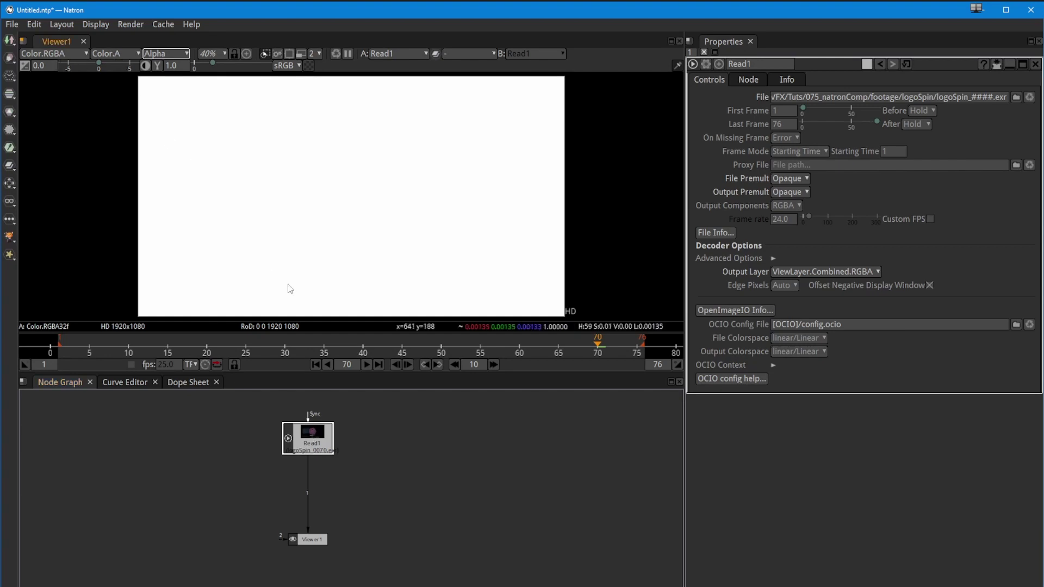
{"action": "left_click", "coordinate": [166, 53]}
{"action": "left_click", "coordinate": [157, 83]}
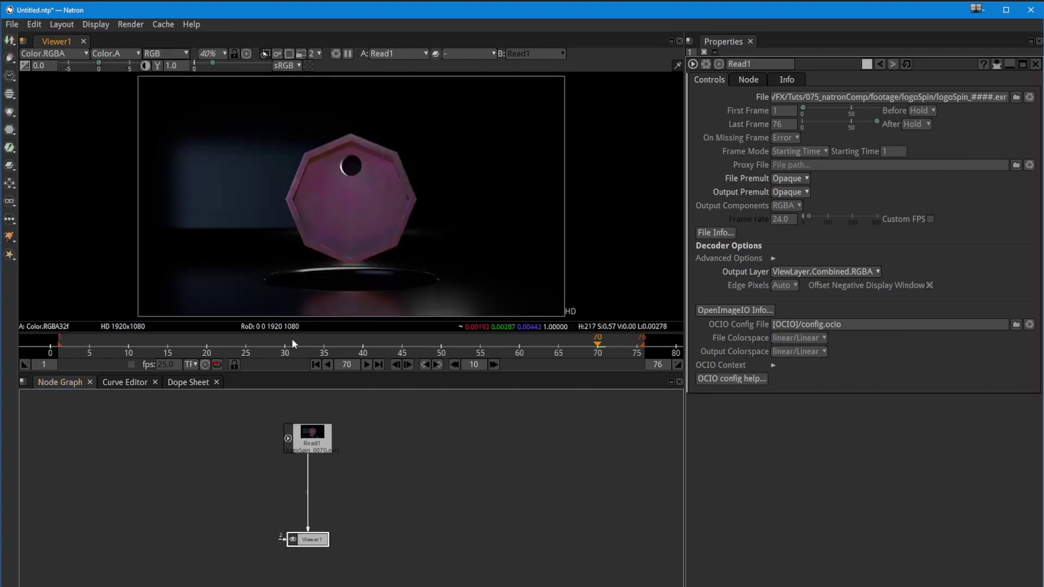
Enable the viewer's region of interest, fit its edges around the logo, and turn it off again
{"action": "left_click", "coordinate": [308, 451]}
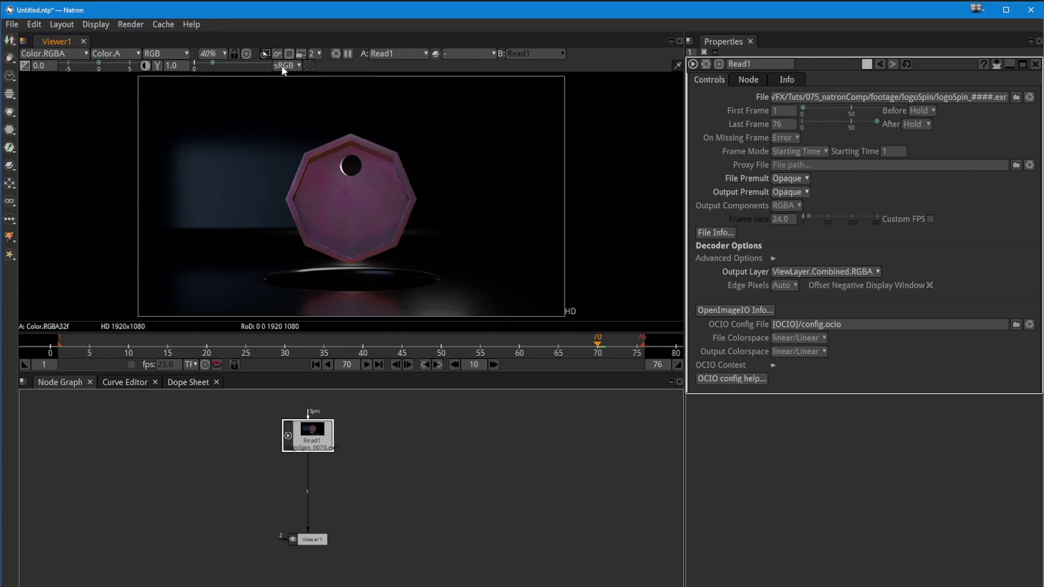
{"action": "left_click", "coordinate": [289, 53]}
{"action": "left_click_drag", "start_coordinate": [351, 133], "coordinate": [349, 106]}
{"action": "left_click_drag", "start_coordinate": [349, 256], "coordinate": [348, 286]}
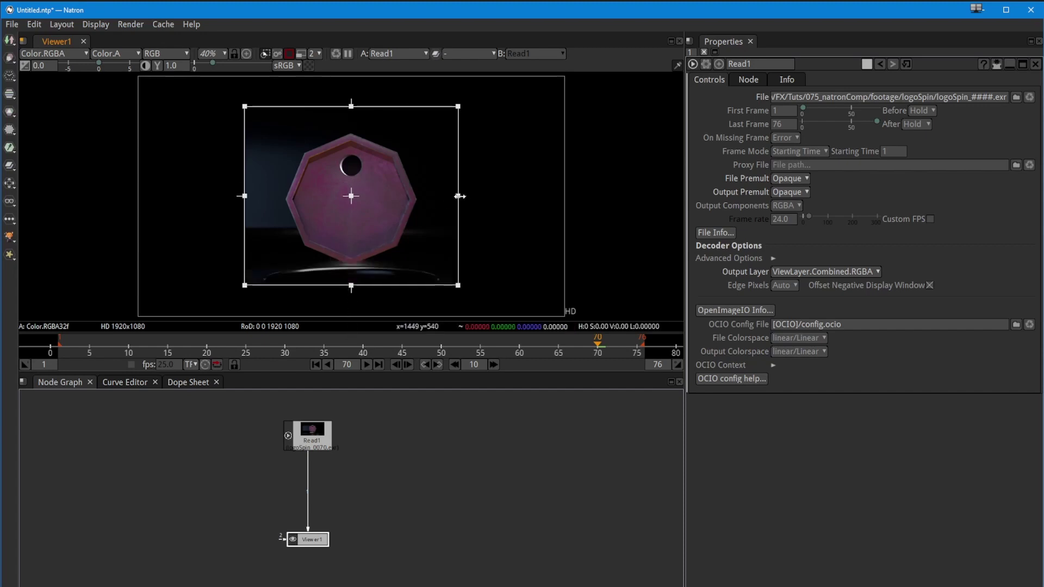
{"action": "left_click_drag", "start_coordinate": [459, 197], "coordinate": [417, 196]}
{"action": "left_click_drag", "start_coordinate": [245, 196], "coordinate": [269, 196]}
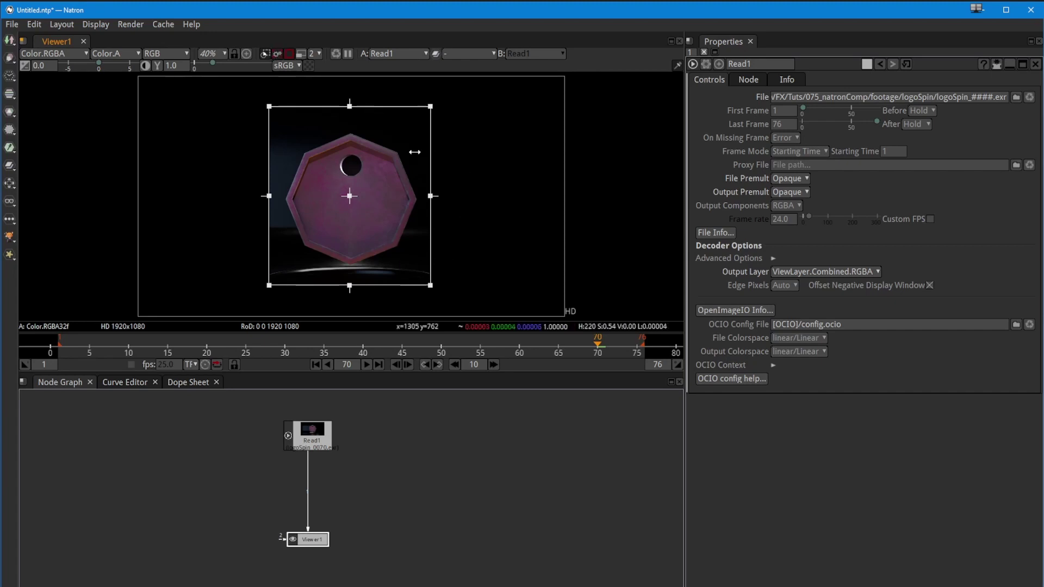
{"action": "left_click", "coordinate": [291, 55]}
Enable the viewer's proxy mode, try proxy levels 32 and 16, and set the level back to 2
{"action": "left_click", "coordinate": [300, 57]}
{"action": "left_click", "coordinate": [318, 54]}
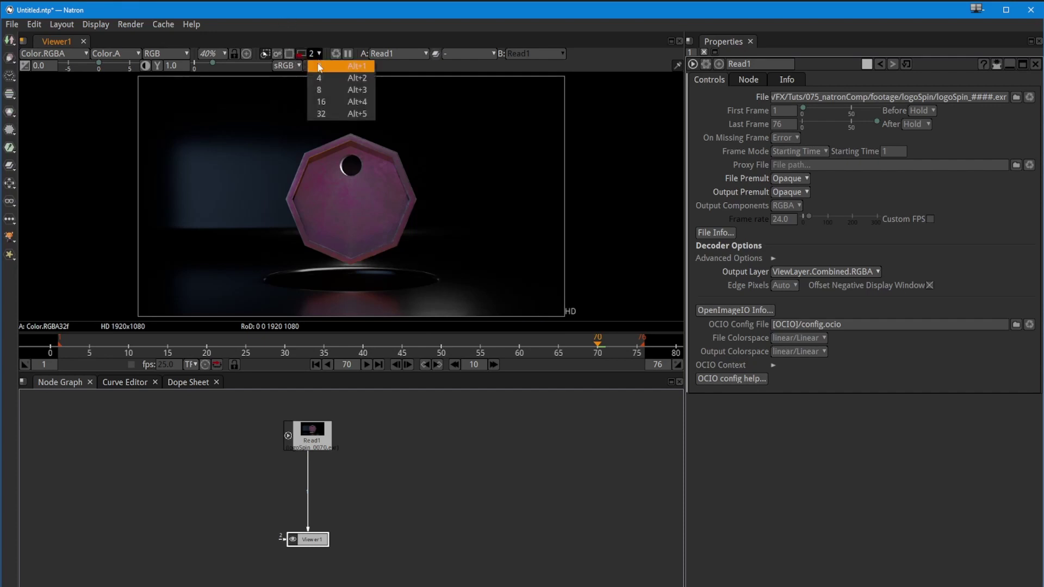
{"action": "left_click", "coordinate": [327, 112]}
{"action": "left_click", "coordinate": [315, 56]}
{"action": "left_click", "coordinate": [325, 100]}
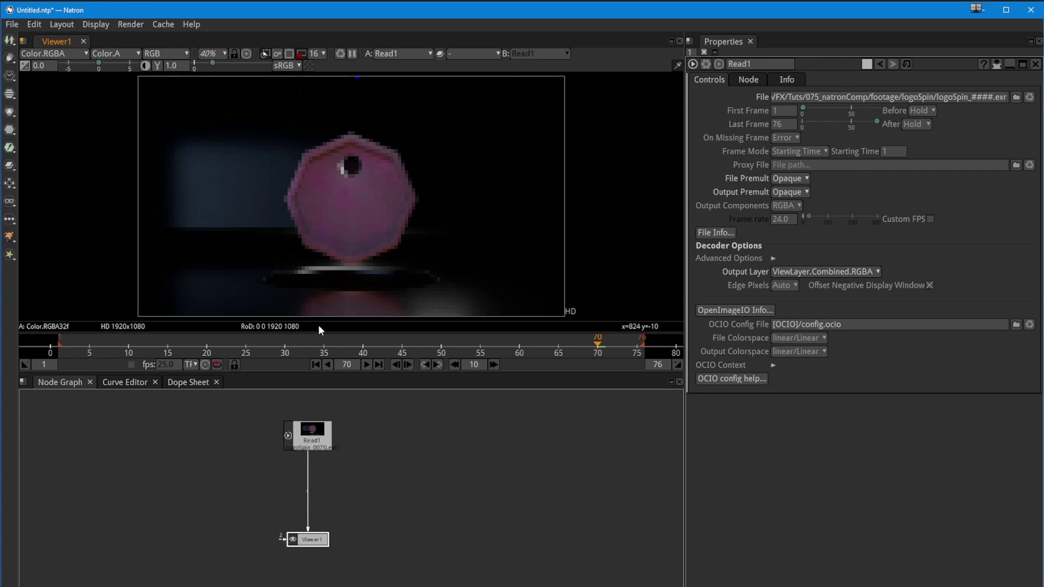
{"action": "left_click", "coordinate": [316, 54]}
{"action": "left_click", "coordinate": [316, 67]}
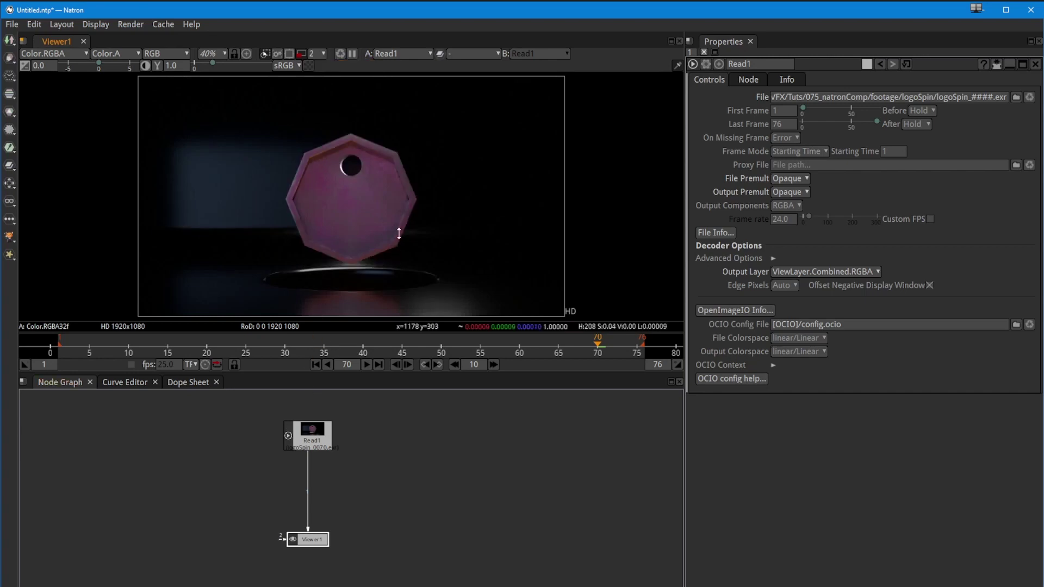
{"action": "left_click", "coordinate": [299, 56]}
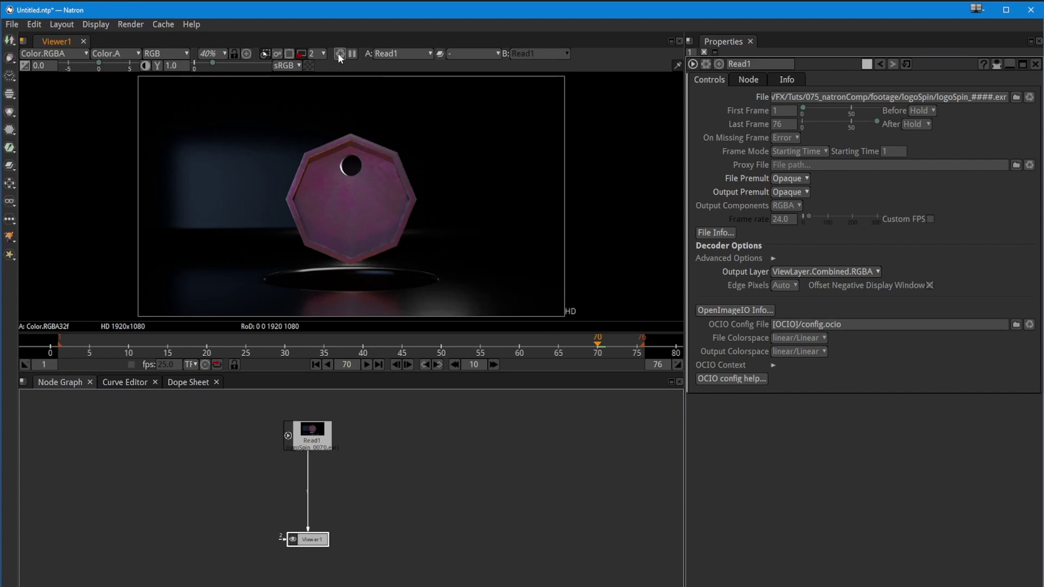
Go to frame 23 and move the Viewer1 and Read1 nodes farther apart in the node graph
{"action": "left_click", "coordinate": [230, 342]}
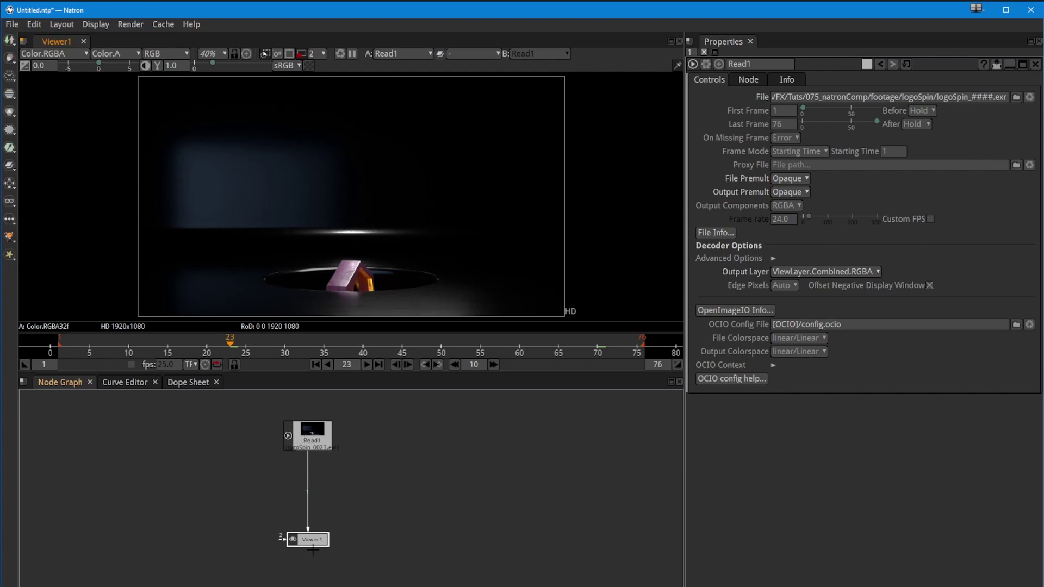
{"action": "left_click_drag", "start_coordinate": [310, 539], "coordinate": [311, 556]}
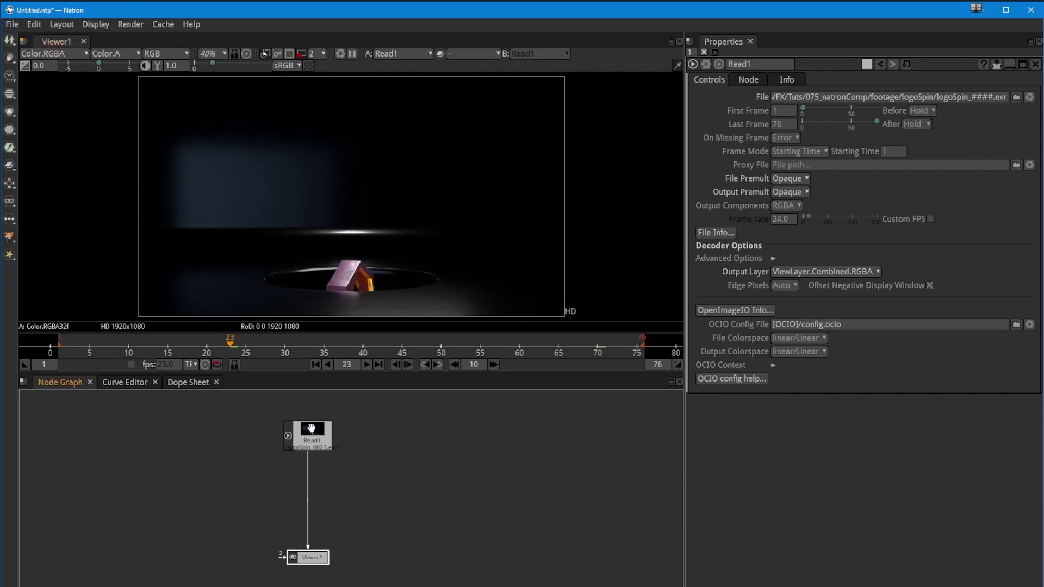
{"action": "left_click_drag", "start_coordinate": [311, 434], "coordinate": [311, 421]}
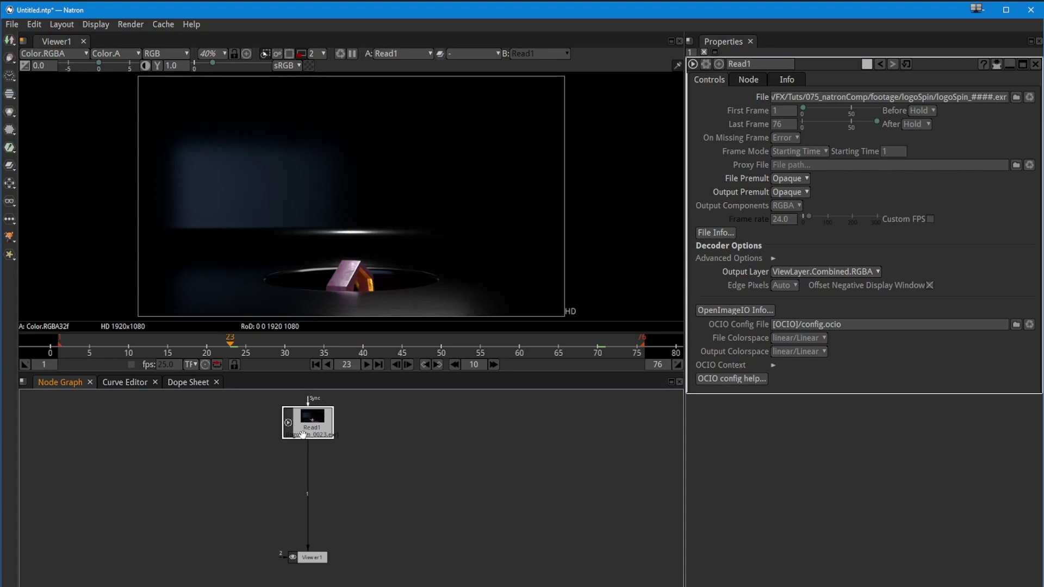
{"action": "left_click", "coordinate": [148, 448]}
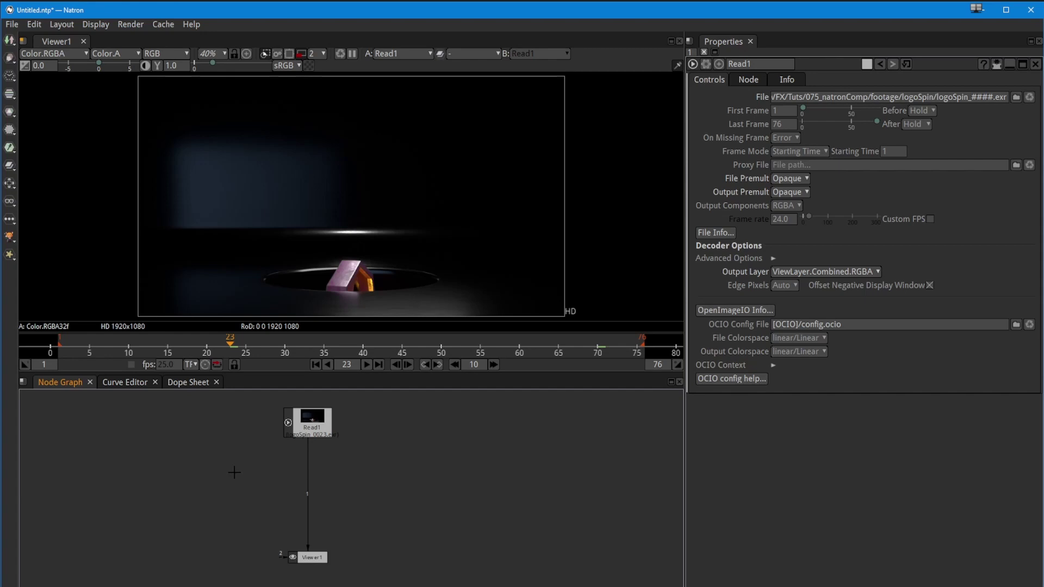
{"action": "left_click", "coordinate": [302, 432]}
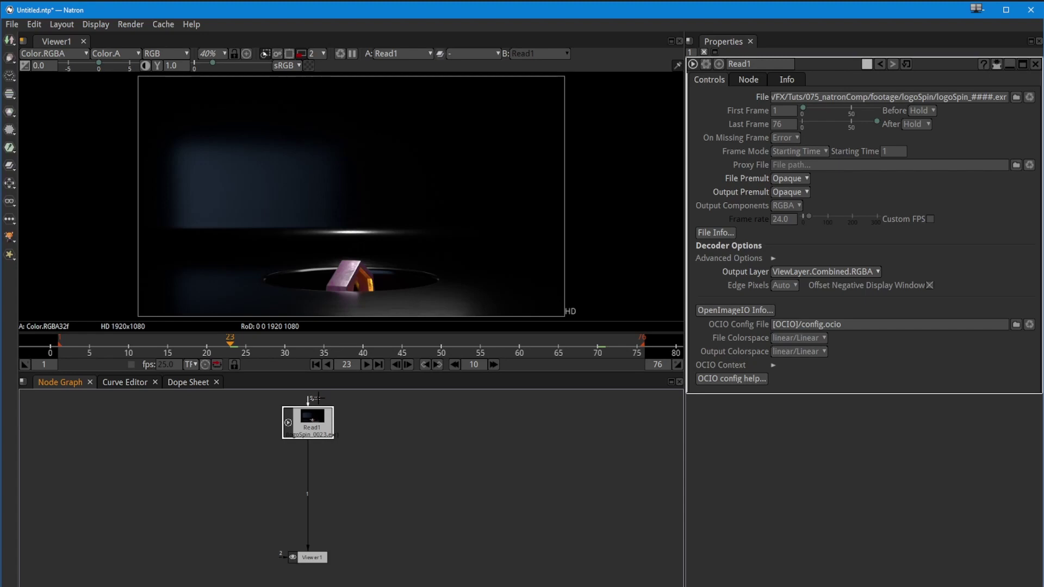
{"action": "left_click", "coordinate": [208, 442]}
{"action": "left_click", "coordinate": [320, 426]}
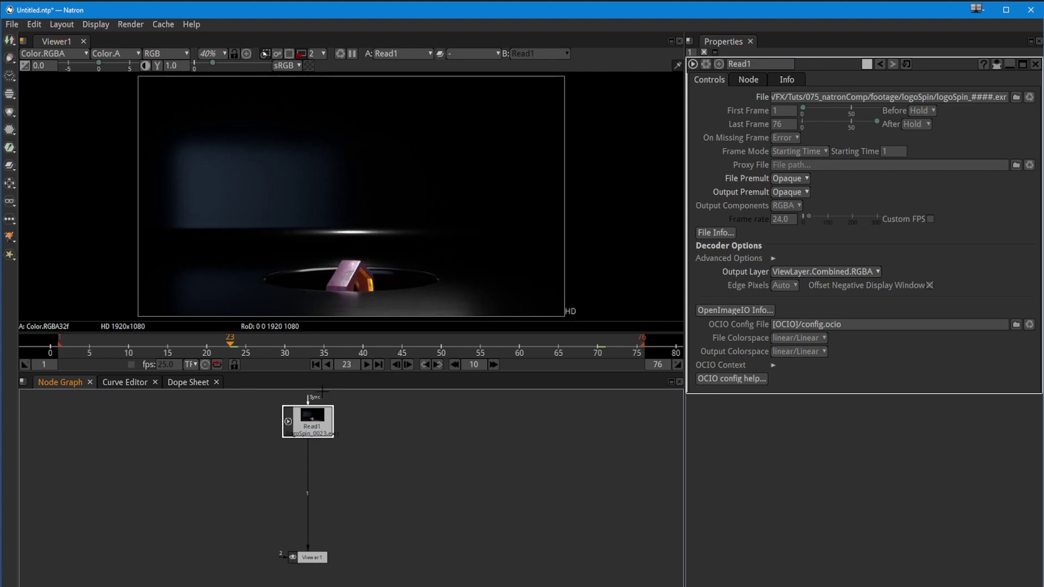
View the logo sequence at frame 49 and advance through it to frame 59
{"action": "left_click", "coordinate": [435, 347]}
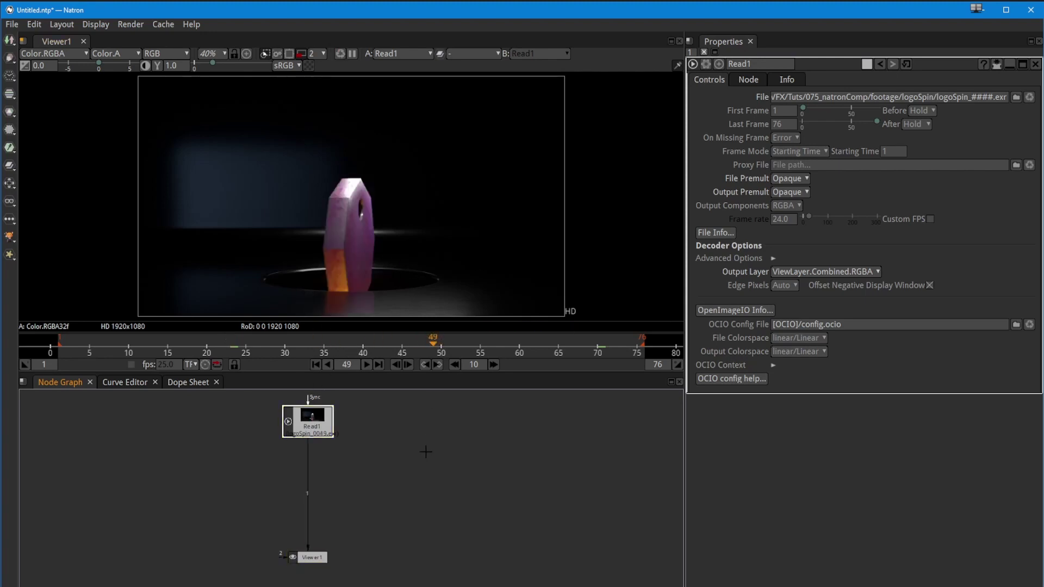
{"action": "left_click", "coordinate": [489, 349]}
{"action": "left_click", "coordinate": [512, 347]}
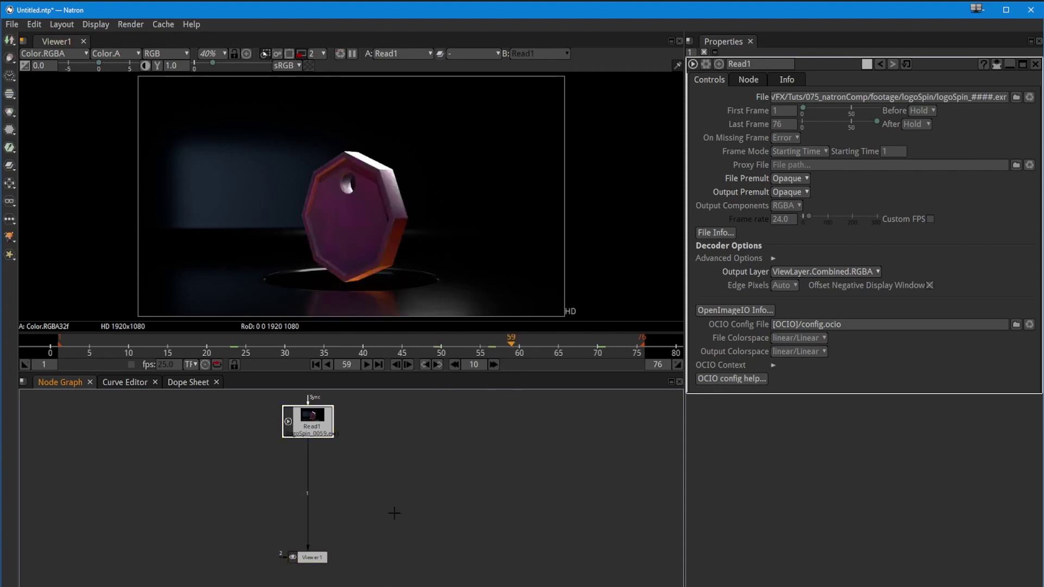
Go to frame 60 and add an unconnected Shuffle node to the node graph
{"action": "left_click", "coordinate": [518, 347]}
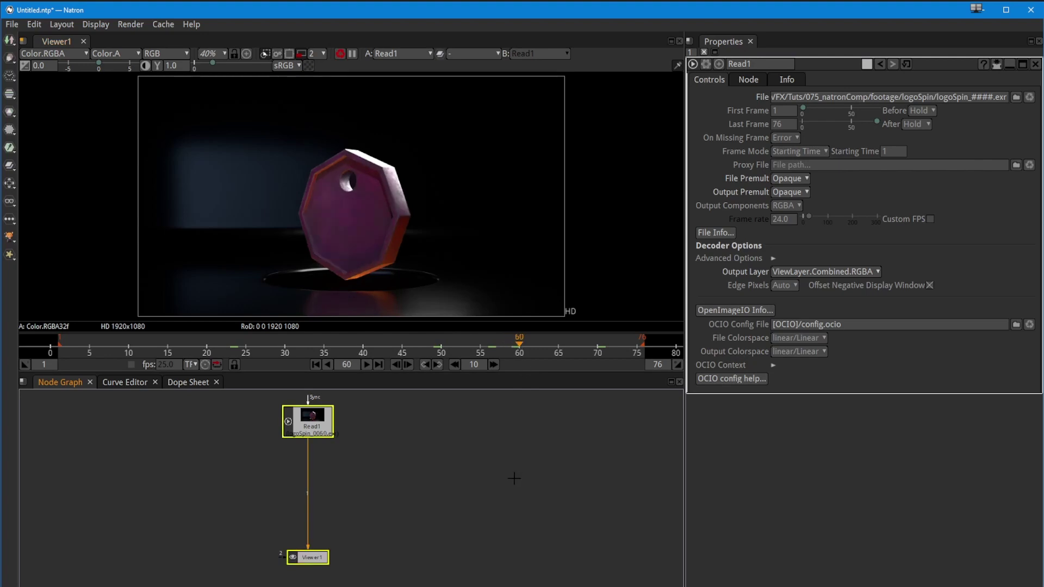
{"action": "left_click", "coordinate": [255, 470]}
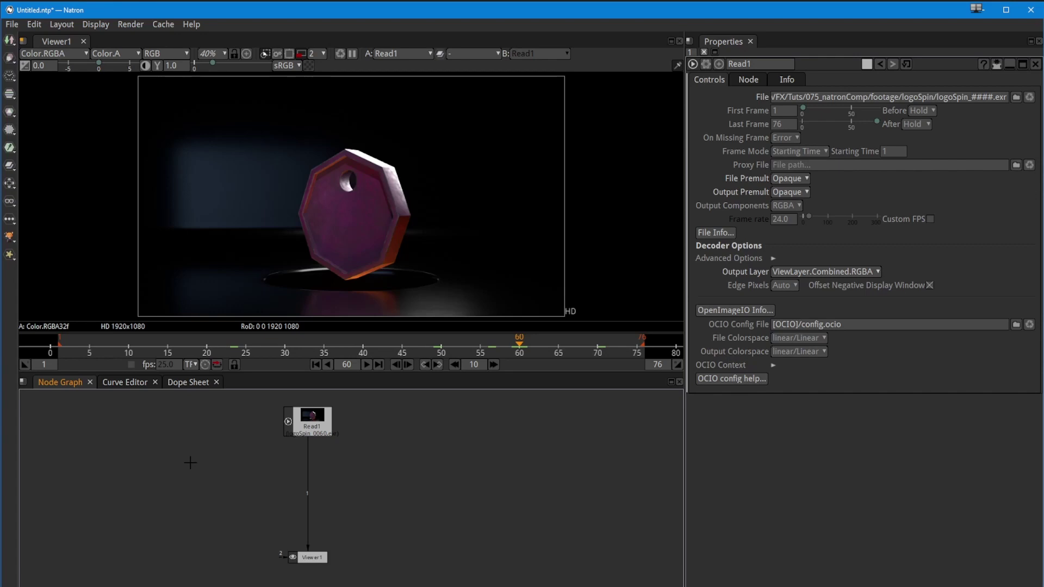
{"action": "key", "text": "Tab"}
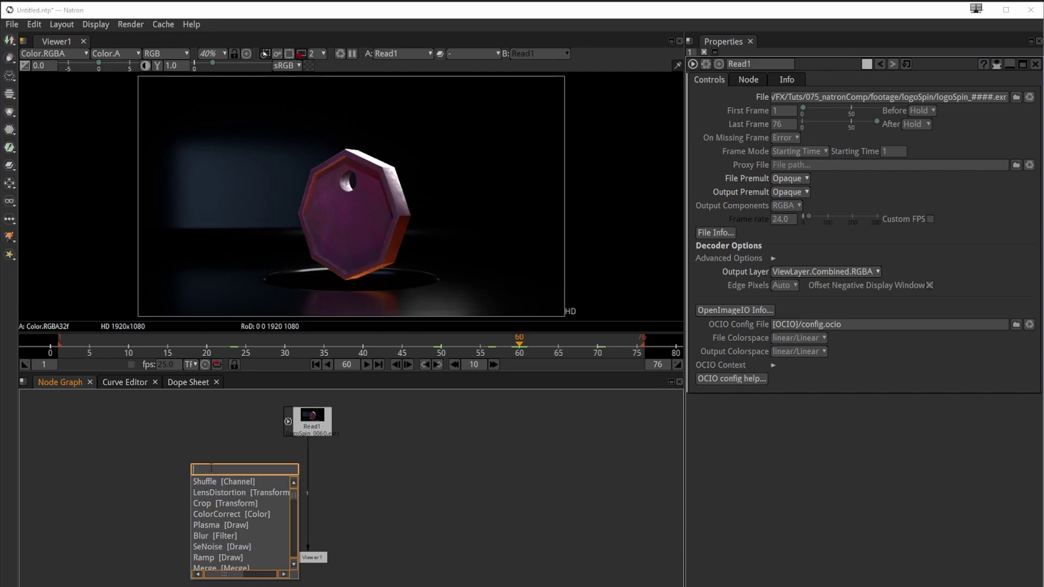
{"action": "type", "text": "shuff"}
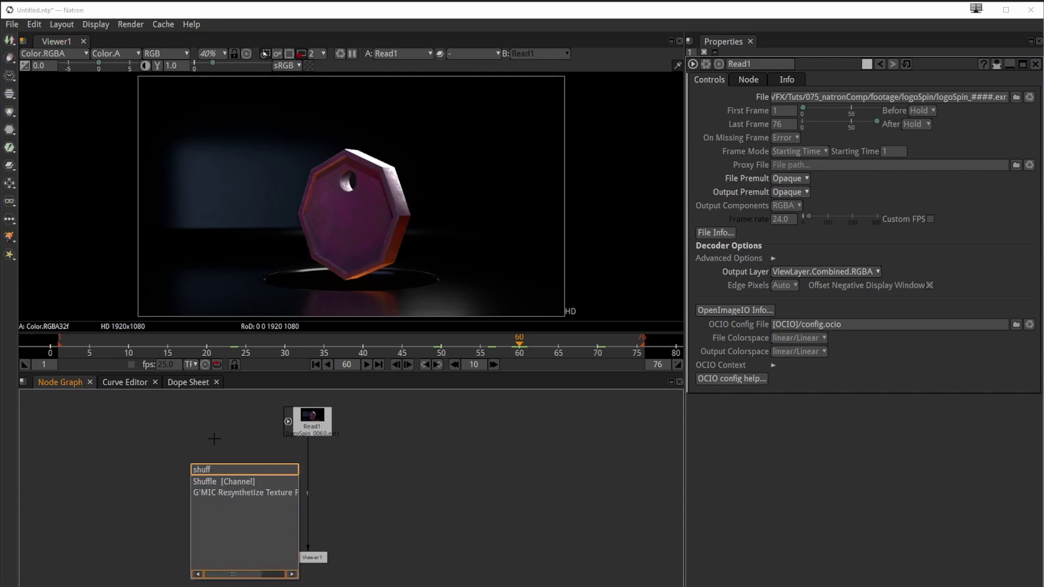
{"action": "left_click", "coordinate": [210, 481]}
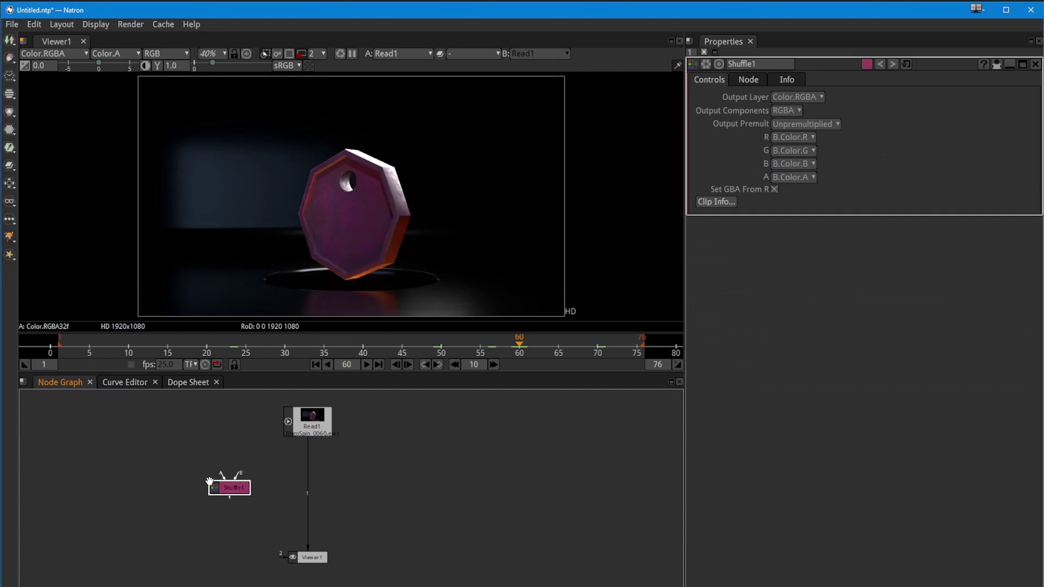
Connect the Shuffle node's B input to Read1 and view the Shuffle output in Viewer1
{"action": "left_click_drag", "start_coordinate": [221, 486], "coordinate": [203, 455]}
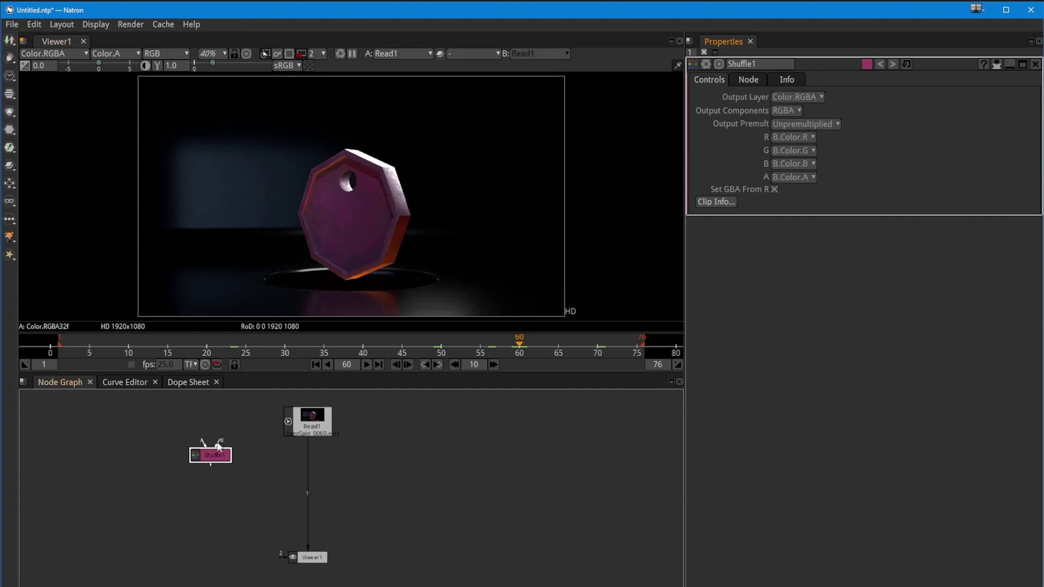
{"action": "left_click_drag", "start_coordinate": [217, 444], "coordinate": [294, 427]}
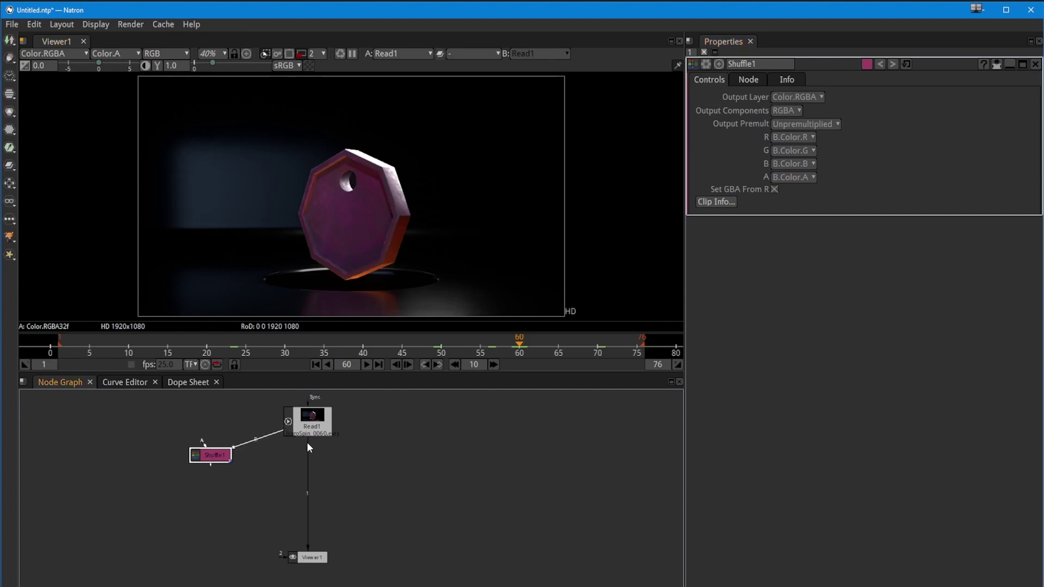
{"action": "key", "text": "1"}
{"action": "left_click_drag", "start_coordinate": [217, 453], "coordinate": [216, 470]}
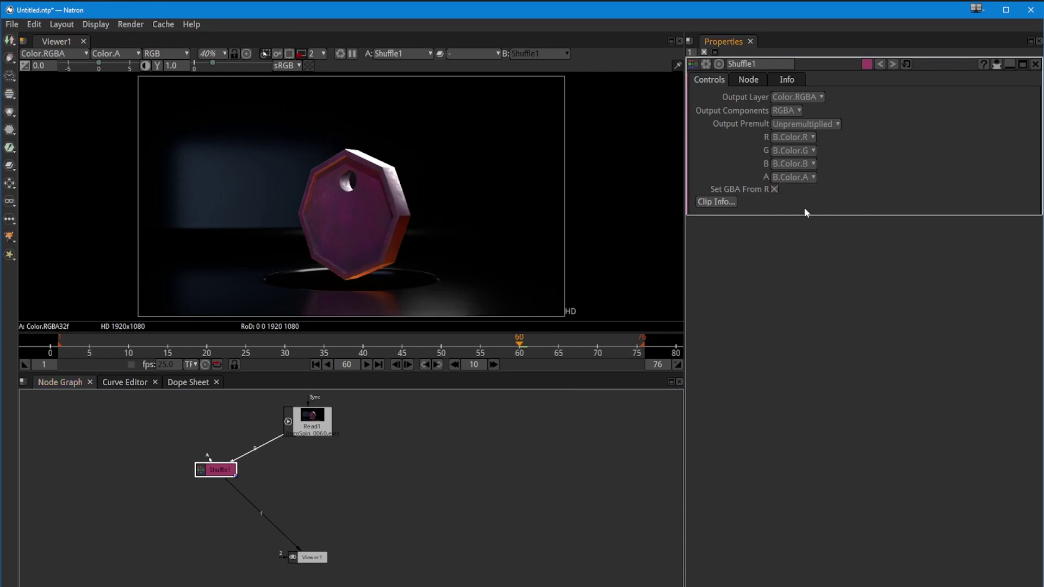
Set Shuffle1's R, G and B outputs to the matching B.ViewLayer.Combined_rim channels and its alpha to 1
{"action": "left_click", "coordinate": [789, 136]}
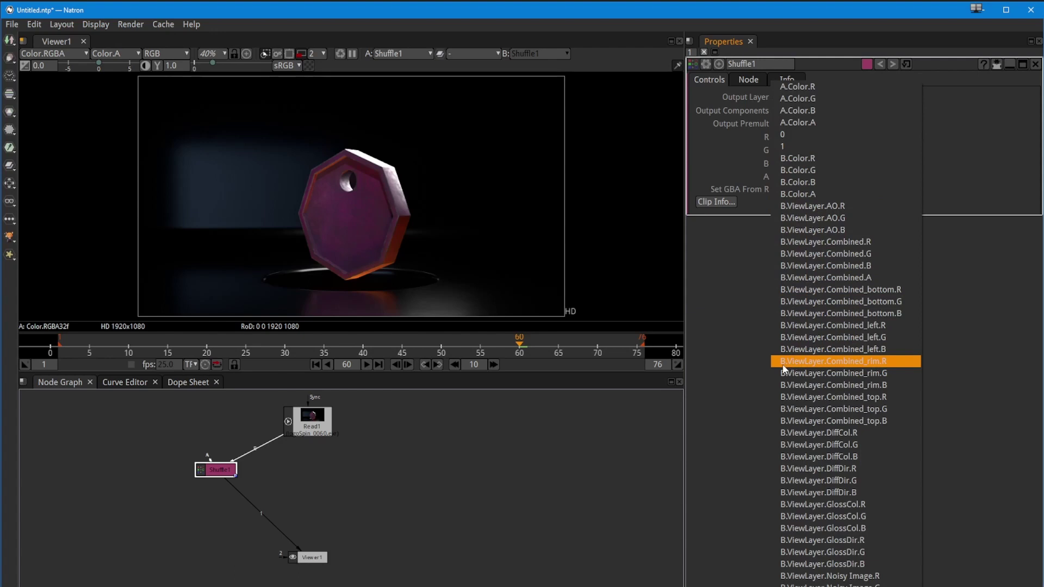
{"action": "left_click", "coordinate": [859, 362]}
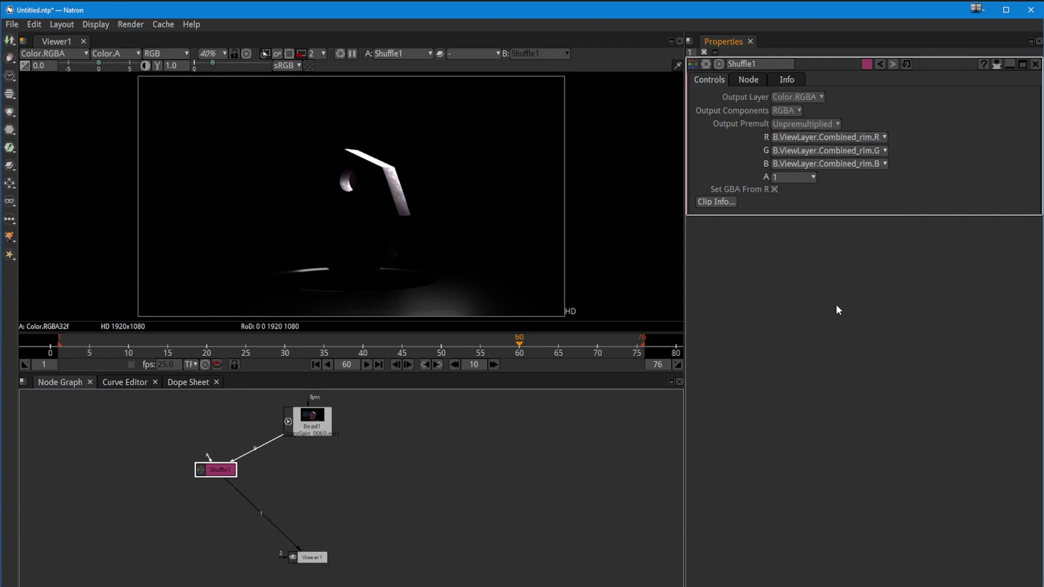
{"action": "left_click", "coordinate": [811, 178]}
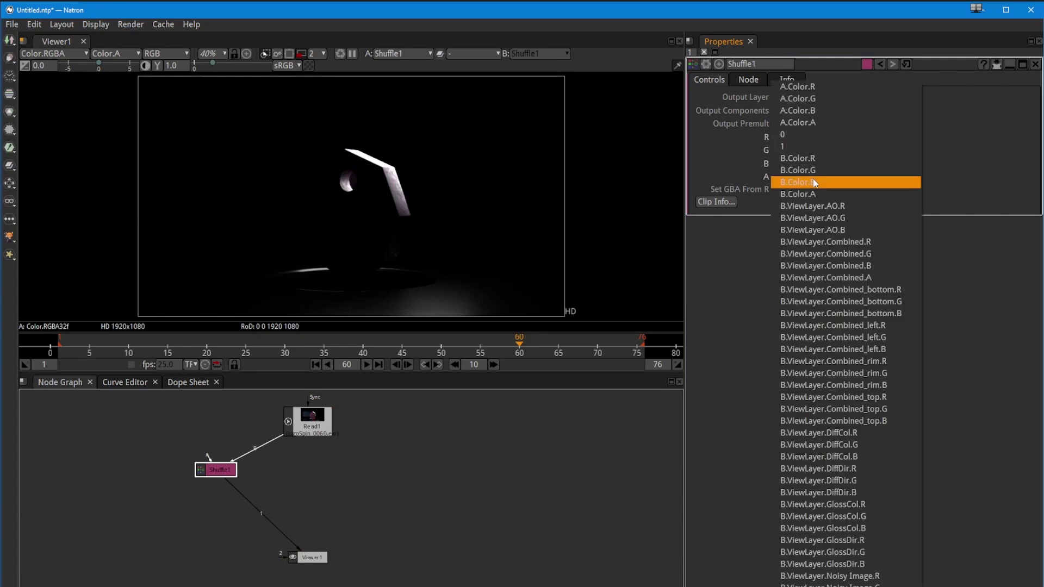
{"action": "left_click", "coordinate": [802, 147]}
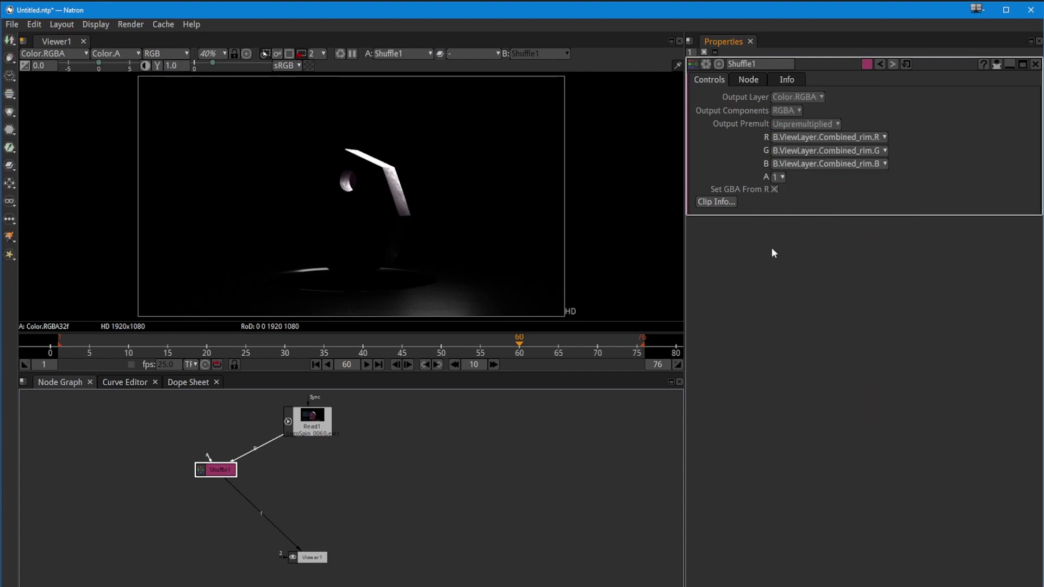
Try Shuffle1's alpha output at 0 and check it with the viewer's alpha channel display
{"action": "left_click", "coordinate": [784, 178]}
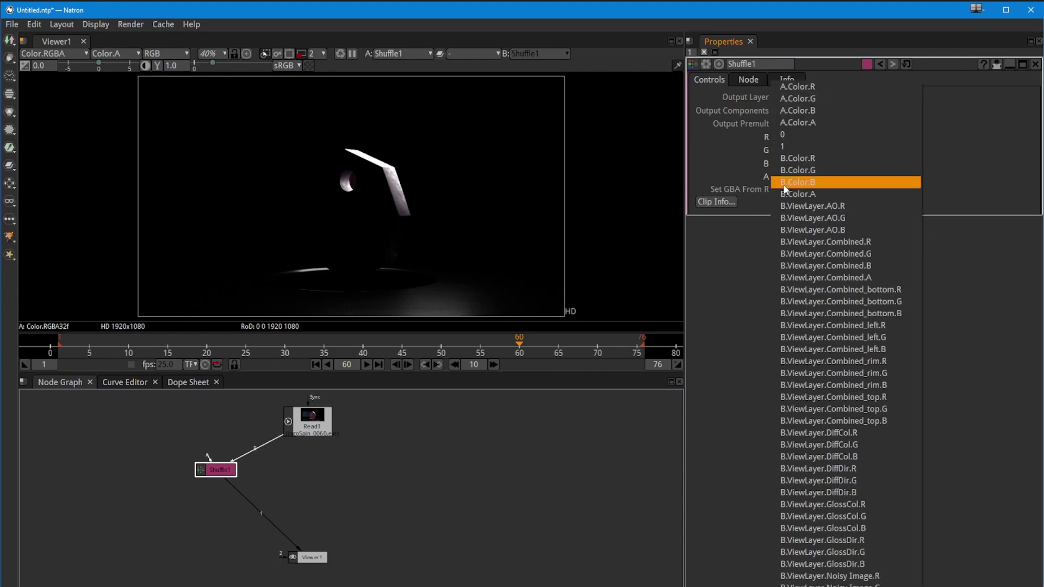
{"action": "left_click", "coordinate": [785, 142]}
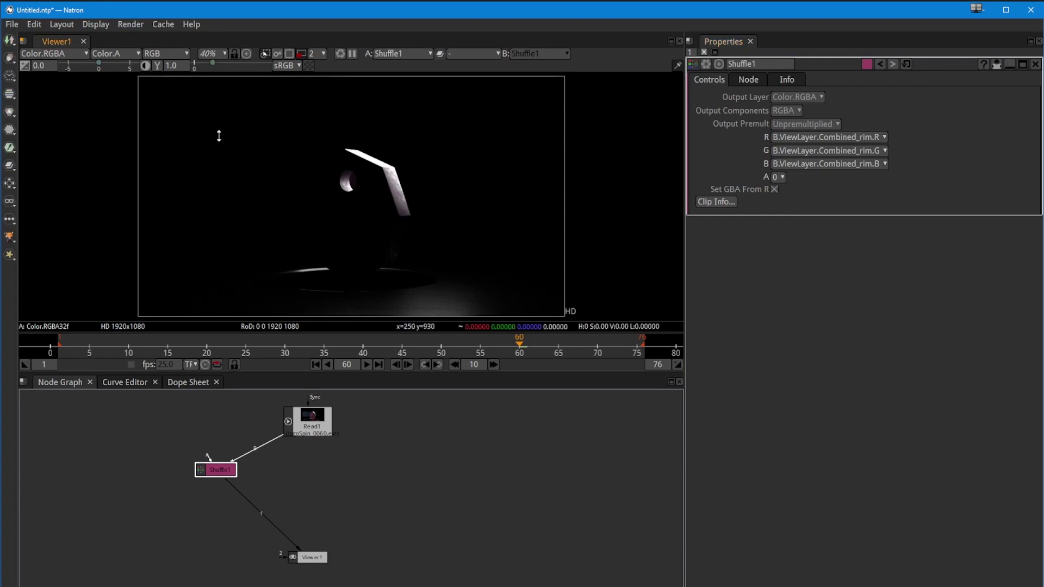
{"action": "left_click", "coordinate": [244, 168]}
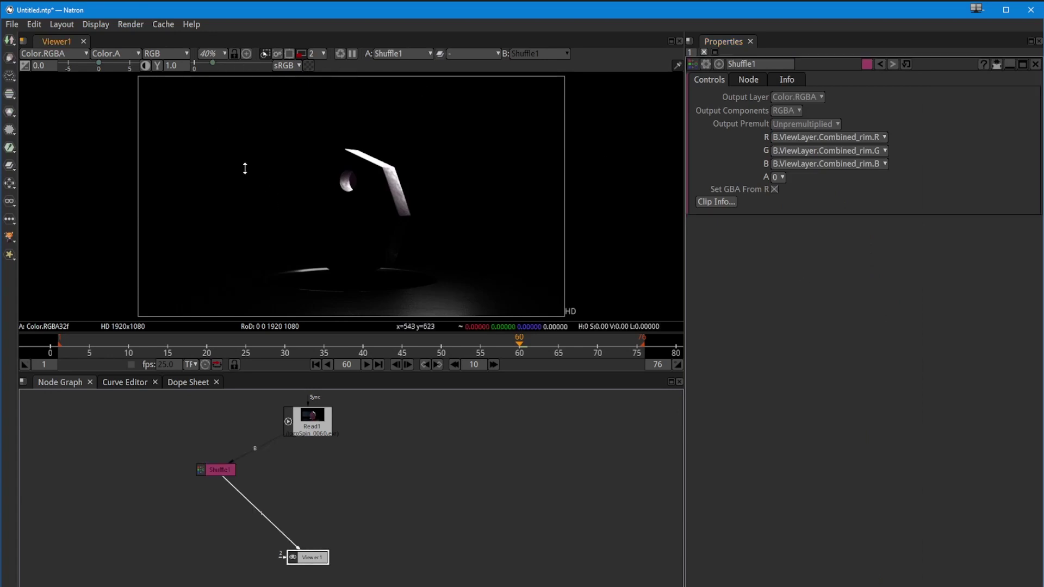
{"action": "key", "text": "a"}
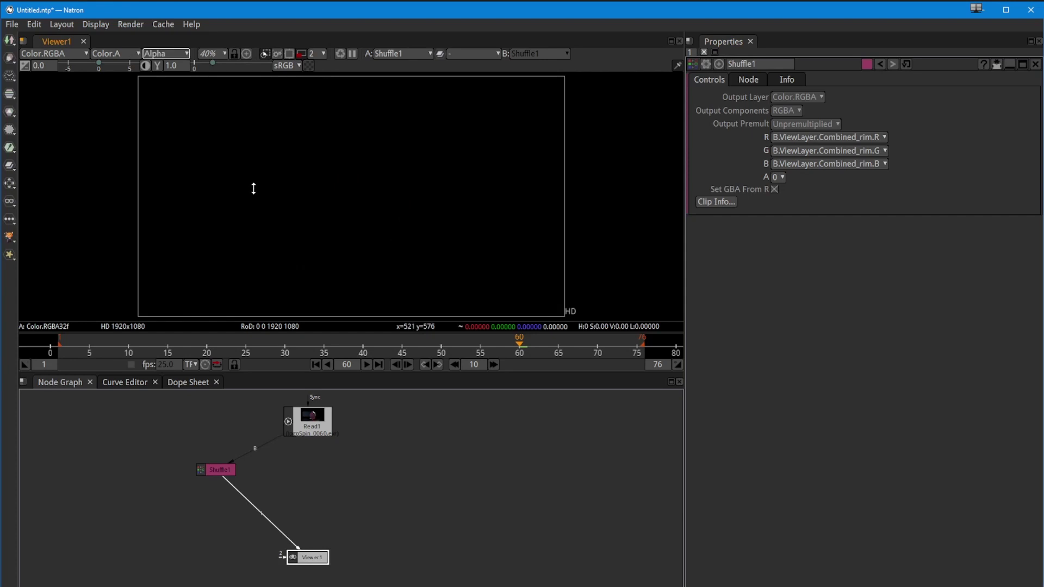
{"action": "key", "text": "a"}
{"action": "key", "text": "a"}
Set Shuffle1's alpha output back to 1 and return the viewer display to RGB
{"action": "left_click", "coordinate": [778, 176]}
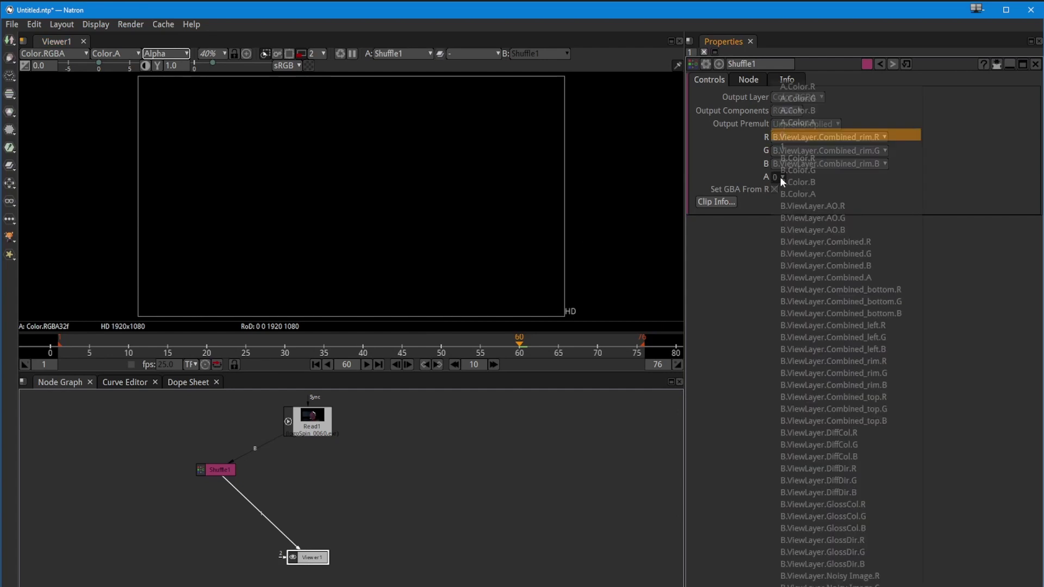
{"action": "left_click", "coordinate": [786, 146]}
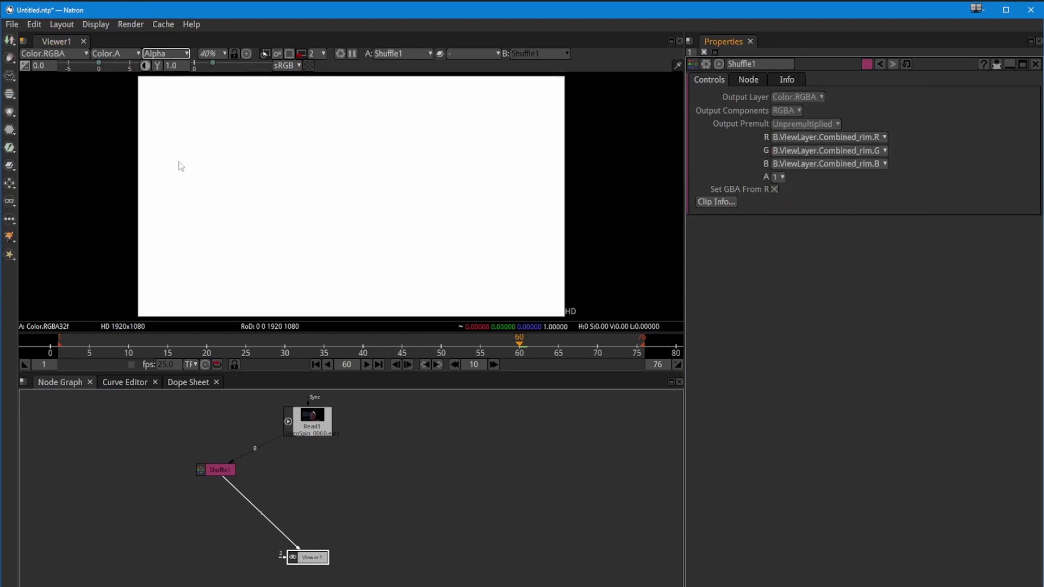
{"action": "left_click", "coordinate": [153, 54]}
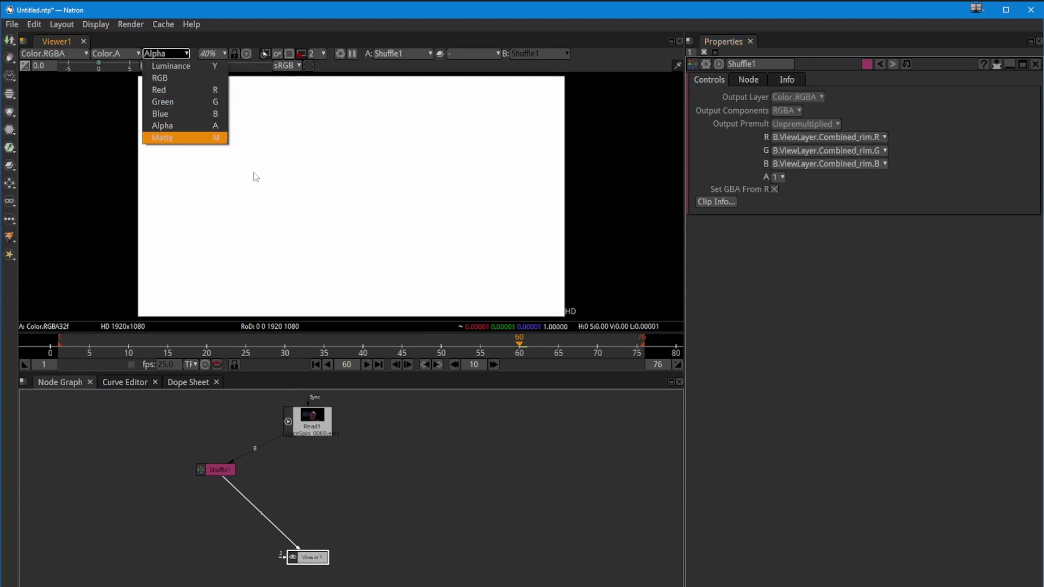
{"action": "left_click", "coordinate": [319, 174]}
{"action": "key", "text": "a"}
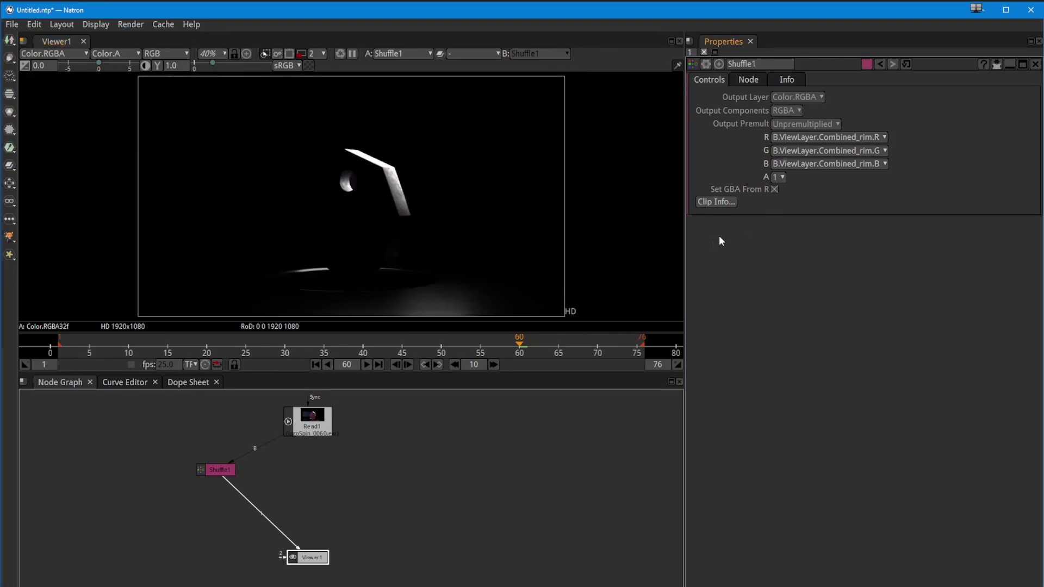
View Read1 directly in Viewer1 and rearrange the nodes, with Shuffle1 off to the side and Read1 above Viewer1
{"action": "left_click_drag", "start_coordinate": [220, 471], "coordinate": [198, 466]}
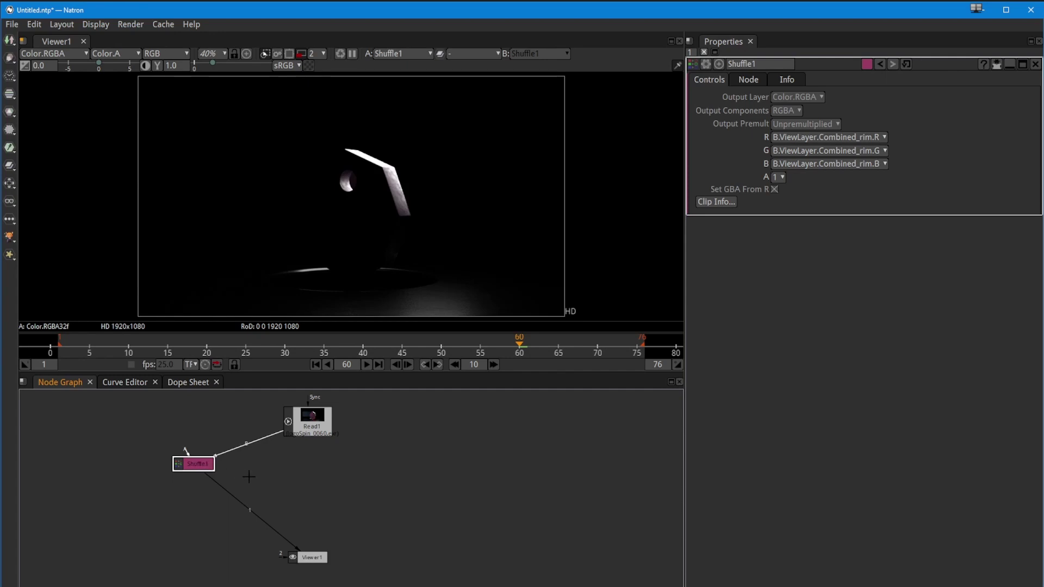
{"action": "left_click_drag", "start_coordinate": [313, 425], "coordinate": [328, 426]}
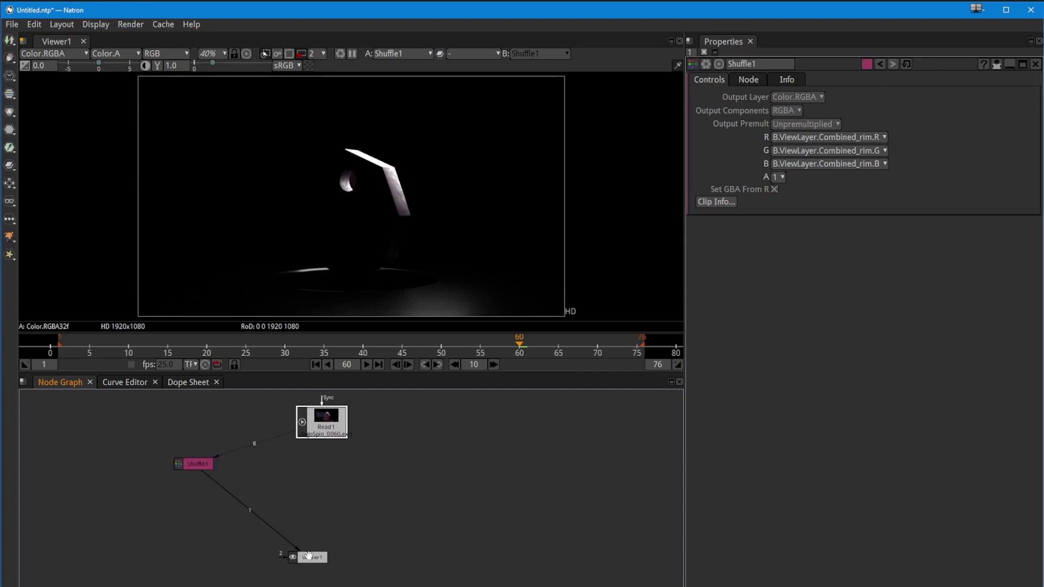
{"action": "left_click_drag", "start_coordinate": [199, 464], "coordinate": [185, 450]}
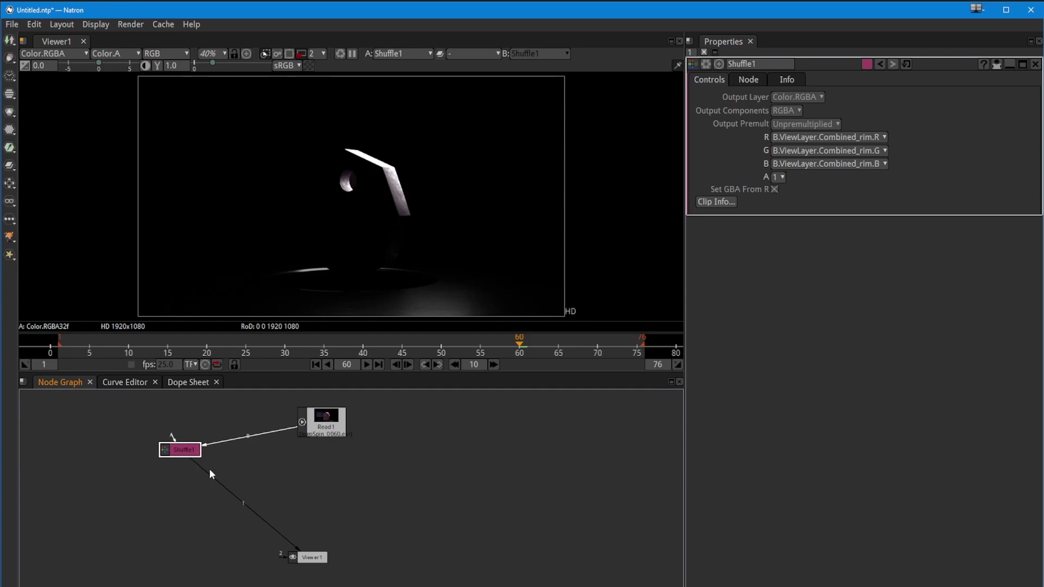
{"action": "left_click", "coordinate": [312, 426]}
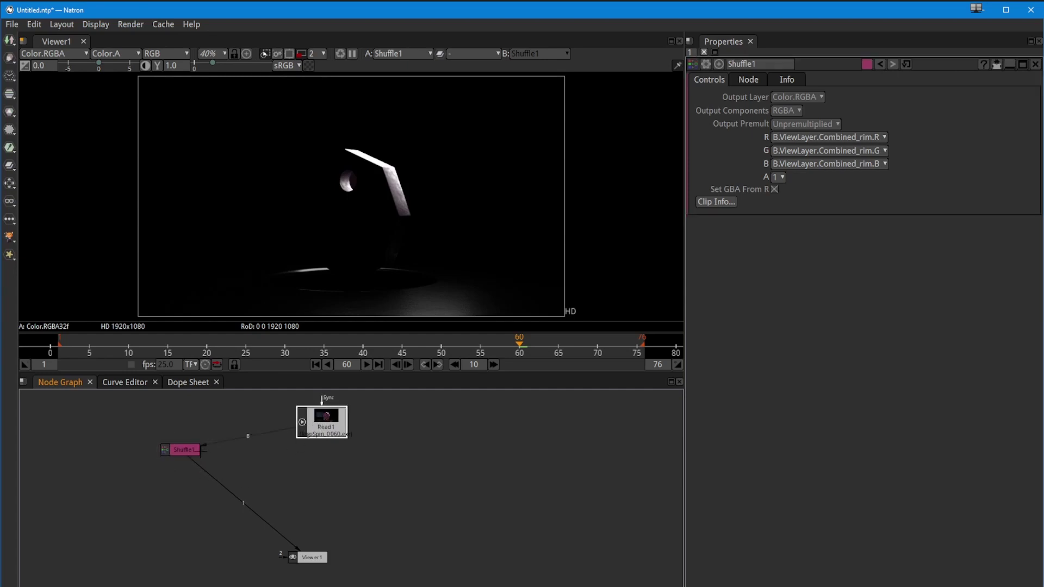
{"action": "left_click", "coordinate": [314, 429]}
{"action": "key", "text": "1"}
{"action": "left_click_drag", "start_coordinate": [314, 558], "coordinate": [313, 557]}
{"action": "left_click_drag", "start_coordinate": [322, 415], "coordinate": [308, 418]}
{"action": "left_click_drag", "start_coordinate": [185, 450], "coordinate": [166, 432]}
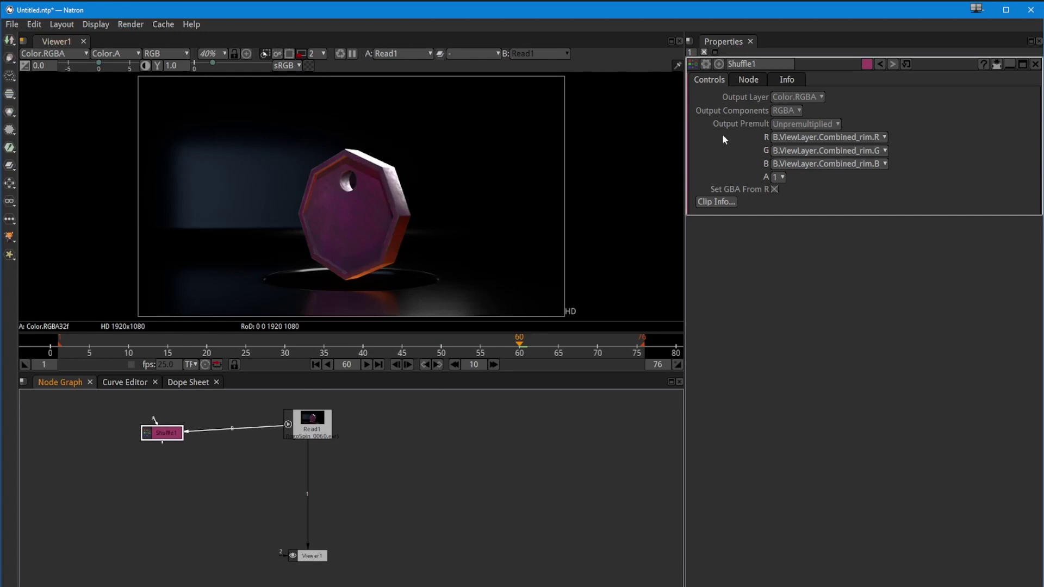
Label the Shuffle1 node RIM
{"action": "left_click", "coordinate": [742, 79]}
{"action": "left_click", "coordinate": [831, 114]}
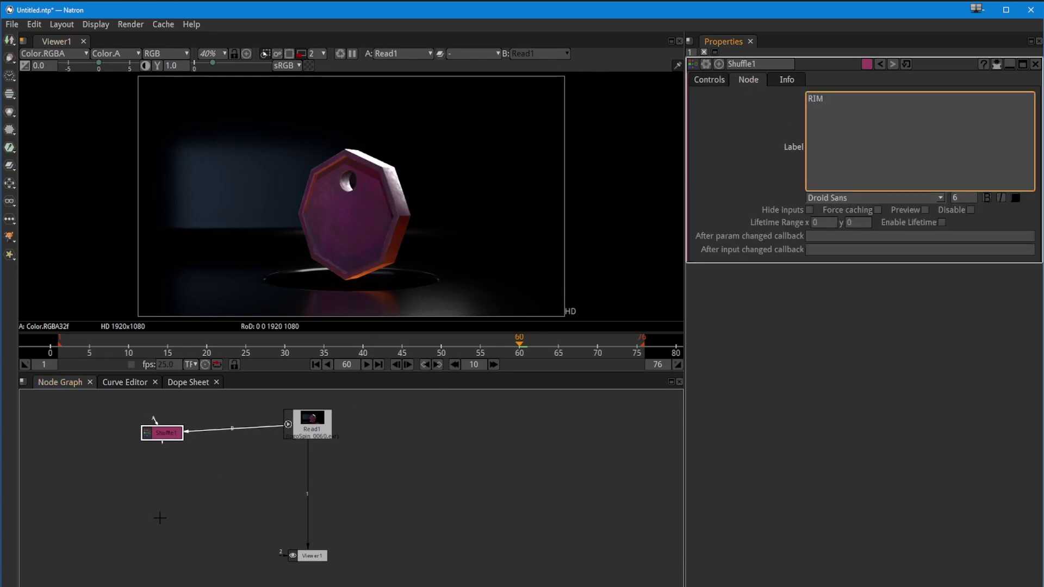
{"action": "left_click", "coordinate": [184, 541]}
{"action": "left_click", "coordinate": [170, 439]}
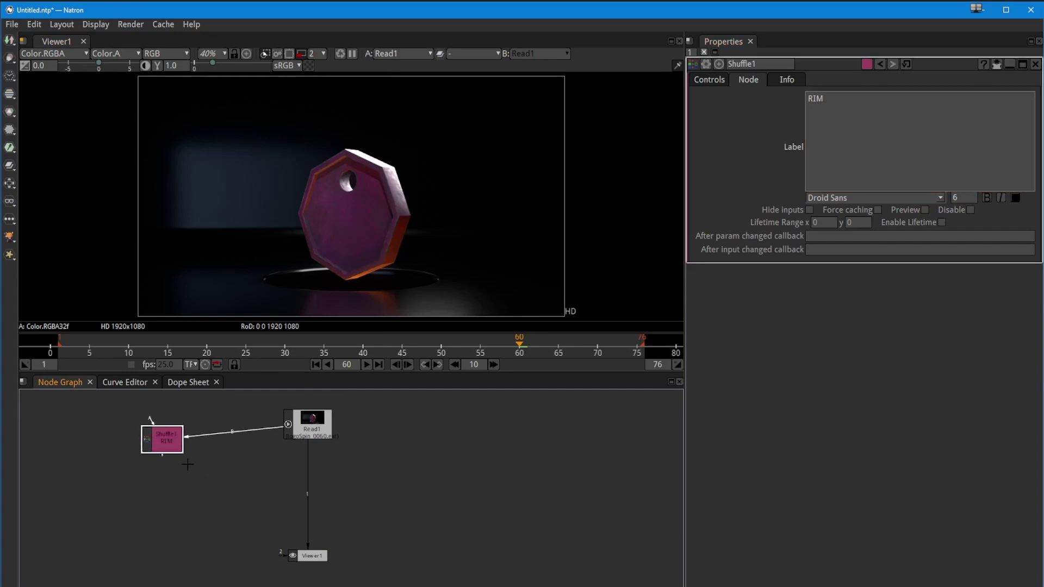
Recolour the Shuffle1 node to a muted mauve (red 153, green 135, blue 147) and position it beside Read1
{"action": "left_click", "coordinate": [867, 63]}
{"action": "left_click_drag", "start_coordinate": [531, 292], "coordinate": [525, 304]}
{"action": "left_click", "coordinate": [614, 390]}
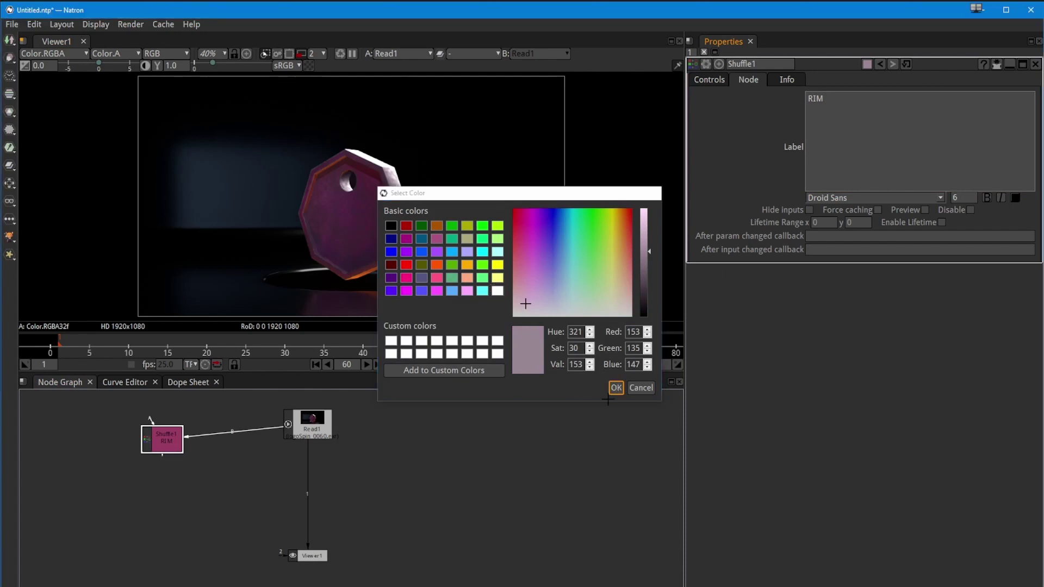
{"action": "left_click", "coordinate": [154, 512]}
{"action": "left_click_drag", "start_coordinate": [162, 444], "coordinate": [173, 444]}
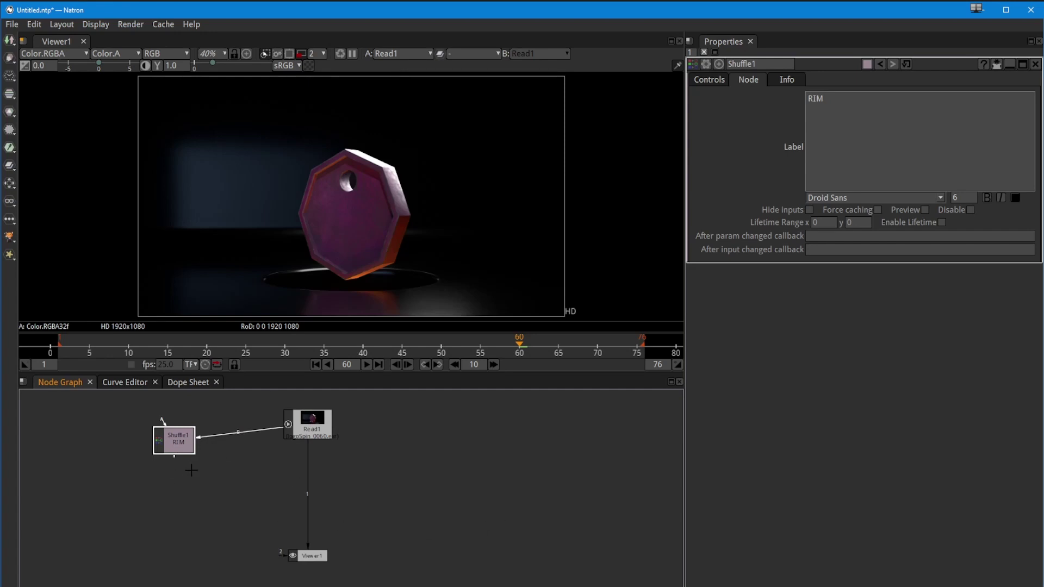
{"action": "left_click_drag", "start_coordinate": [177, 449], "coordinate": [169, 441]}
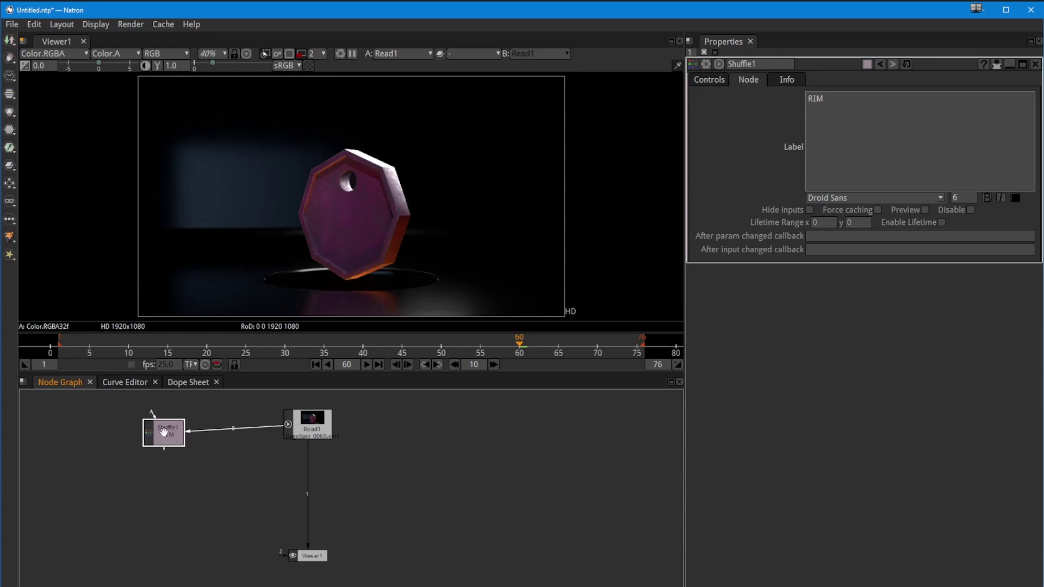
Add a Merge node between Read1 and Viewer1, with its B input from Read1 and its A input from Shuffle1
{"action": "left_click", "coordinate": [204, 492]}
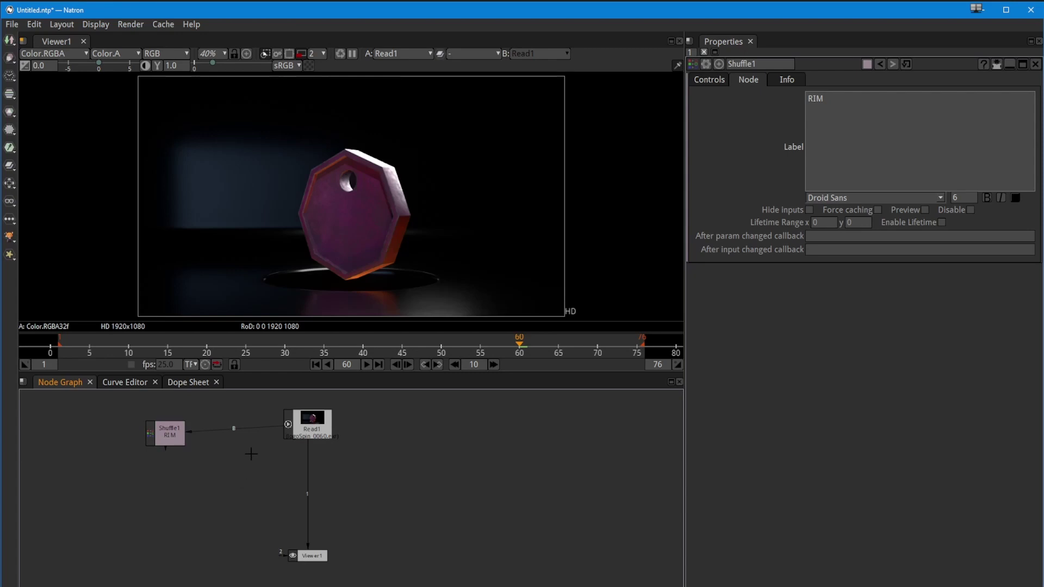
{"action": "key", "text": "m"}
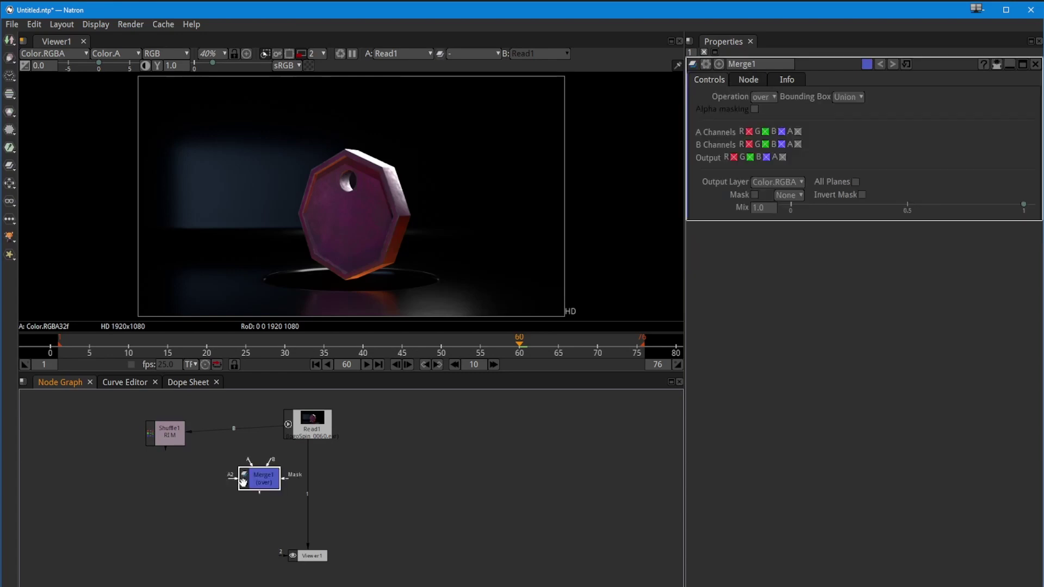
{"action": "left_click_drag", "start_coordinate": [272, 463], "coordinate": [315, 431]}
{"action": "mouse_move", "coordinate": [302, 505]}
{"action": "left_mouse_down"}
{"action": "mouse_move", "coordinate": [260, 503]}
{"action": "mouse_move", "coordinate": [310, 488]}
{"action": "left_mouse_up"}
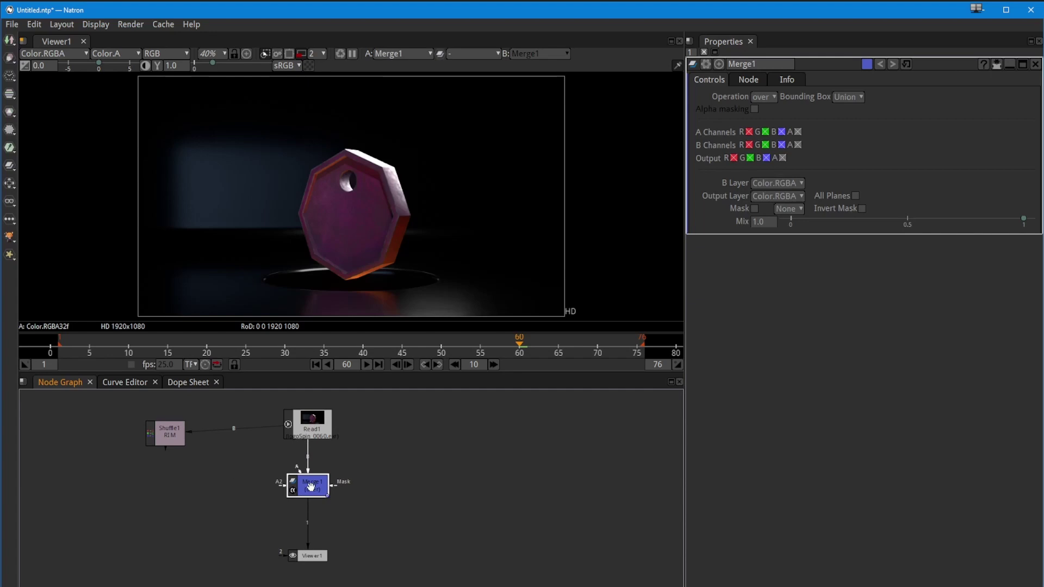
{"action": "mouse_move", "coordinate": [202, 461]}
{"action": "left_mouse_down"}
{"action": "mouse_move", "coordinate": [170, 440]}
{"action": "mouse_move", "coordinate": [187, 444]}
{"action": "mouse_move", "coordinate": [192, 465]}
{"action": "left_mouse_up"}
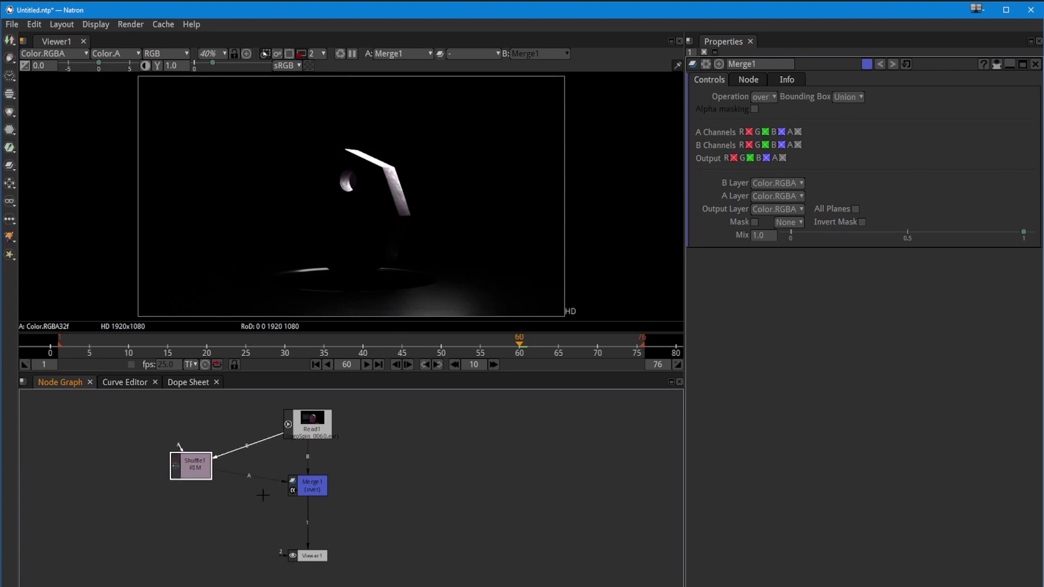
{"action": "left_click_drag", "start_coordinate": [312, 487], "coordinate": [312, 486]}
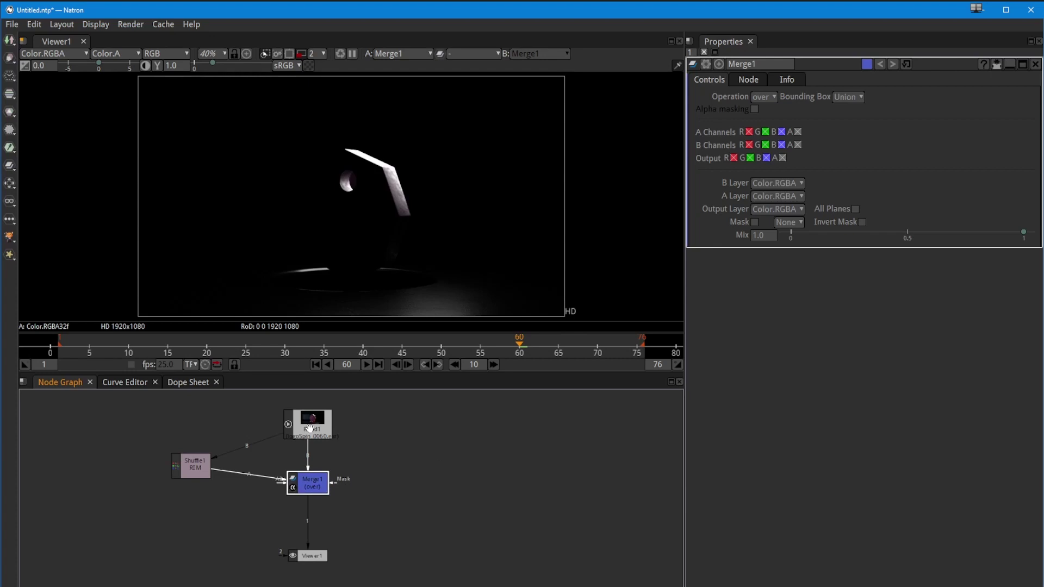
Line Shuffle1 up beside Merge1 and route its connection from Read1 through a dot level with Read1
{"action": "left_click", "coordinate": [309, 429]}
{"action": "left_click", "coordinate": [311, 486]}
{"action": "left_click_drag", "start_coordinate": [192, 471], "coordinate": [190, 489]}
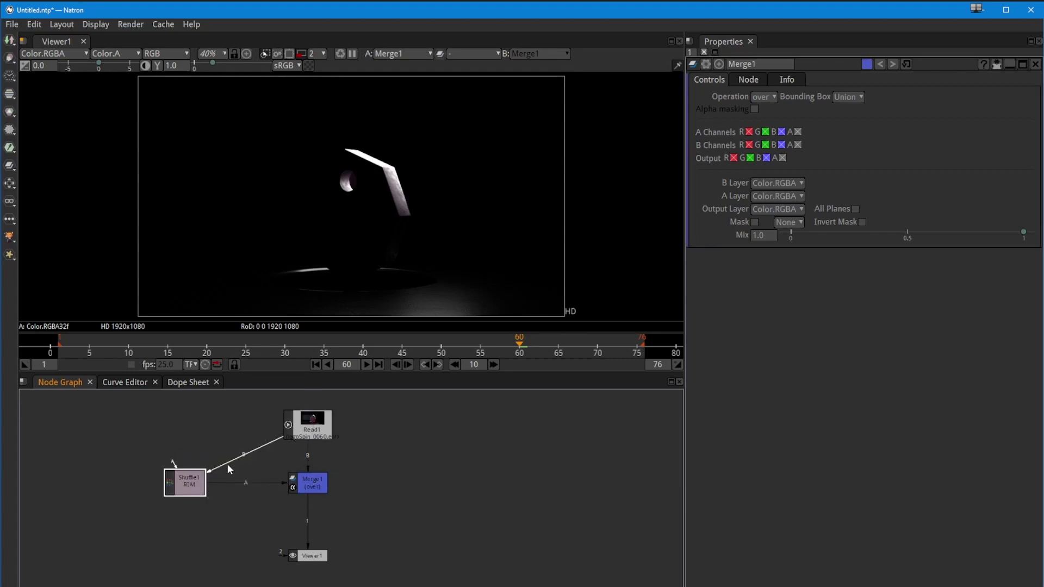
{"action": "left_click_drag", "start_coordinate": [245, 454], "coordinate": [185, 426]}
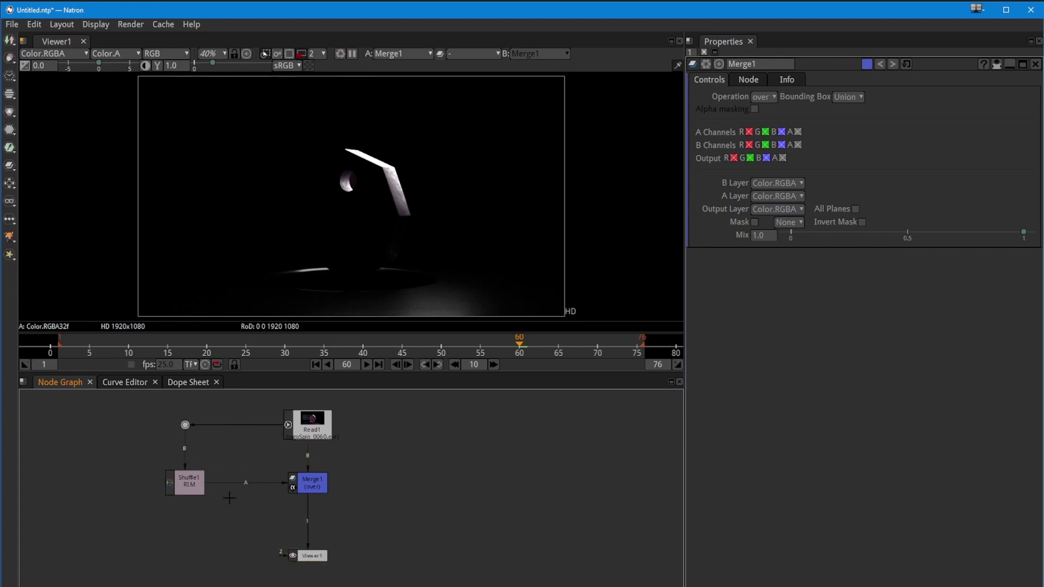
Set Merge1's operation to plus
{"action": "left_click", "coordinate": [310, 486]}
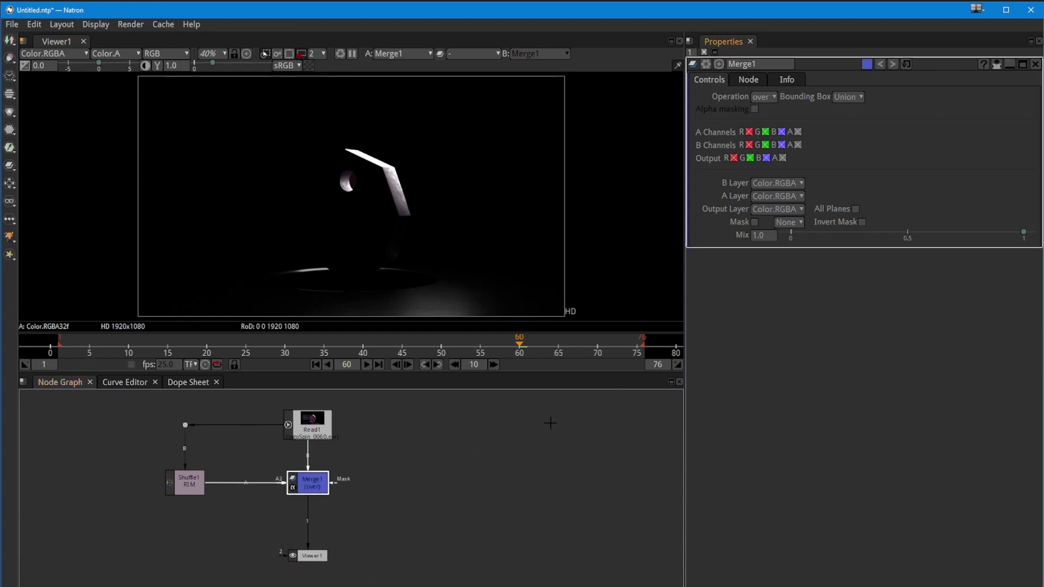
{"action": "left_click", "coordinate": [768, 102]}
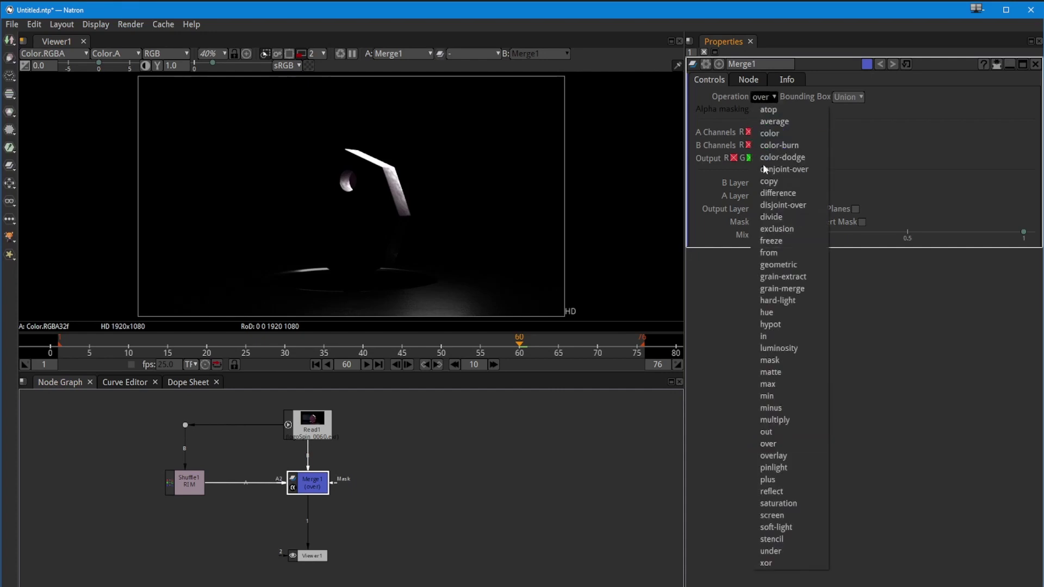
{"action": "left_click", "coordinate": [769, 481]}
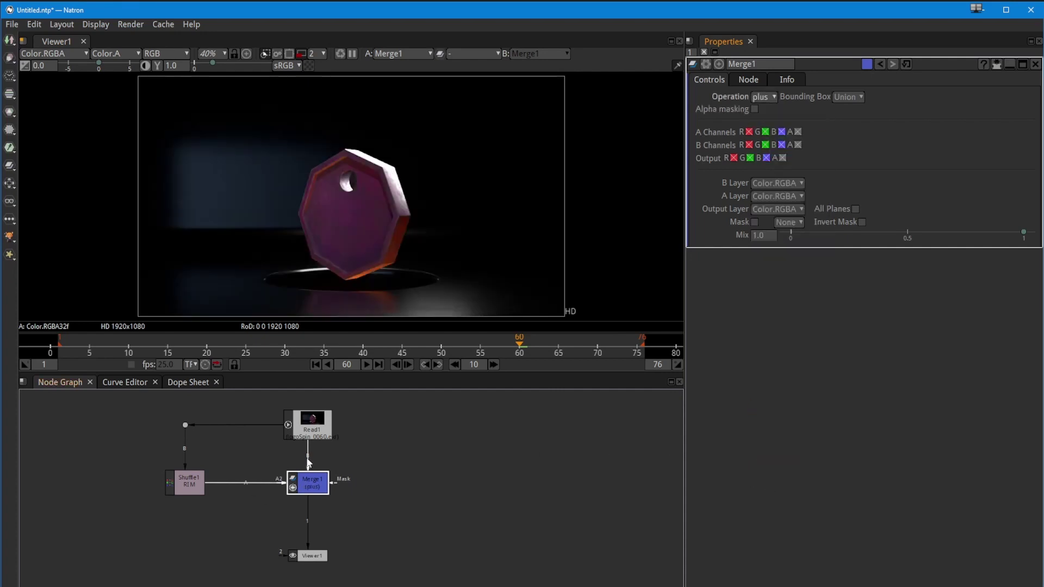
Compare the Read1 image with the plus-merged result in Viewer1
{"action": "left_click", "coordinate": [312, 425]}
{"action": "key", "text": "1"}
{"action": "left_click", "coordinate": [321, 485]}
{"action": "key", "text": "1"}
{"action": "left_click", "coordinate": [184, 487]}
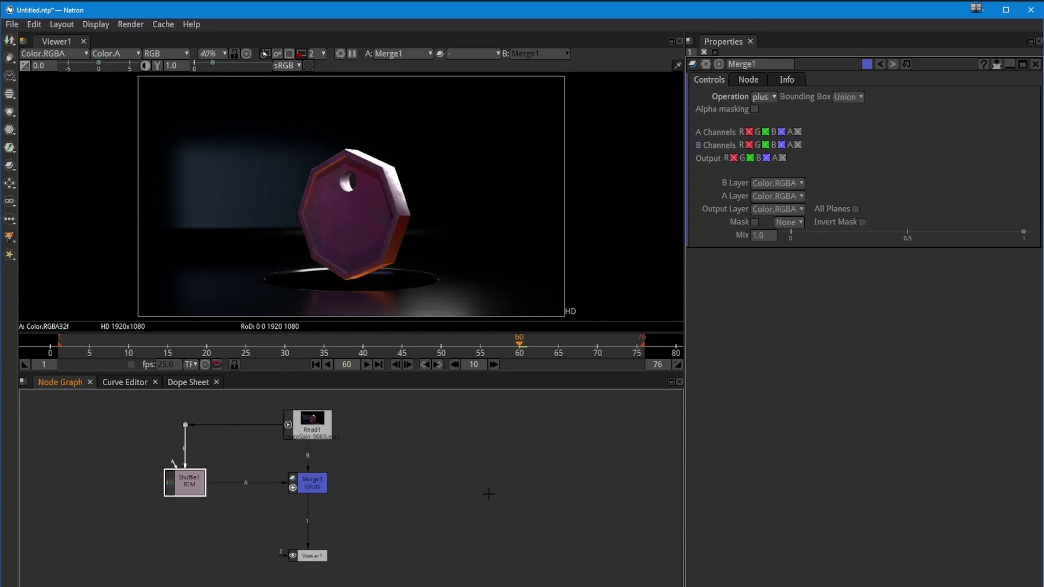
Set Merge1's operation to from, so the RIM pass is subtracted from Read1
{"action": "left_click", "coordinate": [819, 281]}
{"action": "left_click", "coordinate": [759, 98]}
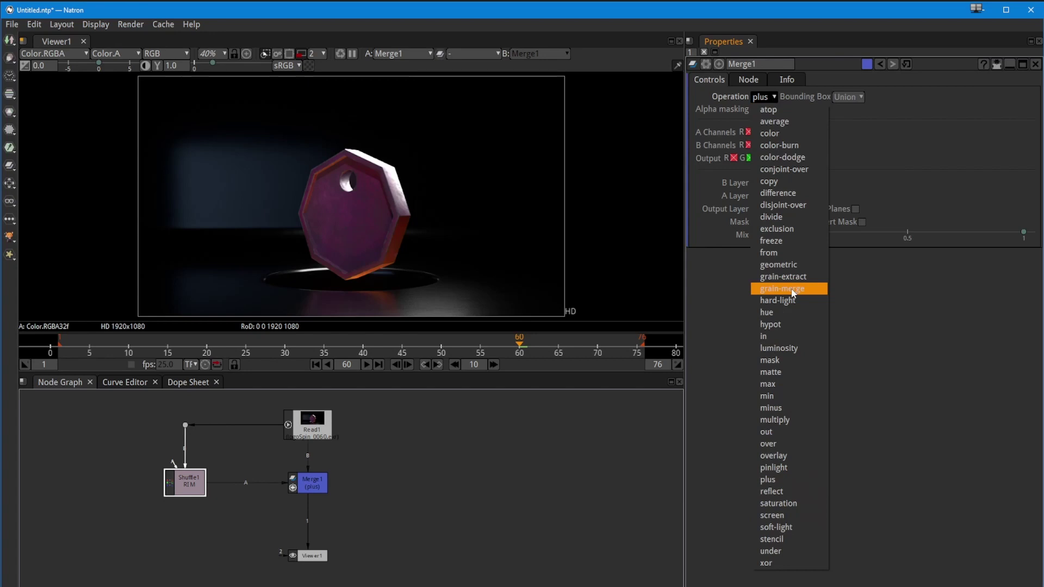
{"action": "left_click", "coordinate": [783, 254]}
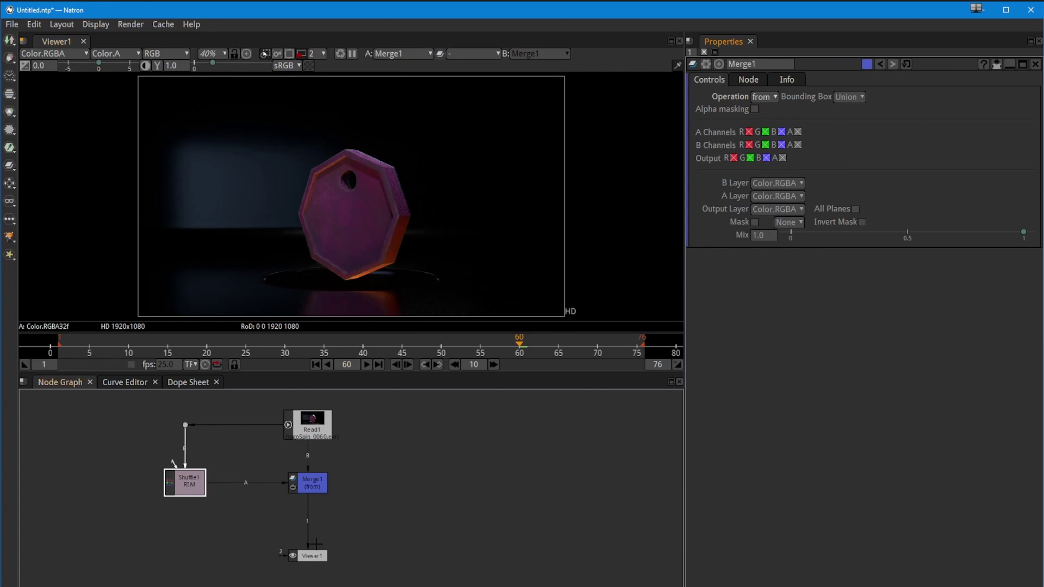
Compare Read1, Merge1 and the Shuffle1 rim pass in Viewer1, ending on Merge1
{"action": "left_click", "coordinate": [307, 488]}
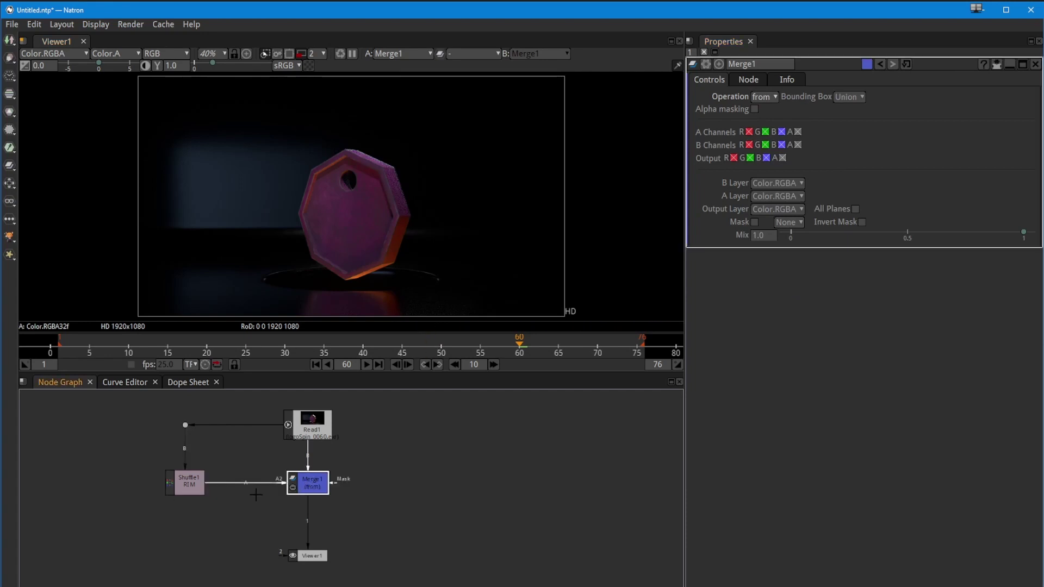
{"action": "left_click", "coordinate": [302, 431]}
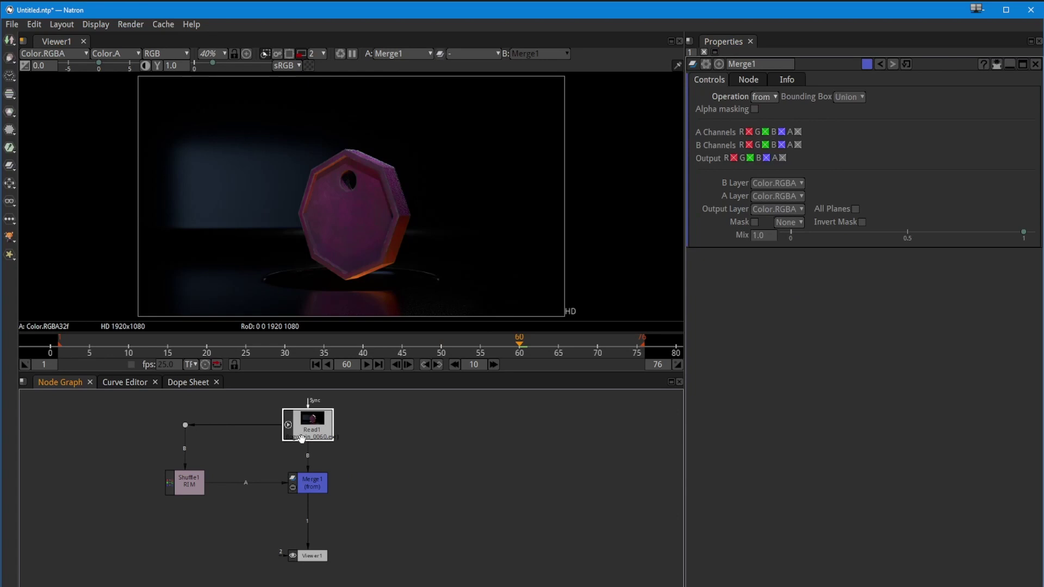
{"action": "key", "text": "1"}
{"action": "left_click", "coordinate": [311, 481]}
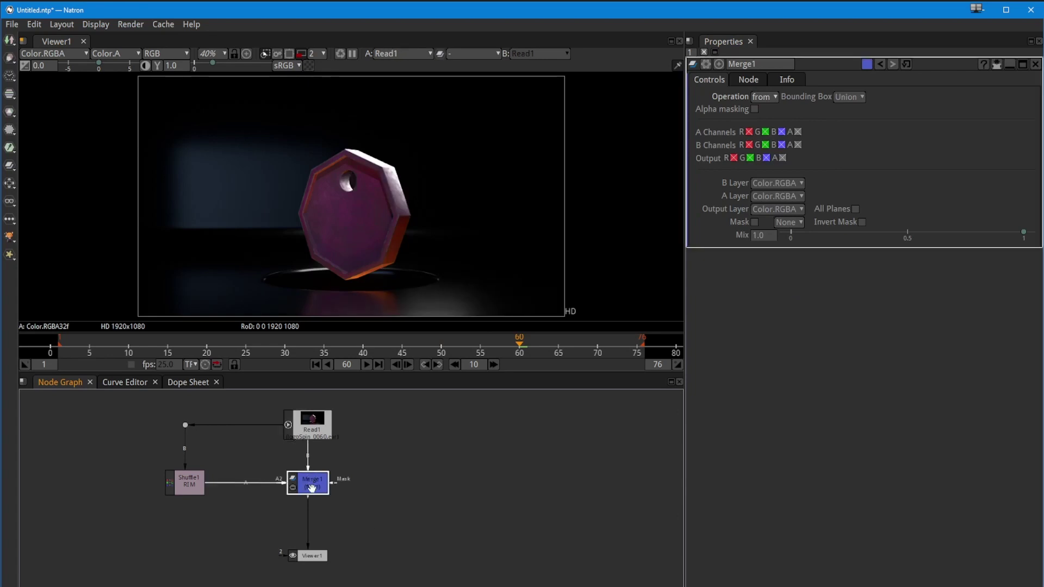
{"action": "key", "text": "1"}
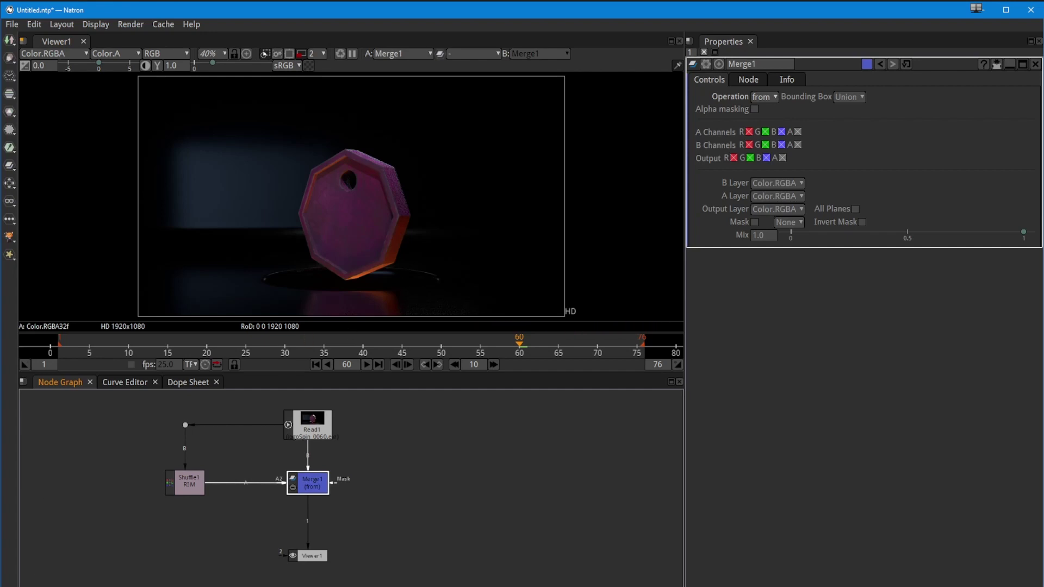
{"action": "left_click", "coordinate": [178, 488]}
{"action": "key", "text": "1"}
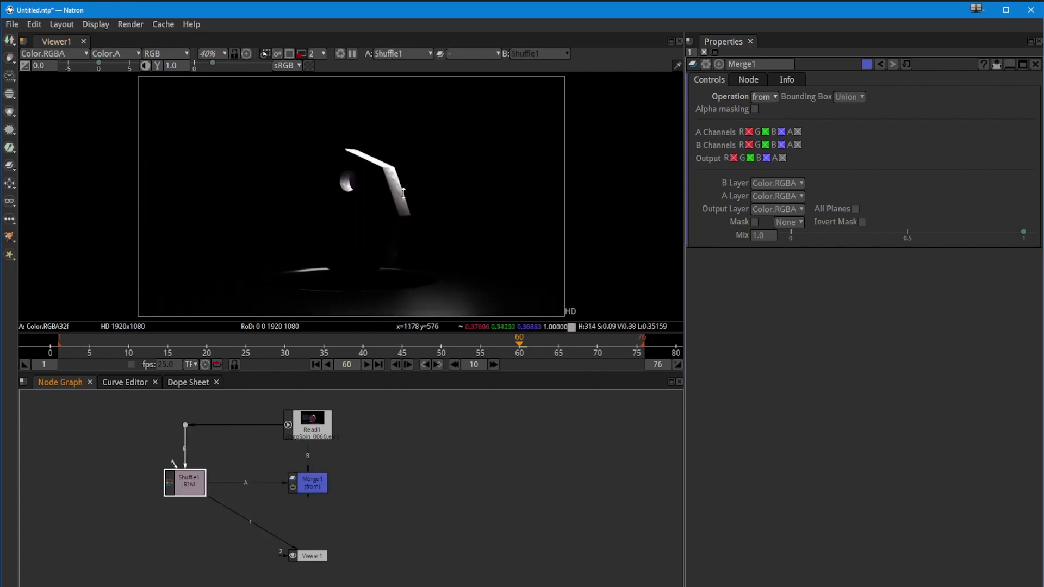
{"action": "left_click", "coordinate": [306, 436]}
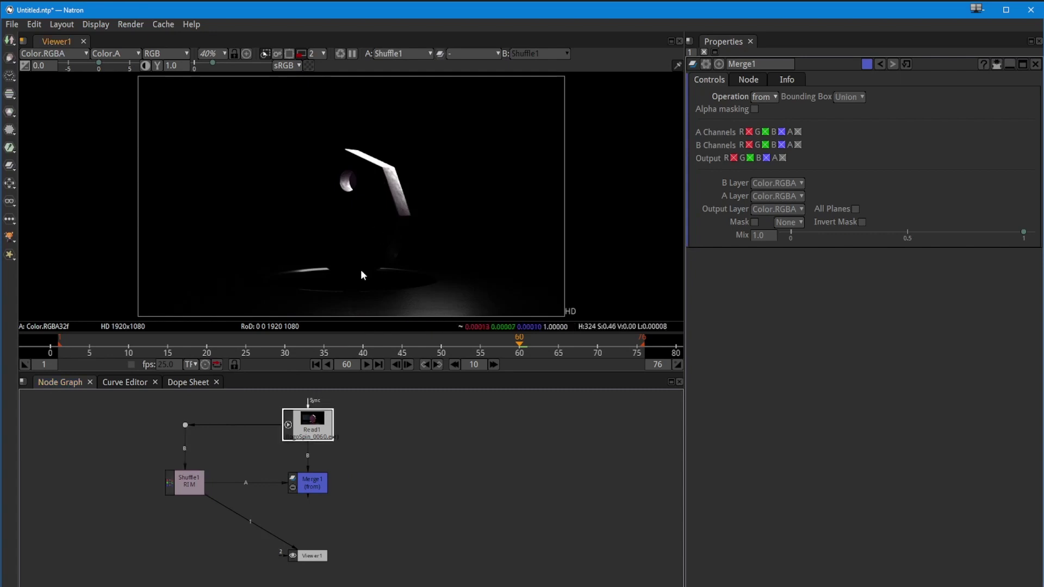
{"action": "key", "text": "1"}
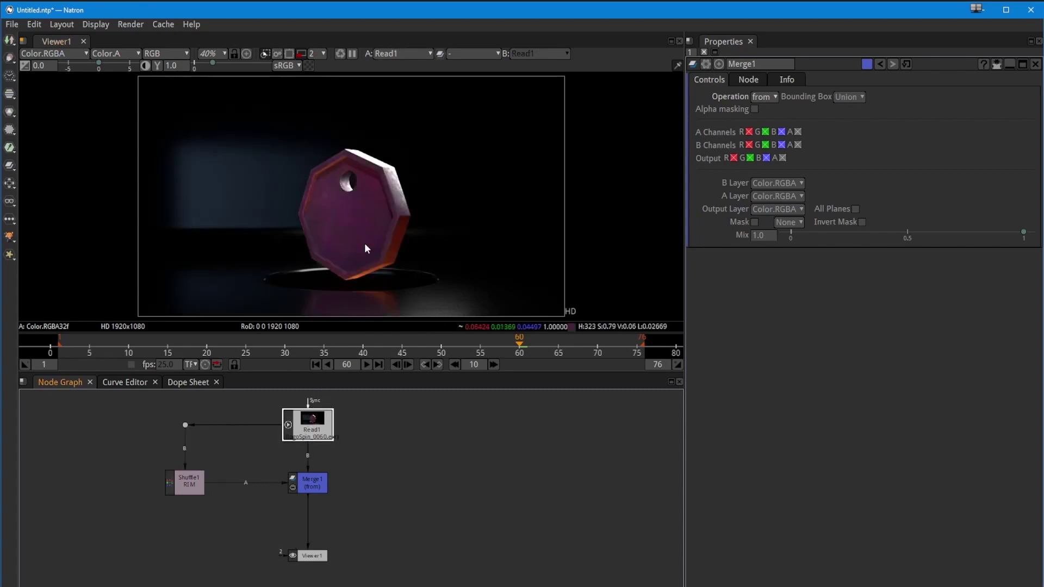
{"action": "left_click", "coordinate": [317, 482]}
{"action": "key", "text": "1"}
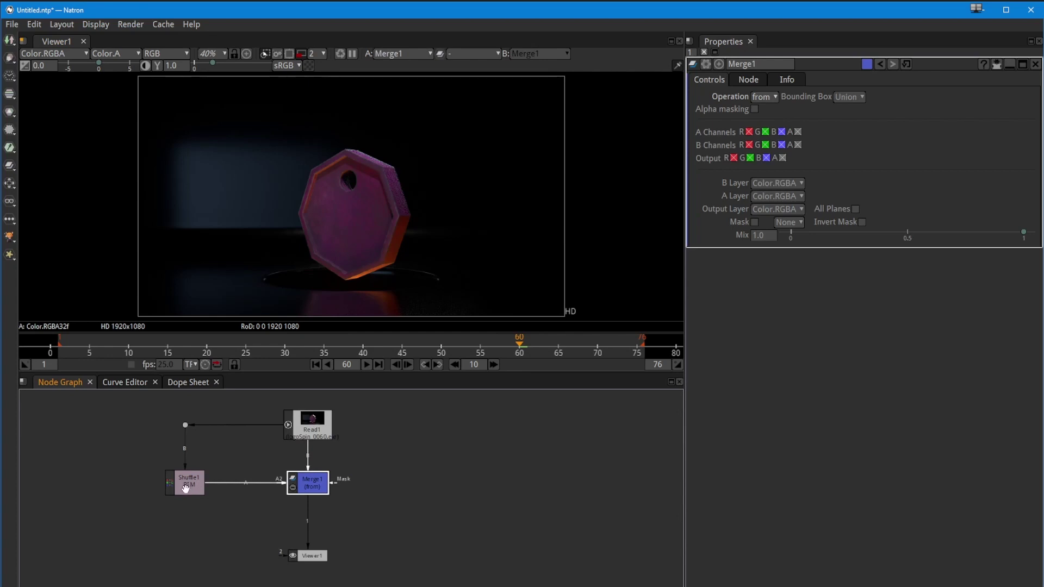
Set Read1's output layer to ViewLayer.Noisy Image.RGBA
{"action": "left_click", "coordinate": [307, 426]}
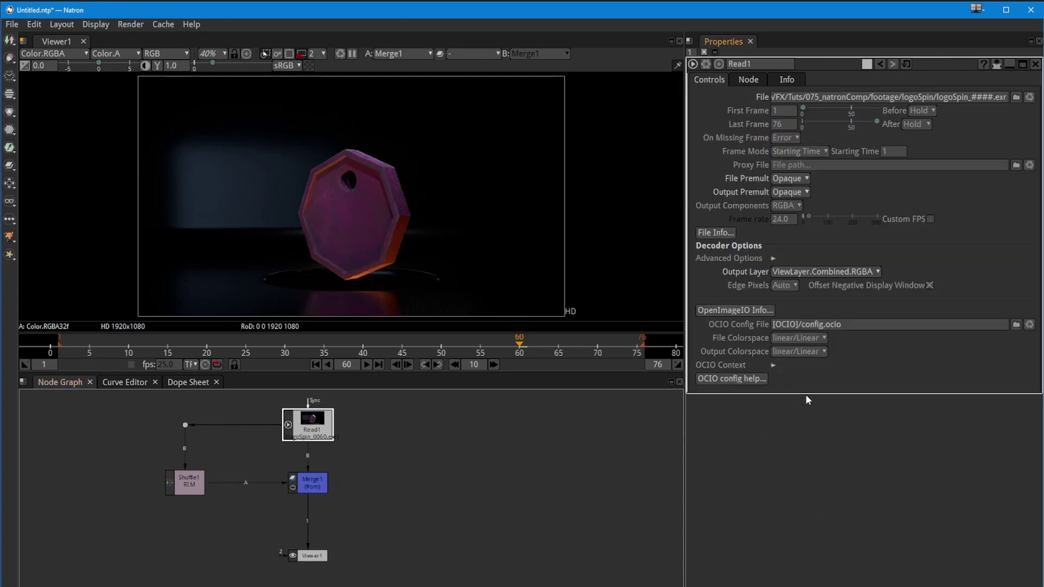
{"action": "left_click", "coordinate": [811, 272]}
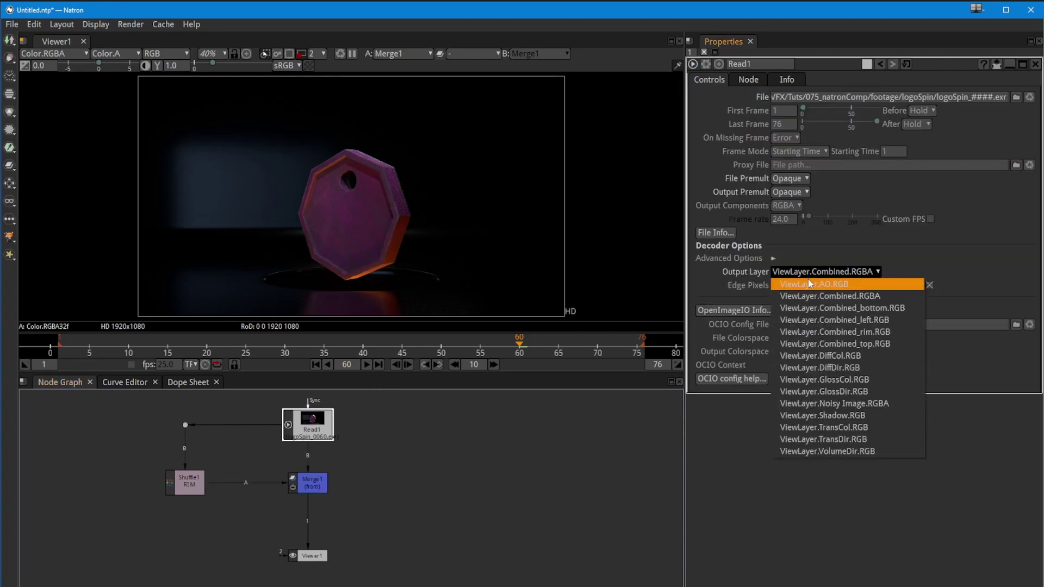
{"action": "left_click", "coordinate": [819, 404]}
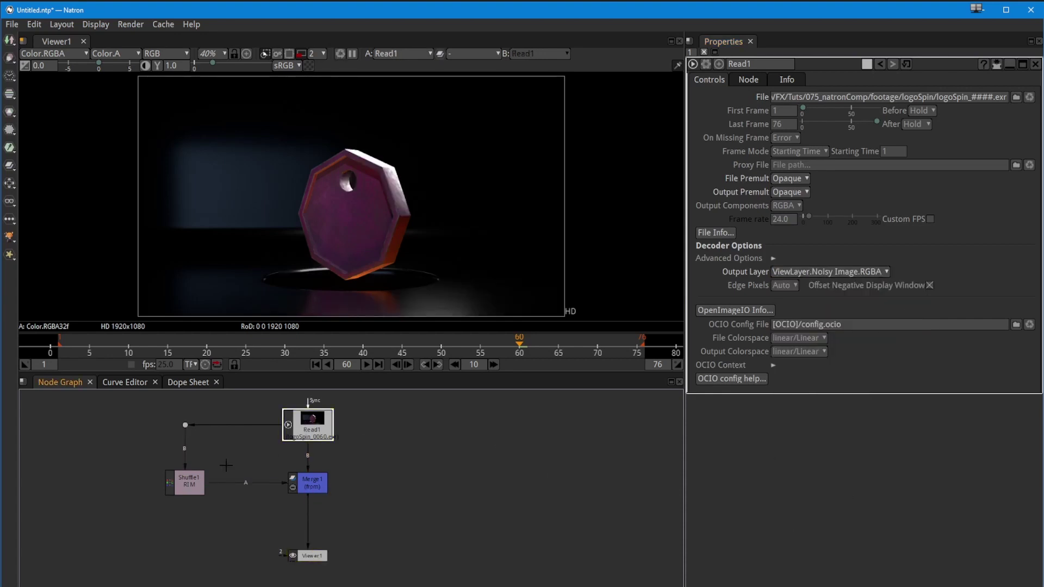
View the Shuffle1 rim pass and the Merge1 result in turn in Viewer1
{"action": "left_click", "coordinate": [179, 490]}
{"action": "key", "text": "1"}
{"action": "left_click", "coordinate": [304, 480]}
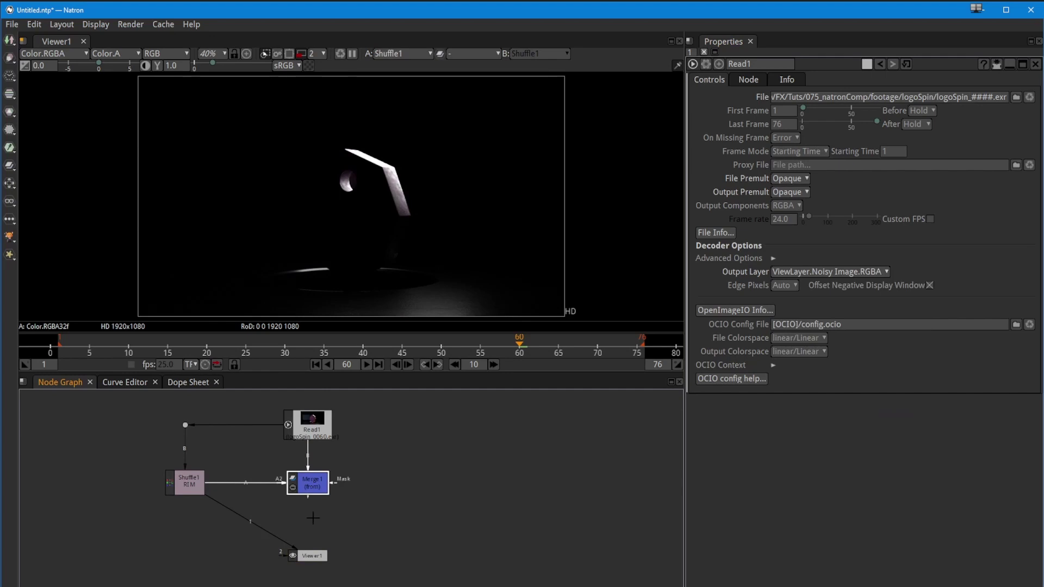
{"action": "key", "text": "1"}
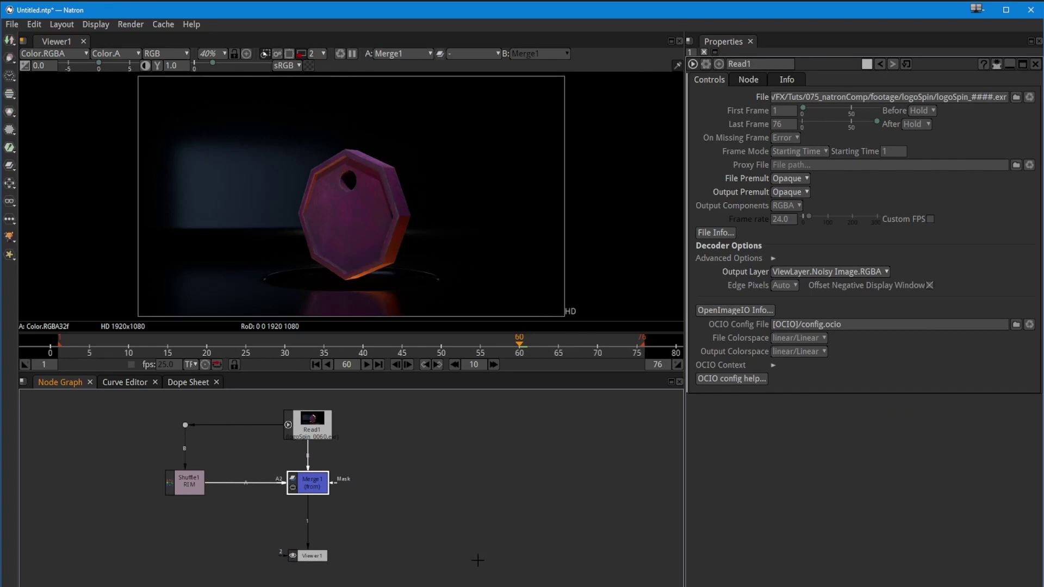
Show Merge1's properties again and try its Mix amount, leaving it at 1.0
{"action": "left_click", "coordinate": [312, 424]}
{"action": "left_click", "coordinate": [309, 483]}
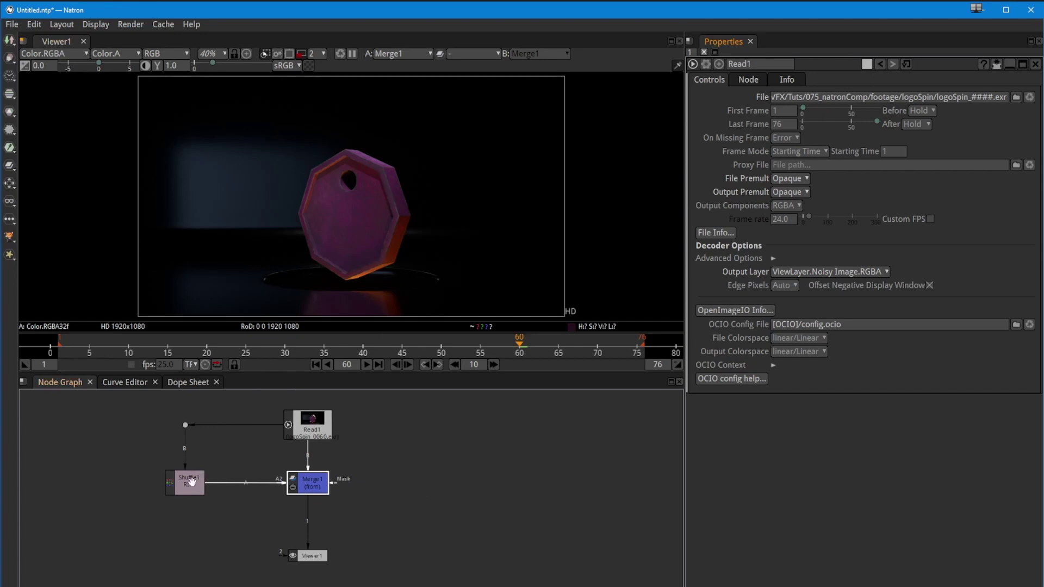
{"action": "left_click", "coordinate": [196, 481]}
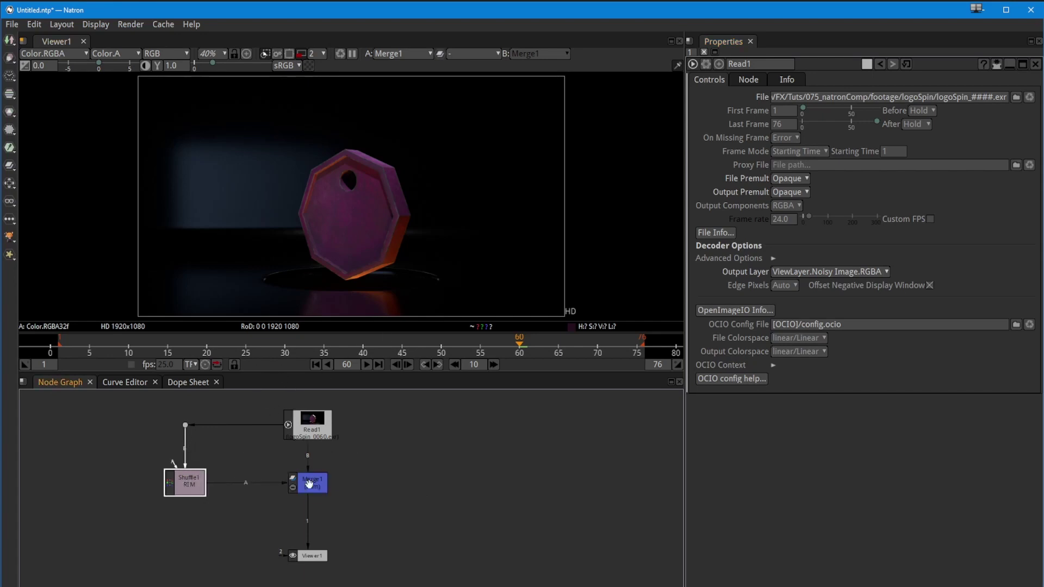
{"action": "left_click", "coordinate": [310, 486]}
{"action": "double_click", "coordinate": [303, 483]}
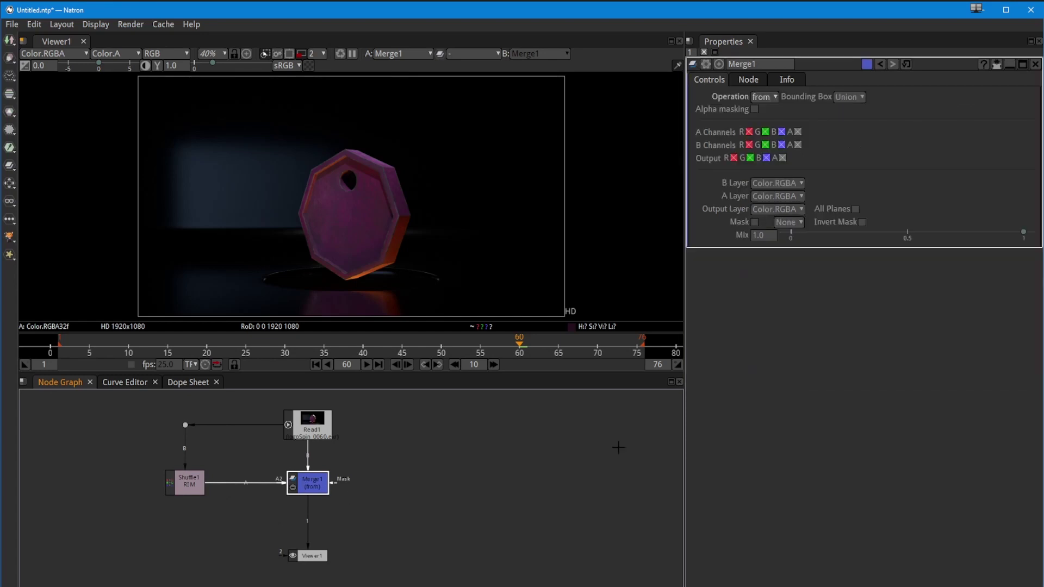
{"action": "mouse_move", "coordinate": [1024, 235]}
{"action": "left_mouse_down"}
{"action": "mouse_move", "coordinate": [829, 239]}
{"action": "mouse_move", "coordinate": [1007, 247]}
{"action": "mouse_move", "coordinate": [854, 227]}
{"action": "mouse_move", "coordinate": [1041, 241]}
{"action": "left_mouse_up"}
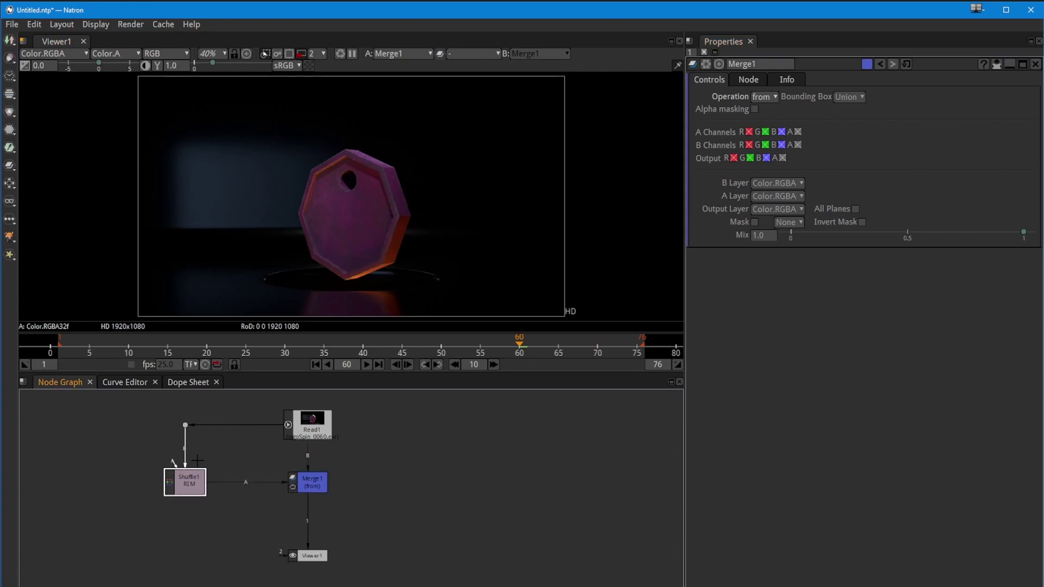
Move Viewer1 further down below Merge1 to make room in the node graph
{"action": "left_click_drag", "start_coordinate": [303, 529], "coordinate": [321, 585]}
{"action": "left_click_drag", "start_coordinate": [313, 508], "coordinate": [326, 586]}
{"action": "mouse_move", "coordinate": [333, 544]}
{"action": "left_mouse_down"}
{"action": "mouse_move", "coordinate": [347, 497]}
{"action": "mouse_move", "coordinate": [349, 532]}
{"action": "mouse_move", "coordinate": [404, 510]}
{"action": "left_mouse_up"}
{"action": "left_click_drag", "start_coordinate": [231, 491], "coordinate": [246, 533]}
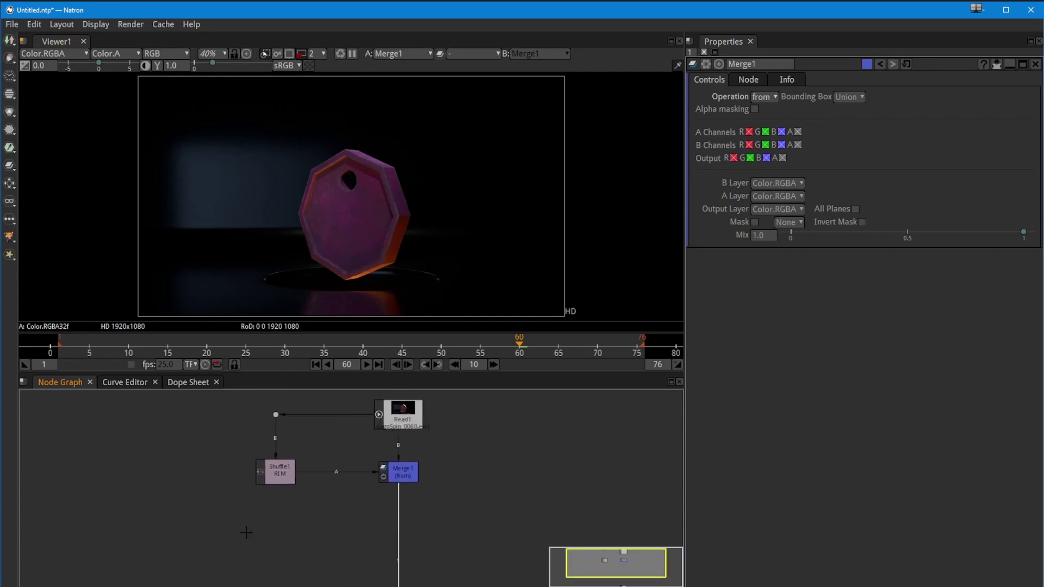
Duplicate Shuffle1 and connect the copy's B input to the existing dot, bending the line with a second dot level with it
{"action": "left_click", "coordinate": [275, 471]}
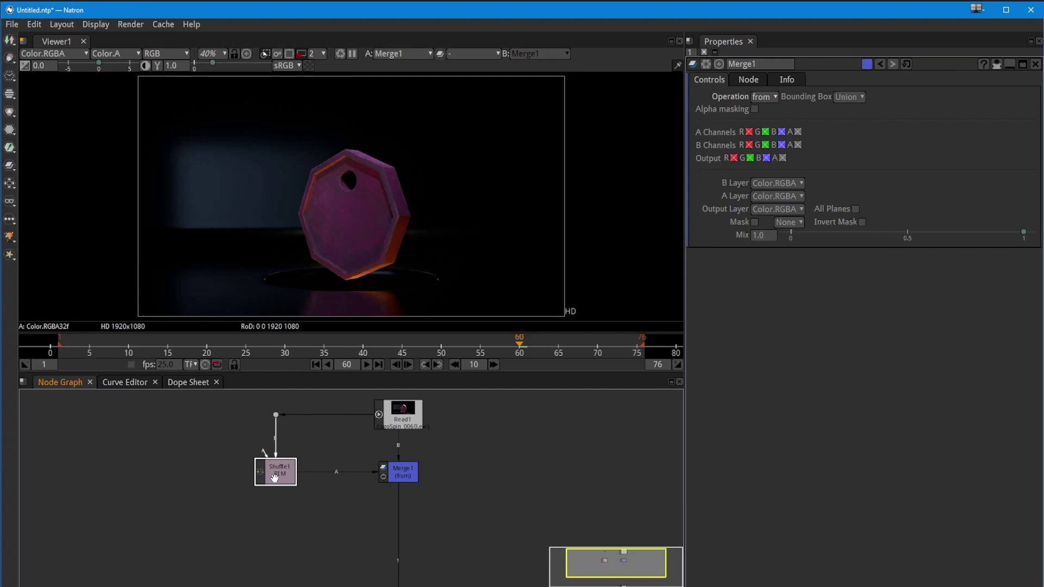
{"action": "left_click", "coordinate": [180, 510]}
{"action": "key", "text": "ctrl+v"}
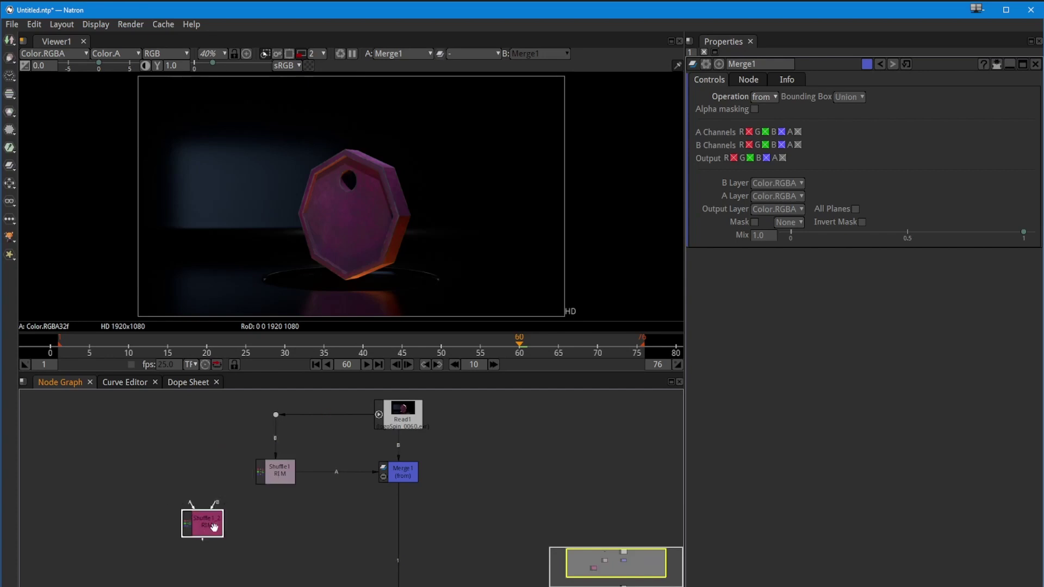
{"action": "left_click_drag", "start_coordinate": [215, 506], "coordinate": [275, 415]}
{"action": "left_click_drag", "start_coordinate": [242, 463], "coordinate": [205, 415]}
{"action": "mouse_move", "coordinate": [143, 510]}
{"action": "left_mouse_down"}
{"action": "mouse_move", "coordinate": [142, 486]}
{"action": "mouse_move", "coordinate": [134, 516]}
{"action": "left_mouse_up"}
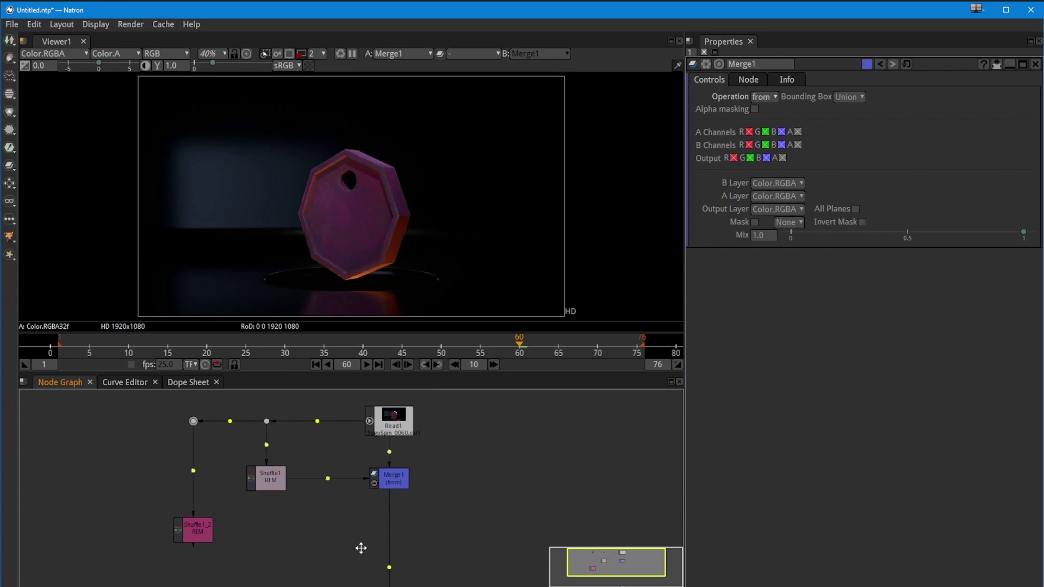
Move the copied Shuffle node well below Merge1 and place Viewer1 lower still in the node graph
{"action": "scroll", "coordinate": [331, 539], "scroll_direction": "down", "scroll_amount": 1}
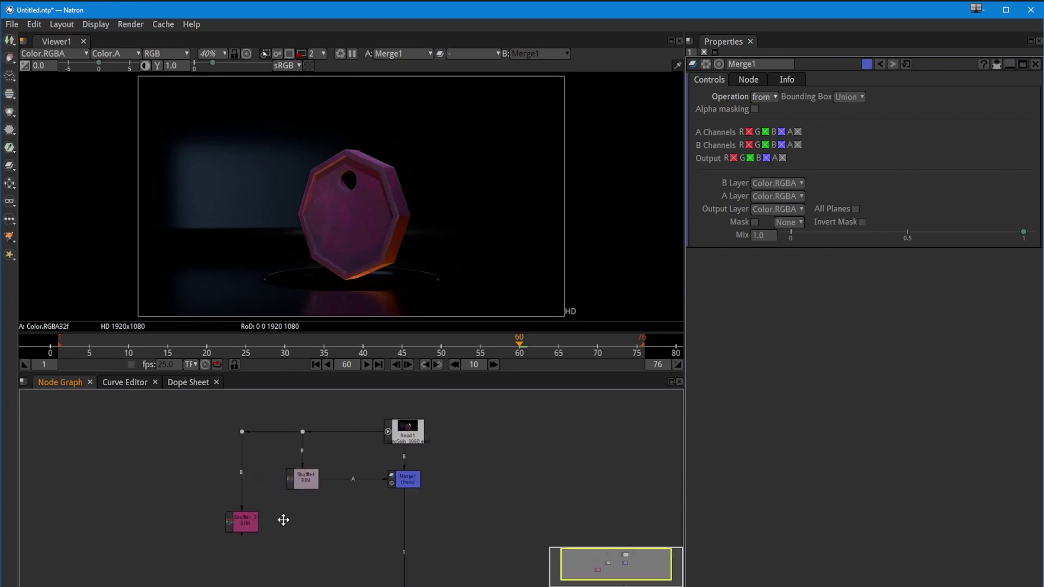
{"action": "left_click_drag", "start_coordinate": [306, 543], "coordinate": [243, 475]}
{"action": "left_click_drag", "start_coordinate": [186, 456], "coordinate": [184, 532]}
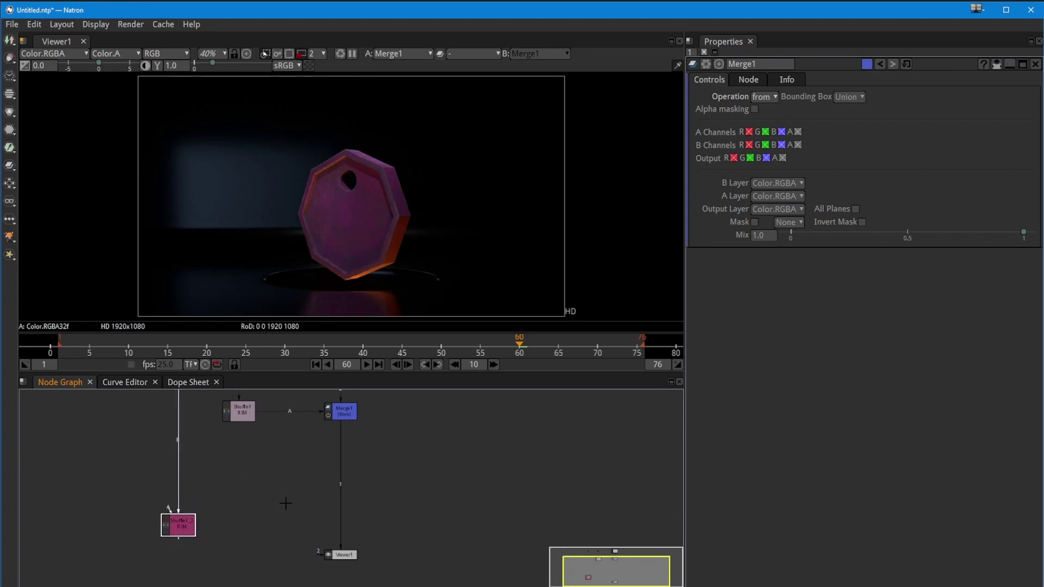
{"action": "left_click_drag", "start_coordinate": [246, 497], "coordinate": [244, 563]}
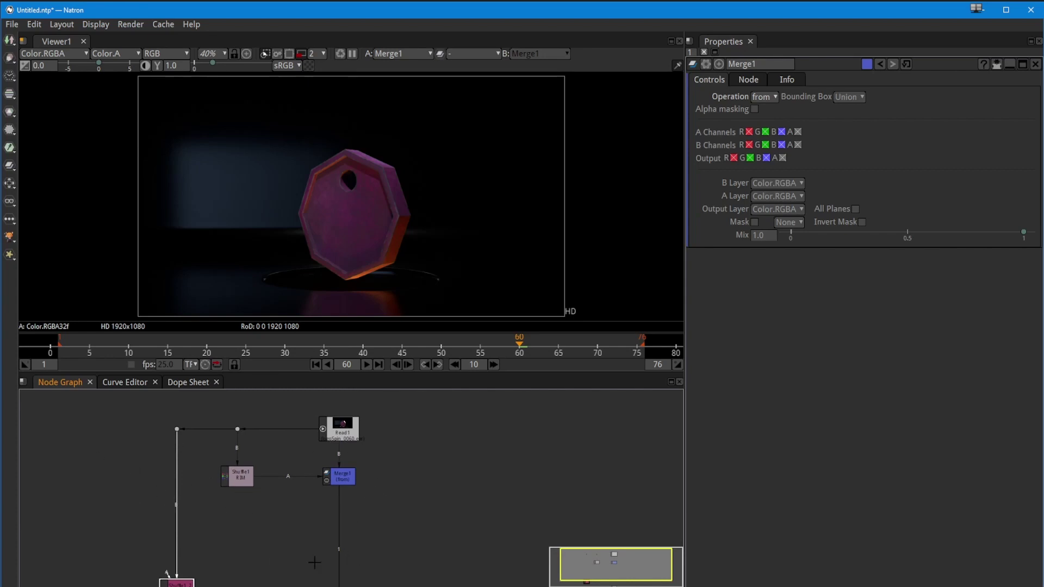
{"action": "left_click_drag", "start_coordinate": [146, 547], "coordinate": [139, 442]}
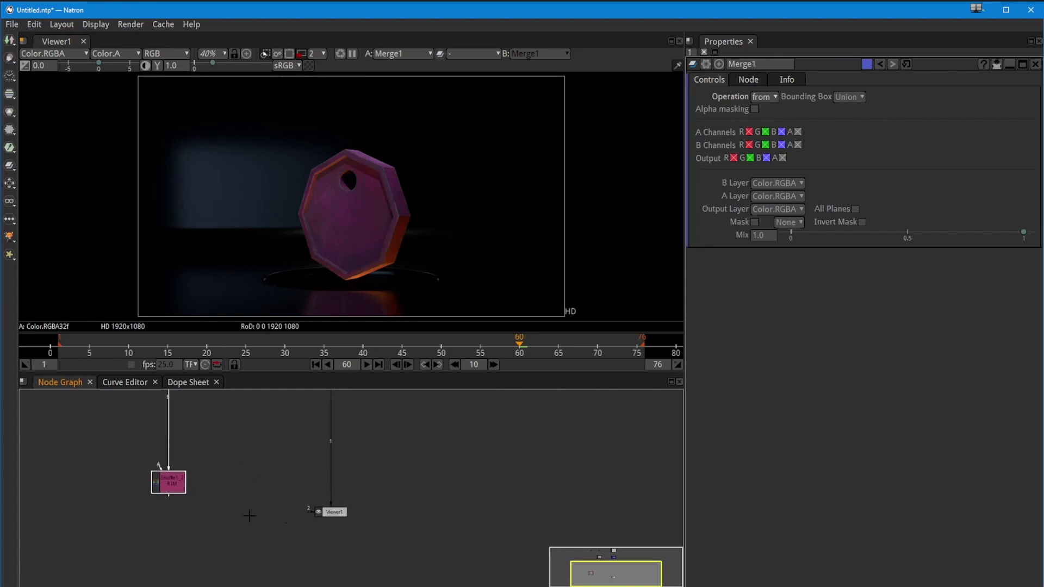
{"action": "left_click_drag", "start_coordinate": [330, 515], "coordinate": [330, 570]}
{"action": "left_click_drag", "start_coordinate": [170, 484], "coordinate": [166, 540]}
{"action": "left_click_drag", "start_coordinate": [311, 430], "coordinate": [306, 486]}
{"action": "left_click_drag", "start_coordinate": [188, 575], "coordinate": [190, 462]}
Rename the copied Shuffle node Shuffle2 and change its label to RIM_replace
{"action": "double_click", "coordinate": [174, 525]}
{"action": "left_click", "coordinate": [758, 65]}
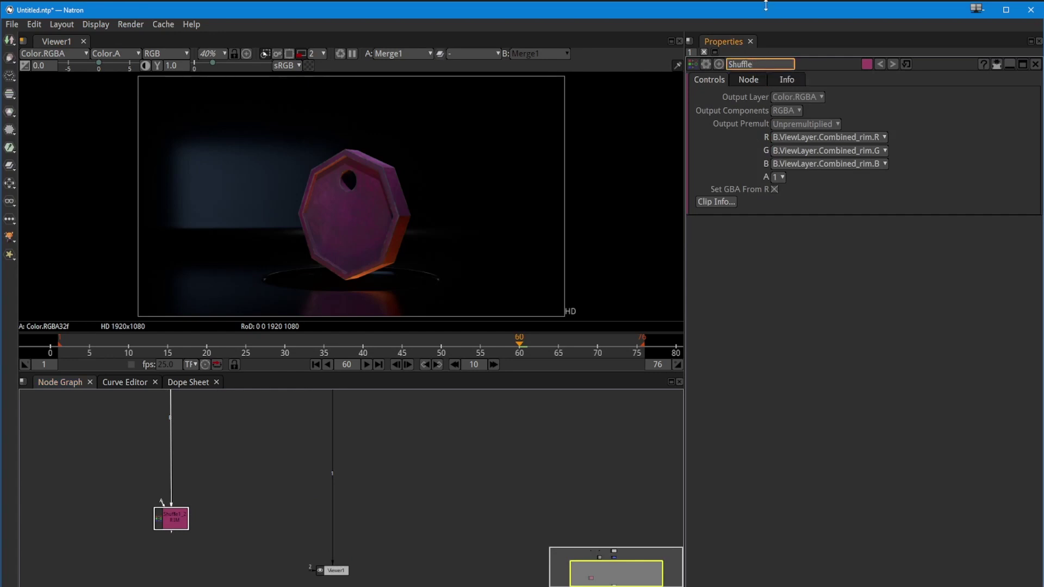
{"action": "left_click", "coordinate": [756, 80]}
{"action": "type", "text": "_replace"}
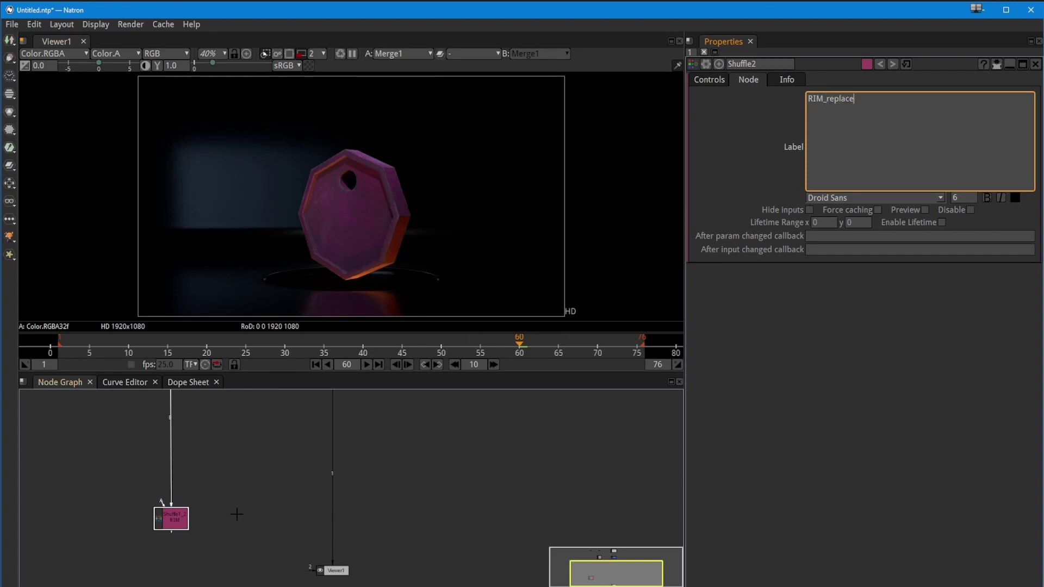
Insert a Merge node between Merge1 and Viewer1, swap its A and B inputs, and move it well below Merge1
{"action": "left_click", "coordinate": [207, 536]}
{"action": "left_click_drag", "start_coordinate": [279, 481], "coordinate": [293, 511]}
{"action": "left_click", "coordinate": [334, 428]}
{"action": "key", "text": "m"}
{"action": "key", "text": "shift+x"}
{"action": "left_click_drag", "start_coordinate": [328, 431], "coordinate": [328, 492]}
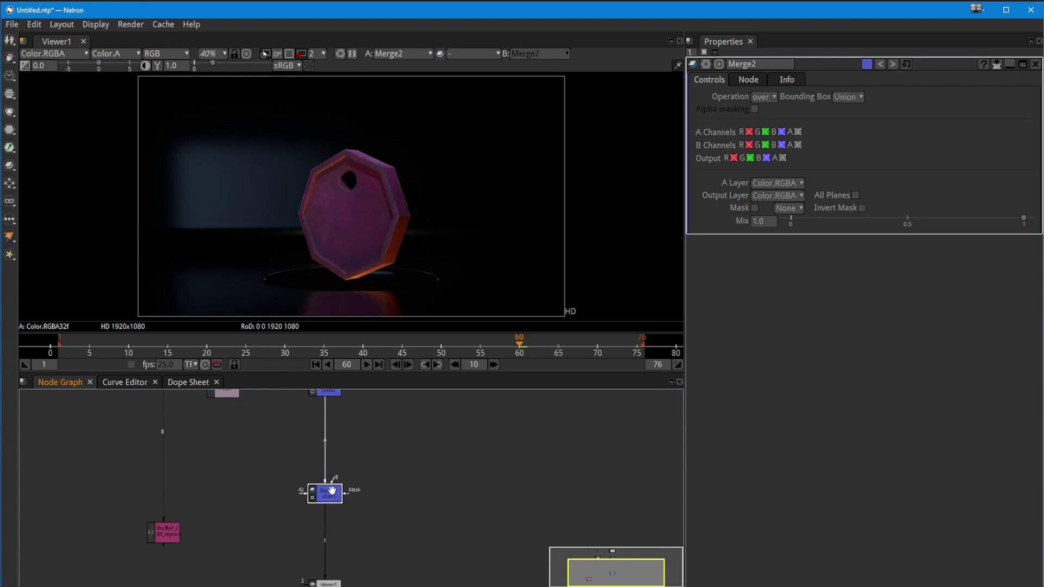
Connect Merge2's A input to the RIM_replace Shuffle and its B input to Merge1, and set the operation to plus
{"action": "left_click_drag", "start_coordinate": [324, 402], "coordinate": [170, 532]}
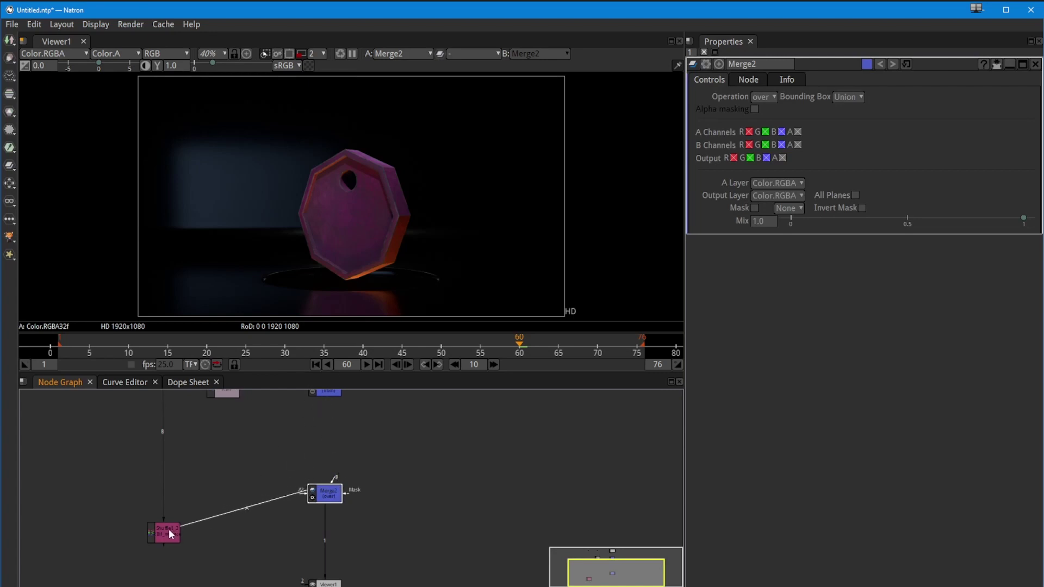
{"action": "left_click_drag", "start_coordinate": [323, 480], "coordinate": [327, 414]}
{"action": "mouse_move", "coordinate": [311, 505]}
{"action": "left_mouse_down"}
{"action": "mouse_move", "coordinate": [307, 435]}
{"action": "mouse_move", "coordinate": [318, 485]}
{"action": "left_mouse_up"}
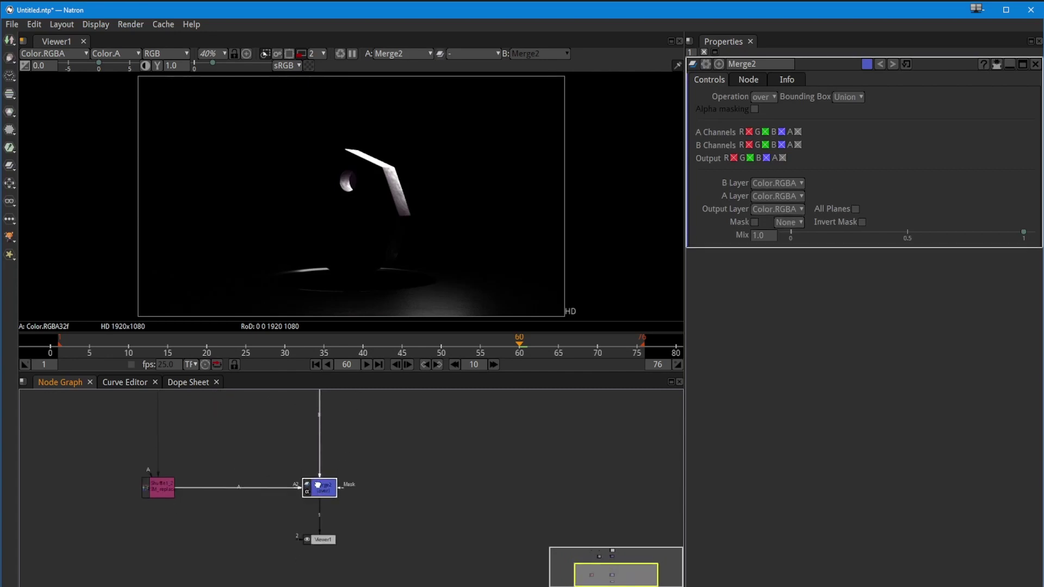
{"action": "left_click", "coordinate": [762, 96]}
{"action": "left_click", "coordinate": [773, 491]}
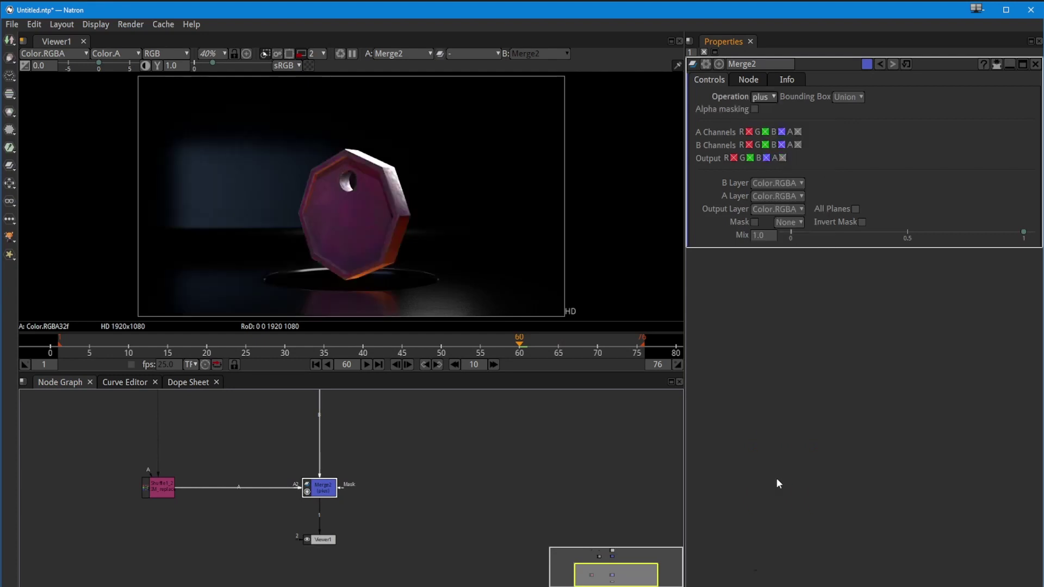
View Merge1's output in Viewer1 and move the viewer node out to the side of the two Merge nodes
{"action": "left_click", "coordinate": [158, 492]}
{"action": "left_click_drag", "start_coordinate": [227, 491], "coordinate": [211, 557]}
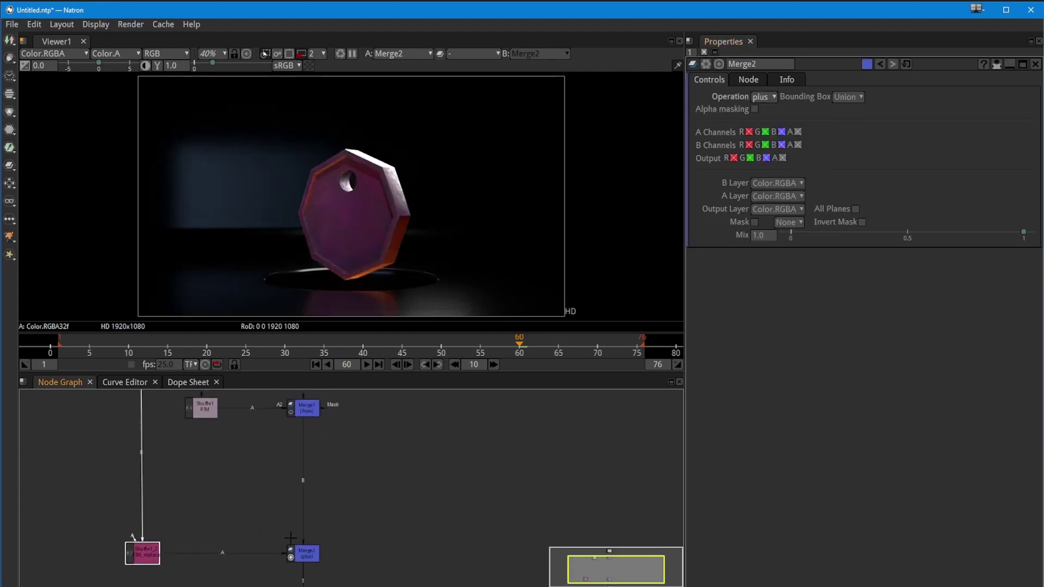
{"action": "left_click", "coordinate": [311, 411]}
{"action": "key", "text": "1"}
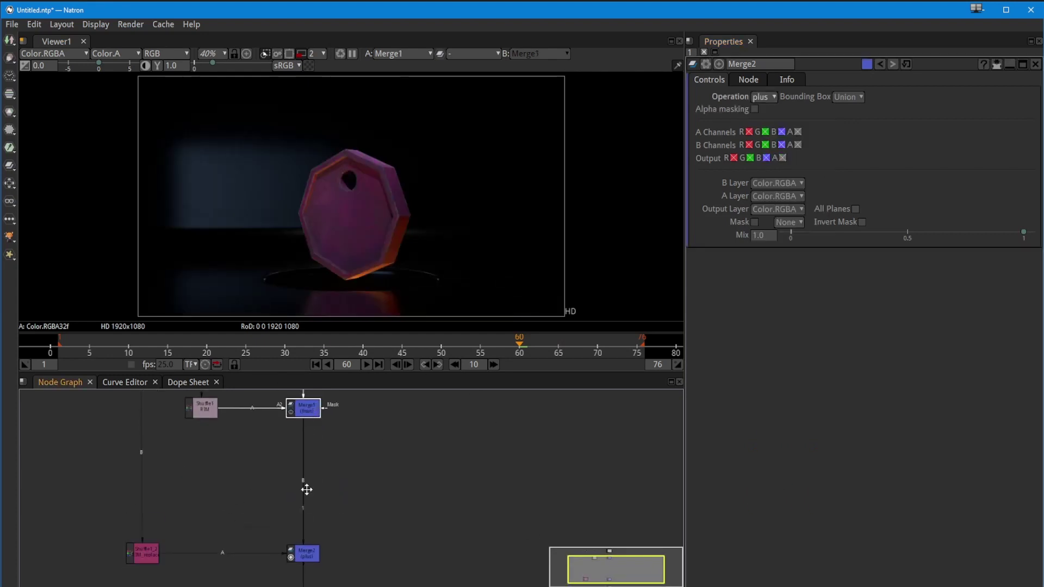
{"action": "left_click_drag", "start_coordinate": [307, 489], "coordinate": [295, 431]}
{"action": "left_click_drag", "start_coordinate": [295, 544], "coordinate": [485, 441]}
{"action": "left_click_drag", "start_coordinate": [352, 454], "coordinate": [384, 502]}
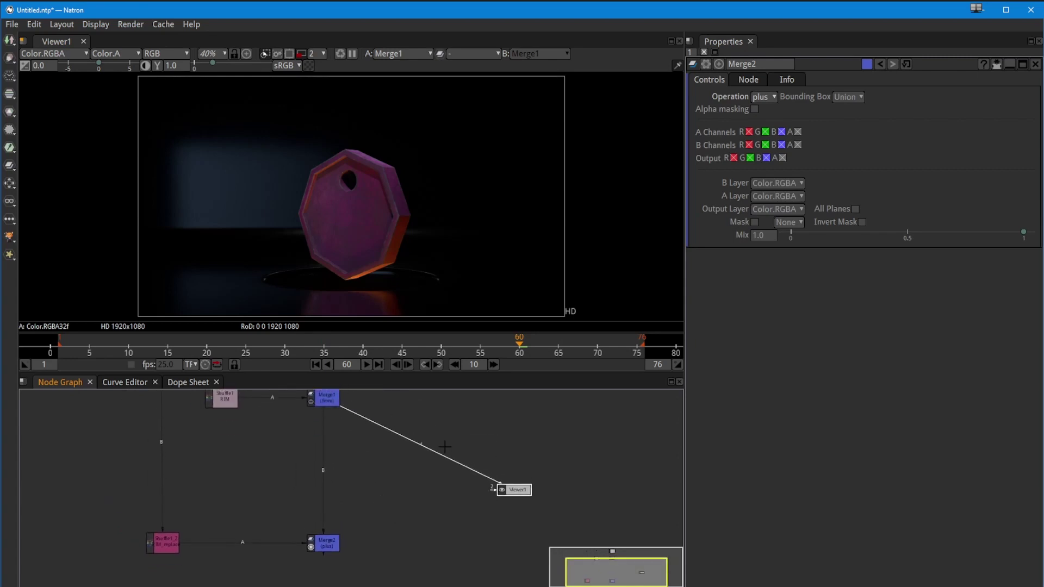
View Merge2's output in Viewer1 to compare it with Merge1, and look at Merge2's Mix control
{"action": "left_click", "coordinate": [327, 406]}
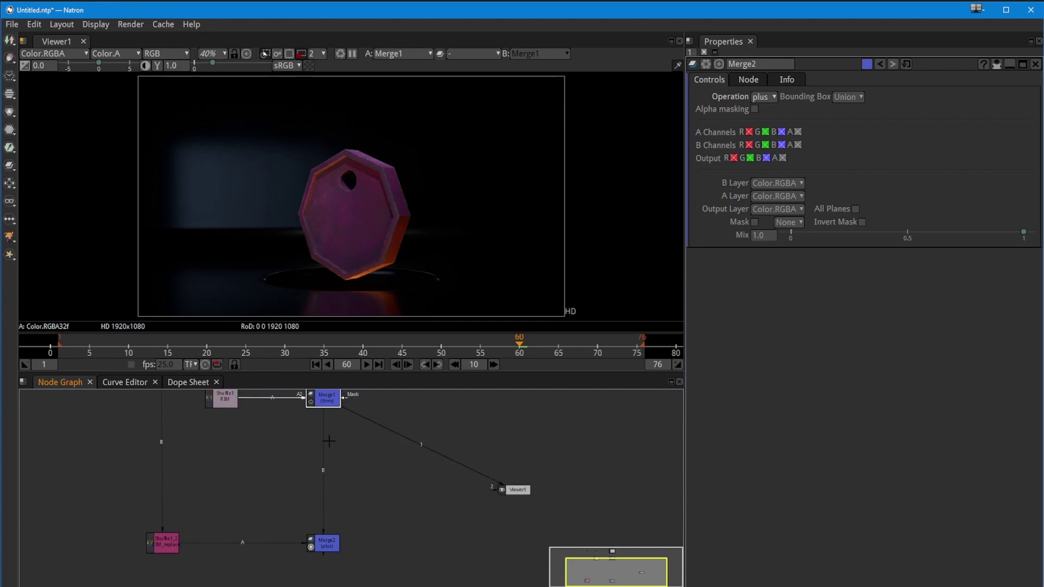
{"action": "left_click", "coordinate": [325, 543]}
{"action": "key", "text": "1"}
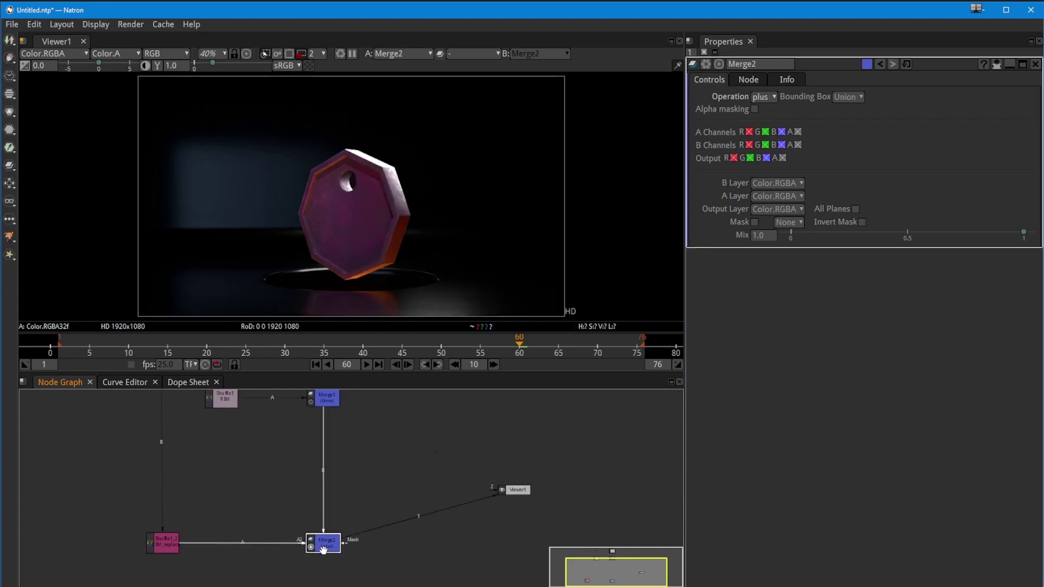
{"action": "left_click", "coordinate": [164, 550]}
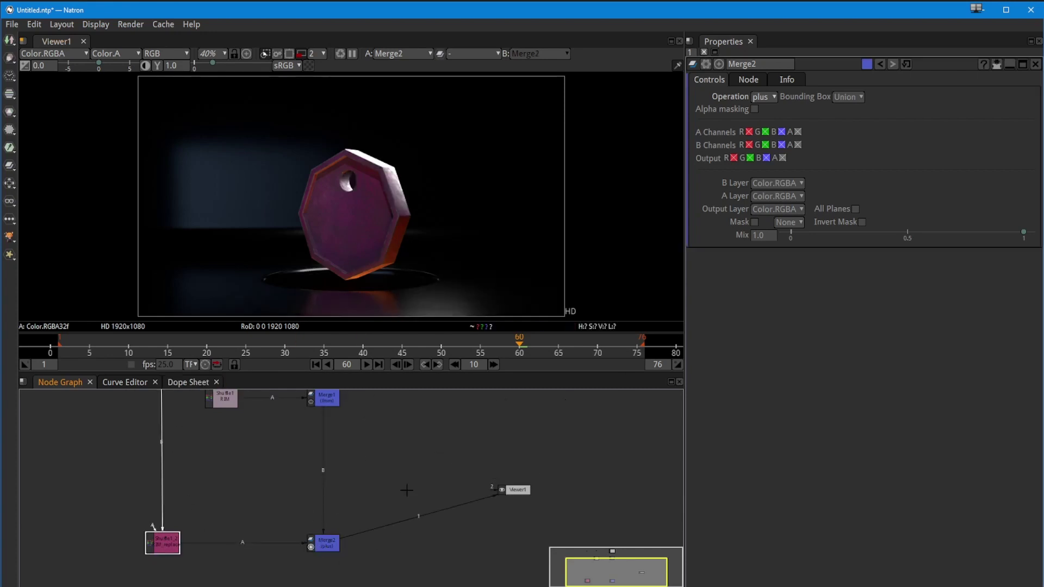
{"action": "left_click", "coordinate": [325, 541]}
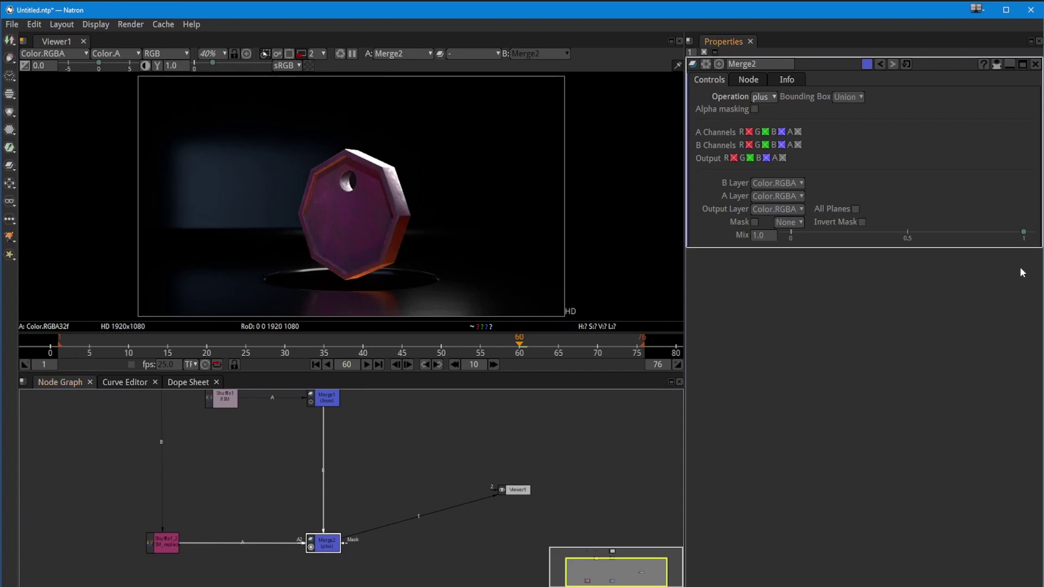
{"action": "left_click_drag", "start_coordinate": [1024, 233], "coordinate": [1041, 253]}
Insert a ColorCorrect node between the RIM_replace Shuffle and Merge2, level with Merge2, and move Viewer1 lower in the graph
{"action": "left_click", "coordinate": [166, 547]}
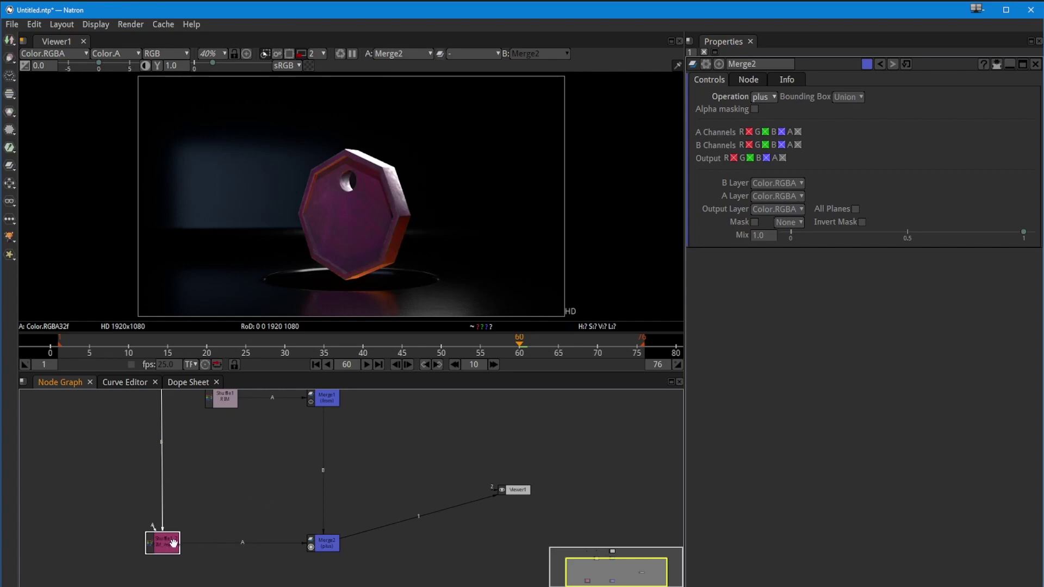
{"action": "key", "text": "c"}
{"action": "left_click_drag", "start_coordinate": [164, 538], "coordinate": [167, 512]}
{"action": "left_click_drag", "start_coordinate": [165, 567], "coordinate": [164, 542]}
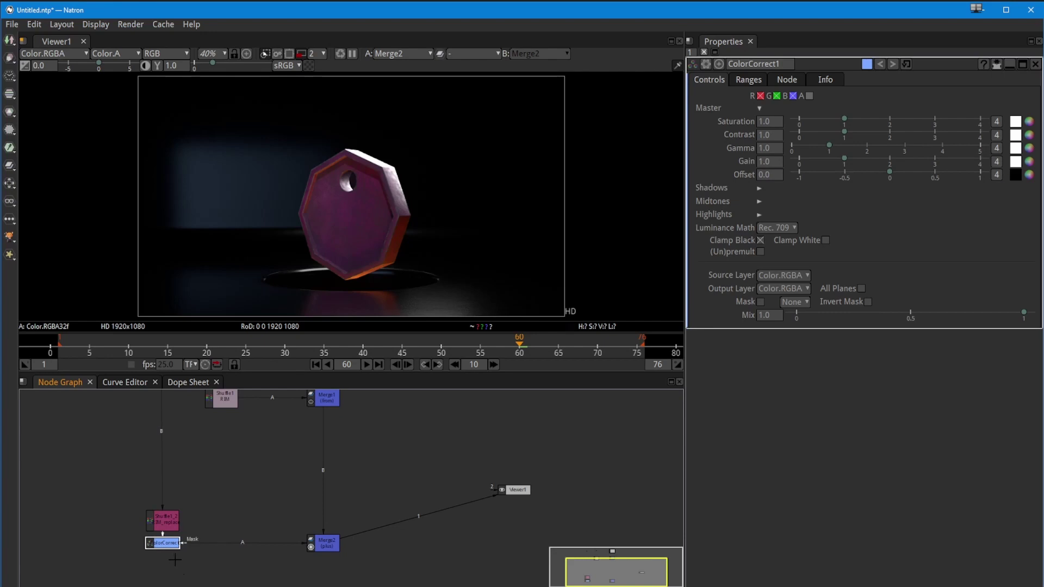
{"action": "left_click", "coordinate": [329, 543]}
{"action": "left_click_drag", "start_coordinate": [515, 495], "coordinate": [480, 586]}
Open Merge2's properties alongside ColorCorrect1's and limit the number of open property panels to 1
{"action": "left_click", "coordinate": [166, 544]}
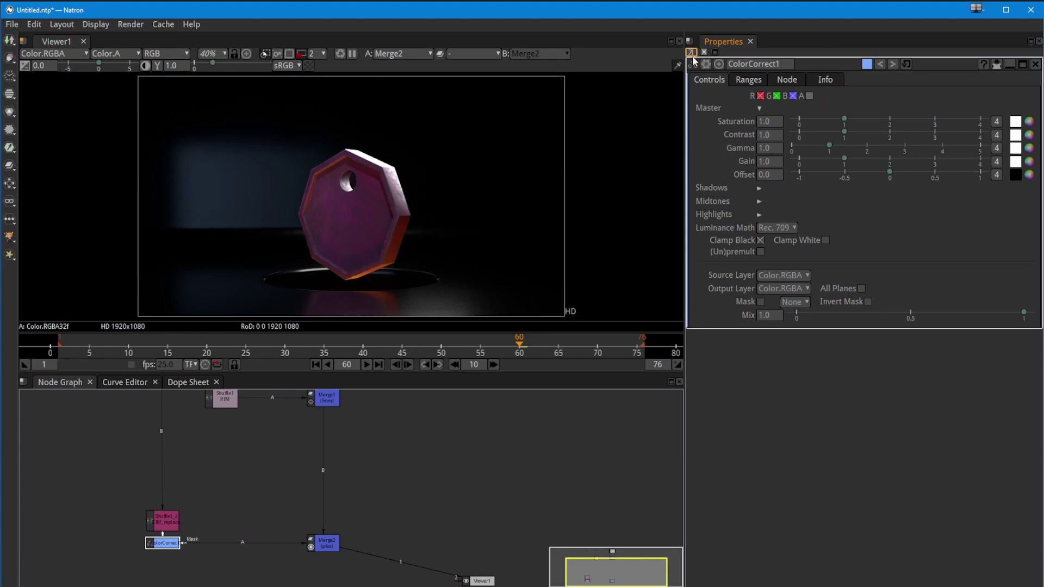
{"action": "left_click", "coordinate": [324, 543]}
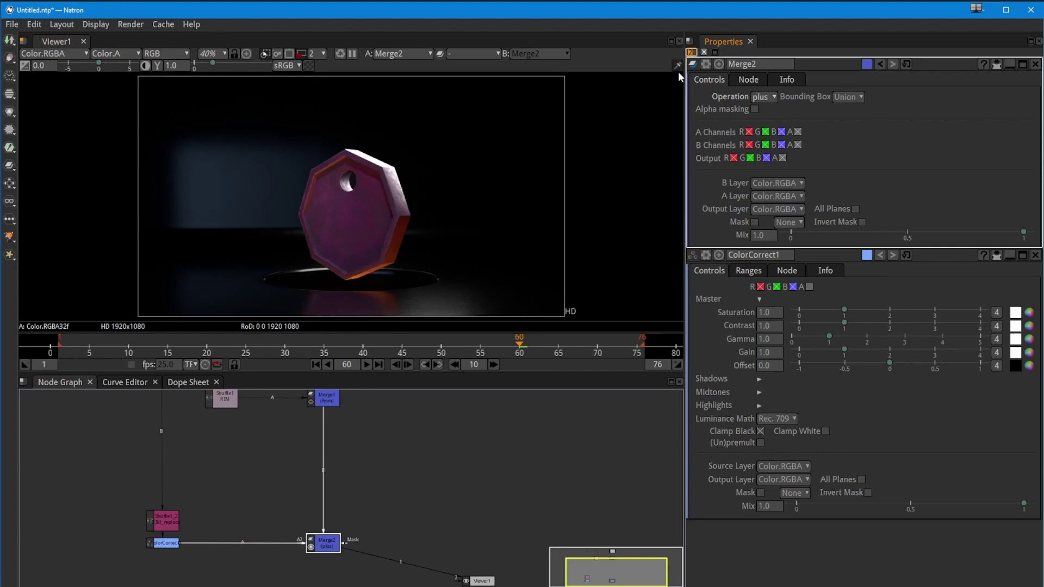
{"action": "type", "text": "1"}
{"action": "key", "text": "Return"}
Tint ColorCorrect1's Gain blue with the color wheel, using R 0.0694, G 0.2988, B 0.5647 (#4a95c6)
{"action": "double_click", "coordinate": [162, 543]}
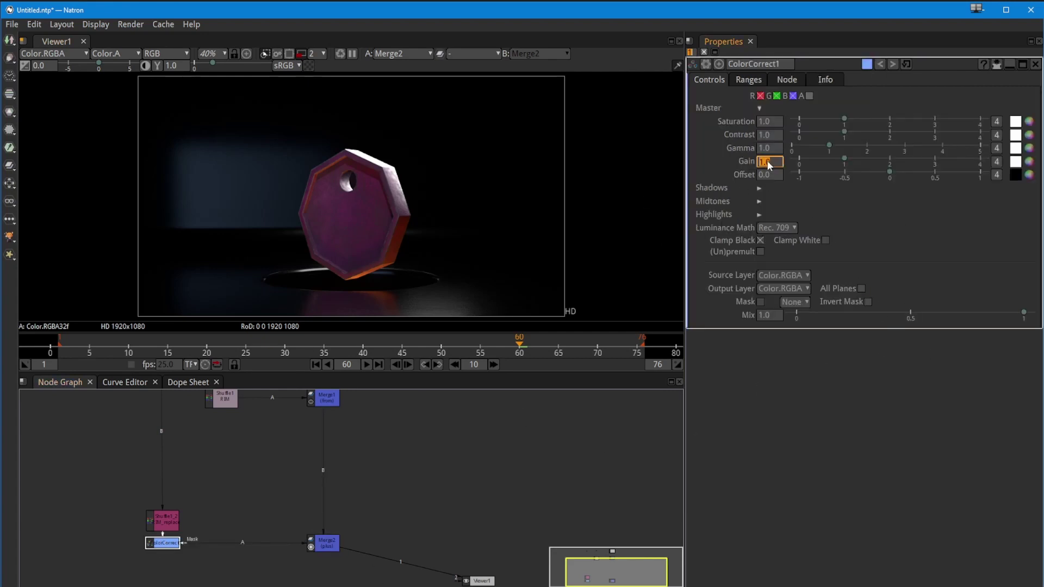
{"action": "left_click", "coordinate": [1029, 162]}
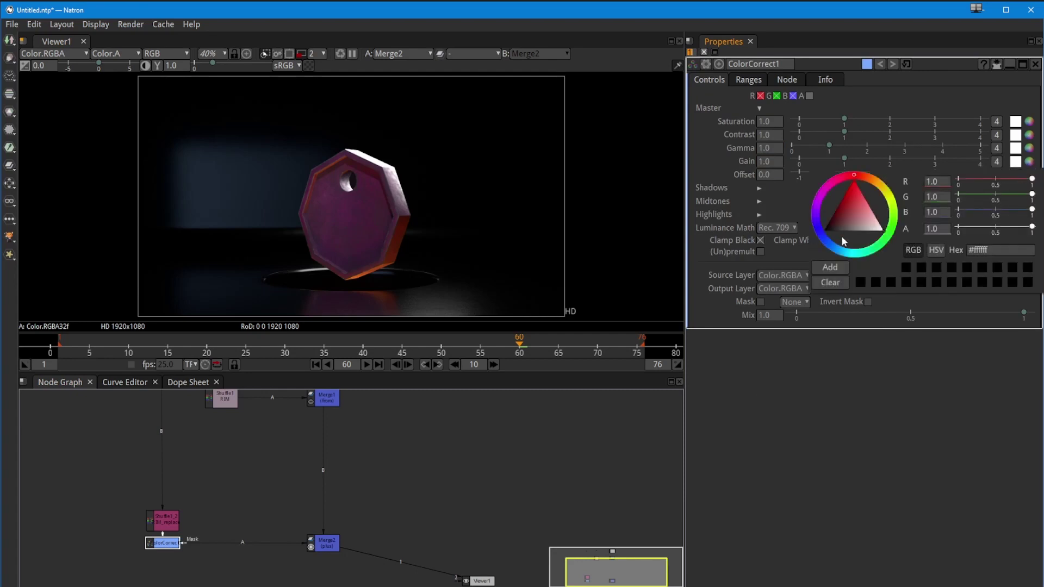
{"action": "mouse_move", "coordinate": [868, 180]}
{"action": "left_mouse_down"}
{"action": "mouse_move", "coordinate": [888, 204]}
{"action": "mouse_move", "coordinate": [863, 213]}
{"action": "mouse_move", "coordinate": [890, 202]}
{"action": "mouse_move", "coordinate": [877, 184]}
{"action": "mouse_move", "coordinate": [893, 221]}
{"action": "mouse_move", "coordinate": [883, 242]}
{"action": "mouse_move", "coordinate": [832, 271]}
{"action": "left_mouse_up"}
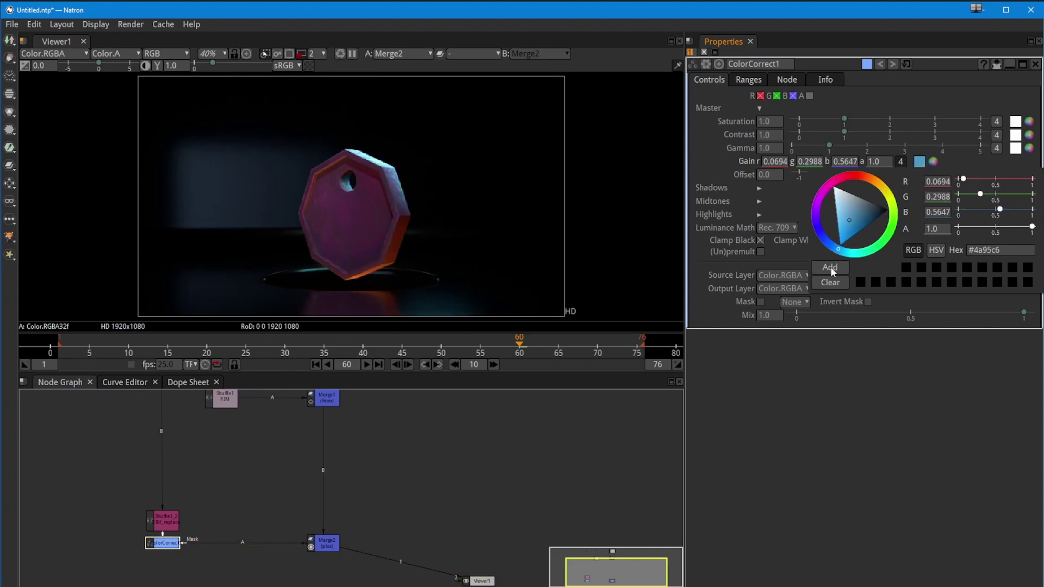
Toggle ColorCorrect1 off and on repeatedly to compare the rim light with and without the blue tint
{"action": "left_click", "coordinate": [168, 549]}
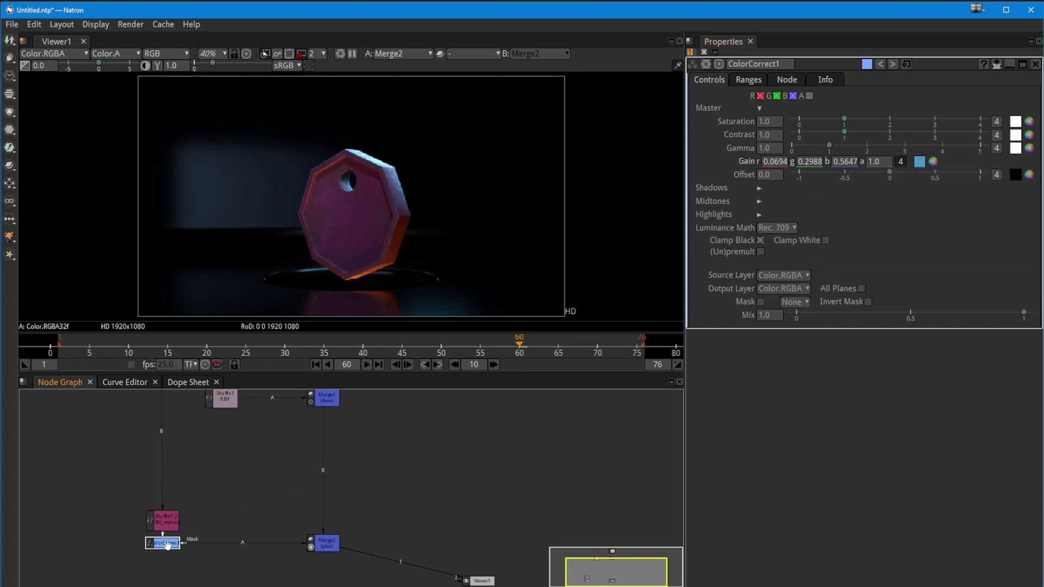
{"action": "key", "text": "d"}
{"action": "key", "text": "d"}
{"action": "key", "text": "d"}
{"action": "key", "text": "d"}
{"action": "key", "text": "d"}
{"action": "key", "text": "d"}
{"action": "key", "text": "d"}
{"action": "key", "text": "d"}
{"action": "key", "text": "d"}
{"action": "key", "text": "d"}
{"action": "key", "text": "d"}
{"action": "key", "text": "d"}
{"action": "key", "text": "d"}
{"action": "key", "text": "d"}
Soften ColorCorrect1's Gain color to a paler blue of R 0.2800, G 0.5246, B 0.7083 (#90c0db)
{"action": "left_click", "coordinate": [933, 162]}
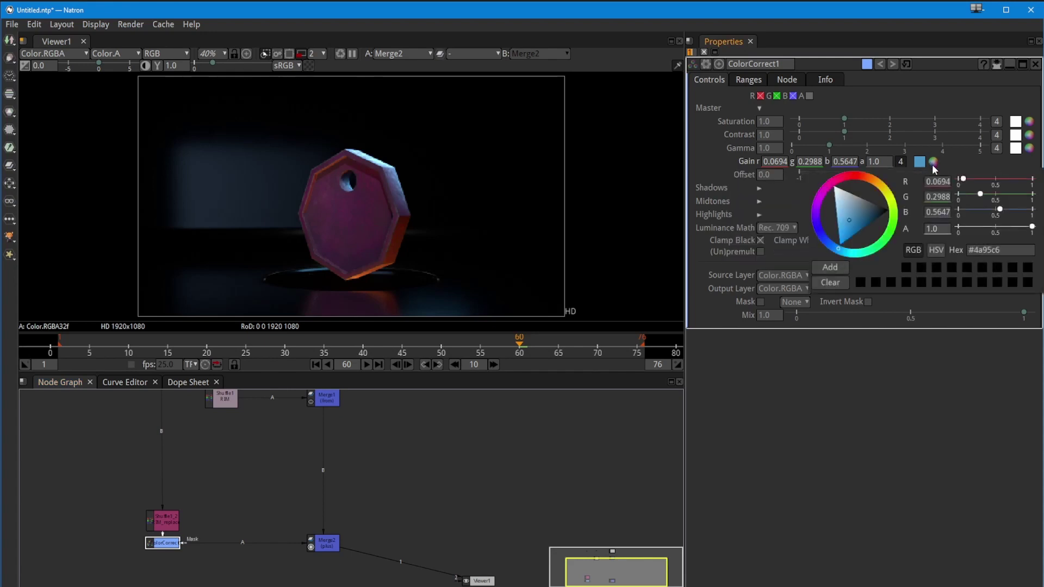
{"action": "left_click_drag", "start_coordinate": [848, 219], "coordinate": [844, 207]}
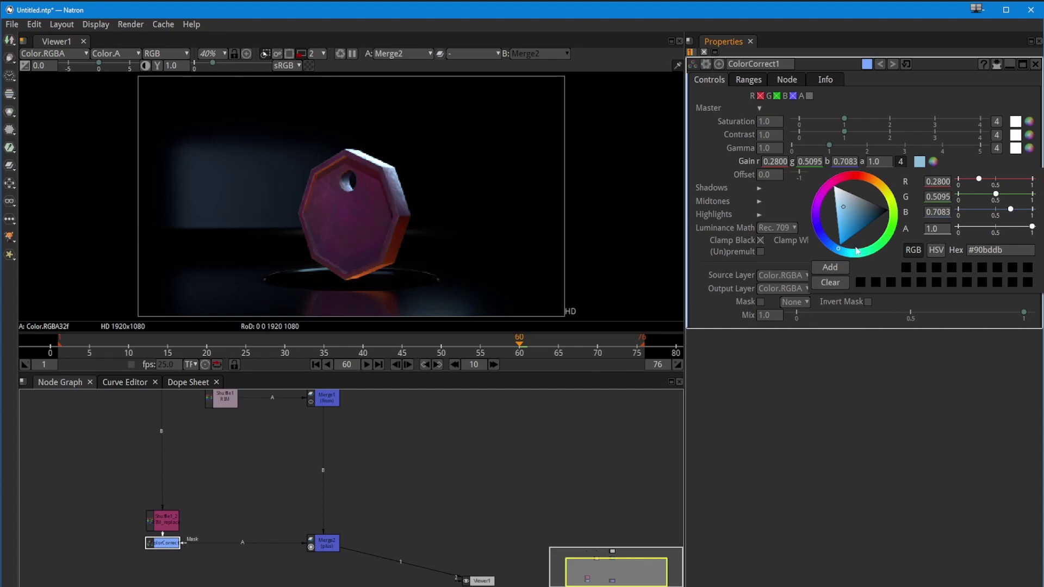
{"action": "mouse_move", "coordinate": [837, 250]}
{"action": "left_mouse_down"}
{"action": "mouse_move", "coordinate": [877, 245]}
{"action": "mouse_move", "coordinate": [893, 218]}
{"action": "mouse_move", "coordinate": [848, 256]}
{"action": "mouse_move", "coordinate": [896, 239]}
{"action": "mouse_move", "coordinate": [839, 257]}
{"action": "left_mouse_up"}
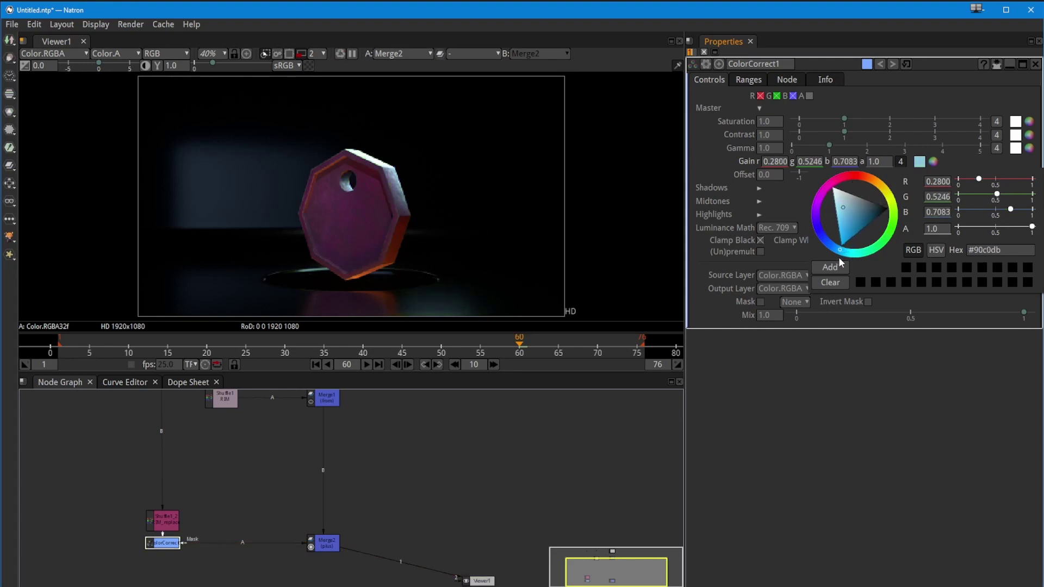
Preview Merge2 at frame 40, return to frame 60, and set a key on ColorCorrect1's Mix with value 1.0
{"action": "left_click", "coordinate": [324, 545]}
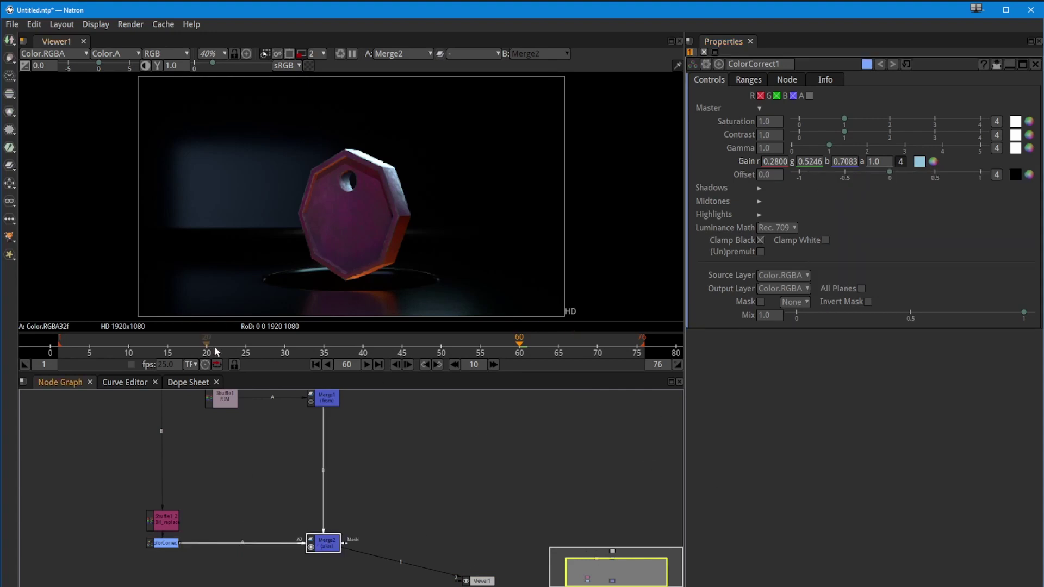
{"action": "left_click", "coordinate": [364, 348]}
{"action": "left_click", "coordinate": [519, 349]}
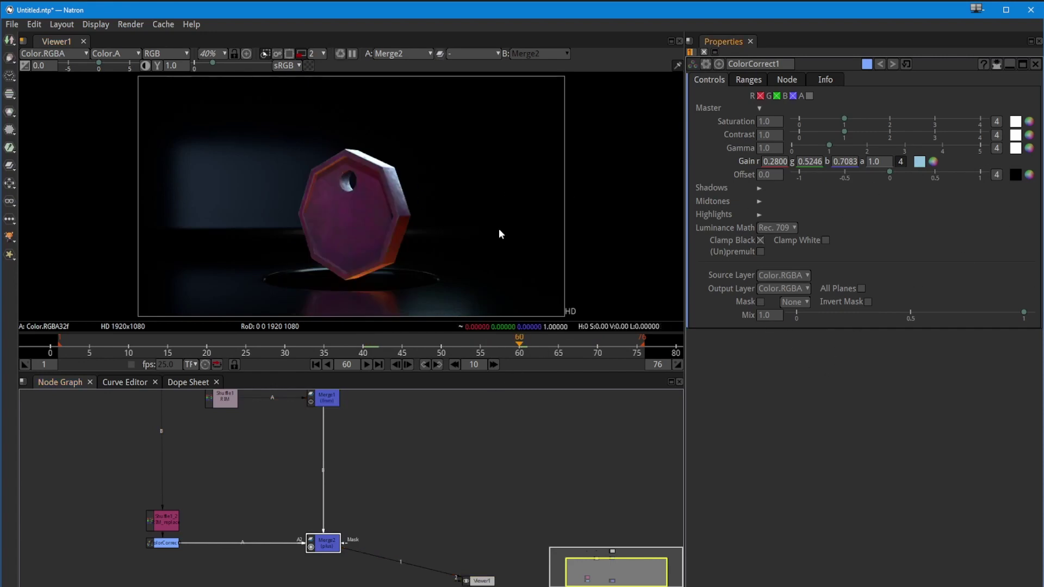
{"action": "right_click", "coordinate": [747, 316]}
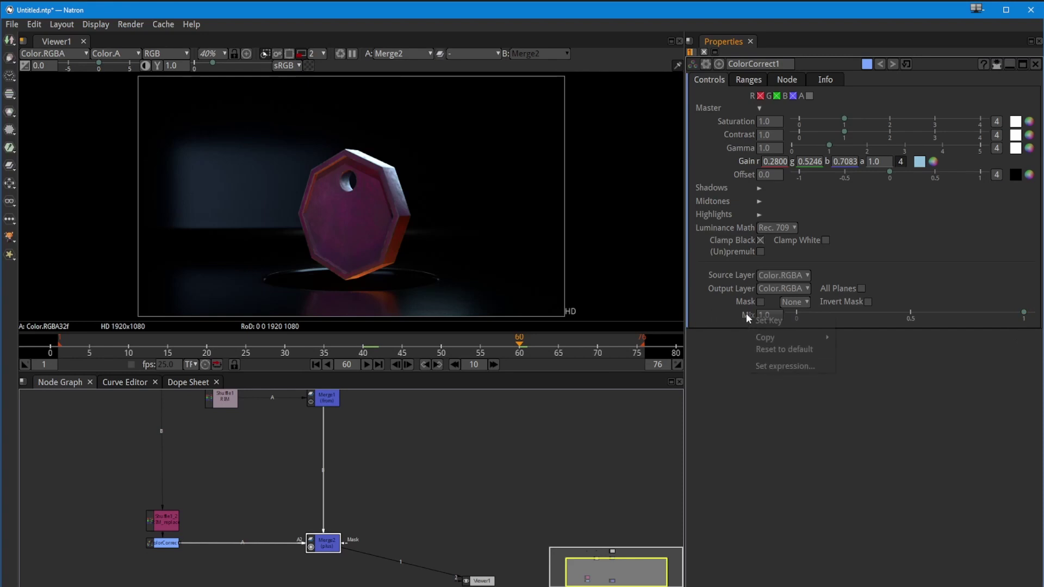
{"action": "left_click", "coordinate": [752, 321]}
{"action": "left_click_drag", "start_coordinate": [779, 314], "coordinate": [759, 323]}
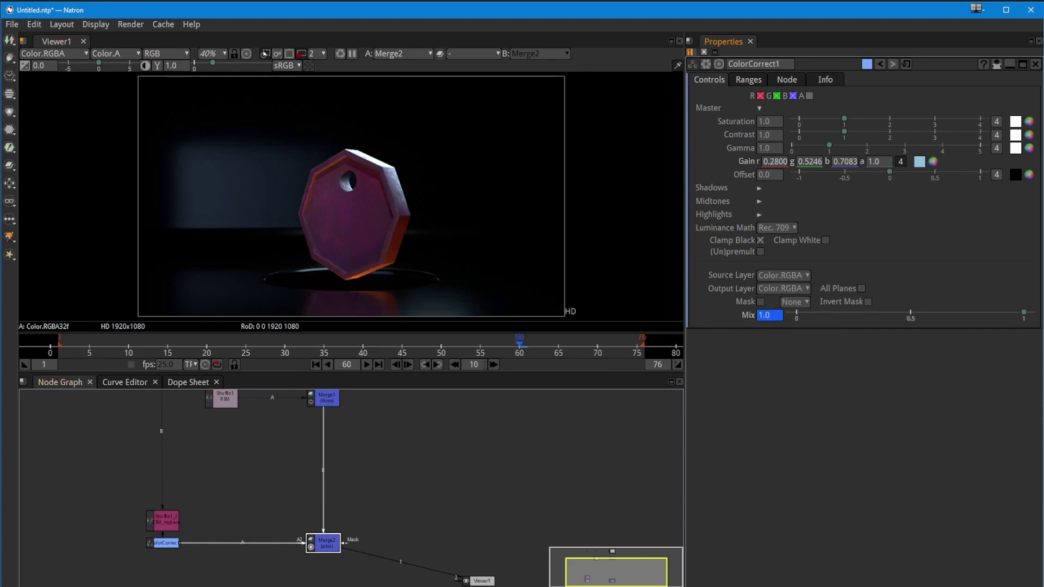
Go to frame 20 and set ColorCorrect1's Mix to 0.0 as a second keyframe
{"action": "left_click_drag", "start_coordinate": [517, 348], "coordinate": [207, 342]}
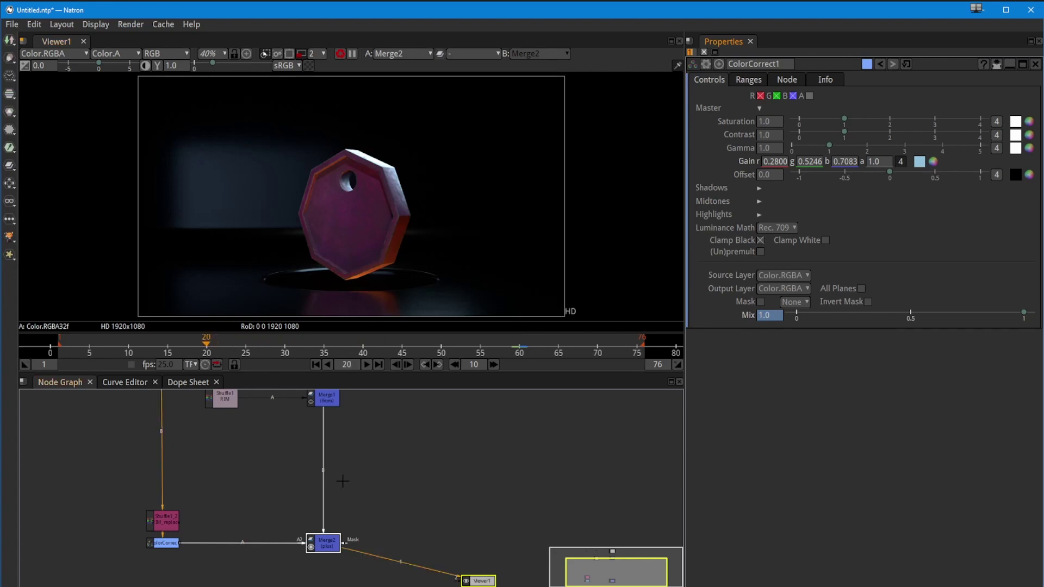
{"action": "left_click_drag", "start_coordinate": [1024, 315], "coordinate": [762, 323]}
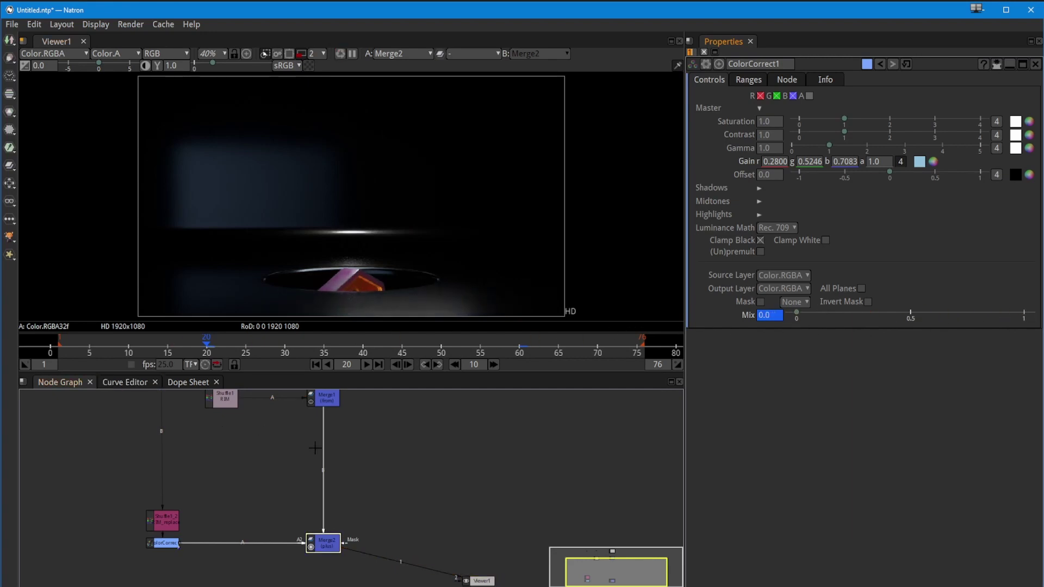
{"action": "double_click", "coordinate": [769, 316]}
Display ColorCorrect1's Mix curve in the Curve Editor and select its keyframe at frame 60
{"action": "left_click", "coordinate": [120, 382]}
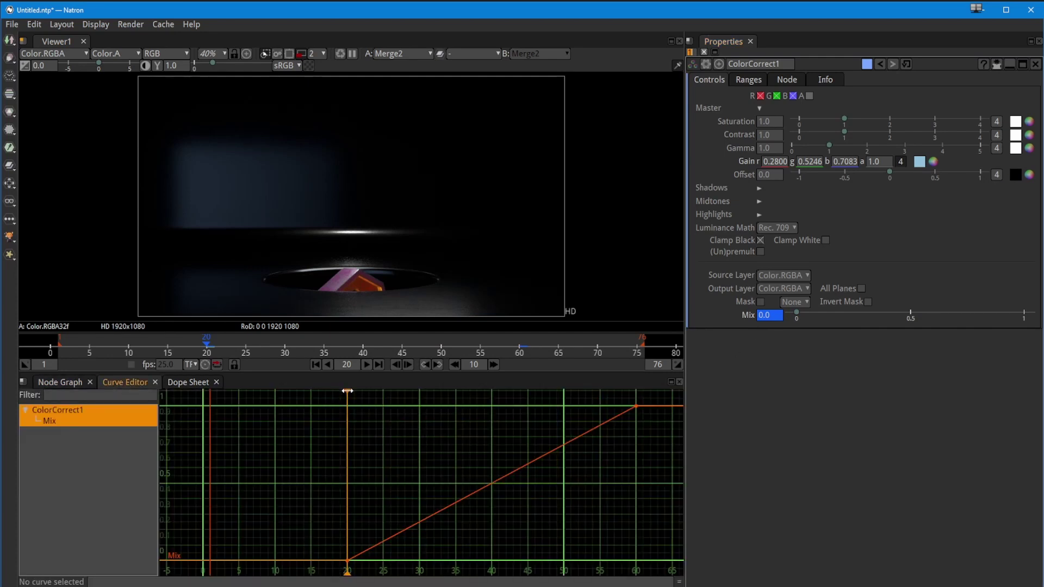
{"action": "left_click_drag", "start_coordinate": [347, 391], "coordinate": [361, 417]}
{"action": "left_click", "coordinate": [636, 407]}
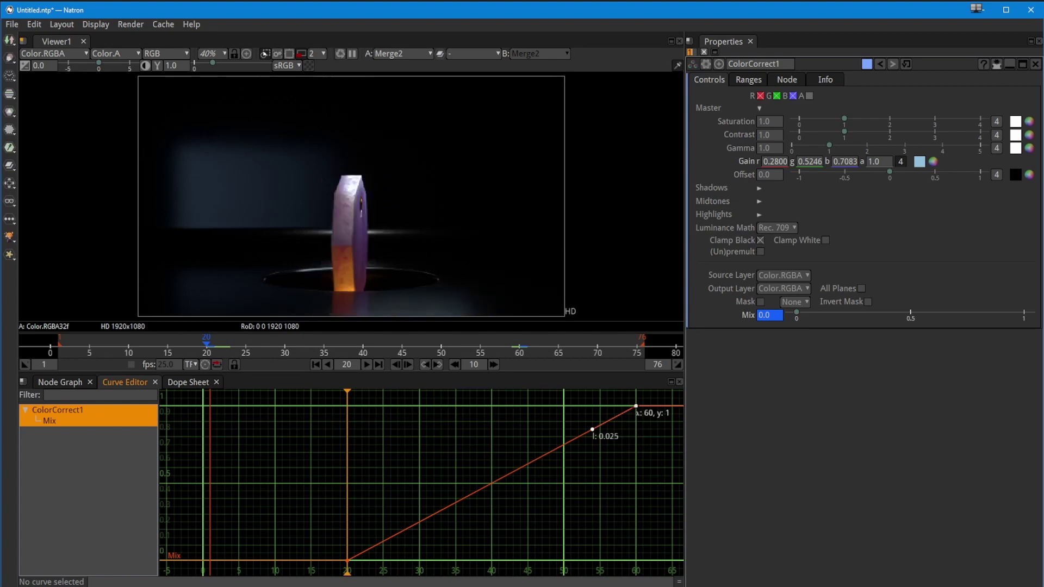
Try horizontal interpolation on the Mix keyframe at frame 60, and undo it
{"action": "right_click", "coordinate": [635, 407]}
{"action": "mouse_move", "coordinate": [656, 442]}
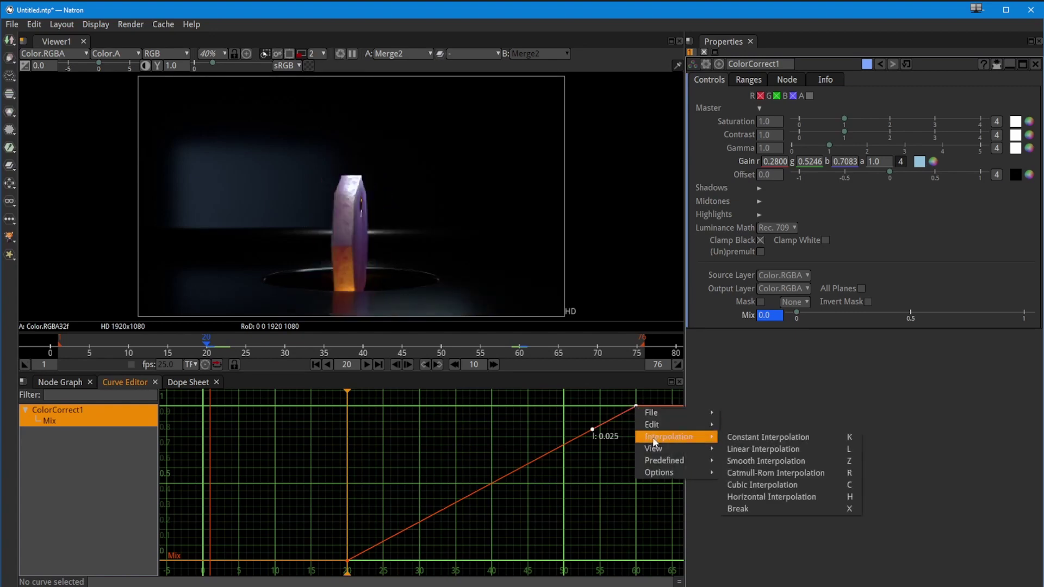
{"action": "left_click", "coordinate": [745, 498]}
{"action": "key", "text": "ctrl+z"}
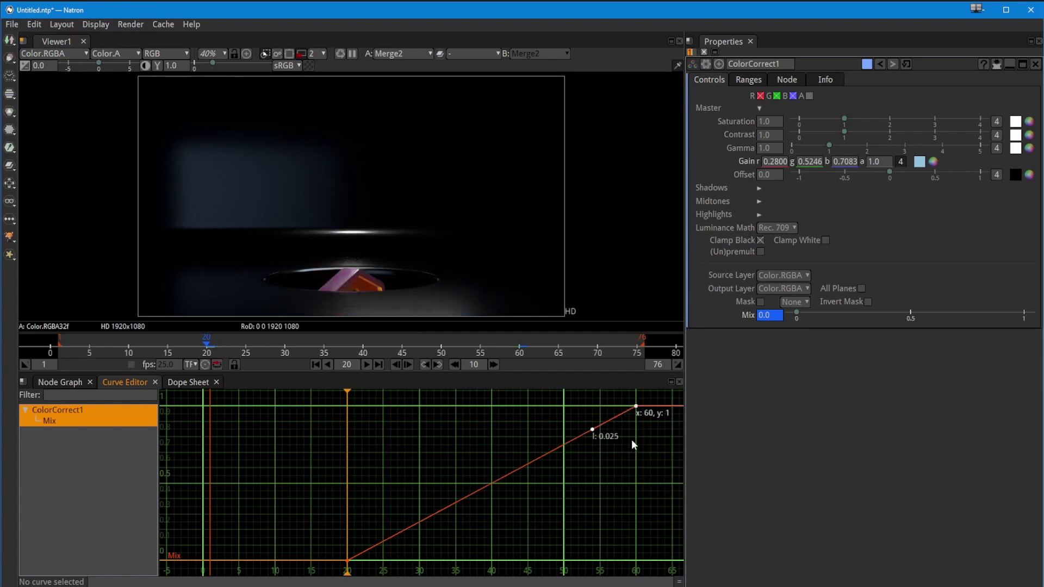
Apply horizontal interpolation to the Mix keyframes at frames 60 and 20 to ease the curve
{"action": "key", "text": "h"}
{"action": "left_click_drag", "start_coordinate": [329, 526], "coordinate": [367, 569]}
{"action": "key", "text": "h"}
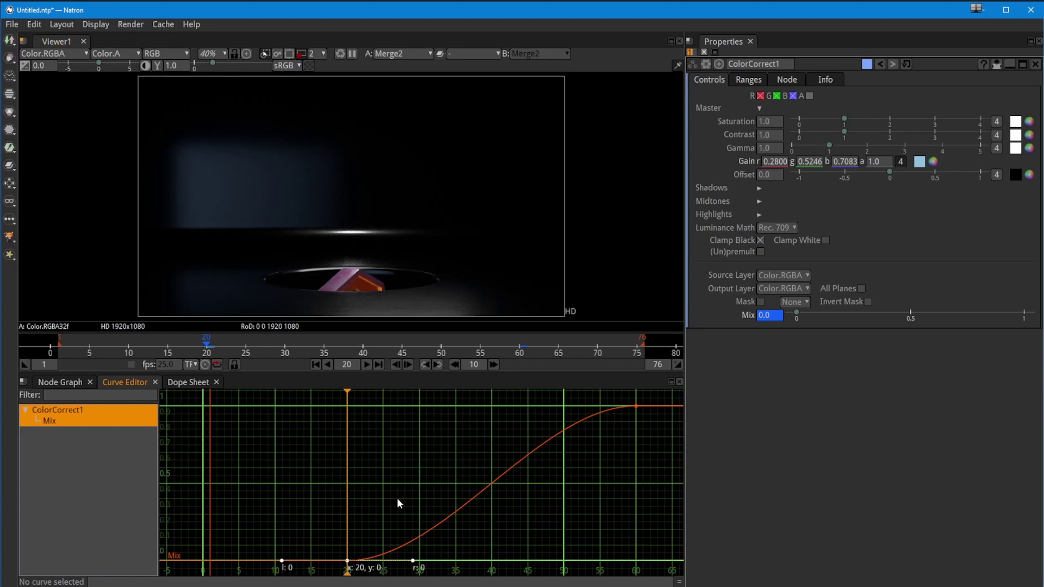
Play the sequence from frame 1 to preview the rim tint fading in
{"action": "left_click", "coordinate": [315, 364]}
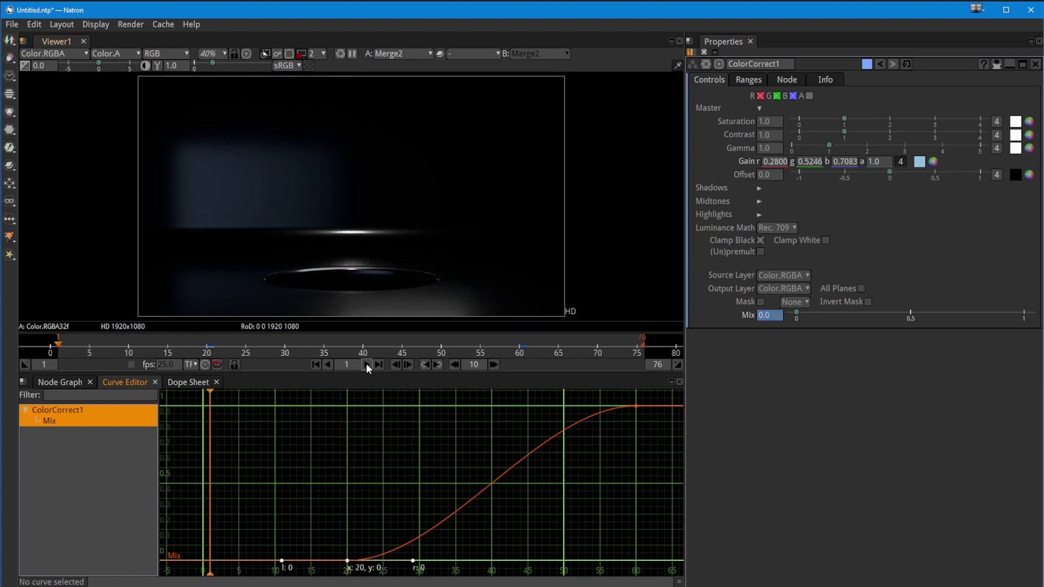
{"action": "left_click", "coordinate": [366, 364]}
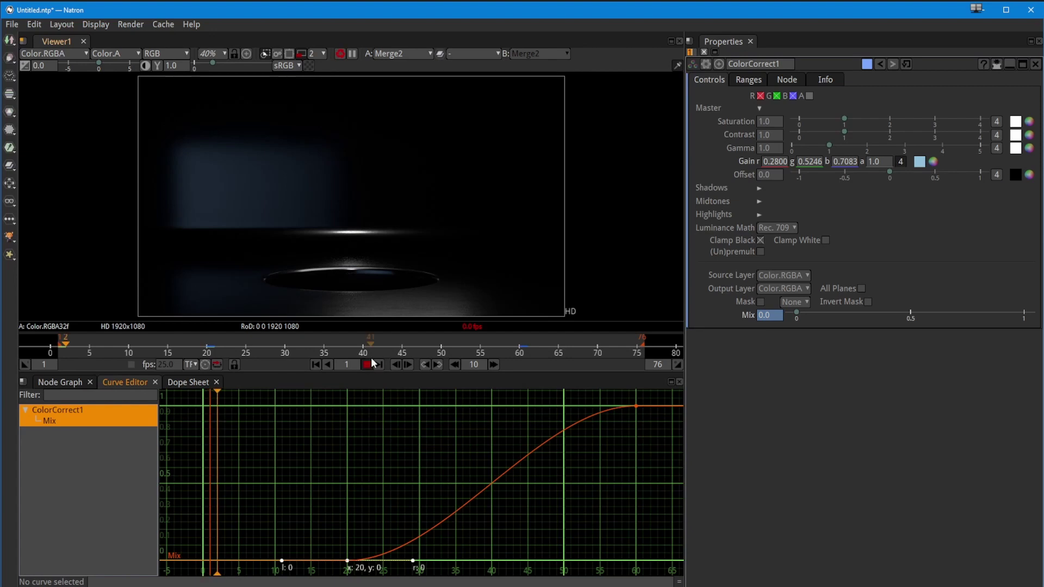
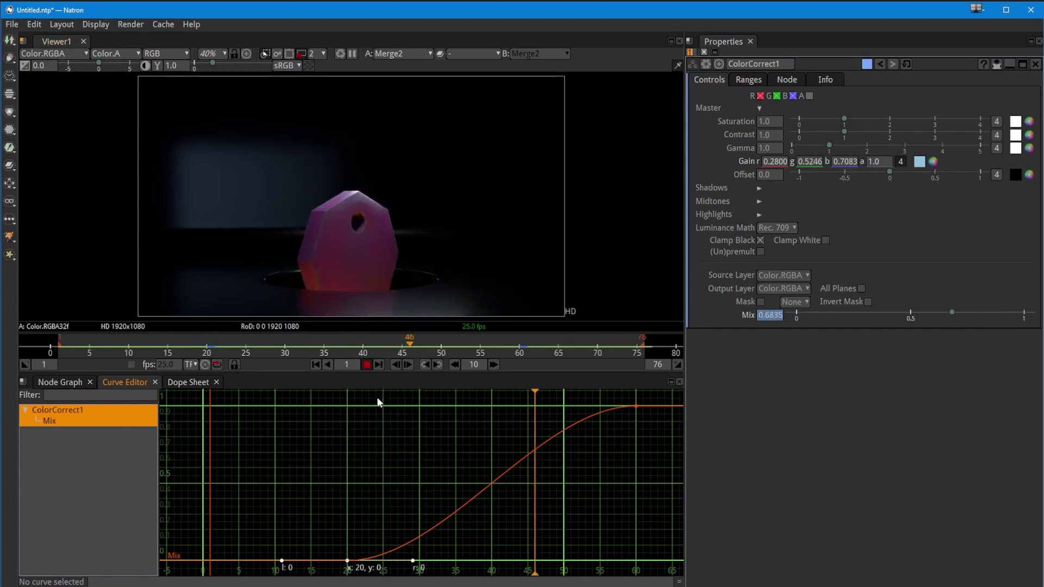
Stop playback and extend the project's frame range to last frame 125
{"action": "left_click", "coordinate": [366, 365]}
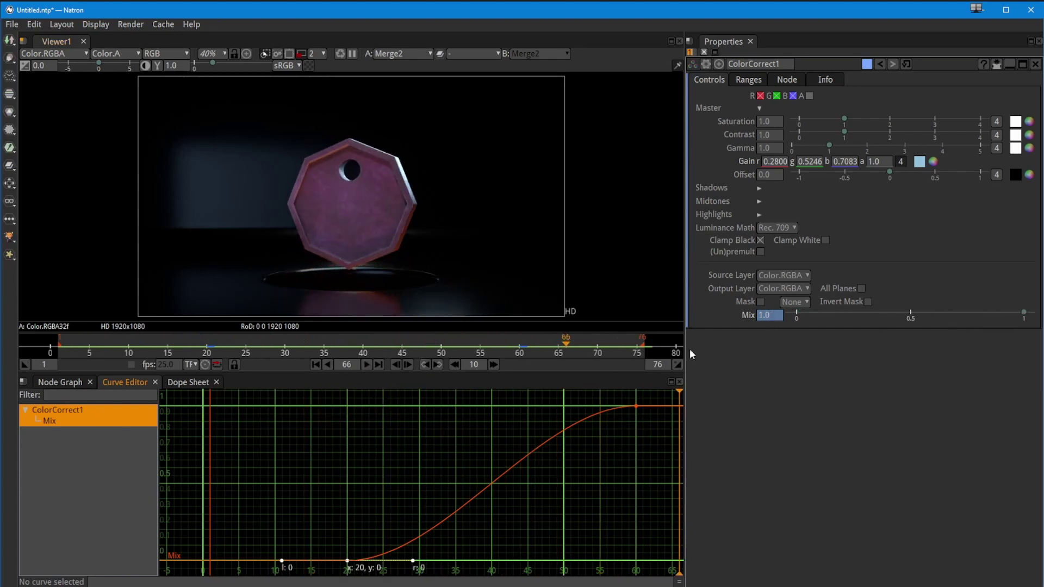
{"action": "key", "text": "s"}
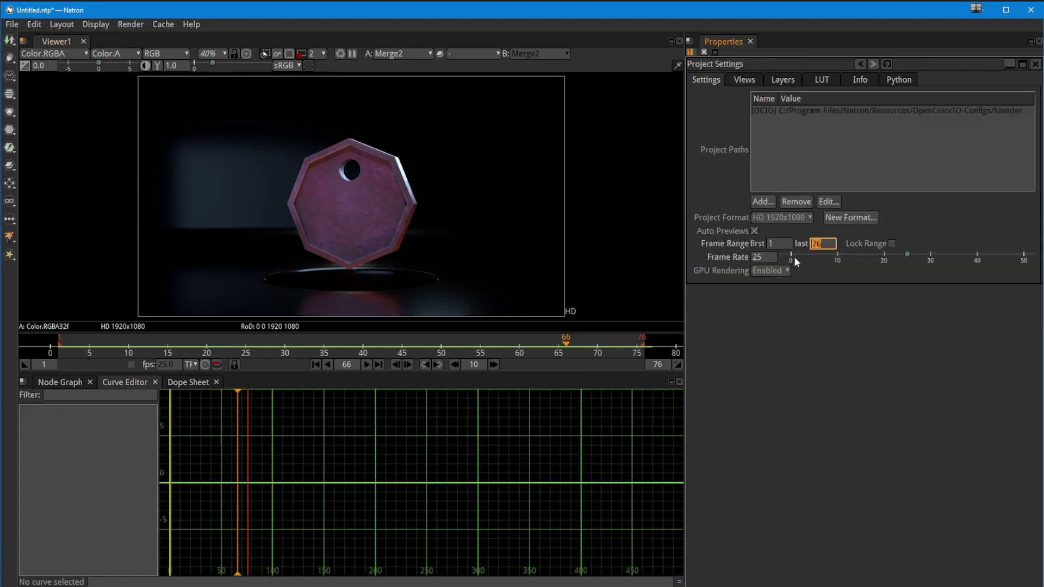
{"action": "key", "text": "Return"}
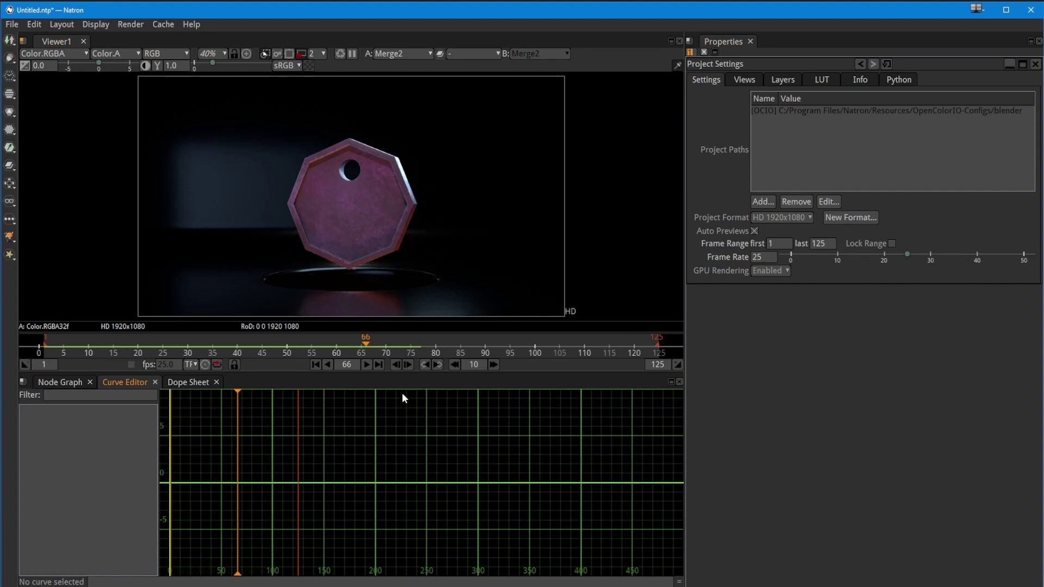
Play and scrub the extended frame range to preview the composite, then return to frame 66
{"action": "left_click", "coordinate": [368, 366]}
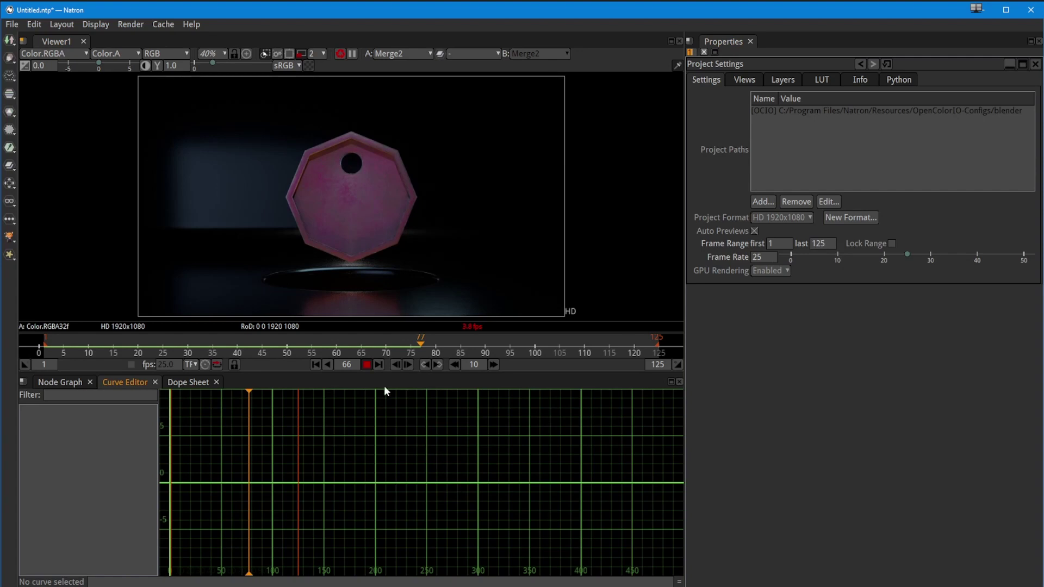
{"action": "left_click", "coordinate": [76, 382]}
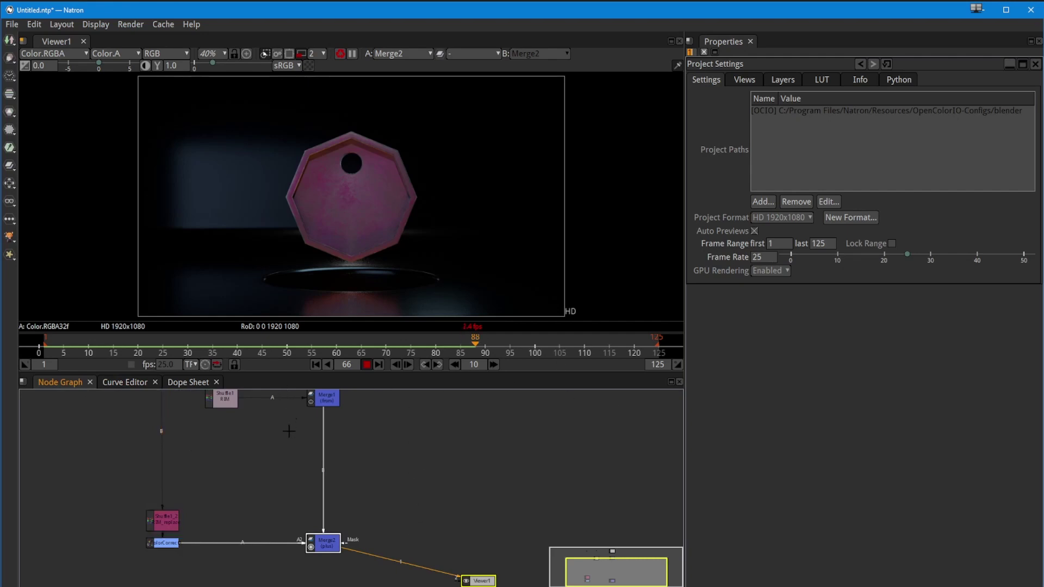
{"action": "left_click_drag", "start_coordinate": [101, 339], "coordinate": [200, 341]}
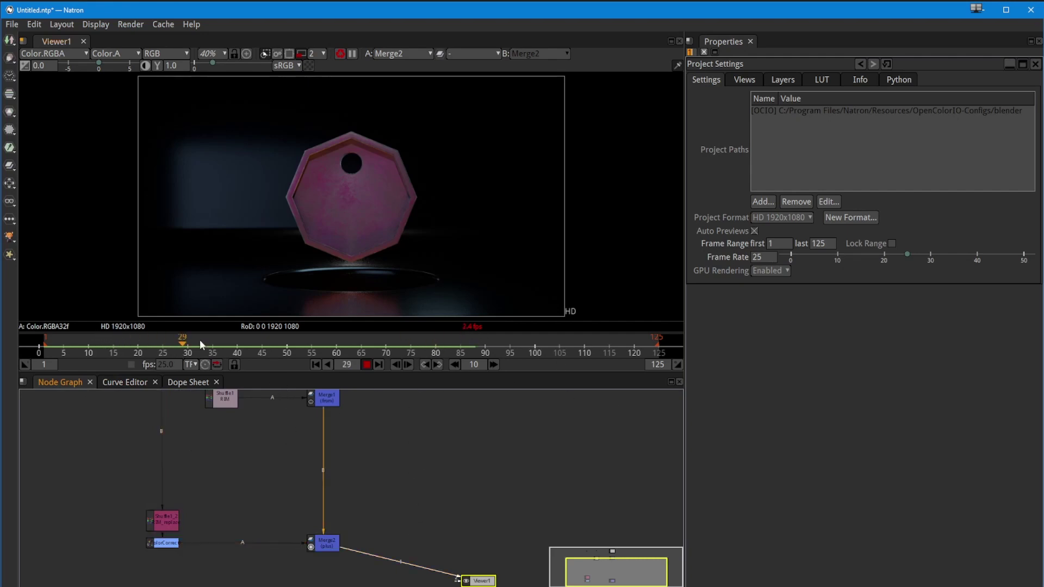
{"action": "left_click_drag", "start_coordinate": [400, 336], "coordinate": [440, 365]}
{"action": "left_click", "coordinate": [451, 446]}
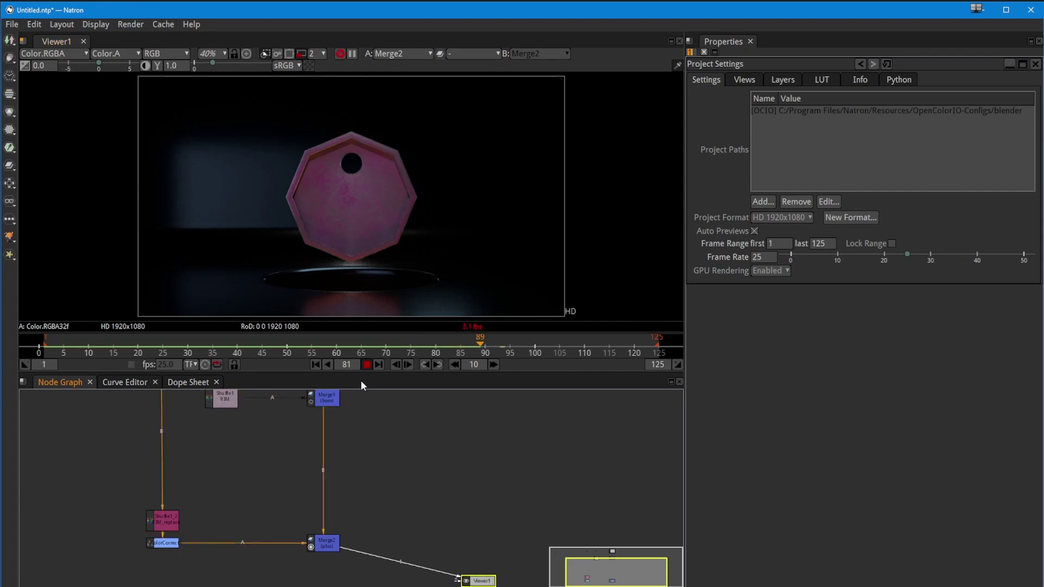
{"action": "left_click", "coordinate": [367, 366]}
{"action": "left_click_drag", "start_coordinate": [268, 461], "coordinate": [265, 511]}
{"action": "left_click_drag", "start_coordinate": [315, 343], "coordinate": [367, 360]}
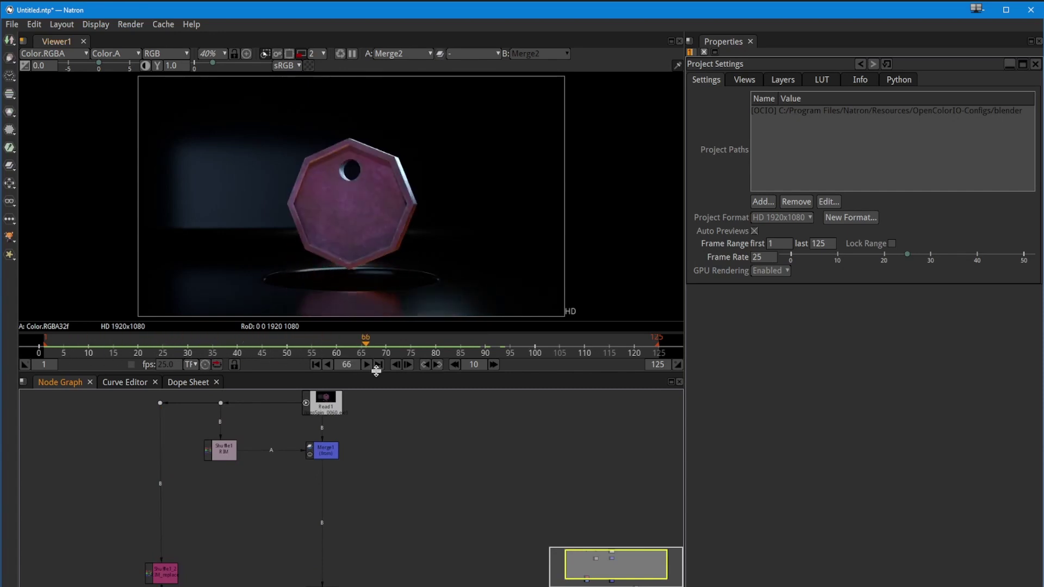
Duplicate the Shuffle1 RIM node, connect the copy to the dot on Read1's branch, and place it just below Shuffle1
{"action": "left_click", "coordinate": [219, 448]}
{"action": "left_click_drag", "start_coordinate": [219, 448], "coordinate": [249, 451]}
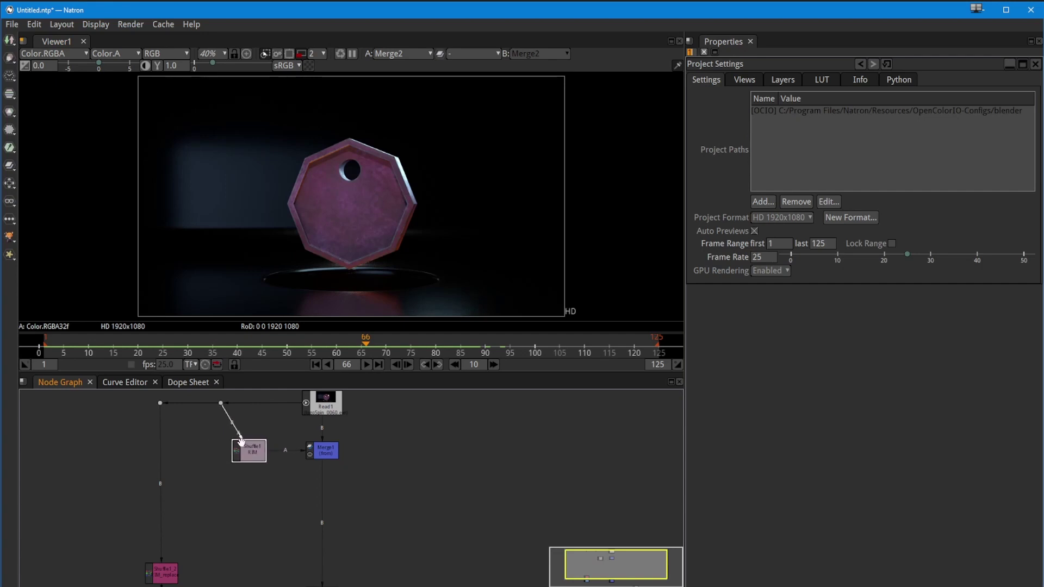
{"action": "left_click", "coordinate": [215, 502]}
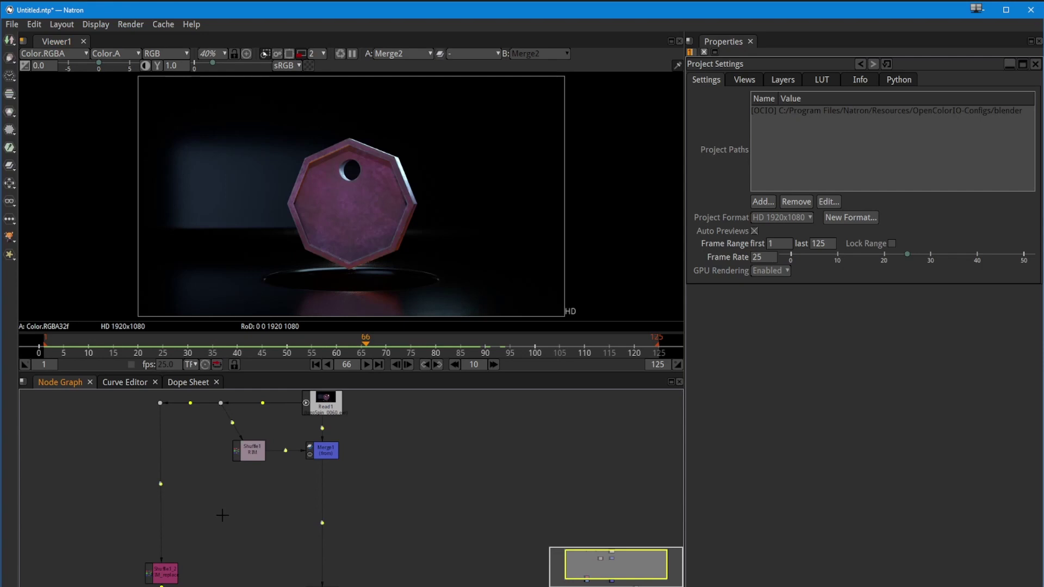
{"action": "key", "text": "ctrl+v"}
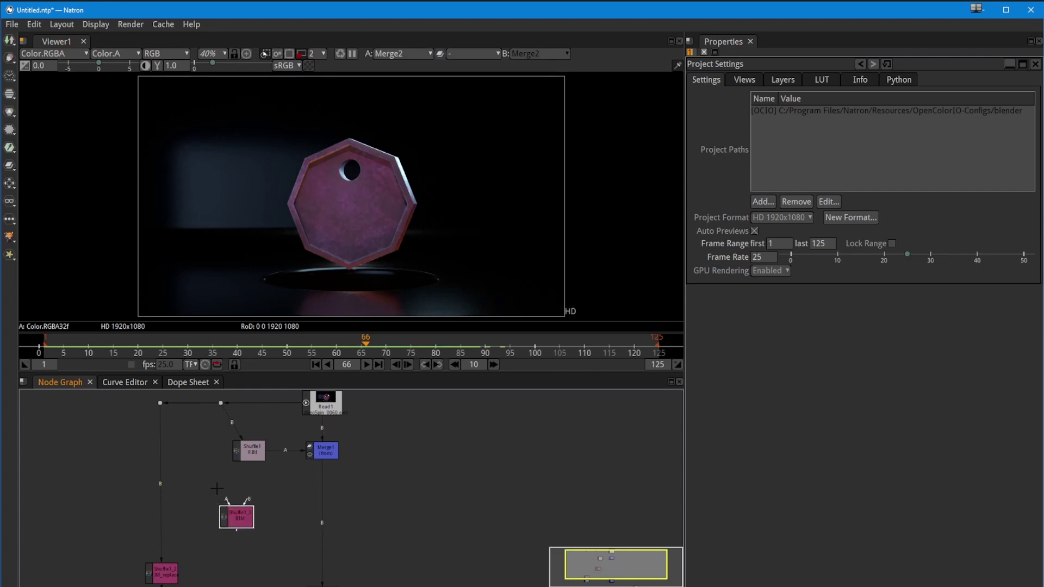
{"action": "left_click_drag", "start_coordinate": [244, 496], "coordinate": [220, 403]}
{"action": "left_click_drag", "start_coordinate": [241, 511], "coordinate": [248, 495]}
{"action": "left_click_drag", "start_coordinate": [250, 452], "coordinate": [257, 454]}
{"action": "left_click_drag", "start_coordinate": [248, 504], "coordinate": [260, 485]}
Set Shuffle1_3's R, G and B channels to B.ViewLayer.Combined_left and show the node's output in the viewer
{"action": "double_click", "coordinate": [260, 485]}
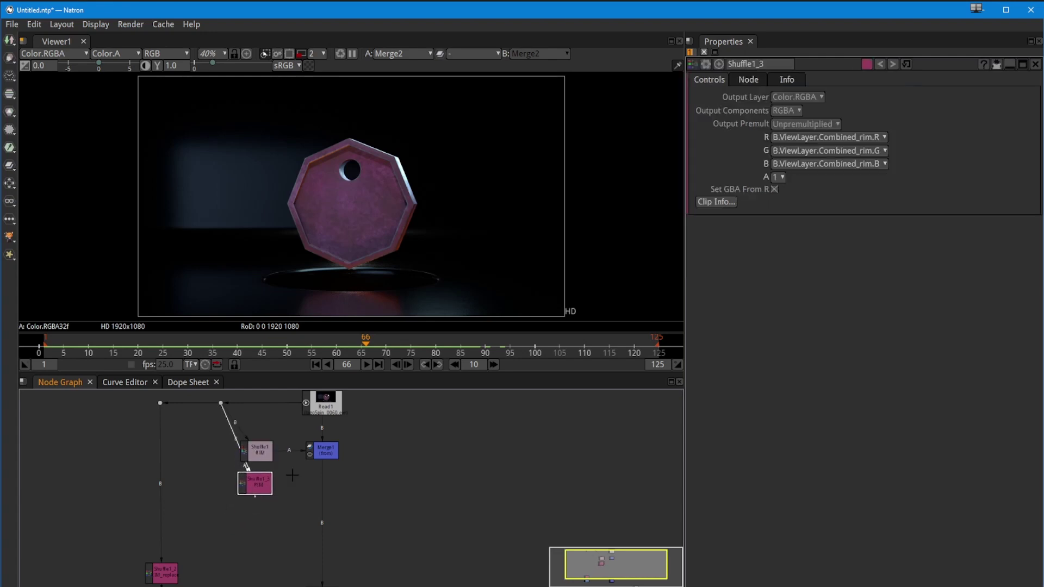
{"action": "left_click", "coordinate": [837, 136]}
{"action": "left_click", "coordinate": [838, 136]}
{"action": "left_click", "coordinate": [839, 151]}
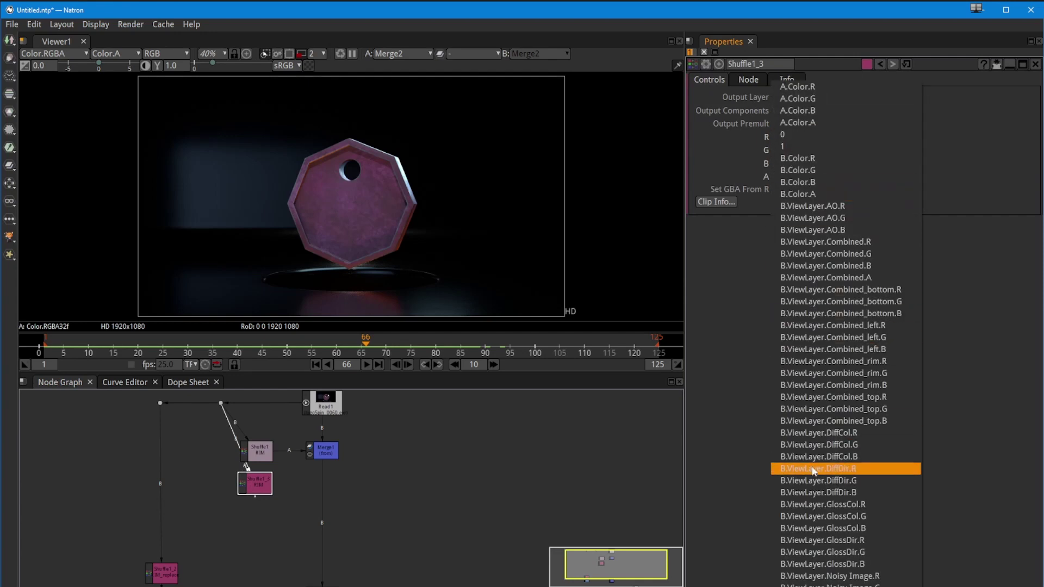
{"action": "left_click", "coordinate": [819, 334]}
{"action": "key", "text": "1"}
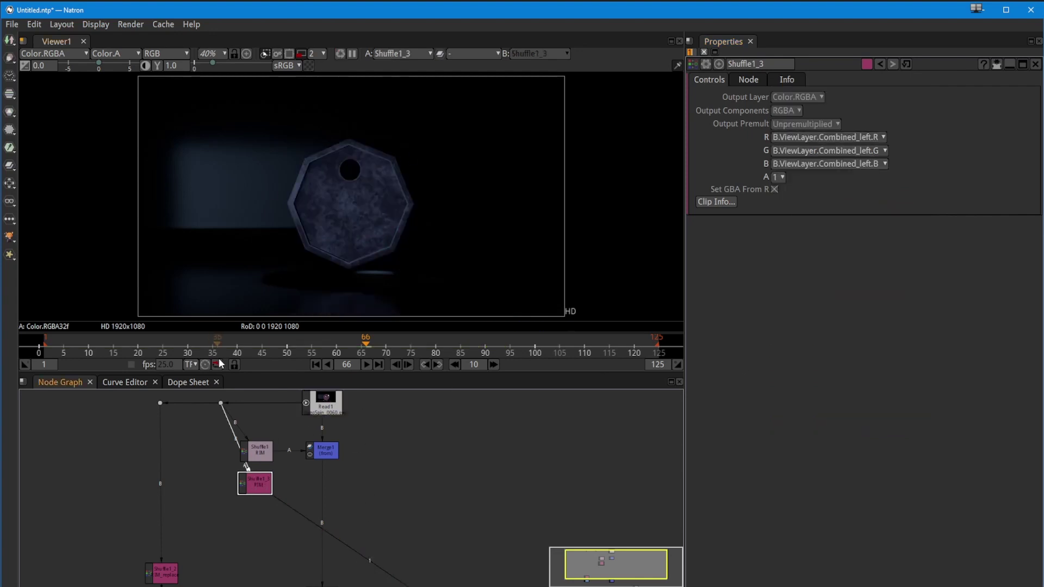
Insert a Merge node after Merge1, connect its A input to Shuffle1_3, and align it beside that node
{"action": "left_click", "coordinate": [327, 455]}
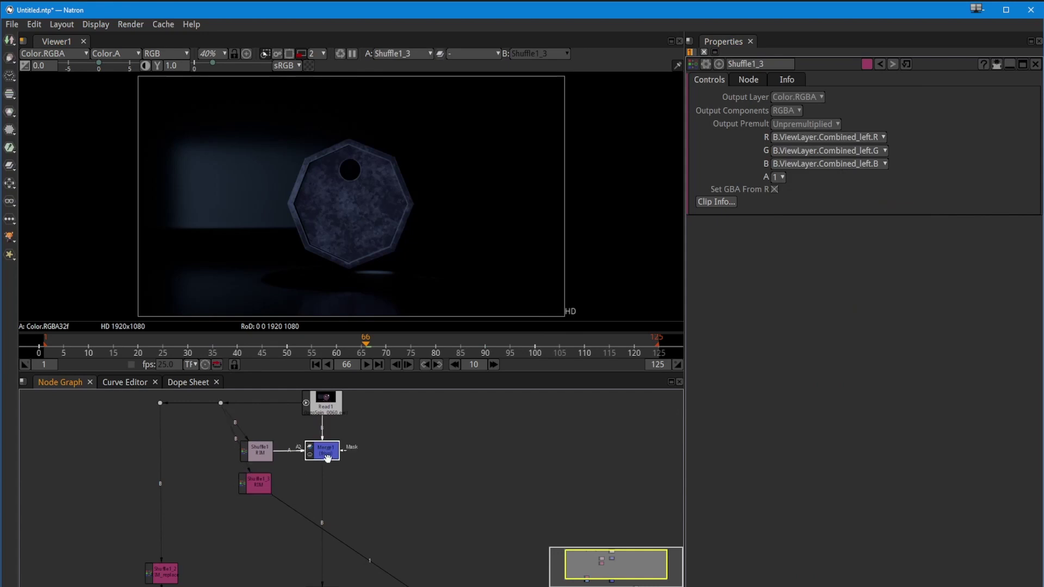
{"action": "key", "text": "m"}
{"action": "left_click_drag", "start_coordinate": [326, 480], "coordinate": [325, 493]}
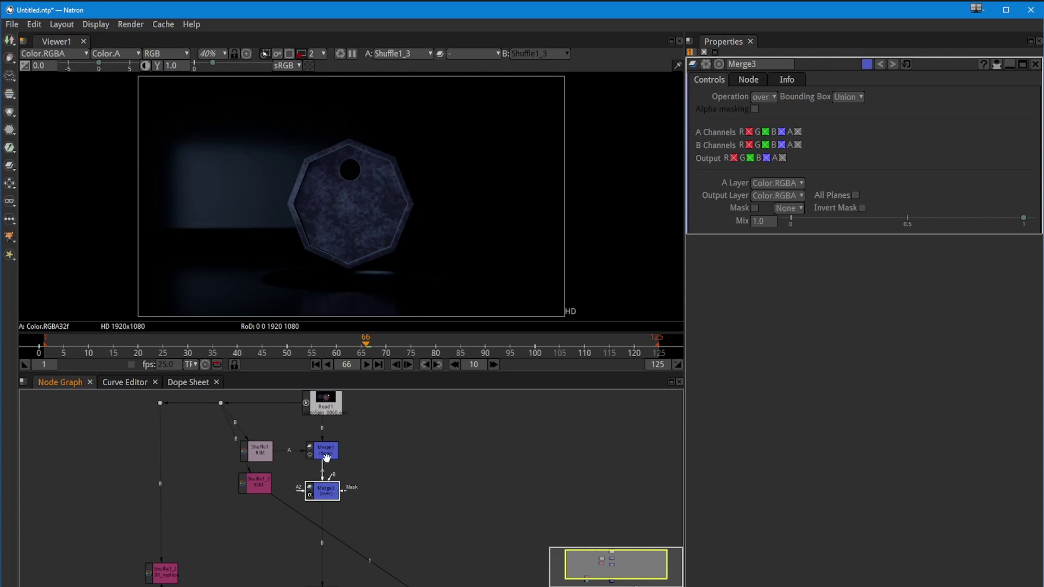
{"action": "left_click_drag", "start_coordinate": [323, 464], "coordinate": [264, 485]}
{"action": "left_click_drag", "start_coordinate": [322, 458], "coordinate": [323, 453]}
{"action": "left_click_drag", "start_coordinate": [322, 490], "coordinate": [322, 482]}
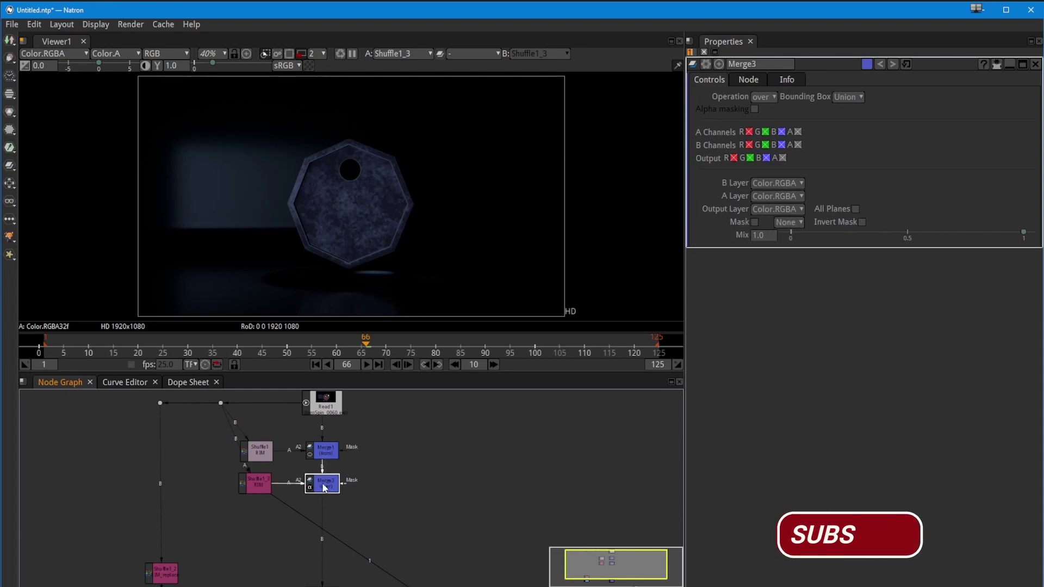
View Merge3's output and set its operation to from so the left light is subtracted
{"action": "key", "text": "1"}
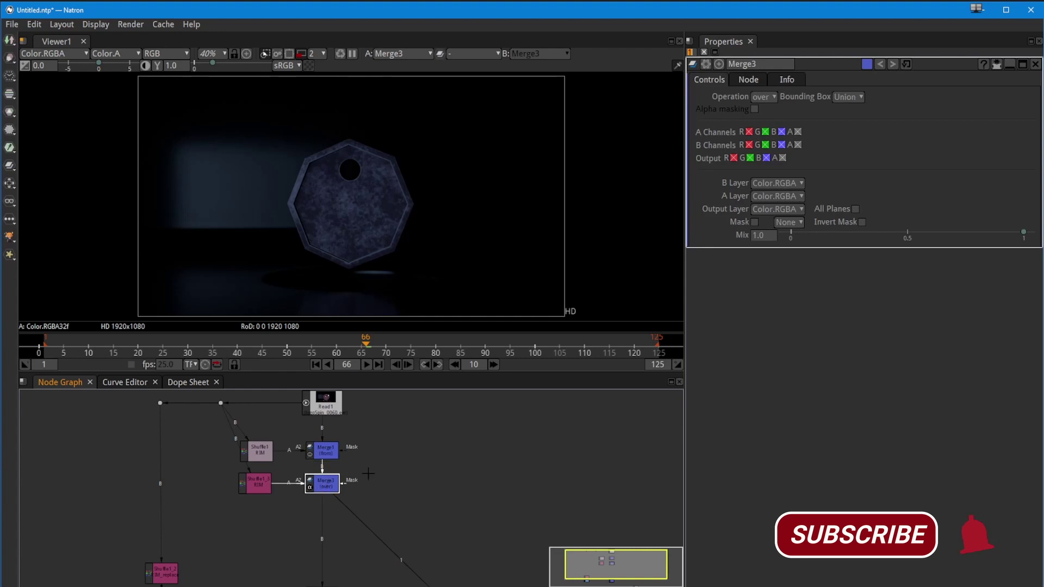
{"action": "left_click", "coordinate": [768, 99]}
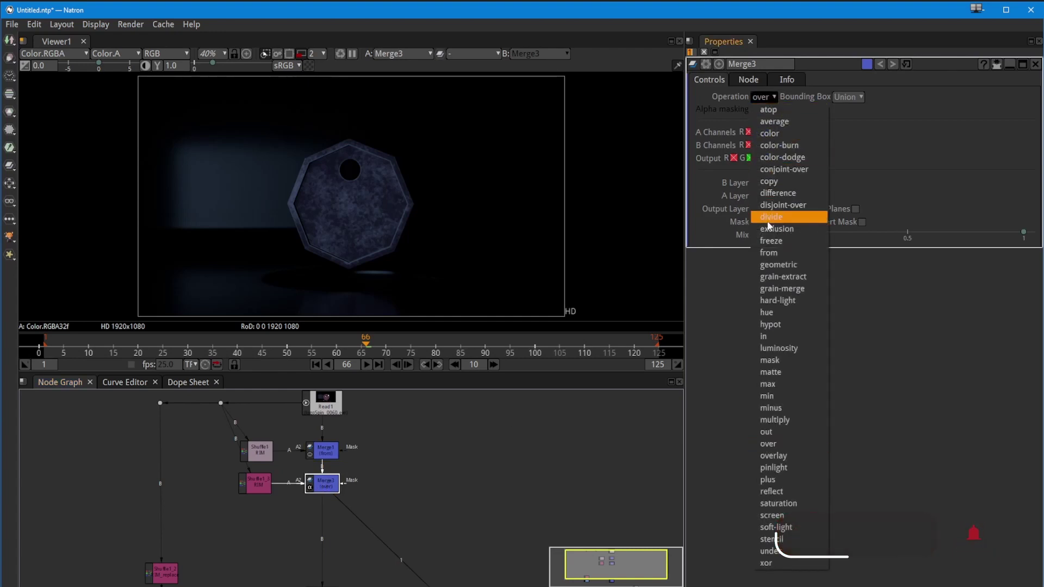
{"action": "left_click", "coordinate": [769, 252]}
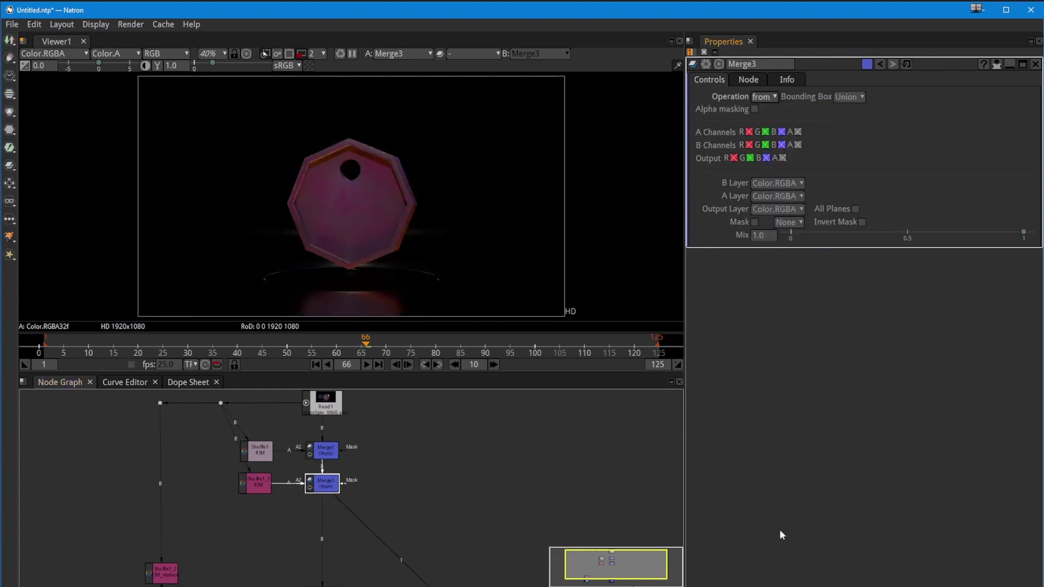
Compare the outputs of Merge1 and Merge3 in the viewer
{"action": "left_click", "coordinate": [318, 453]}
{"action": "key", "text": "1"}
{"action": "left_click", "coordinate": [321, 484]}
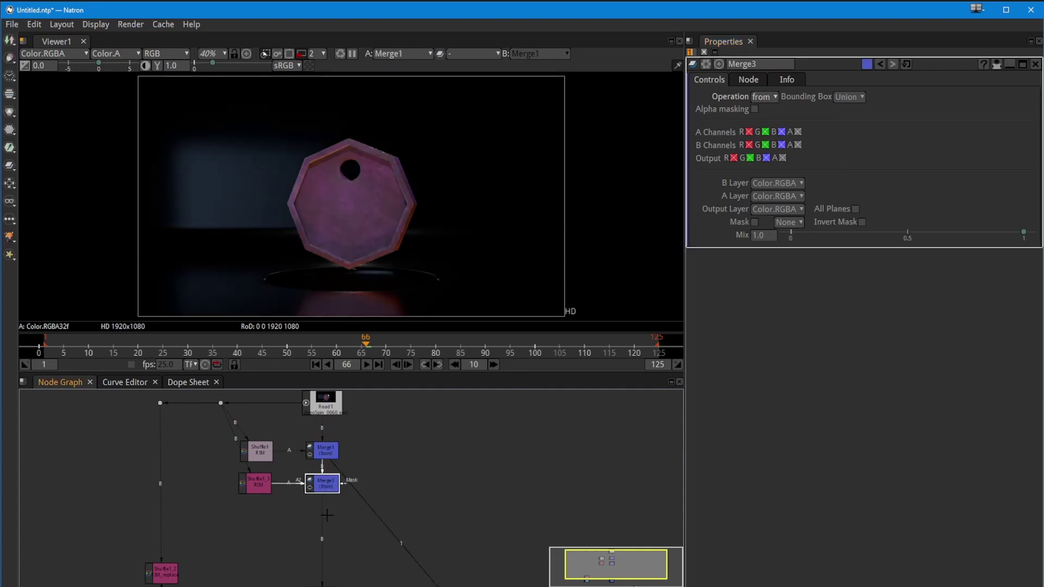
{"action": "key", "text": "1"}
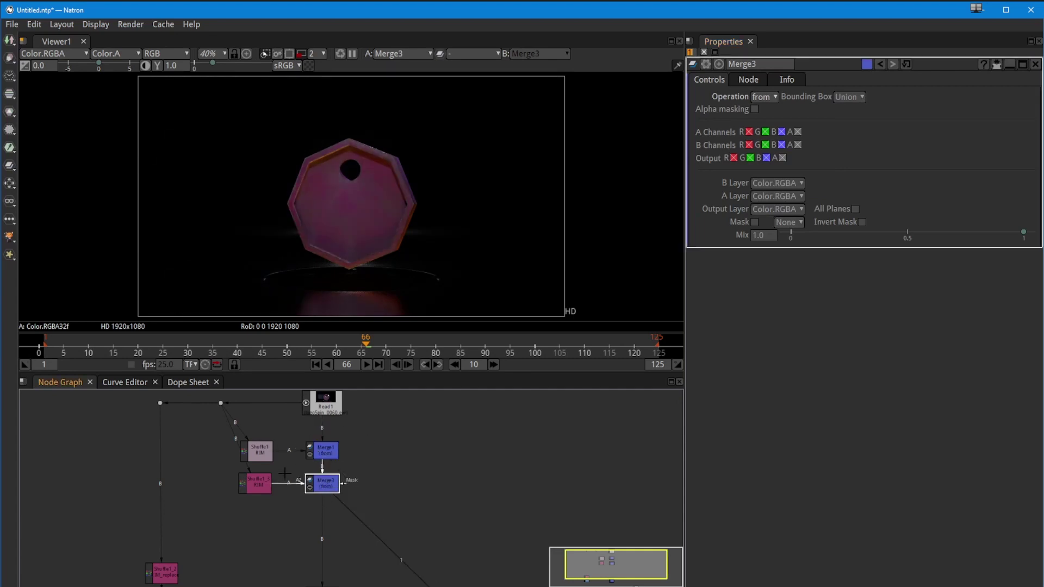
Move the rim replacement Shuffle1_2 and ColorCorrect1 nodes closer to Merge2 to tidy the node graph
{"action": "left_click", "coordinate": [259, 482]}
{"action": "left_click_drag", "start_coordinate": [275, 540], "coordinate": [275, 469]}
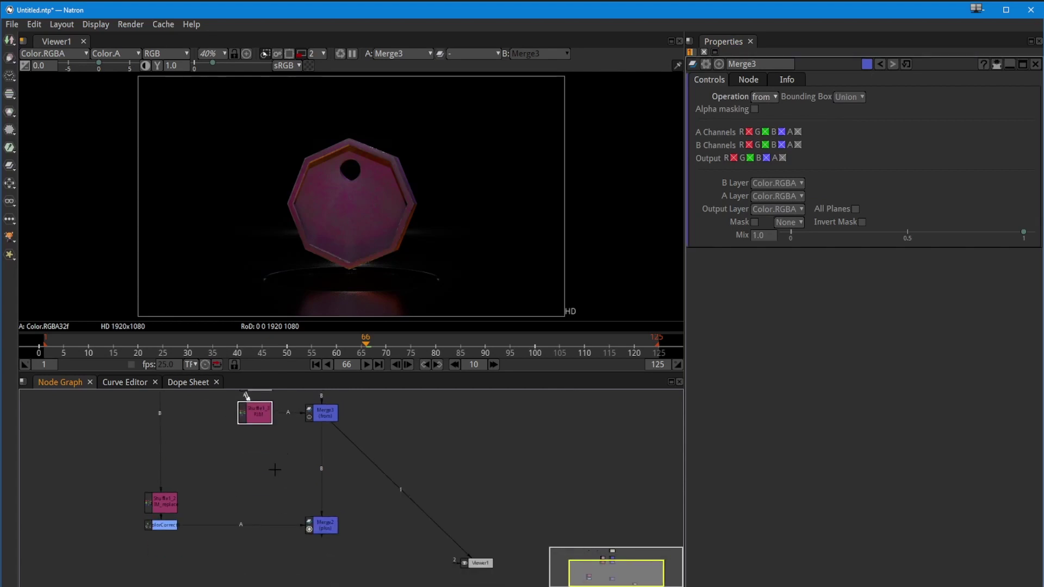
{"action": "mouse_move", "coordinate": [256, 415]}
{"action": "left_mouse_down"}
{"action": "mouse_move", "coordinate": [254, 428]}
{"action": "mouse_move", "coordinate": [256, 415]}
{"action": "left_mouse_up"}
{"action": "left_click_drag", "start_coordinate": [366, 560], "coordinate": [135, 474]}
{"action": "left_click_drag", "start_coordinate": [199, 526], "coordinate": [240, 550]}
{"action": "scroll", "coordinate": [239, 548], "scroll_direction": "down", "scroll_amount": 1}
{"action": "left_click_drag", "start_coordinate": [170, 534], "coordinate": [211, 515]}
{"action": "left_click_drag", "start_coordinate": [229, 564], "coordinate": [154, 489]}
{"action": "left_click_drag", "start_coordinate": [203, 527], "coordinate": [273, 519]}
{"action": "mouse_move", "coordinate": [205, 492]}
{"action": "left_mouse_down"}
{"action": "mouse_move", "coordinate": [205, 527]}
{"action": "mouse_move", "coordinate": [221, 487]}
{"action": "left_mouse_up"}
{"action": "left_click", "coordinate": [215, 504]}
Duplicate the rim replacement Shuffle1_2 node, connect the copy to the Read1 branch, and place it below ColorCorrect1
{"action": "left_click", "coordinate": [288, 510]}
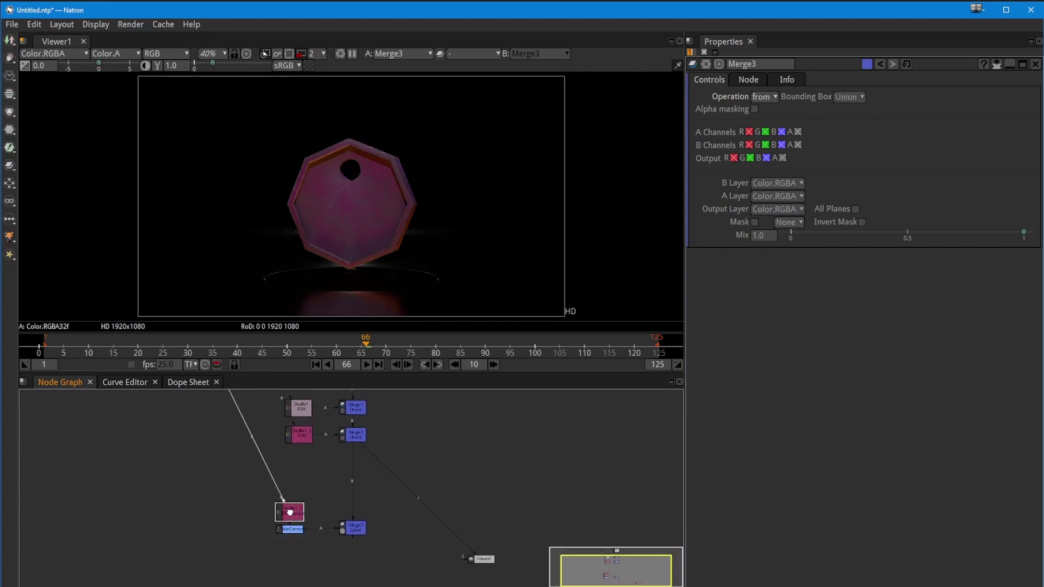
{"action": "left_click", "coordinate": [217, 520]}
{"action": "key", "text": "ctrl+v"}
{"action": "left_click_drag", "start_coordinate": [232, 531], "coordinate": [272, 396]}
{"action": "left_click_drag", "start_coordinate": [252, 476], "coordinate": [212, 413]}
{"action": "left_click_drag", "start_coordinate": [240, 515], "coordinate": [308, 532]}
{"action": "left_click", "coordinate": [360, 529]}
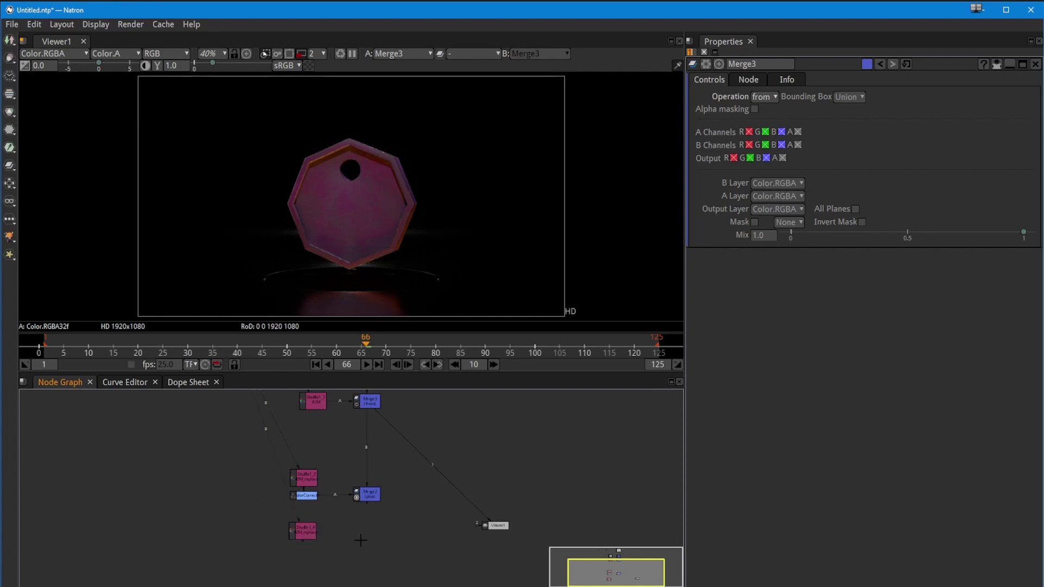
{"action": "left_click", "coordinate": [311, 535]}
{"action": "left_click", "coordinate": [369, 500], "text": "shift"}
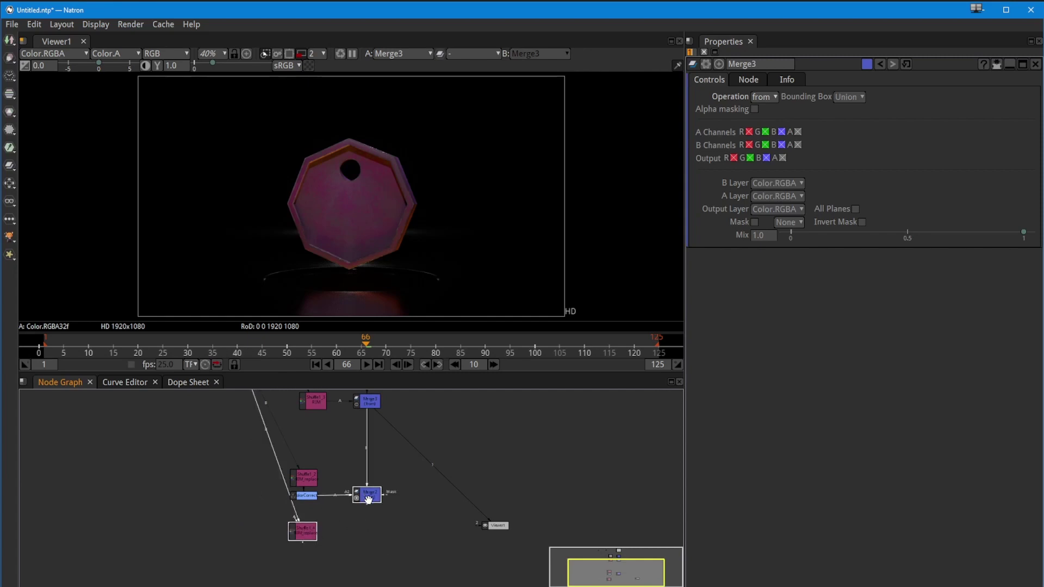
{"action": "key", "text": "m"}
{"action": "left_click_drag", "start_coordinate": [367, 496], "coordinate": [364, 540]}
{"action": "key", "text": "ctrl+z"}
{"action": "left_click", "coordinate": [363, 540]}
{"action": "mouse_move", "coordinate": [367, 500]}
{"action": "left_mouse_down"}
{"action": "mouse_move", "coordinate": [391, 529]}
{"action": "mouse_move", "coordinate": [364, 498]}
{"action": "left_mouse_up"}
{"action": "left_click", "coordinate": [365, 497]}
{"action": "key", "text": "Delete"}
Add a Merge node joining Shuffle1_4 as A with Merge2 as B, place it below Merge2, and set its operation to plus
{"action": "left_click", "coordinate": [306, 533]}
{"action": "key", "text": "m"}
{"action": "left_click_drag", "start_coordinate": [306, 556], "coordinate": [366, 496]}
{"action": "left_click_drag", "start_coordinate": [361, 534], "coordinate": [368, 533]}
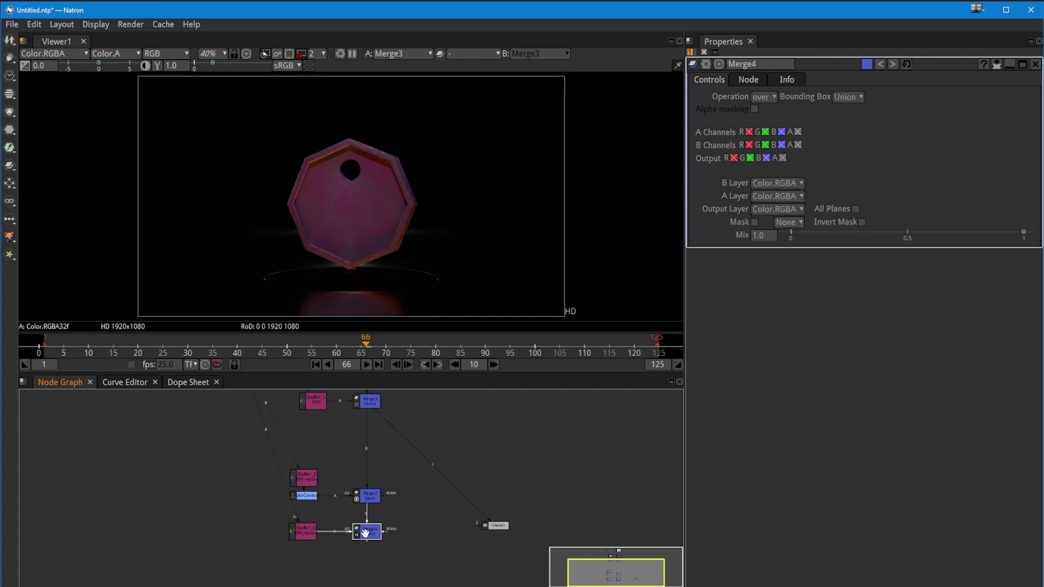
{"action": "left_click", "coordinate": [763, 97]}
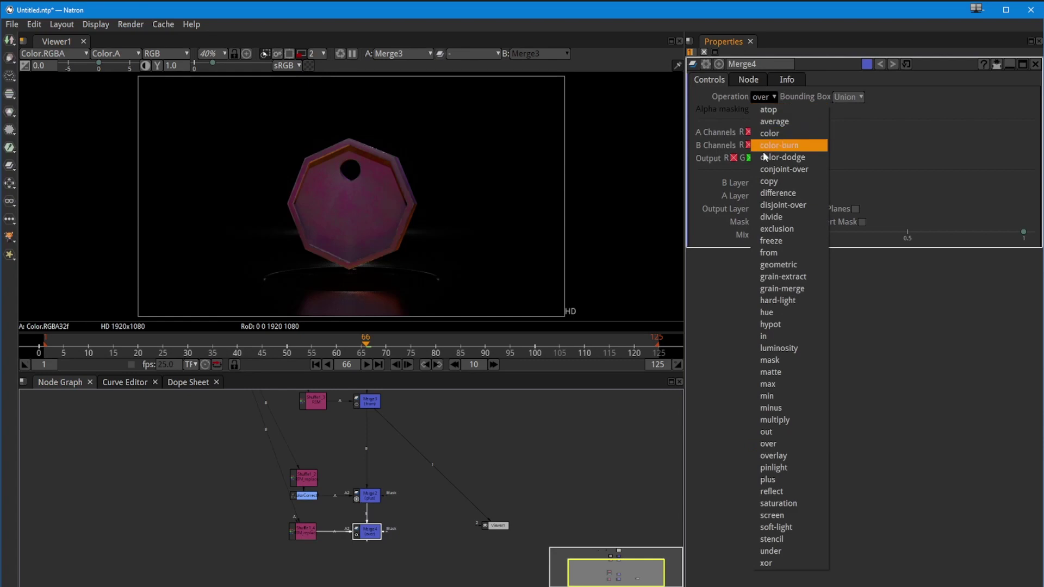
{"action": "left_click", "coordinate": [768, 480]}
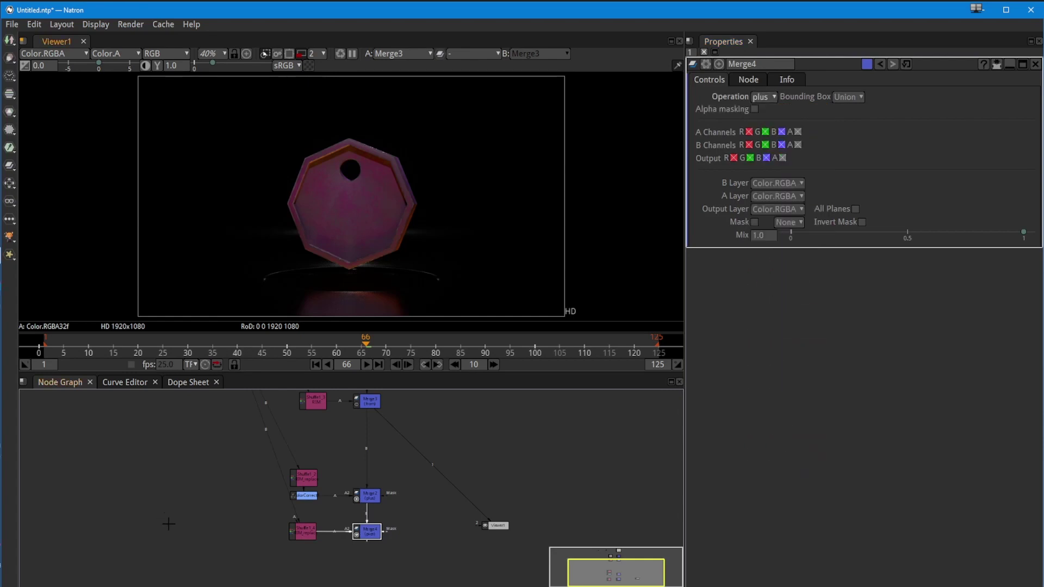
Show Merge2's output in the viewer to check the restored rim light
{"action": "left_click", "coordinate": [296, 535]}
{"action": "left_click", "coordinate": [368, 529]}
{"action": "left_click", "coordinate": [376, 496]}
{"action": "key", "text": "1"}
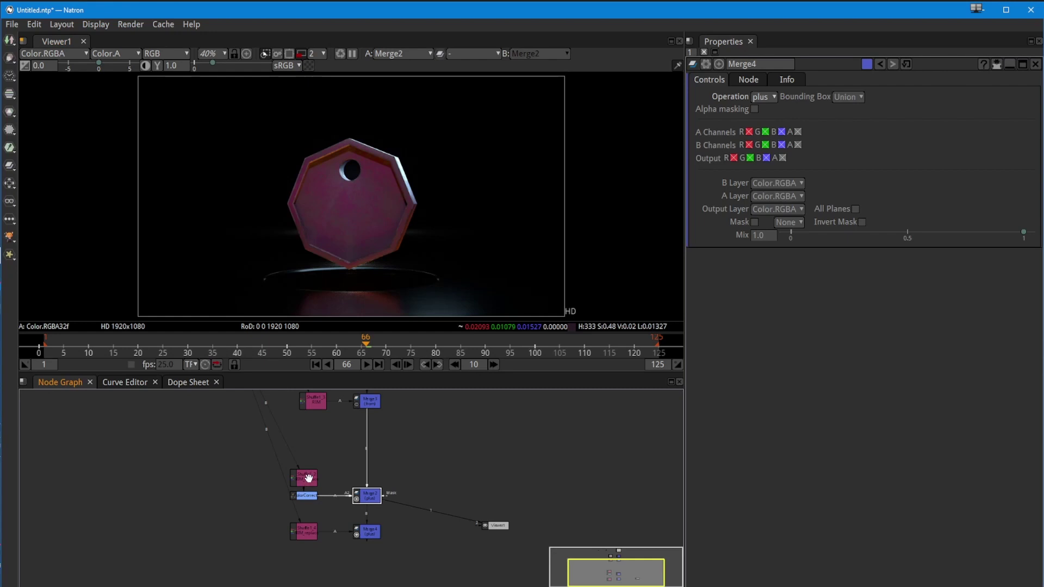
Set Shuffle1_4's R, G and B channels to B.ViewLayer.Combined_left
{"action": "left_click", "coordinate": [306, 536]}
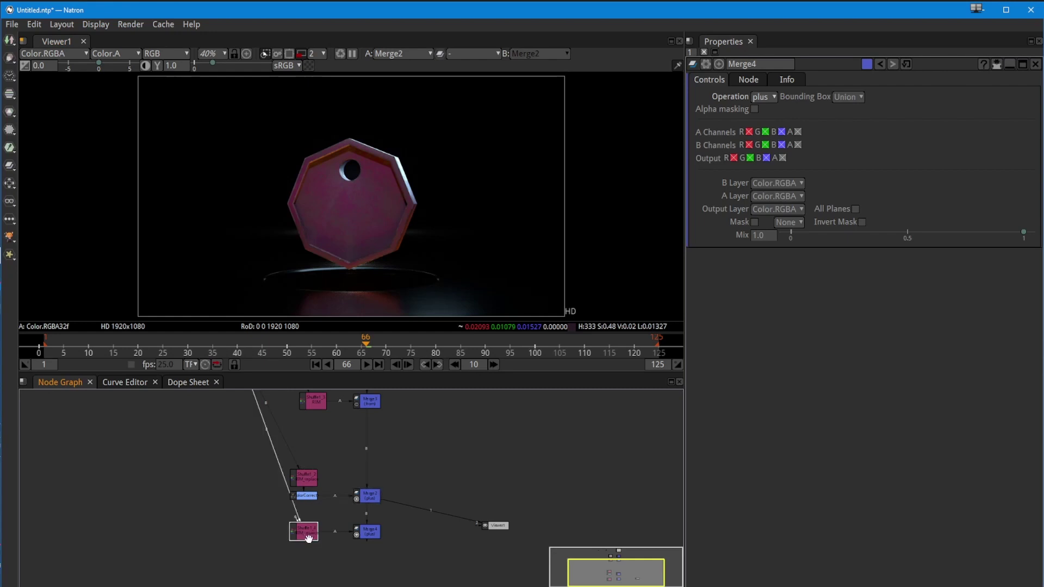
{"action": "double_click", "coordinate": [309, 538]}
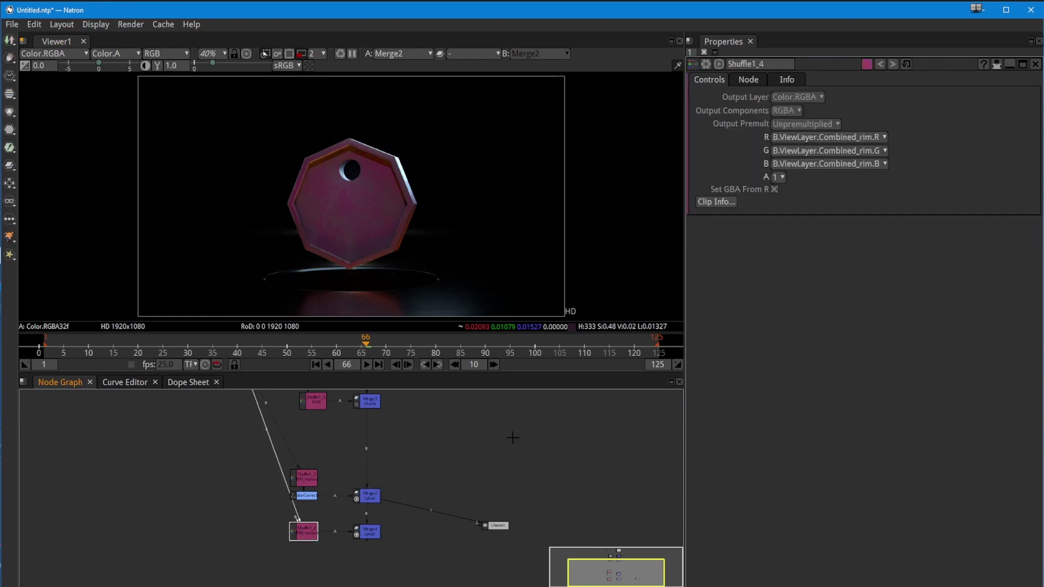
{"action": "left_click", "coordinate": [854, 138]}
{"action": "left_click", "coordinate": [847, 325]}
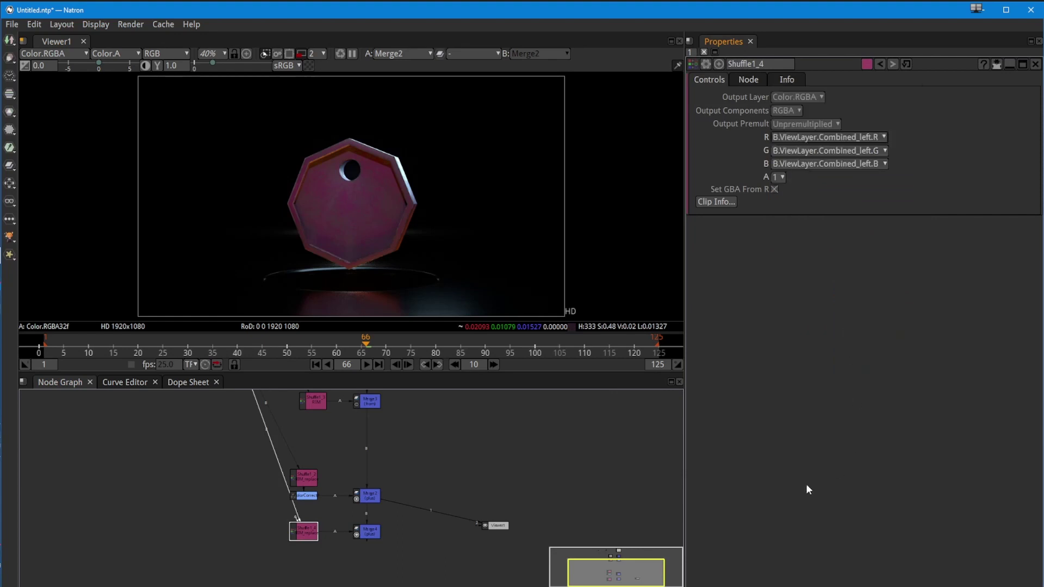
Alternate the viewer between Merge1 and Merge3 to examine the effect of subtracting the left light
{"action": "left_click_drag", "start_coordinate": [351, 420], "coordinate": [348, 469]}
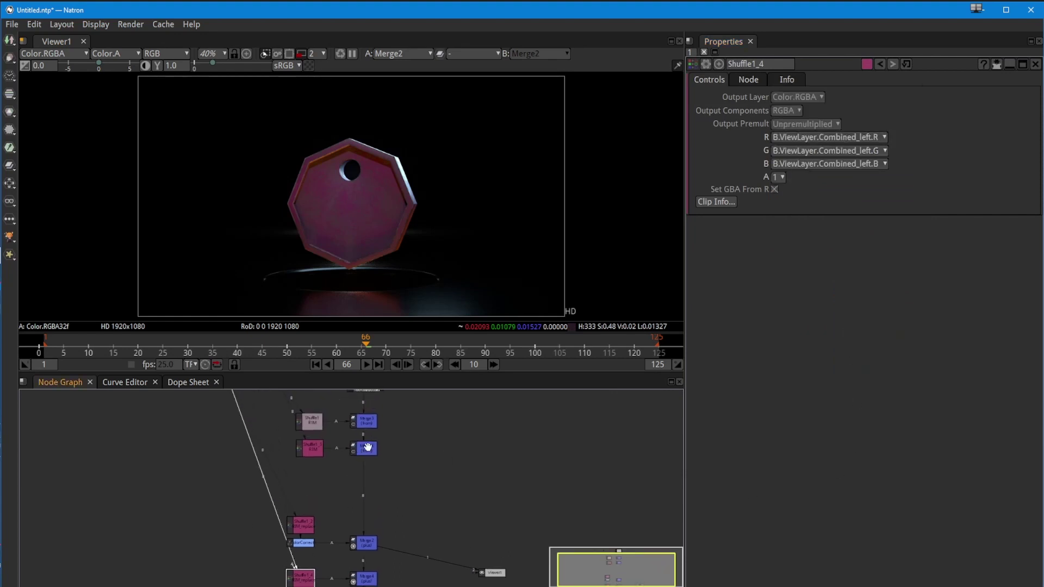
{"action": "left_click", "coordinate": [368, 452]}
{"action": "key", "text": "1"}
{"action": "mouse_move", "coordinate": [336, 418]}
{"action": "left_mouse_down"}
{"action": "mouse_move", "coordinate": [343, 469]}
{"action": "mouse_move", "coordinate": [326, 402]}
{"action": "left_mouse_up"}
{"action": "left_click", "coordinate": [374, 431]}
{"action": "key", "text": "1"}
{"action": "left_click", "coordinate": [371, 473]}
{"action": "key", "text": "1"}
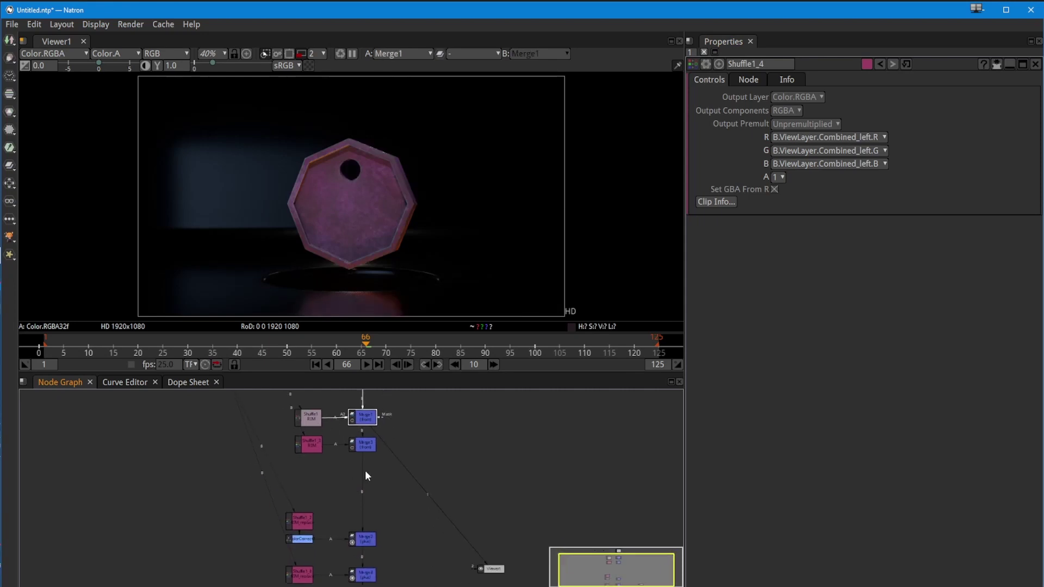
{"action": "left_click", "coordinate": [361, 447]}
{"action": "key", "text": "1"}
Open Shuffle1_3's node label for editing
{"action": "double_click", "coordinate": [308, 445]}
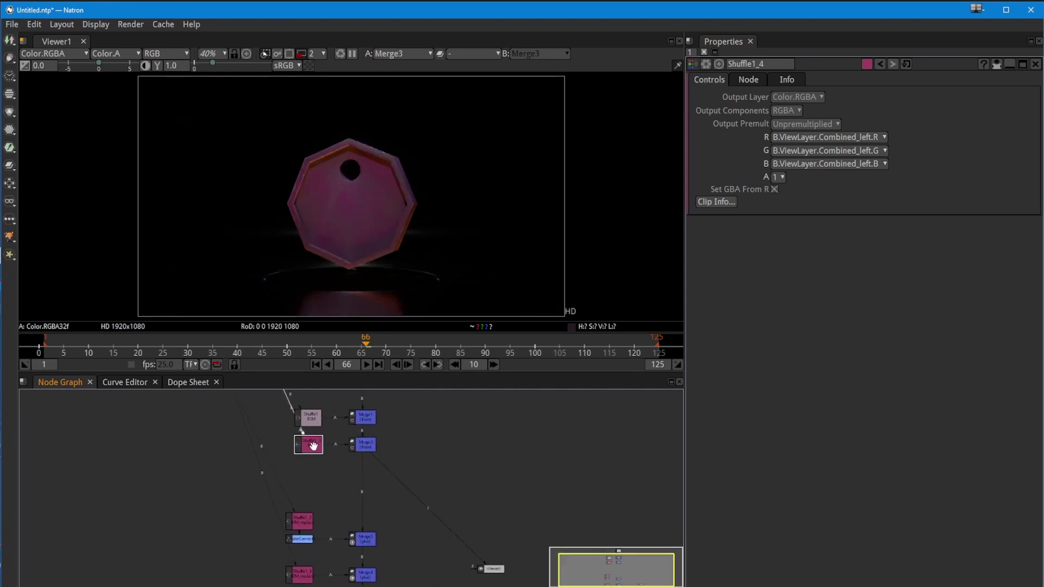
{"action": "left_click", "coordinate": [753, 81]}
{"action": "left_click", "coordinate": [826, 101]}
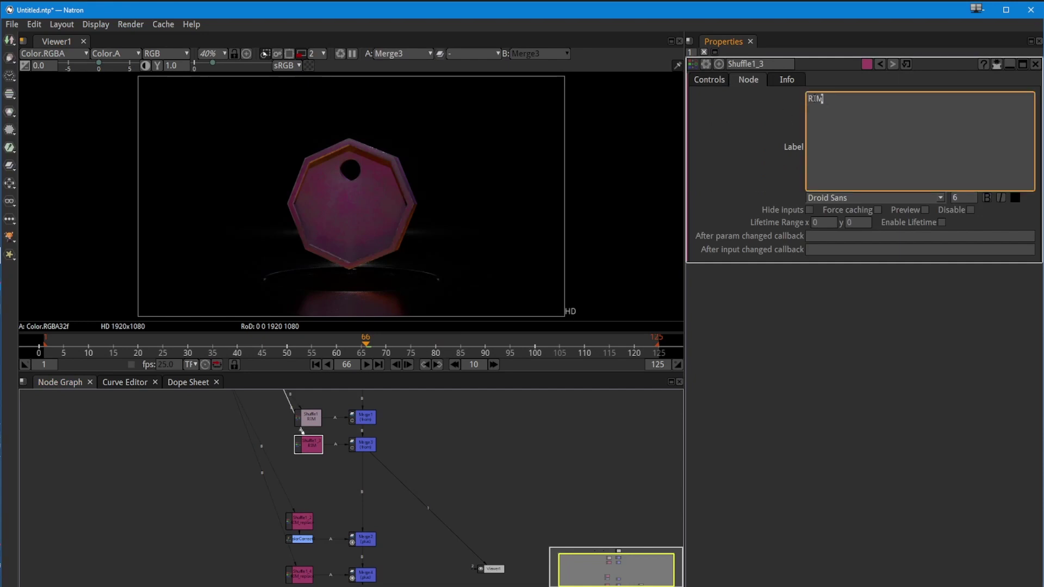
Label the Shuffle1_3 node LEFT and the Shuffle1_4 node LEFT_replace
{"action": "type", "text": "LEFT"}
{"action": "left_click", "coordinate": [284, 533]}
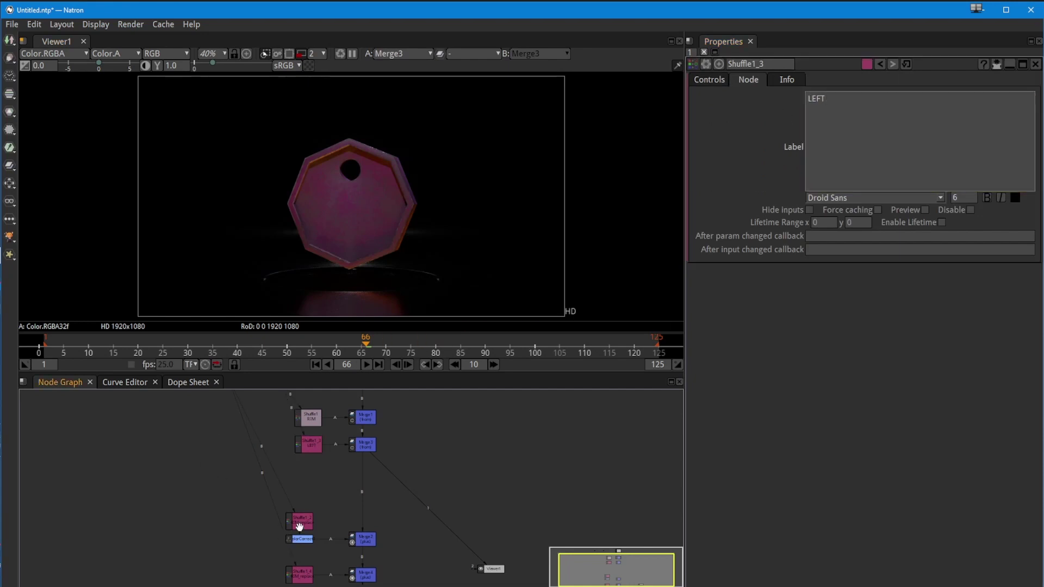
{"action": "left_click", "coordinate": [303, 575]}
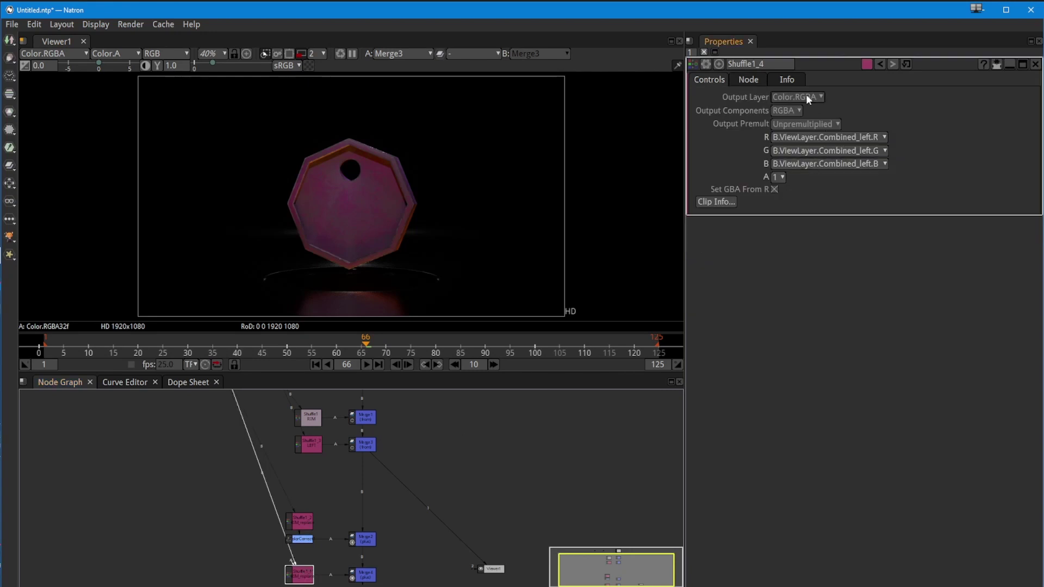
{"action": "left_click", "coordinate": [753, 80]}
{"action": "left_click_drag", "start_coordinate": [871, 102], "coordinate": [786, 91]}
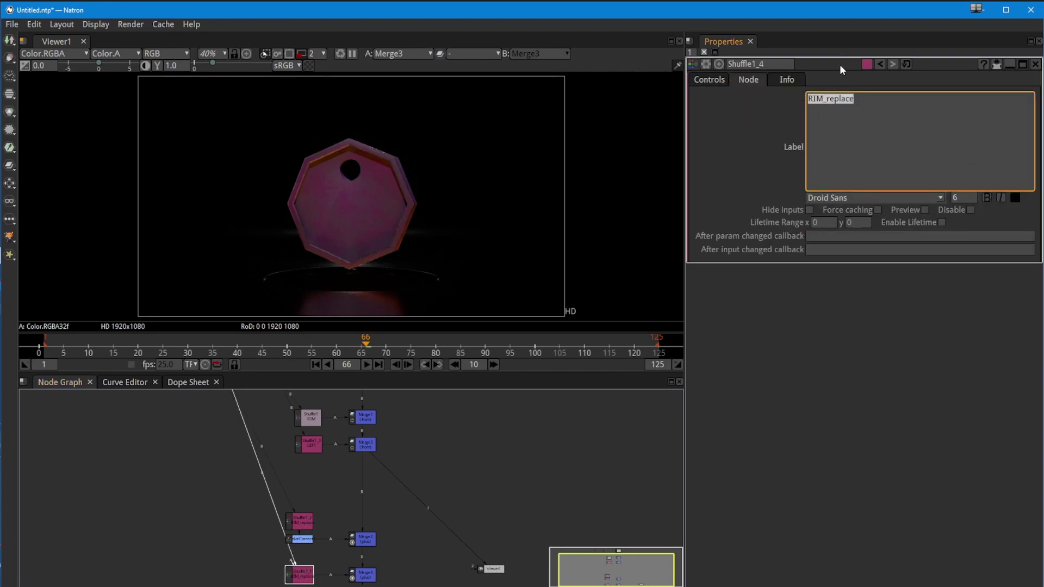
{"action": "type", "text": "LEFT_replace"}
{"action": "left_click", "coordinate": [395, 421]}
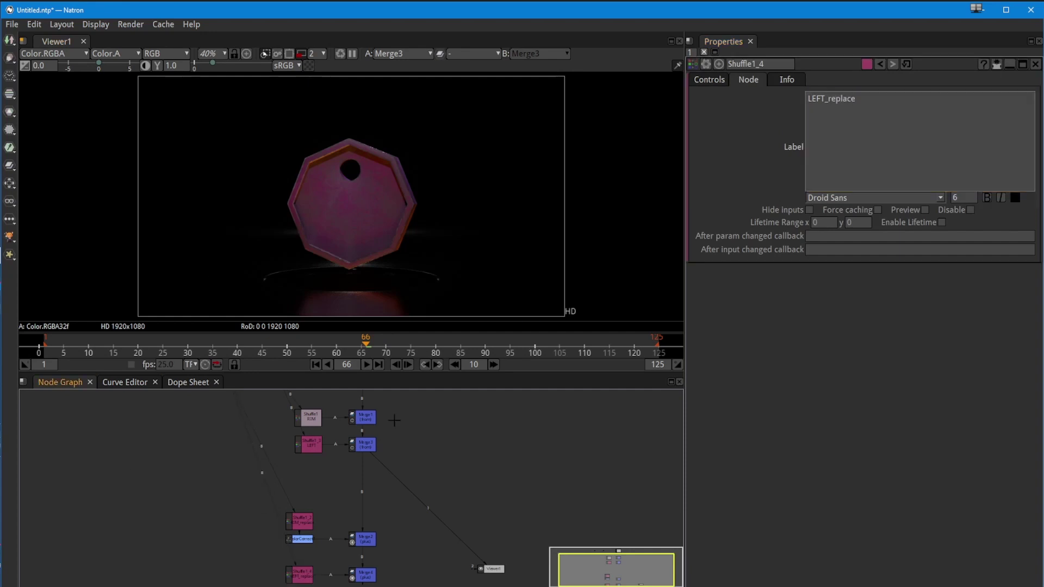
View the Merge2 result and open the settings of the ColorCorrect node under RIM_replace
{"action": "left_click_drag", "start_coordinate": [351, 521], "coordinate": [344, 467]}
{"action": "scroll", "coordinate": [344, 489], "scroll_direction": "up", "scroll_amount": 5}
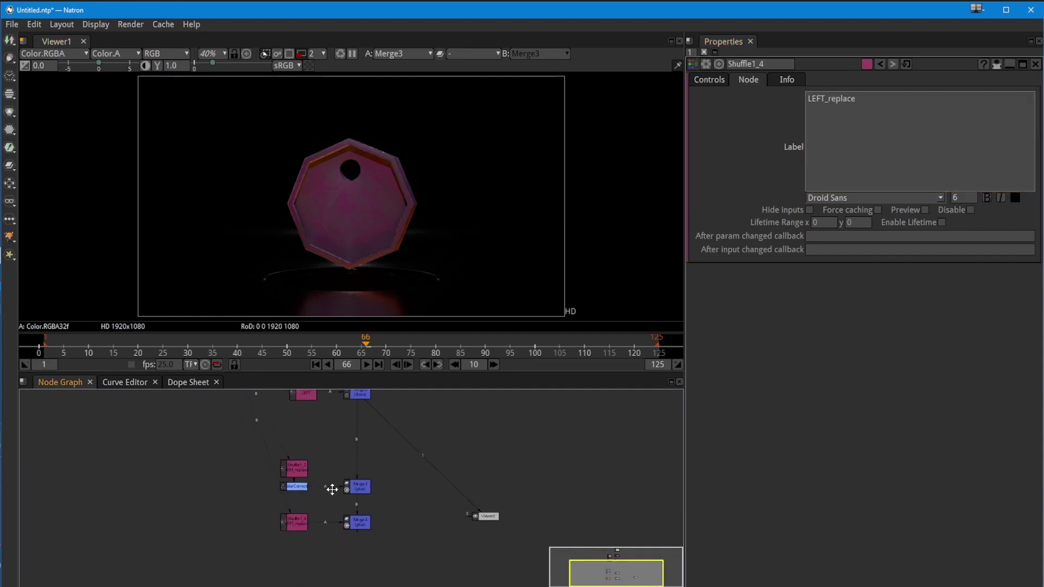
{"action": "left_click_drag", "start_coordinate": [422, 515], "coordinate": [449, 500]}
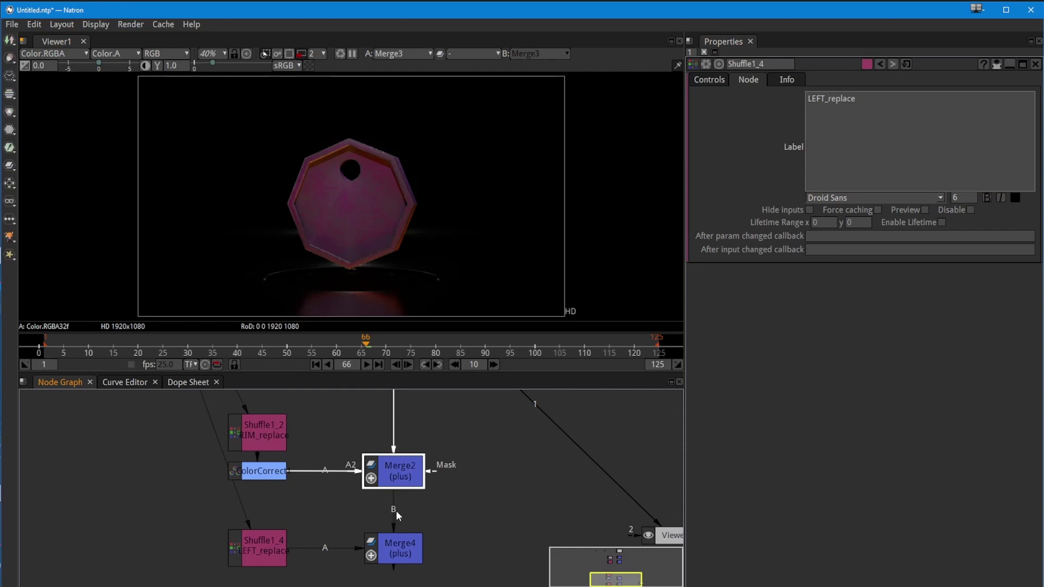
{"action": "key", "text": "1"}
{"action": "left_click", "coordinate": [256, 475]}
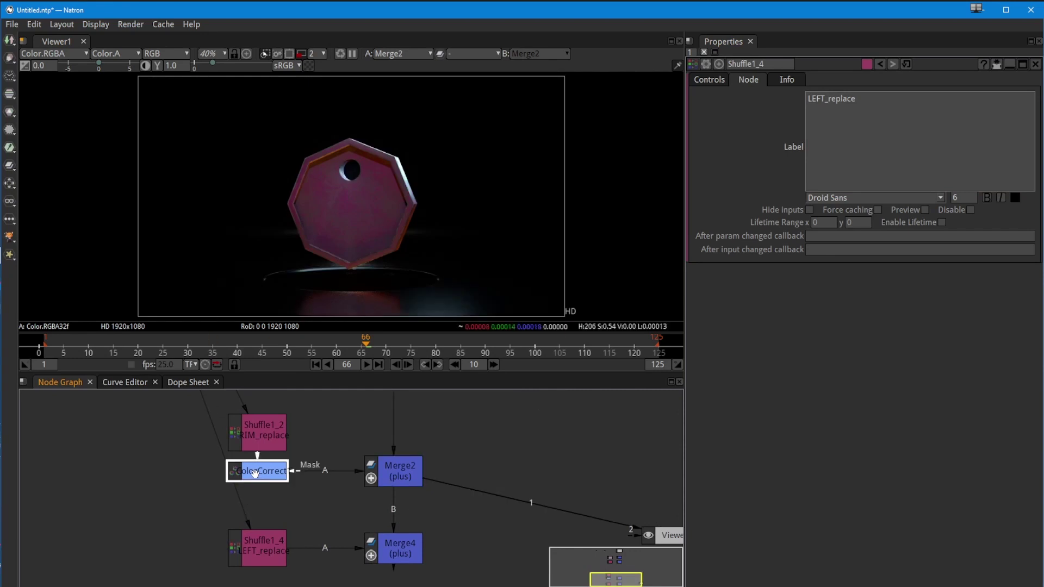
{"action": "double_click", "coordinate": [255, 473]}
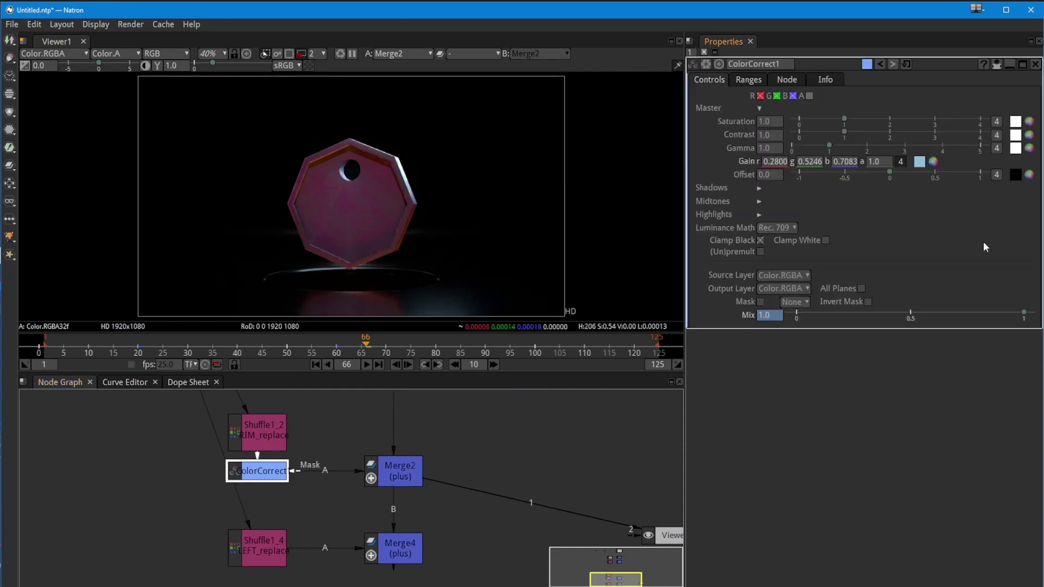
{"action": "left_click", "coordinate": [422, 478]}
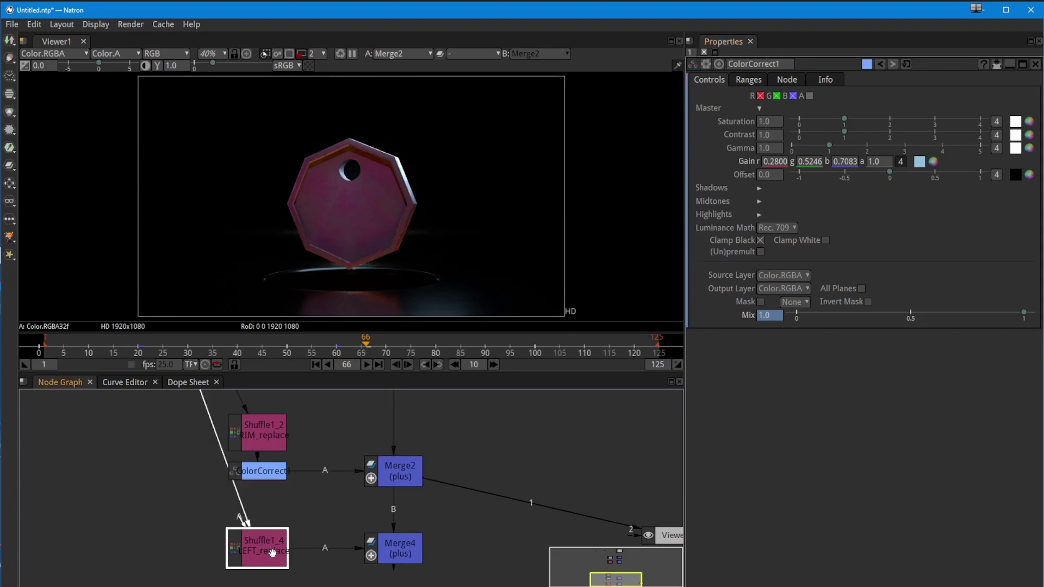
View the LEFT_replace pass, and compare the Merge4 result with Merge2 in the viewer
{"action": "key", "text": "1"}
{"action": "left_click", "coordinate": [408, 551]}
{"action": "key", "text": "1"}
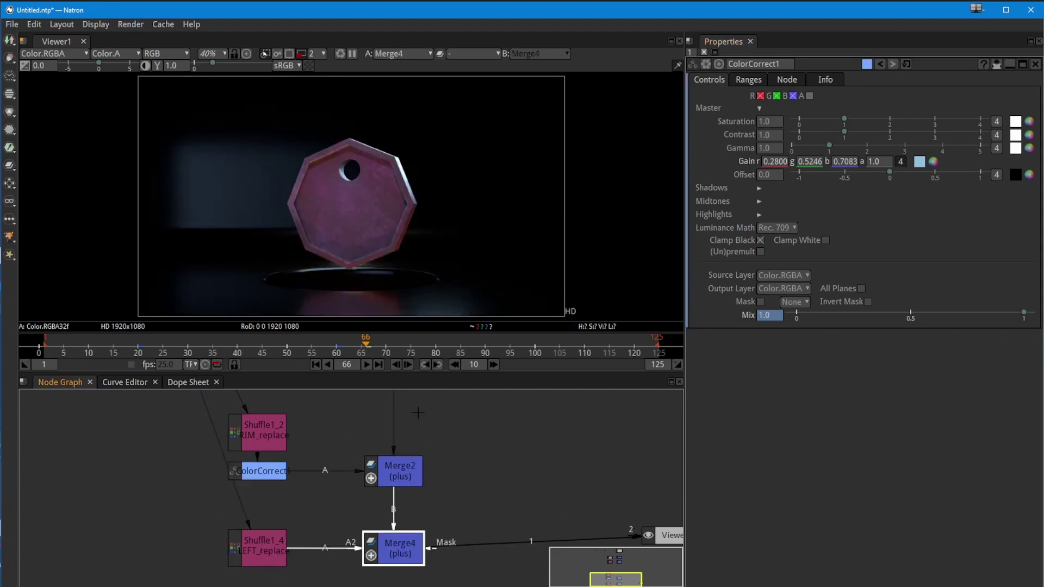
{"action": "left_click", "coordinate": [390, 473]}
{"action": "key", "text": "1"}
{"action": "left_click", "coordinate": [405, 548]}
{"action": "key", "text": "1"}
Preview the LEFT_replace shuffle alone and the Merge4 result at several different frames
{"action": "left_click", "coordinate": [261, 548]}
{"action": "left_click_drag", "start_coordinate": [586, 502], "coordinate": [491, 445]}
{"action": "left_click_drag", "start_coordinate": [556, 469], "coordinate": [461, 535]}
{"action": "left_click_drag", "start_coordinate": [324, 534], "coordinate": [445, 509]}
{"action": "left_click_drag", "start_coordinate": [128, 344], "coordinate": [292, 346]}
{"action": "left_click_drag", "start_coordinate": [300, 443], "coordinate": [280, 444]}
{"action": "key", "text": "1"}
{"action": "left_click", "coordinate": [122, 346]}
{"action": "left_click_drag", "start_coordinate": [218, 351], "coordinate": [387, 351]}
{"action": "left_click", "coordinate": [443, 447]}
{"action": "key", "text": "1"}
{"action": "left_click", "coordinate": [323, 348]}
Insert a ColorCorrect node between the LEFT_replace shuffle and Merge4, and line up the nodes of that branch
{"action": "left_click_drag", "start_coordinate": [285, 446], "coordinate": [196, 452]}
{"action": "key", "text": "c"}
{"action": "scroll", "coordinate": [245, 457], "scroll_direction": "down", "scroll_amount": 1}
{"action": "left_click_drag", "start_coordinate": [294, 431], "coordinate": [280, 498]}
{"action": "left_click", "coordinate": [321, 473]}
{"action": "scroll", "coordinate": [354, 487], "scroll_direction": "down", "scroll_amount": 2}
{"action": "left_click_drag", "start_coordinate": [224, 516], "coordinate": [268, 505]}
{"action": "left_click_drag", "start_coordinate": [227, 549], "coordinate": [270, 532]}
{"action": "left_click", "coordinate": [392, 514]}
{"action": "left_click_drag", "start_coordinate": [392, 514], "coordinate": [391, 527]}
Tint the LEFT_replace light blue with a ColorCorrect gain of r 0.0, g 0.0508, b 1.0, and view the Merge4 result
{"action": "left_click", "coordinate": [272, 532]}
{"action": "left_click", "coordinate": [1029, 162]}
{"action": "left_click_drag", "start_coordinate": [863, 242], "coordinate": [826, 248]}
{"action": "left_click", "coordinate": [272, 502]}
{"action": "left_click", "coordinate": [270, 531]}
{"action": "key", "text": "1"}
{"action": "left_click", "coordinate": [392, 532]}
{"action": "key", "text": "1"}
Check the blue tint at frames 66 and 50, toggling the LEFT_replace branch's ColorCorrect node for comparison
{"action": "left_click", "coordinate": [365, 348]}
{"action": "left_click", "coordinate": [269, 535]}
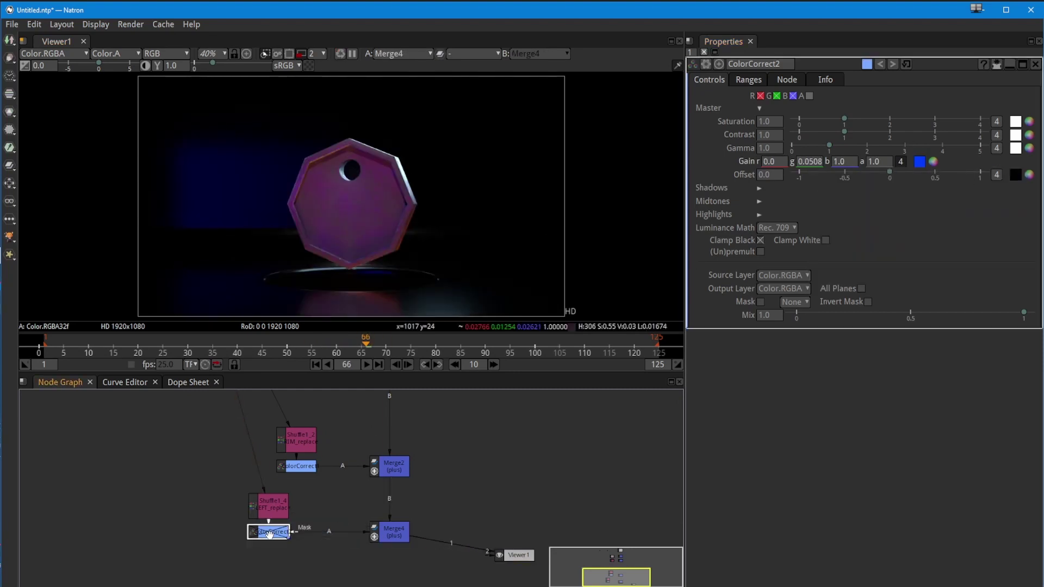
{"action": "key", "text": "d"}
{"action": "left_click_drag", "start_coordinate": [326, 349], "coordinate": [286, 350]}
{"action": "left_click", "coordinate": [392, 531]}
{"action": "left_click", "coordinate": [266, 531]}
{"action": "left_click_drag", "start_coordinate": [272, 507], "coordinate": [272, 504]}
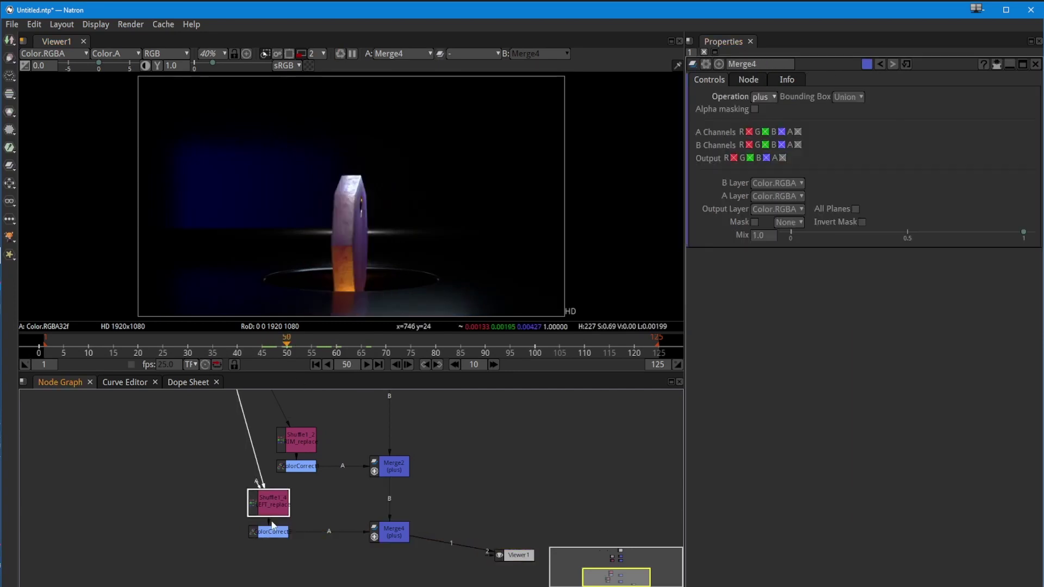
Go to frame 79 and delete the ColorCorrect node under LEFT_replace
{"action": "left_click", "coordinate": [272, 531]}
{"action": "left_click", "coordinate": [431, 348]}
{"action": "key", "text": "Delete"}
Add a Grade node after the LEFT_replace shuffle and set its gain to r 0.5189, g 0.6263, b 0.7230
{"action": "left_click", "coordinate": [272, 505]}
{"action": "key", "text": "g"}
{"action": "left_click_drag", "start_coordinate": [836, 146], "coordinate": [854, 148]}
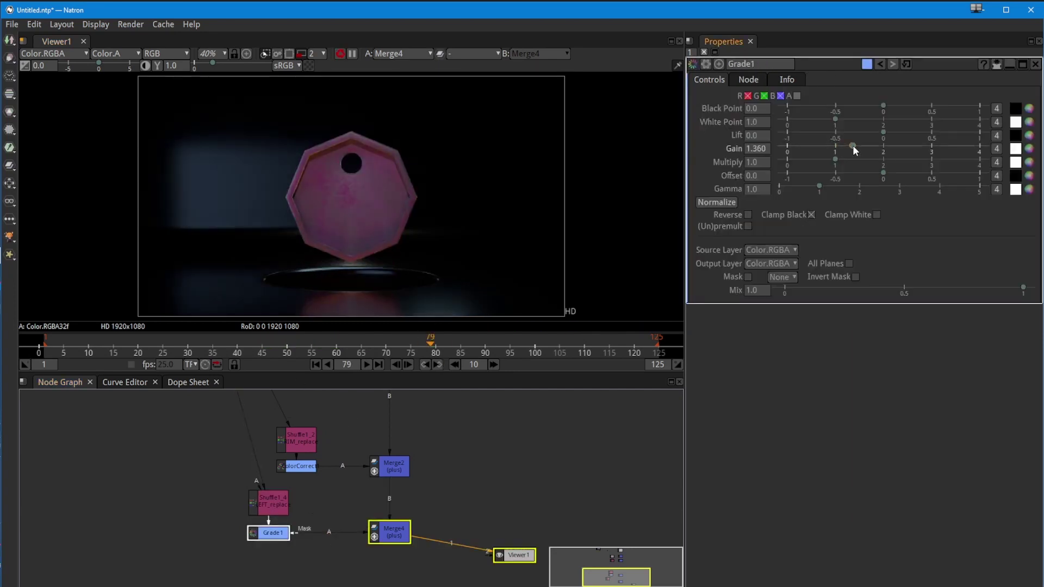
{"action": "left_click", "coordinate": [1029, 149]}
{"action": "left_click", "coordinate": [869, 165]}
{"action": "left_click", "coordinate": [822, 222]}
{"action": "mouse_move", "coordinate": [840, 212]}
{"action": "left_mouse_down"}
{"action": "mouse_move", "coordinate": [830, 222]}
{"action": "mouse_move", "coordinate": [846, 186]}
{"action": "left_mouse_up"}
{"action": "left_click_drag", "start_coordinate": [822, 222], "coordinate": [838, 237]}
{"action": "mouse_move", "coordinate": [843, 188]}
{"action": "left_mouse_down"}
{"action": "mouse_move", "coordinate": [836, 174]}
{"action": "mouse_move", "coordinate": [843, 182]}
{"action": "left_mouse_up"}
{"action": "left_click_drag", "start_coordinate": [272, 533], "coordinate": [272, 532]}
Start animating the Grade's Multiply from 0 at frame 50, raising it near frame 65
{"action": "left_click_drag", "start_coordinate": [836, 160], "coordinate": [874, 174]}
{"action": "double_click", "coordinate": [764, 165]}
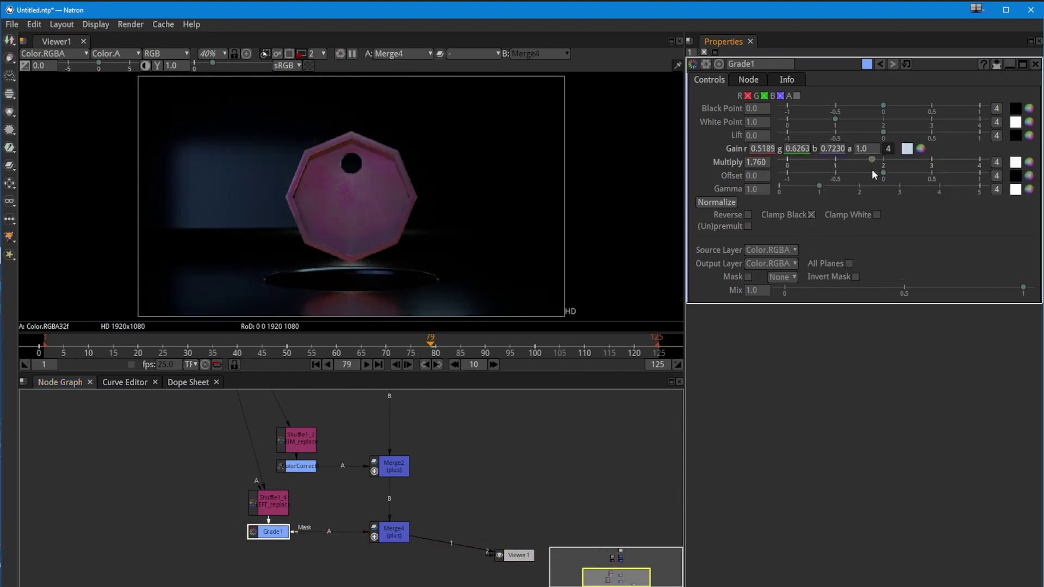
{"action": "left_click", "coordinate": [287, 351]}
{"action": "left_click_drag", "start_coordinate": [294, 348], "coordinate": [361, 348]}
{"action": "left_click_drag", "start_coordinate": [789, 162], "coordinate": [817, 172]}
{"action": "mouse_move", "coordinate": [364, 353]}
{"action": "left_mouse_down"}
{"action": "mouse_move", "coordinate": [374, 354]}
{"action": "mouse_move", "coordinate": [311, 347]}
{"action": "mouse_move", "coordinate": [363, 363]}
{"action": "mouse_move", "coordinate": [360, 351]}
{"action": "left_mouse_up"}
Step through the surrounding frames and keyframe the Grade's Multiply at 2 on frame 65 and 1 on frame 68
{"action": "left_click", "coordinate": [393, 202]}
{"action": "key", "text": "Right"}
{"action": "key", "text": "Right"}
{"action": "key", "text": "Left"}
{"action": "key", "text": "Left"}
{"action": "key", "text": "Left"}
{"action": "key", "text": "Left"}
{"action": "key", "text": "Left"}
{"action": "key", "text": "Left"}
{"action": "key", "text": "Left"}
{"action": "key", "text": "Left"}
{"action": "key", "text": "Left"}
{"action": "key", "text": "Left"}
{"action": "key", "text": "Left"}
{"action": "key", "text": "Left"}
{"action": "key", "text": "Left"}
{"action": "key", "text": "Left"}
{"action": "key", "text": "Left"}
{"action": "key", "text": "Right"}
{"action": "key", "text": "Right"}
{"action": "key", "text": "Right"}
{"action": "key", "text": "Right"}
{"action": "key", "text": "Right"}
{"action": "key", "text": "Right"}
{"action": "key", "text": "Right"}
{"action": "key", "text": "Right"}
{"action": "key", "text": "Right"}
{"action": "key", "text": "Right"}
{"action": "key", "text": "Right"}
{"action": "key", "text": "Right"}
{"action": "left_click_drag", "start_coordinate": [877, 160], "coordinate": [881, 160]}
Move the first Multiply keyframe to frame 61 in the Curve Editor and play the animation
{"action": "left_click", "coordinate": [125, 382]}
{"action": "key", "text": "f"}
{"action": "left_click_drag", "start_coordinate": [517, 561], "coordinate": [586, 558]}
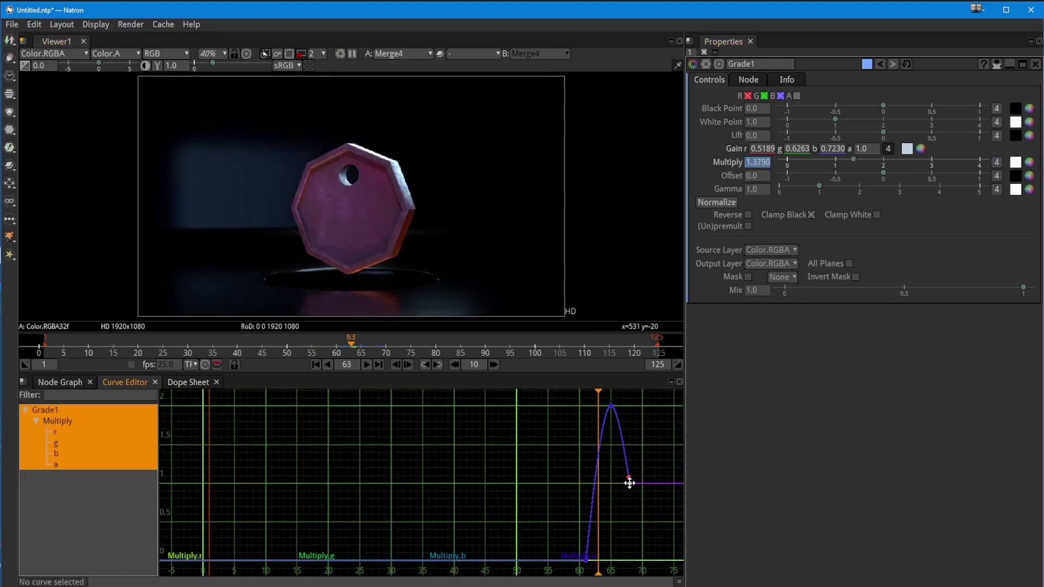
{"action": "left_click", "coordinate": [364, 364]}
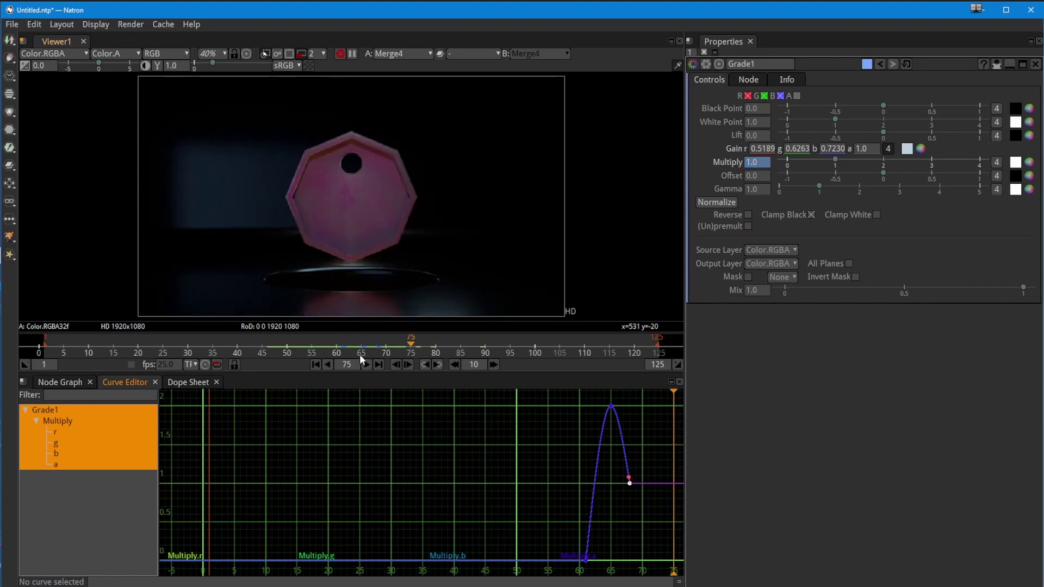
Show the Grade's Multiply keyframes in the Dope Sheet and select the ones at frame 61
{"action": "left_click", "coordinate": [188, 382]}
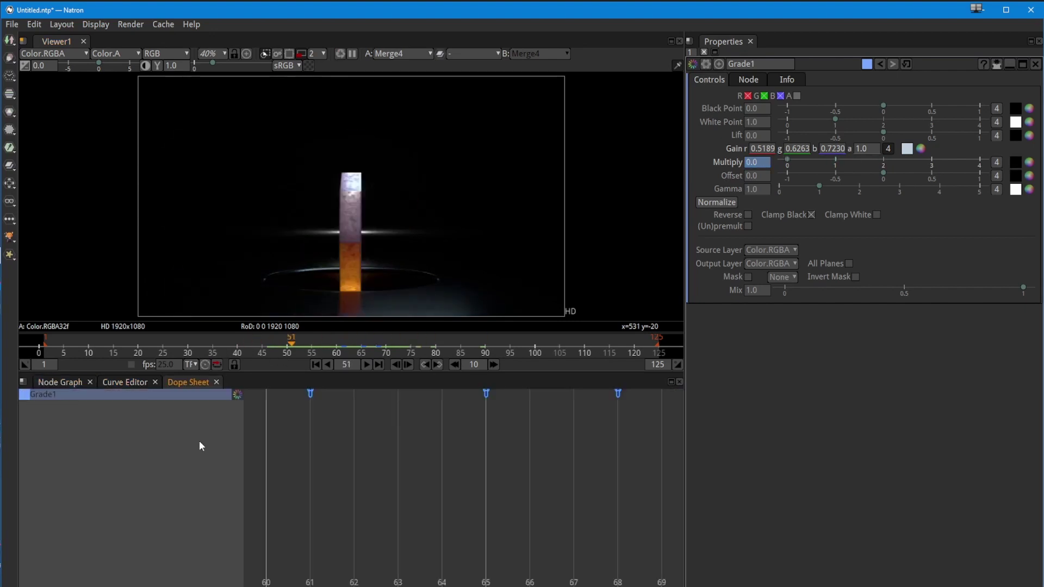
{"action": "left_click", "coordinate": [59, 383]}
{"action": "left_click", "coordinate": [269, 531]}
{"action": "left_click", "coordinate": [188, 383]}
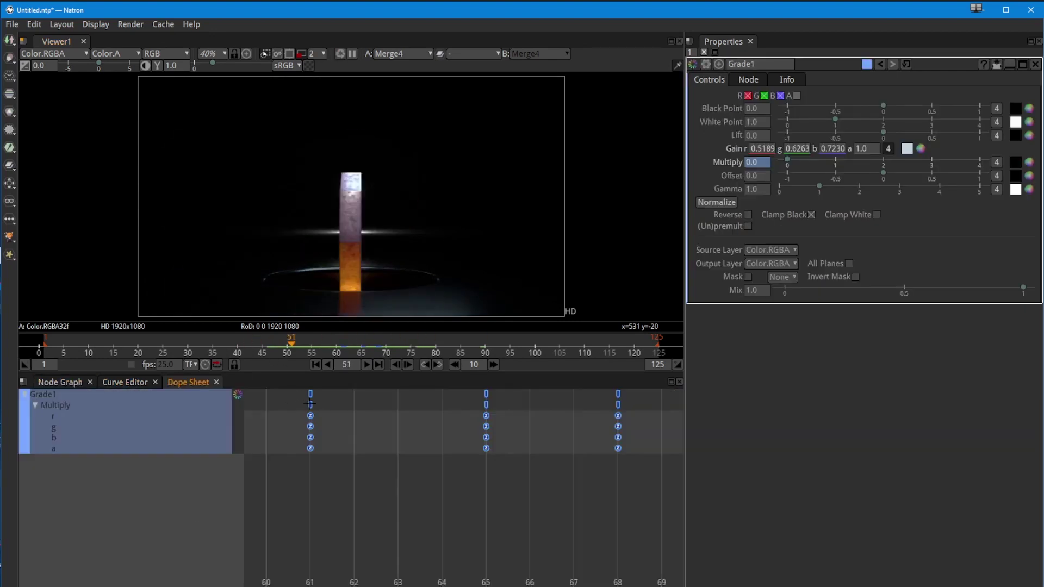
{"action": "left_click_drag", "start_coordinate": [311, 404], "coordinate": [320, 501]}
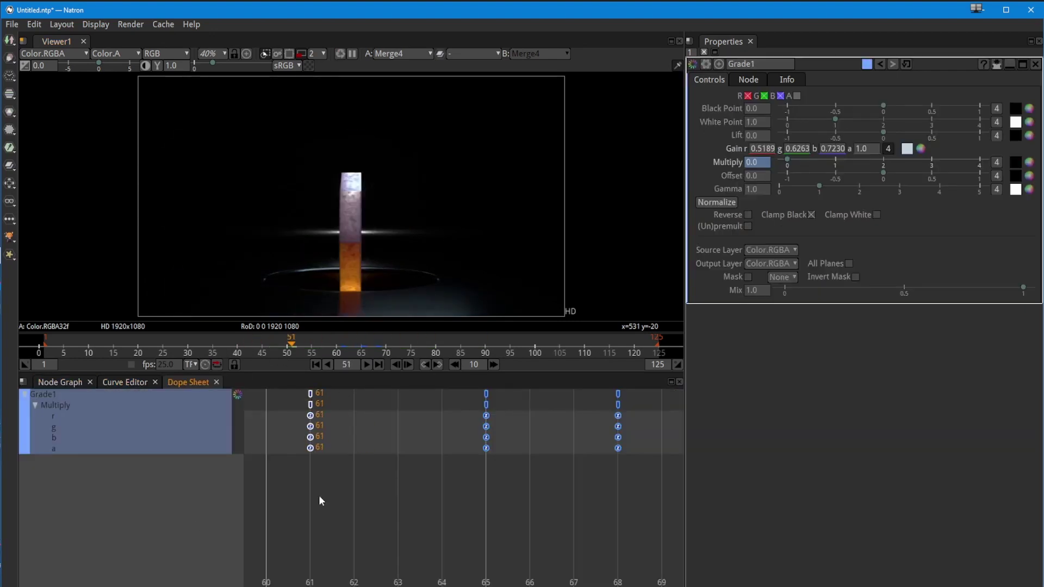
Return to the node graph, go to frame 6, and rearrange the dot, shuffle and merge nodes to make room below LEFT
{"action": "left_click", "coordinate": [60, 382]}
{"action": "left_click_drag", "start_coordinate": [291, 344], "coordinate": [68, 343]}
{"action": "left_click_drag", "start_coordinate": [337, 469], "coordinate": [310, 410]}
{"action": "left_click_drag", "start_coordinate": [207, 403], "coordinate": [80, 538]}
{"action": "left_click_drag", "start_coordinate": [278, 398], "coordinate": [277, 413]}
{"action": "left_click", "coordinate": [303, 440]}
{"action": "left_click", "coordinate": [468, 466]}
{"action": "left_click_drag", "start_coordinate": [317, 452], "coordinate": [300, 452]}
{"action": "left_click_drag", "start_coordinate": [399, 400], "coordinate": [408, 487]}
{"action": "left_click", "coordinate": [413, 452]}
{"action": "left_click_drag", "start_coordinate": [304, 586], "coordinate": [323, 516]}
Duplicate the LEFT shuffle node and place the copy below it
{"action": "left_click", "coordinate": [299, 473]}
{"action": "key", "text": "ctrl+c"}
{"action": "key", "text": "ctrl+v"}
{"action": "mouse_move", "coordinate": [260, 524]}
{"action": "left_mouse_down"}
{"action": "mouse_move", "coordinate": [257, 553]}
{"action": "mouse_move", "coordinate": [273, 513]}
{"action": "left_mouse_up"}
Switch the copied shuffle's R channel to a different source layer and label the node UNDER
{"action": "double_click", "coordinate": [273, 513]}
{"action": "left_click", "coordinate": [816, 137]}
{"action": "left_click", "coordinate": [841, 290]}
{"action": "left_click", "coordinate": [748, 80]}
{"action": "double_click", "coordinate": [817, 99]}
{"action": "type", "text": "UNDER"}
Duplicate the UNDER shuffle, align the RIM, LEFT and UNDER shuffles in a column, and reposition their shared input dot
{"action": "left_click", "coordinate": [277, 515]}
{"action": "key", "text": "ctrl+c"}
{"action": "key", "text": "ctrl+v"}
{"action": "left_click_drag", "start_coordinate": [211, 500], "coordinate": [205, 393]}
{"action": "left_click_drag", "start_coordinate": [297, 427], "coordinate": [299, 426]}
{"action": "left_click_drag", "start_coordinate": [295, 475], "coordinate": [303, 475]}
{"action": "left_click_drag", "start_coordinate": [277, 514], "coordinate": [301, 514]}
{"action": "left_click_drag", "start_coordinate": [205, 393], "coordinate": [160, 450]}
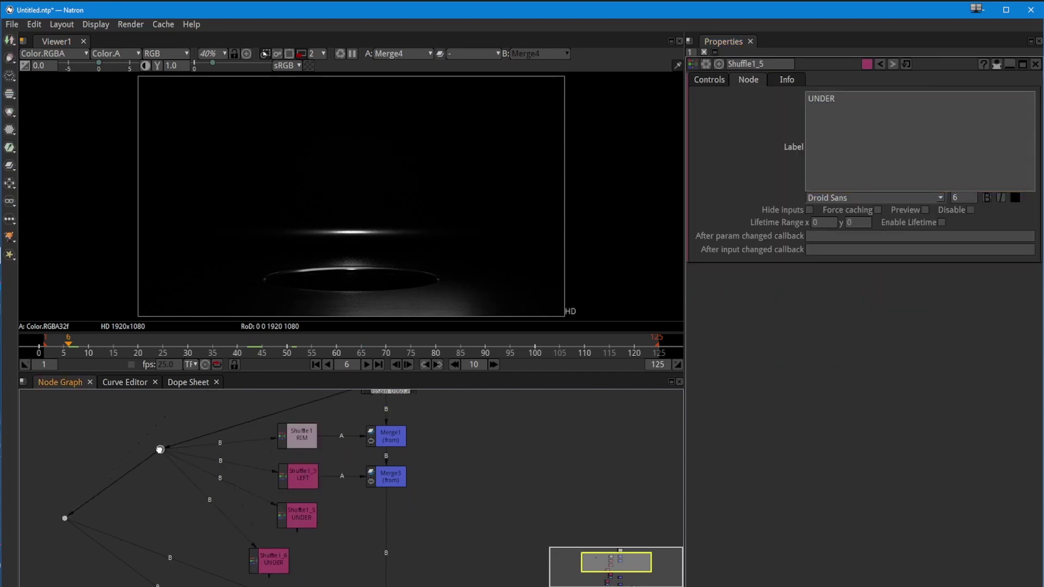
Align the RIM, LEFT and both UNDER shuffles in a column and place their shared input dot below the upper dot
{"action": "left_click_drag", "start_coordinate": [270, 561], "coordinate": [297, 556]}
{"action": "left_click_drag", "start_coordinate": [185, 426], "coordinate": [171, 413]}
{"action": "left_click_drag", "start_coordinate": [174, 457], "coordinate": [198, 428]}
{"action": "left_click_drag", "start_coordinate": [282, 491], "coordinate": [306, 517]}
{"action": "left_click_drag", "start_coordinate": [447, 536], "coordinate": [163, 401]}
{"action": "left_click_drag", "start_coordinate": [300, 432], "coordinate": [304, 490]}
{"action": "left_click", "coordinate": [264, 427]}
{"action": "scroll", "coordinate": [265, 425], "scroll_direction": "down", "scroll_amount": 2}
{"action": "key", "text": "space"}
{"action": "left_click_drag", "start_coordinate": [348, 283], "coordinate": [399, 443]}
{"action": "left_click_drag", "start_coordinate": [419, 342], "coordinate": [366, 336]}
{"action": "scroll", "coordinate": [333, 291], "scroll_direction": "up", "scroll_amount": 4}
{"action": "left_click", "coordinate": [370, 327]}
{"action": "key", "text": "space"}
Switch the R channel of the lowest UNDER copy to a different source layer and label the node TOP
{"action": "double_click", "coordinate": [306, 462]}
{"action": "left_click", "coordinate": [748, 79]}
{"action": "double_click", "coordinate": [299, 492]}
{"action": "double_click", "coordinate": [306, 514]}
{"action": "left_click", "coordinate": [709, 79]}
{"action": "left_click", "coordinate": [837, 137]}
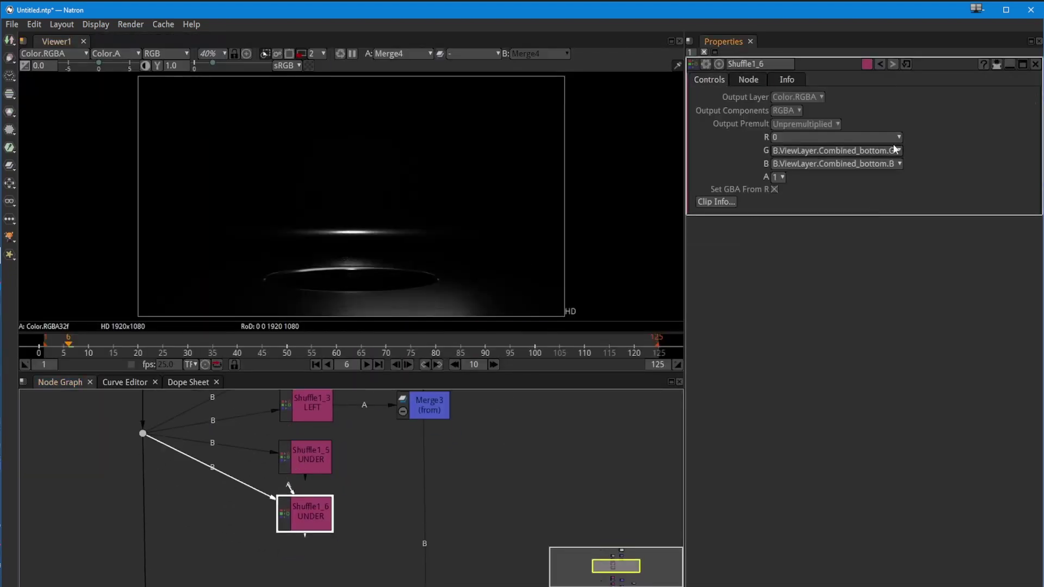
{"action": "left_click", "coordinate": [895, 150]}
{"action": "left_click", "coordinate": [748, 79]}
{"action": "double_click", "coordinate": [820, 99]}
{"action": "type", "text": "TOP"}
Colour the TOP shuffle node pink and the UNDER shuffle node orange
{"action": "left_click", "coordinate": [867, 64]}
{"action": "left_click", "coordinate": [439, 267]}
{"action": "left_click", "coordinate": [618, 391]}
{"action": "left_click", "coordinate": [867, 64]}
{"action": "left_click", "coordinate": [530, 270]}
{"action": "left_click", "coordinate": [619, 391]}
{"action": "double_click", "coordinate": [308, 509]}
{"action": "left_click", "coordinate": [867, 64]}
{"action": "left_click", "coordinate": [439, 268]}
{"action": "left_click", "coordinate": [618, 391]}
Show Merge3's output in the viewer and go to frame 56
{"action": "left_click", "coordinate": [383, 460]}
{"action": "key", "text": "1"}
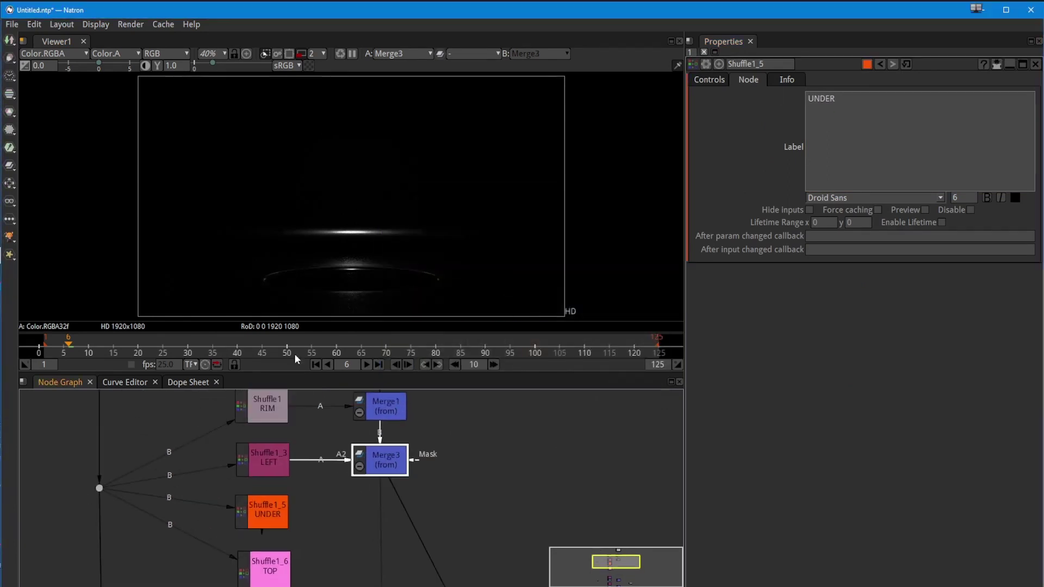
{"action": "left_click", "coordinate": [381, 346]}
{"action": "left_click_drag", "start_coordinate": [426, 347], "coordinate": [316, 347]}
Add a Merge node fed by the UNDER shuffle below Merge3, set its operation to from, and view it
{"action": "left_click", "coordinate": [468, 489]}
{"action": "left_click_drag", "start_coordinate": [522, 549], "coordinate": [387, 397]}
{"action": "left_click_drag", "start_coordinate": [407, 577], "coordinate": [588, 483]}
{"action": "left_click", "coordinate": [380, 506]}
{"action": "left_click_drag", "start_coordinate": [27, 469], "coordinate": [417, 484]}
{"action": "left_click", "coordinate": [234, 479]}
{"action": "key", "text": "m"}
{"action": "left_click", "coordinate": [764, 97]}
{"action": "left_click", "coordinate": [765, 252]}
{"action": "key", "text": "1"}
Add a Merge node fed by the TOP shuffle below the UNDER merge, set its operation to from, and view it
{"action": "left_click", "coordinate": [236, 538]}
{"action": "key", "text": "m"}
{"action": "left_click_drag", "start_coordinate": [380, 520], "coordinate": [333, 480]}
{"action": "left_click_drag", "start_coordinate": [188, 560], "coordinate": [363, 446]}
{"action": "left_click_drag", "start_coordinate": [356, 522], "coordinate": [364, 516]}
{"action": "left_click", "coordinate": [764, 96]}
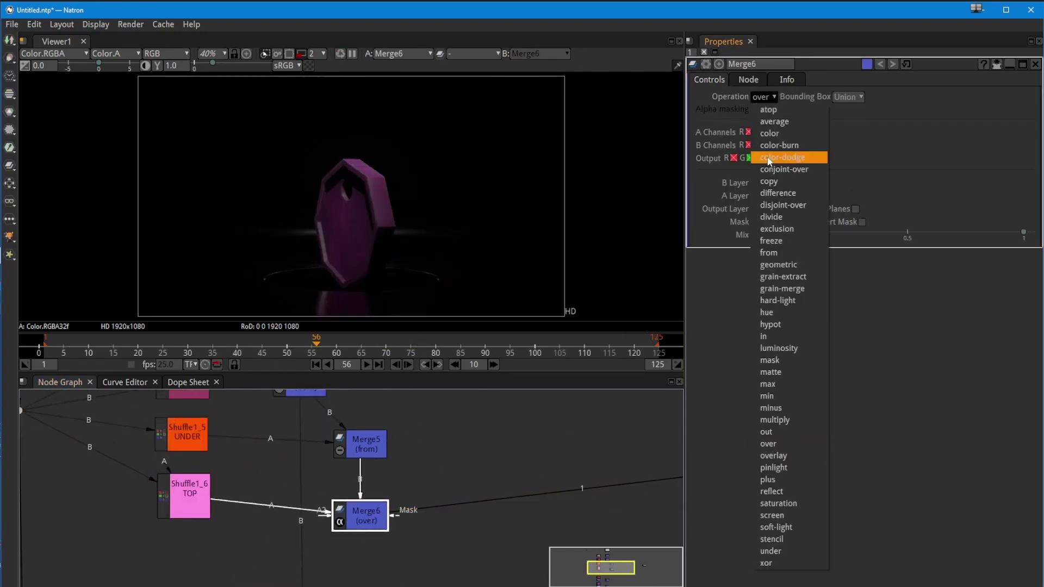
{"action": "left_click", "coordinate": [768, 251]}
{"action": "key", "text": "1"}
Line up the UNDER and TOP shuffles and their merges with the RIM and LEFT rows above
{"action": "left_click_drag", "start_coordinate": [257, 550], "coordinate": [212, 503]}
{"action": "left_click_drag", "start_coordinate": [319, 480], "coordinate": [262, 491]}
{"action": "left_click_drag", "start_coordinate": [263, 491], "coordinate": [299, 572]}
{"action": "left_click_drag", "start_coordinate": [355, 477], "coordinate": [293, 470]}
{"action": "left_click_drag", "start_coordinate": [300, 558], "coordinate": [415, 519]}
{"action": "scroll", "coordinate": [348, 512], "scroll_direction": "down", "scroll_amount": 2}
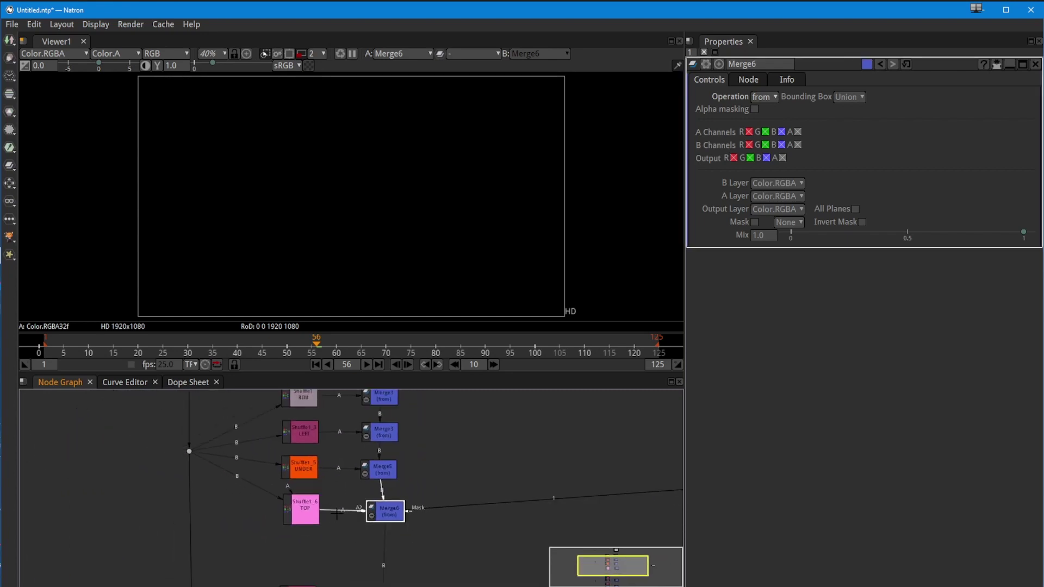
Move the Read node and its dot up to make room, connect the viewer to Merge2, and place the viewer node beside it
{"action": "key", "text": "space"}
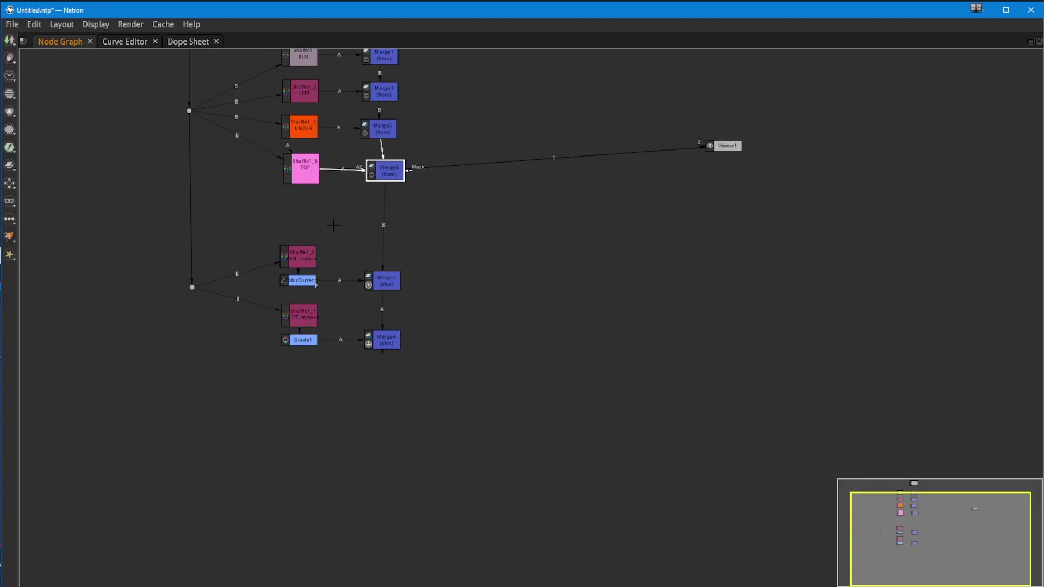
{"action": "left_click_drag", "start_coordinate": [333, 225], "coordinate": [355, 478]}
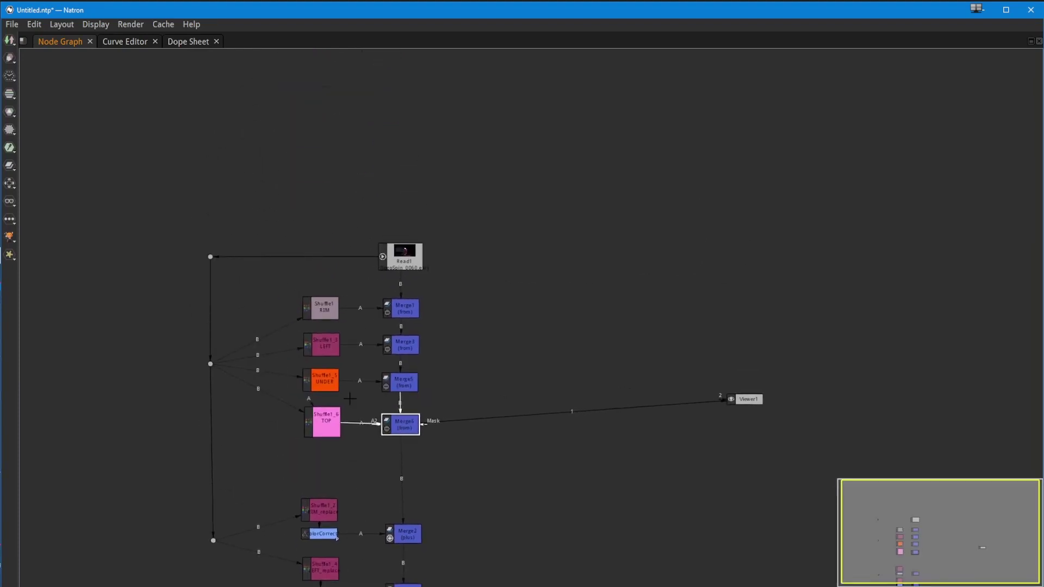
{"action": "left_click_drag", "start_coordinate": [443, 459], "coordinate": [287, 293]}
{"action": "left_click_drag", "start_coordinate": [741, 403], "coordinate": [755, 509]}
{"action": "left_click_drag", "start_coordinate": [126, 170], "coordinate": [512, 285]}
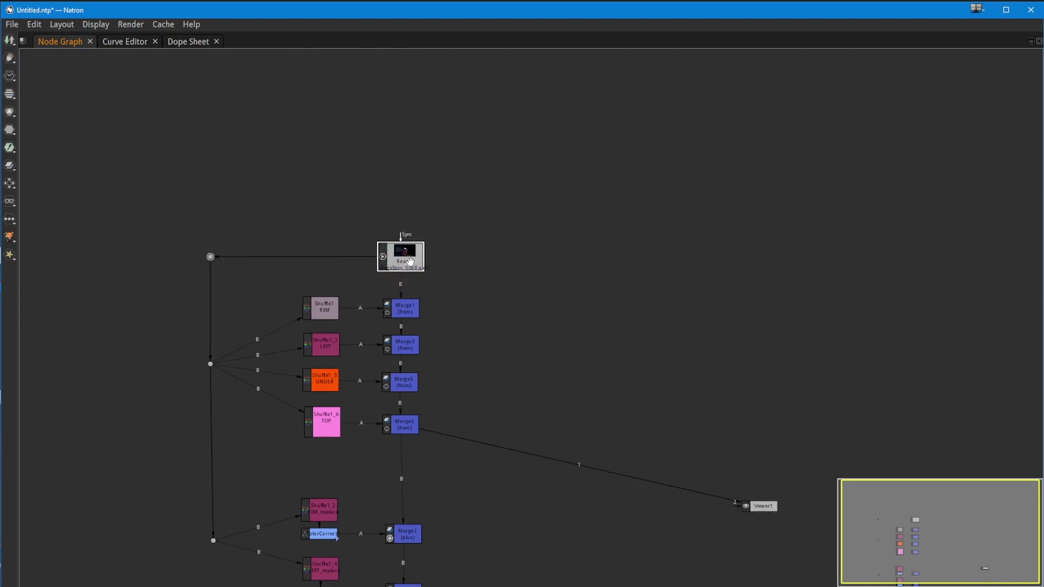
{"action": "left_click_drag", "start_coordinate": [410, 263], "coordinate": [410, 209]}
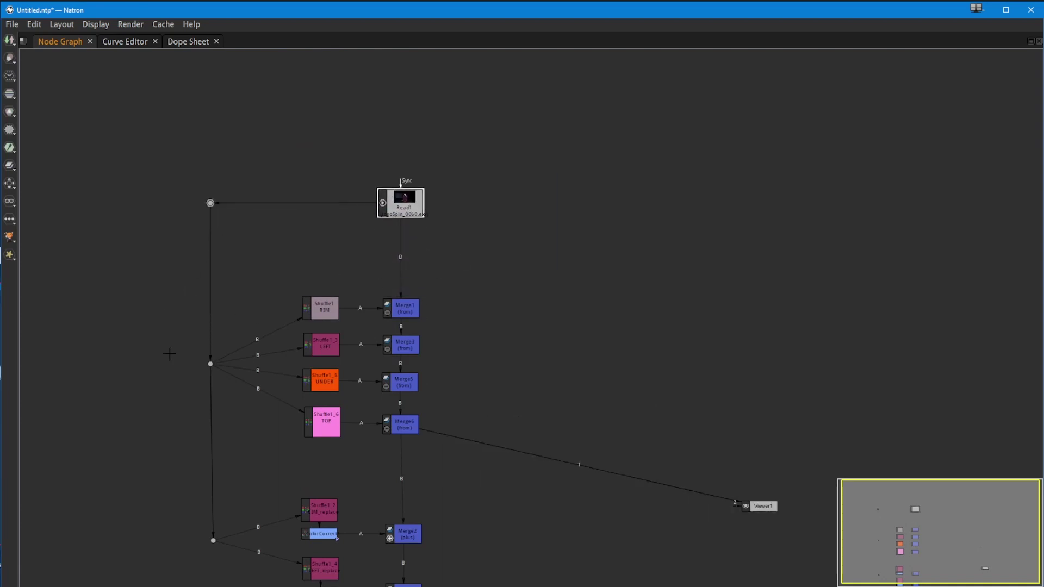
{"action": "left_click", "coordinate": [404, 540]}
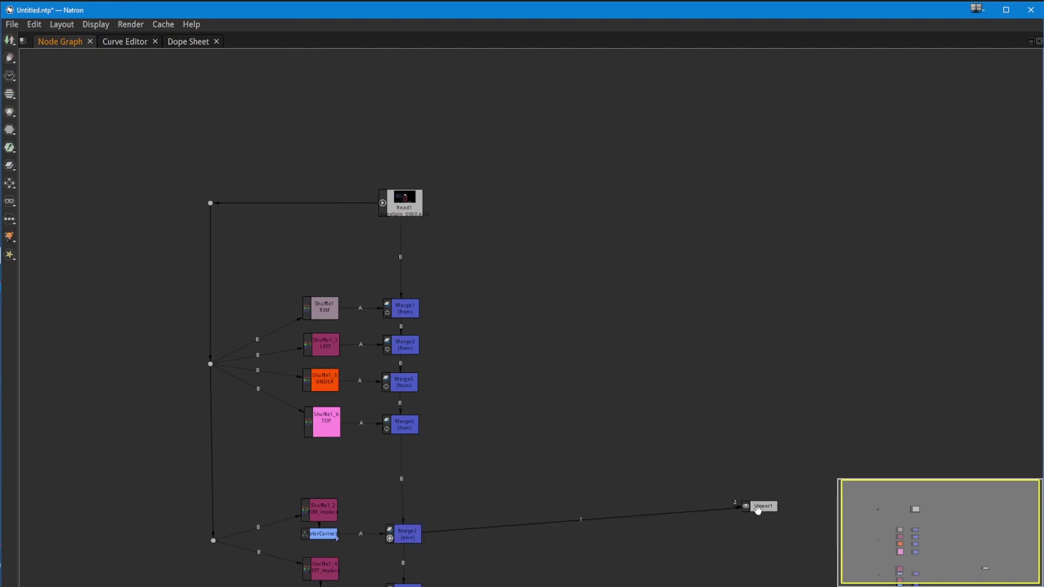
{"action": "left_click_drag", "start_coordinate": [757, 510], "coordinate": [702, 541]}
Enclose the RIM, LEFT, UNDER and TOP shuffles and their from merges in a Backdrop
{"action": "left_click_drag", "start_coordinate": [506, 463], "coordinate": [143, 279]}
{"action": "left_click_drag", "start_coordinate": [248, 283], "coordinate": [468, 456]}
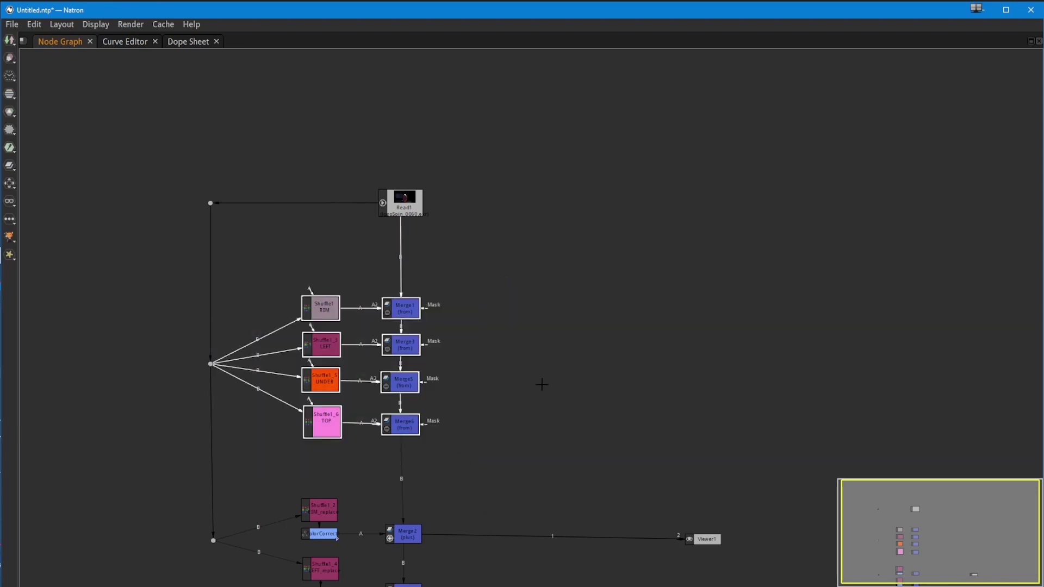
{"action": "key", "text": "Tab"}
{"action": "type", "text": "back"}
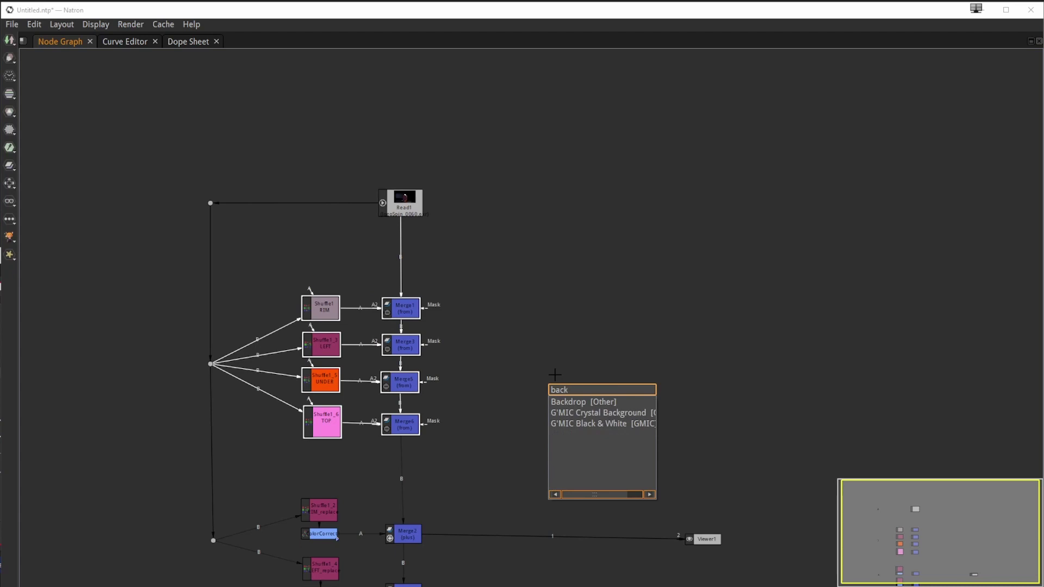
{"action": "left_click", "coordinate": [583, 404]}
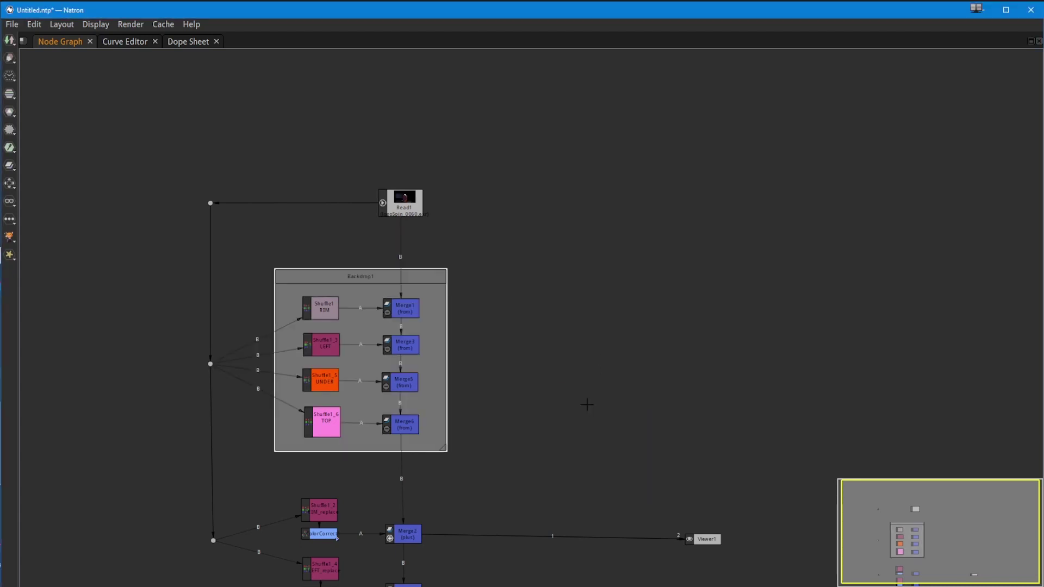
{"action": "mouse_move", "coordinate": [349, 277]}
{"action": "left_mouse_down"}
{"action": "mouse_move", "coordinate": [319, 275]}
{"action": "mouse_move", "coordinate": [359, 292]}
{"action": "mouse_move", "coordinate": [349, 278]}
{"action": "mouse_move", "coordinate": [360, 277]}
{"action": "left_mouse_up"}
Label the backdrop REMOVE LIGHTS
{"action": "key", "text": "space"}
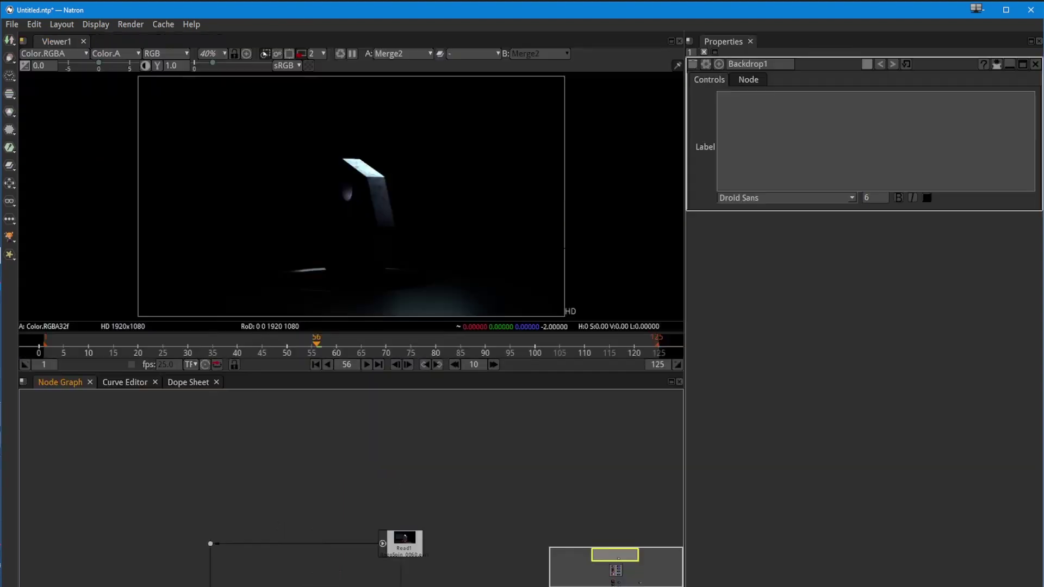
{"action": "left_click", "coordinate": [704, 84]}
{"action": "left_click_drag", "start_coordinate": [359, 475], "coordinate": [313, 436]}
{"action": "left_click", "coordinate": [338, 428]}
{"action": "left_click", "coordinate": [336, 426]}
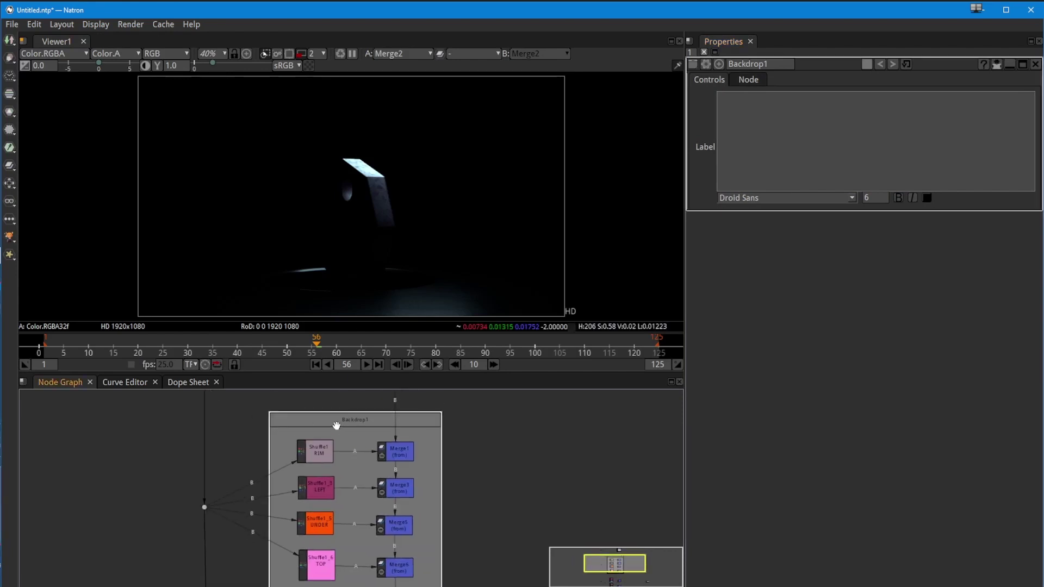
{"action": "left_click", "coordinate": [734, 120]}
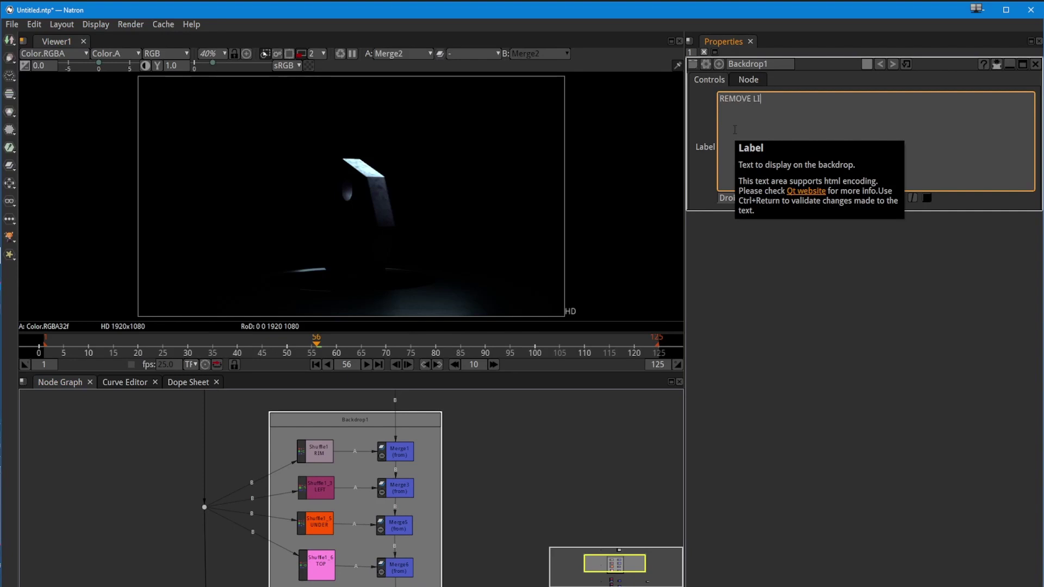
{"action": "key", "text": "ctrl+Return"}
{"action": "left_click", "coordinate": [755, 243]}
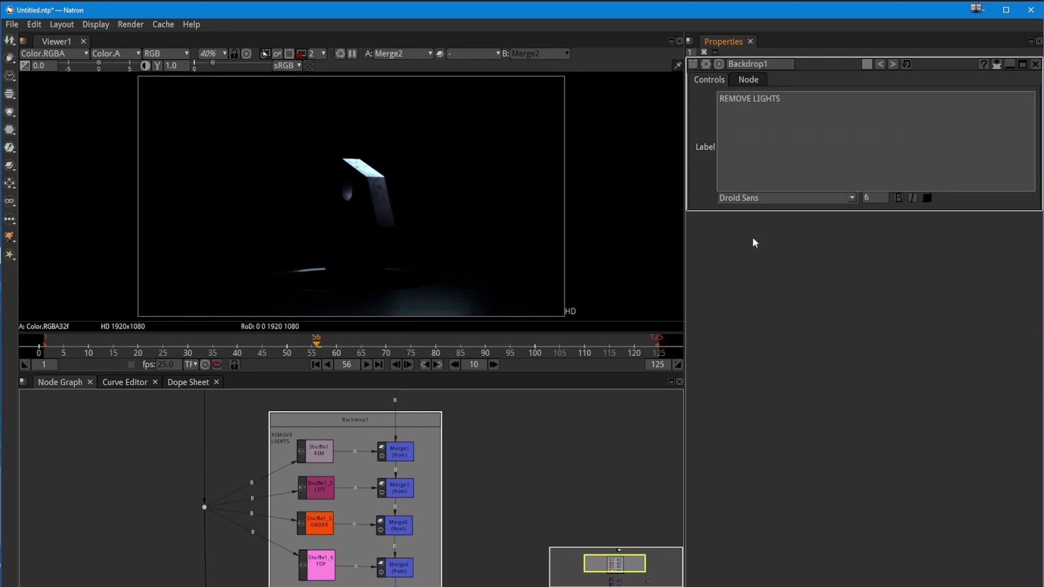
Set the REMOVE LIGHTS label font to Impact and increase its size
{"action": "left_click", "coordinate": [254, 443]}
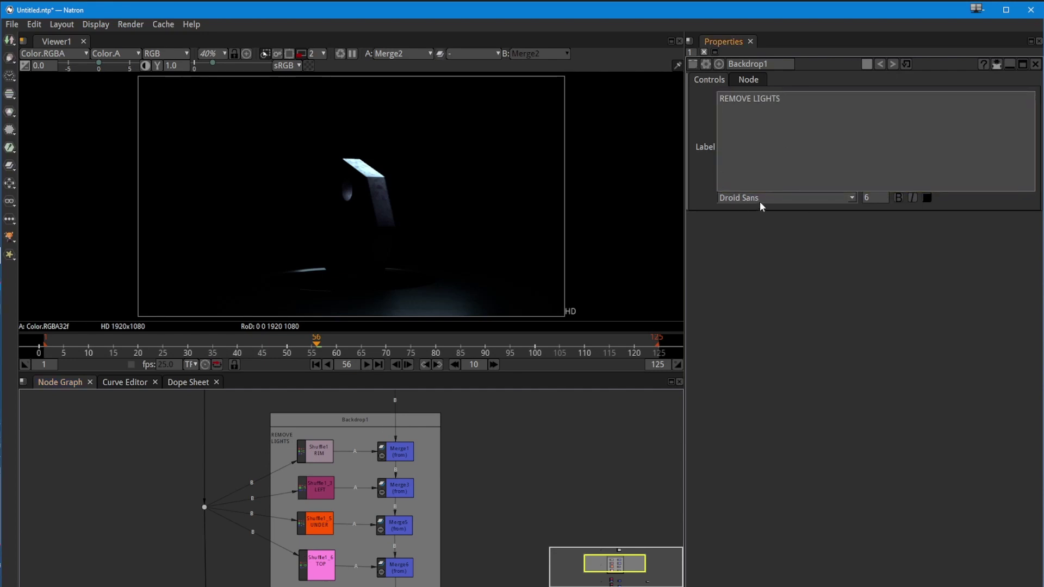
{"action": "left_click", "coordinate": [851, 198]}
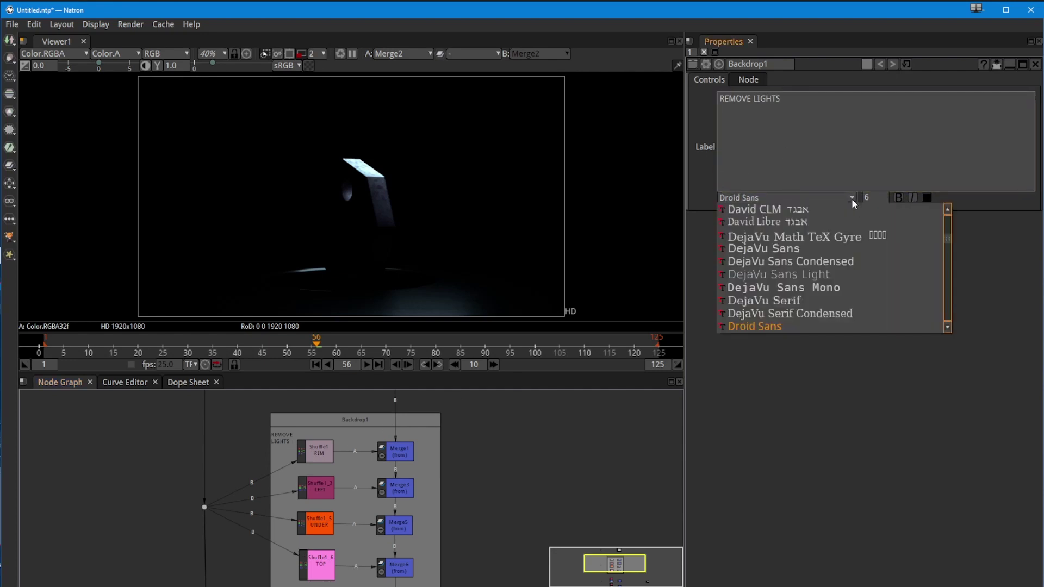
{"action": "left_click_drag", "start_coordinate": [947, 238], "coordinate": [946, 252]}
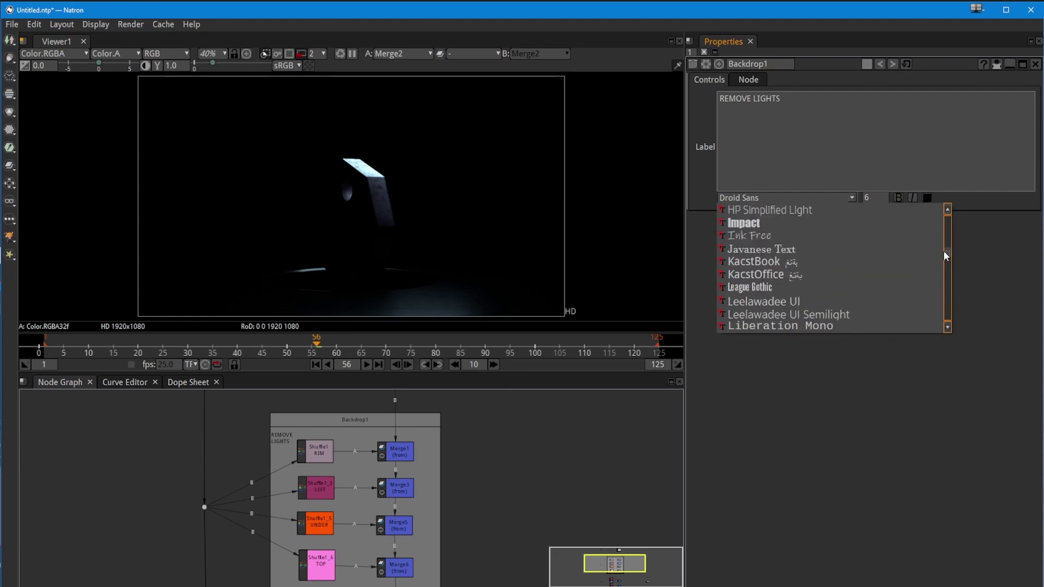
{"action": "left_click", "coordinate": [869, 224]}
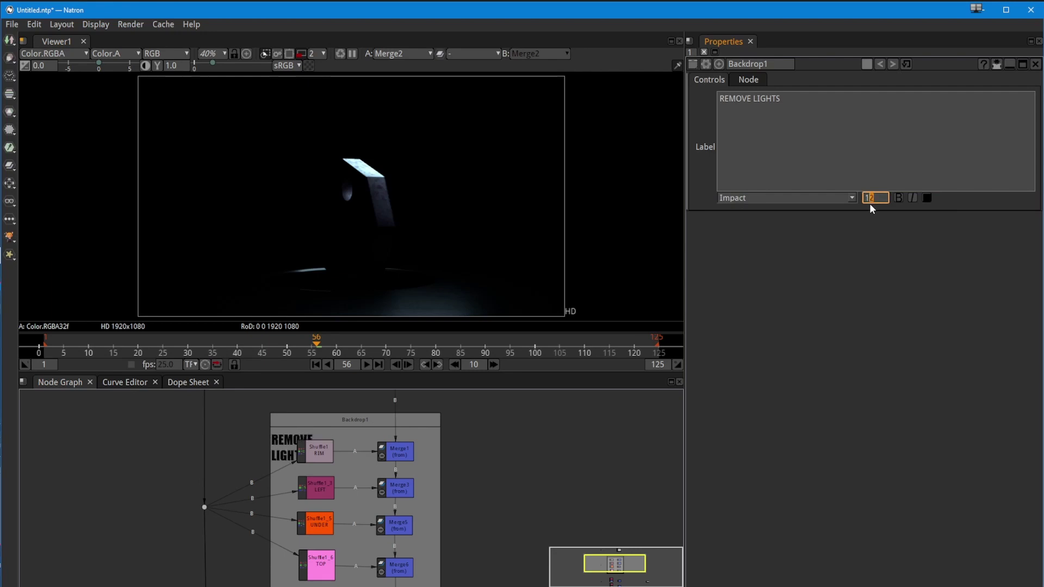
Enlarge the REMOVE LIGHTS backdrop and rearrange the nodes around it so its label is not covered
{"action": "left_click_drag", "start_coordinate": [327, 462], "coordinate": [311, 450]}
{"action": "left_click_drag", "start_coordinate": [376, 505], "coordinate": [371, 474]}
{"action": "left_click_drag", "start_coordinate": [415, 551], "coordinate": [466, 586]}
{"action": "left_click_drag", "start_coordinate": [320, 482], "coordinate": [292, 412]}
{"action": "left_click_drag", "start_coordinate": [408, 559], "coordinate": [319, 500]}
{"action": "left_click", "coordinate": [283, 438]}
{"action": "left_click_drag", "start_coordinate": [289, 435], "coordinate": [282, 399]}
{"action": "left_click_drag", "start_coordinate": [258, 552], "coordinate": [249, 480]}
{"action": "left_click_drag", "start_coordinate": [442, 538], "coordinate": [425, 540]}
{"action": "left_click_drag", "start_coordinate": [214, 487], "coordinate": [228, 515]}
Paste copies of the UNDER and TOP shuffles below the RIM and LEFT replacement nodes
{"action": "key", "text": "space"}
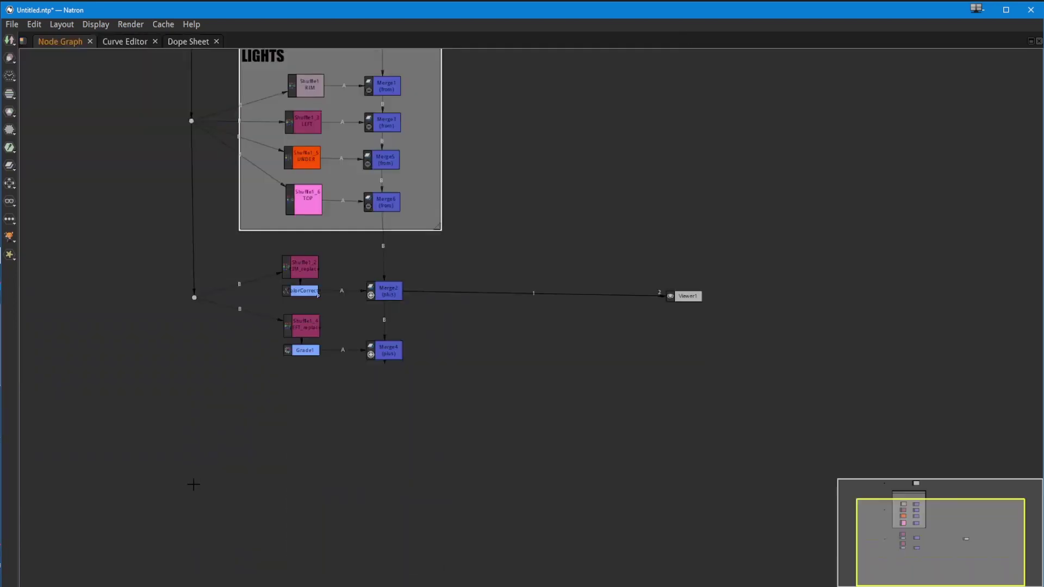
{"action": "left_click_drag", "start_coordinate": [221, 374], "coordinate": [239, 497]}
{"action": "left_click", "coordinate": [136, 326]}
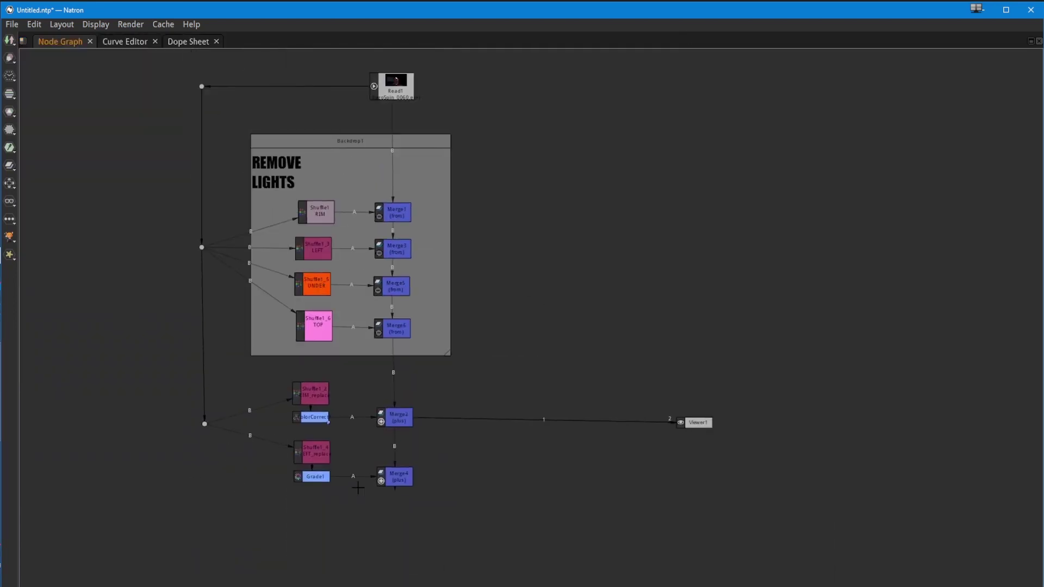
{"action": "left_click_drag", "start_coordinate": [248, 372], "coordinate": [248, 373]}
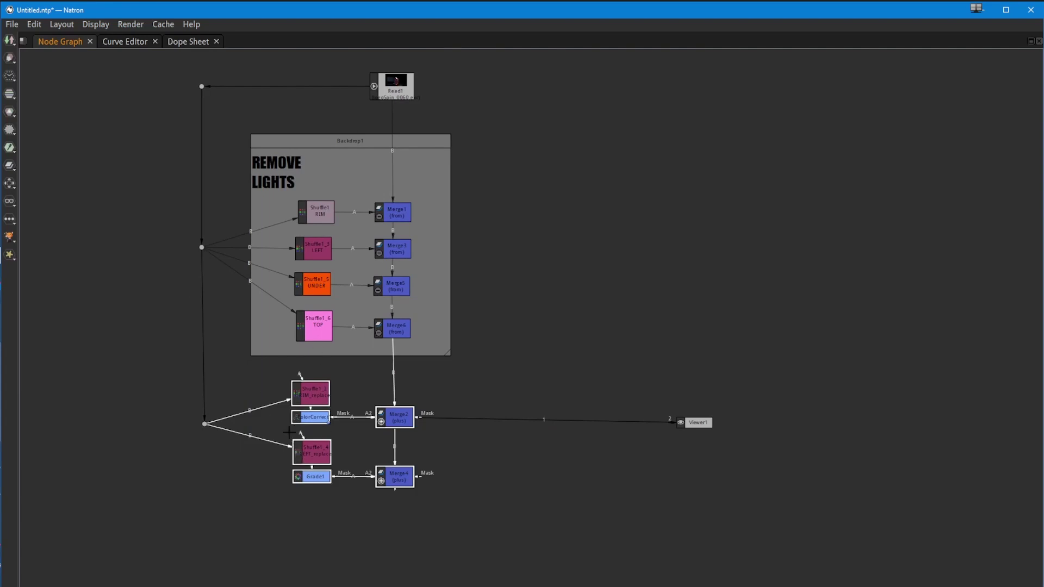
{"action": "left_click", "coordinate": [250, 429]}
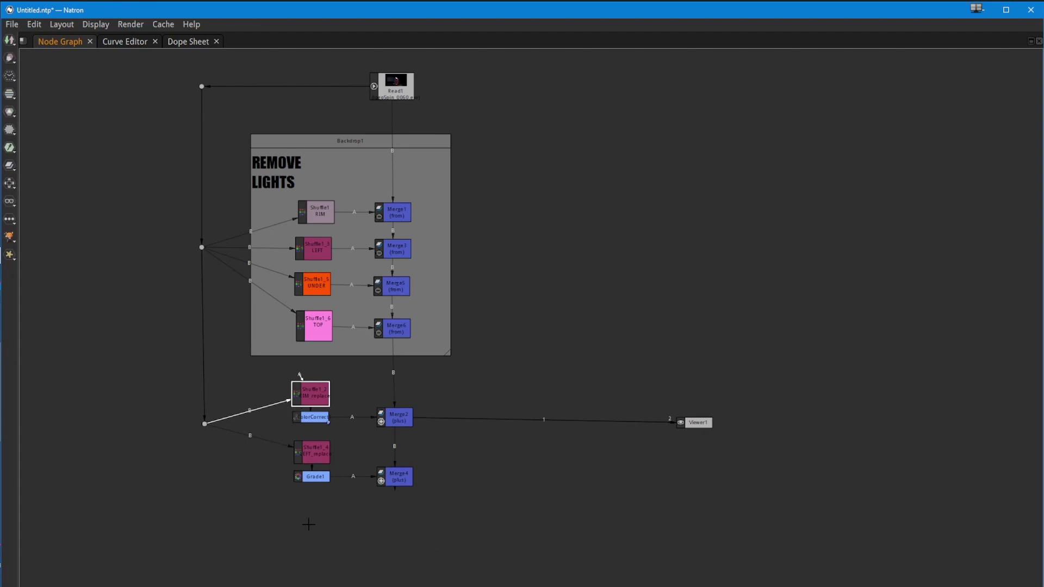
{"action": "left_click_drag", "start_coordinate": [225, 389], "coordinate": [329, 539]}
{"action": "left_click_drag", "start_coordinate": [334, 548], "coordinate": [388, 460]}
{"action": "scroll", "coordinate": [387, 461], "scroll_direction": "up", "scroll_amount": 1}
{"action": "left_click", "coordinate": [363, 293]}
{"action": "key", "text": "ctrl+v"}
Connect the copied UNDER and TOP shuffles to the lower dot, line them up below Grade1, and move the dot down
{"action": "left_click", "coordinate": [312, 470]}
{"action": "left_click_drag", "start_coordinate": [307, 525], "coordinate": [366, 433]}
{"action": "left_click_drag", "start_coordinate": [361, 503], "coordinate": [245, 325]}
{"action": "left_click", "coordinate": [366, 485]}
{"action": "left_click_drag", "start_coordinate": [246, 325], "coordinate": [243, 384]}
Add a Merge node for each of the copied UNDER and TOP shuffles and set their operation to plus
{"action": "left_click", "coordinate": [365, 429]}
{"action": "key", "text": "m"}
{"action": "key", "text": "m"}
{"action": "double_click", "coordinate": [462, 439]}
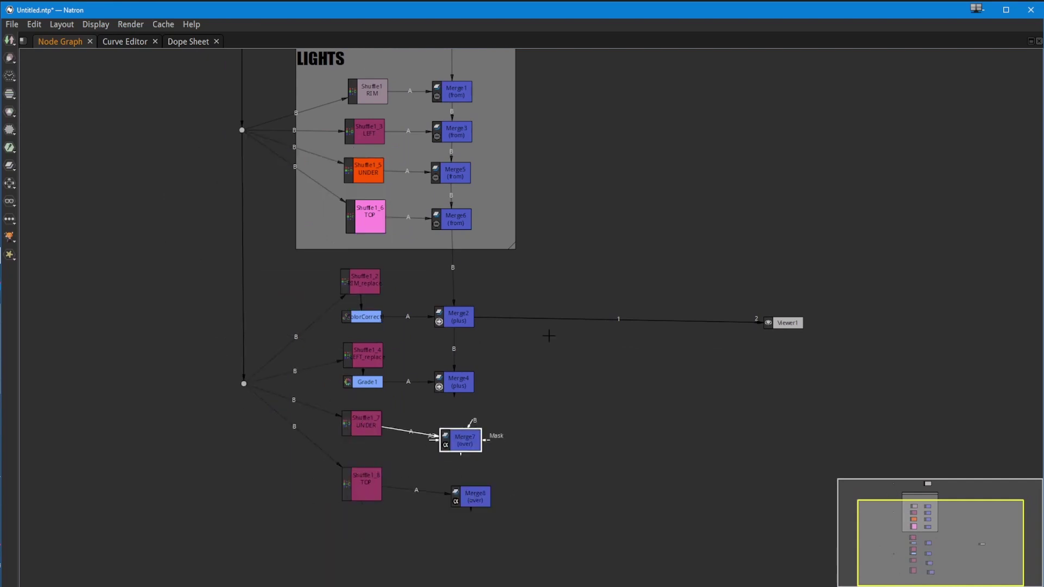
{"action": "key", "text": "space"}
{"action": "left_click_drag", "start_coordinate": [337, 490], "coordinate": [309, 425]}
{"action": "double_click", "coordinate": [406, 468]}
{"action": "left_click", "coordinate": [764, 97]}
{"action": "left_click", "coordinate": [772, 478]}
{"action": "double_click", "coordinate": [417, 524]}
Chain the UNDER and TOP plus merges below Merge4, align their rows, and view the last merge
{"action": "left_click_drag", "start_coordinate": [407, 468], "coordinate": [400, 453]}
{"action": "left_click_drag", "start_coordinate": [406, 435], "coordinate": [402, 416]}
{"action": "key", "text": "1"}
{"action": "left_click_drag", "start_coordinate": [418, 525], "coordinate": [400, 509]}
{"action": "key", "text": "1"}
{"action": "left_click_drag", "start_coordinate": [406, 491], "coordinate": [399, 456]}
{"action": "double_click", "coordinate": [309, 452]}
{"action": "double_click", "coordinate": [306, 459]}
{"action": "double_click", "coordinate": [304, 423]}
{"action": "left_click_drag", "start_coordinate": [348, 550], "coordinate": [342, 472]}
{"action": "left_click", "coordinate": [384, 508]}
Enclose the replacement shuffles, grading nodes and plus merges in a second Backdrop and move the group down clear of REMOVE LIGHTS
{"action": "key", "text": "space"}
{"action": "left_click_drag", "start_coordinate": [593, 511], "coordinate": [327, 269]}
{"action": "key", "text": "Tab"}
{"action": "type", "text": "back"}
{"action": "key", "text": "Return"}
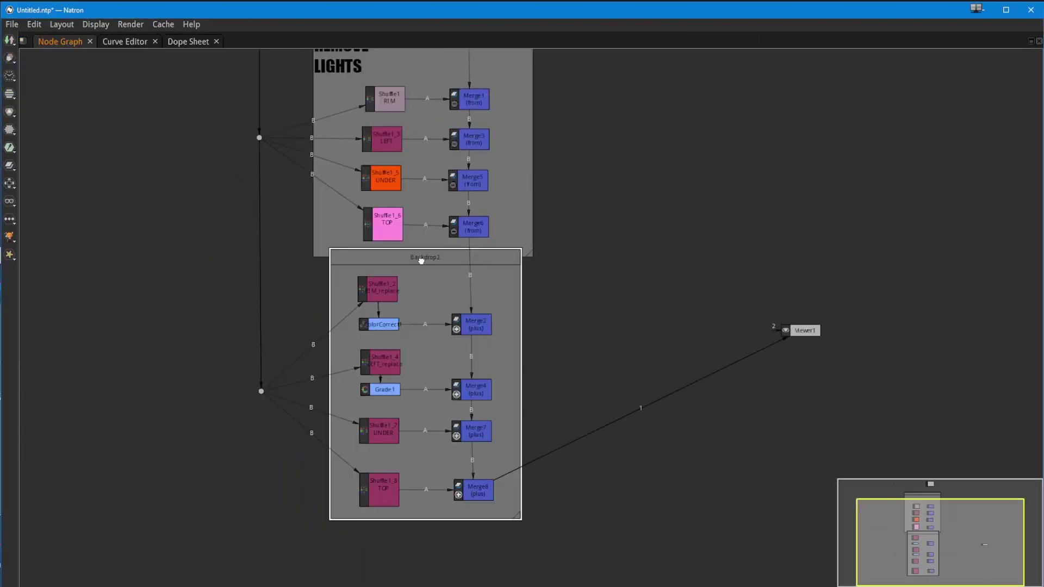
{"action": "left_click_drag", "start_coordinate": [421, 262], "coordinate": [419, 295]}
{"action": "left_click", "coordinate": [471, 463]}
{"action": "left_click", "coordinate": [469, 418]}
{"action": "left_click", "coordinate": [429, 290]}
Label the second backdrop REPLACE LIGHTS, using the Impact font at a larger size
{"action": "key", "text": "space"}
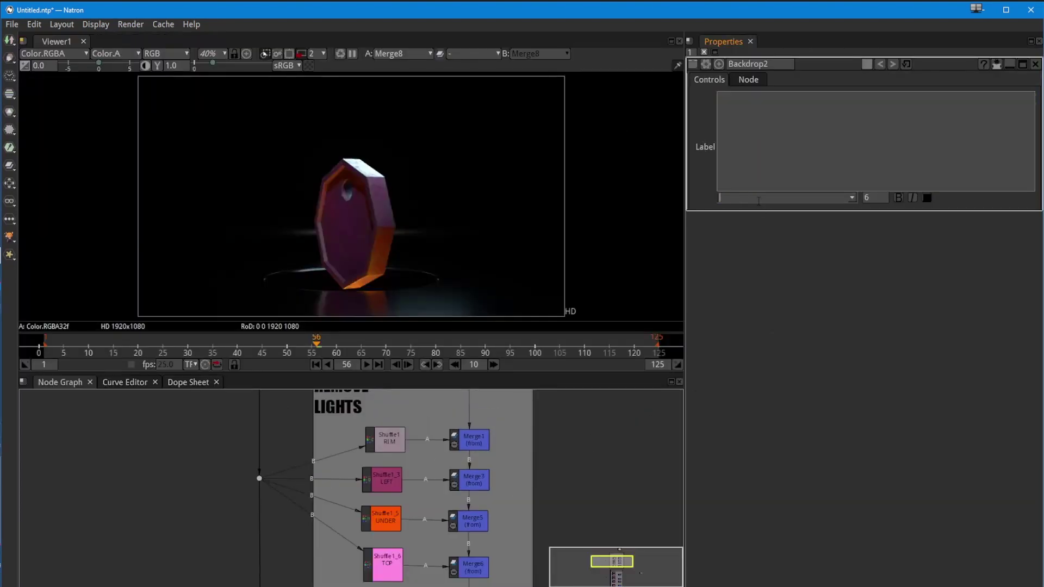
{"action": "type", "text": "Impact"}
{"action": "left_click", "coordinate": [752, 132]}
{"action": "type", "text": "REPLACE LIGHTS"}
{"action": "left_click_drag", "start_coordinate": [421, 550], "coordinate": [417, 390]}
{"action": "left_click", "coordinate": [874, 198]}
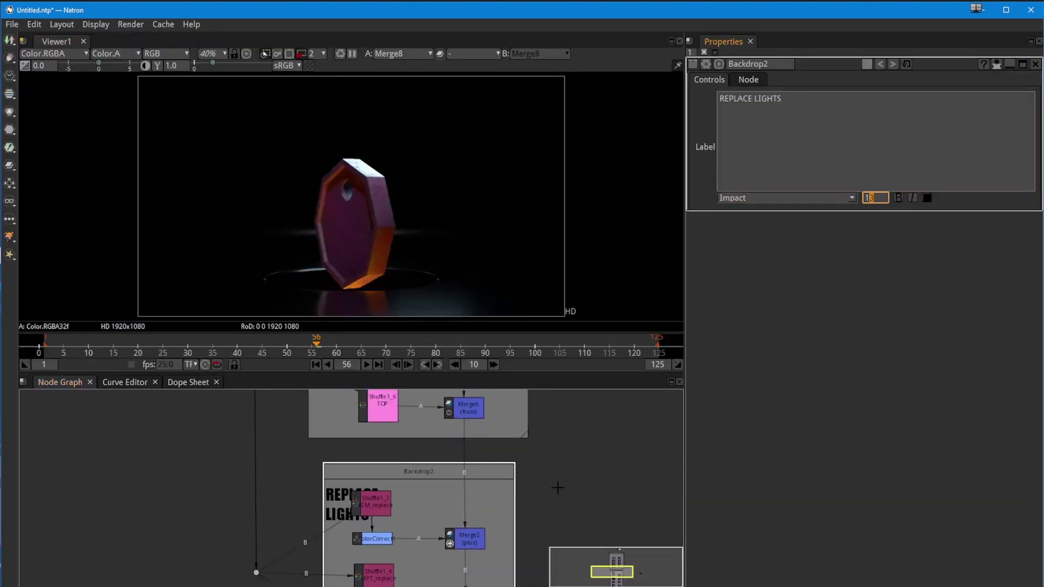
Rearrange the nodes inside the REPLACE LIGHTS backdrop so its label sits clear above the RIM replacement shuffle
{"action": "key", "text": "space"}
{"action": "left_click_drag", "start_coordinate": [578, 397], "coordinate": [551, 442]}
{"action": "left_click_drag", "start_coordinate": [482, 434], "coordinate": [530, 558]}
{"action": "left_click_drag", "start_coordinate": [349, 201], "coordinate": [480, 439]}
{"action": "key", "text": "ctrl+z"}
{"action": "left_click_drag", "start_coordinate": [332, 216], "coordinate": [347, 275]}
{"action": "left_click_drag", "start_coordinate": [391, 176], "coordinate": [376, 176]}
Move the connection dot level with the RIM replacement shuffle and place the viewer node beside the end of the merge chain
{"action": "left_click", "coordinate": [205, 350]}
{"action": "left_click_drag", "start_coordinate": [205, 350], "coordinate": [224, 487]}
{"action": "left_click_drag", "start_coordinate": [201, 388], "coordinate": [220, 231]}
{"action": "left_click_drag", "start_coordinate": [188, 365], "coordinate": [180, 274]}
{"action": "left_click_drag", "start_coordinate": [768, 183], "coordinate": [652, 495]}
{"action": "left_click_drag", "start_coordinate": [542, 314], "coordinate": [500, 463]}
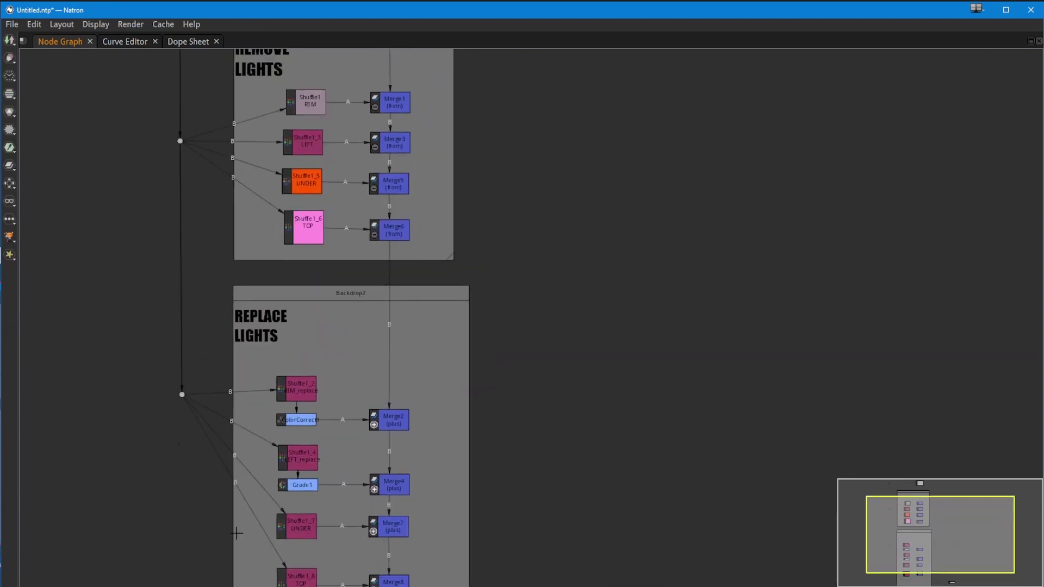
{"action": "left_click_drag", "start_coordinate": [237, 532], "coordinate": [229, 280]}
{"action": "left_click_drag", "start_coordinate": [593, 388], "coordinate": [661, 389]}
{"action": "left_click_drag", "start_coordinate": [213, 346], "coordinate": [218, 381]}
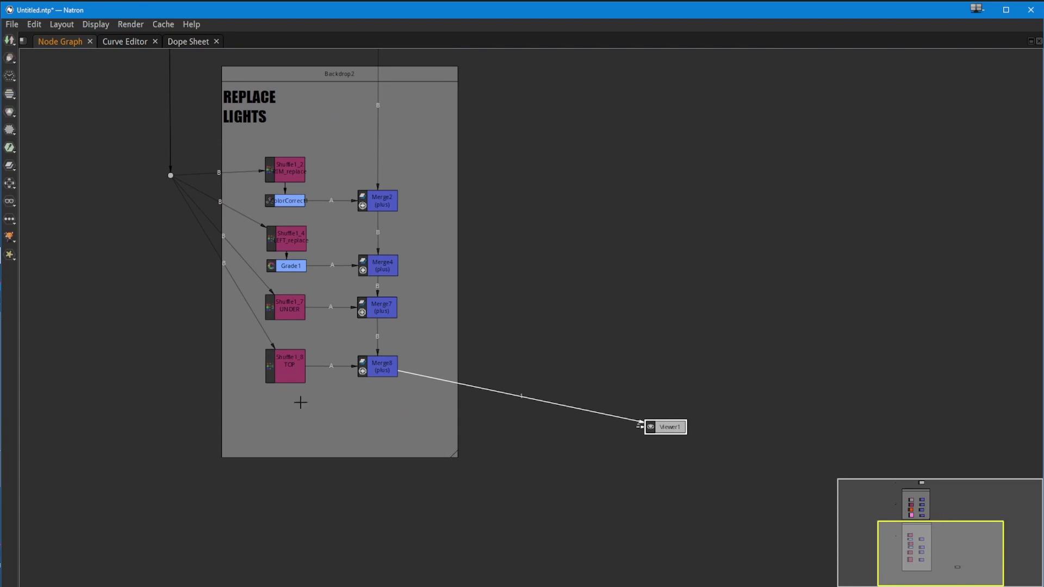
View Merge4, Merge7 and Merge8 in turn to compare the rebuilt lighting, and check the last merge at frames 75 and 15
{"action": "left_click", "coordinate": [377, 372]}
{"action": "left_click_drag", "start_coordinate": [282, 564], "coordinate": [289, 431]}
{"action": "left_click_drag", "start_coordinate": [276, 536], "coordinate": [286, 441]}
{"action": "left_click_drag", "start_coordinate": [358, 440], "coordinate": [361, 492]}
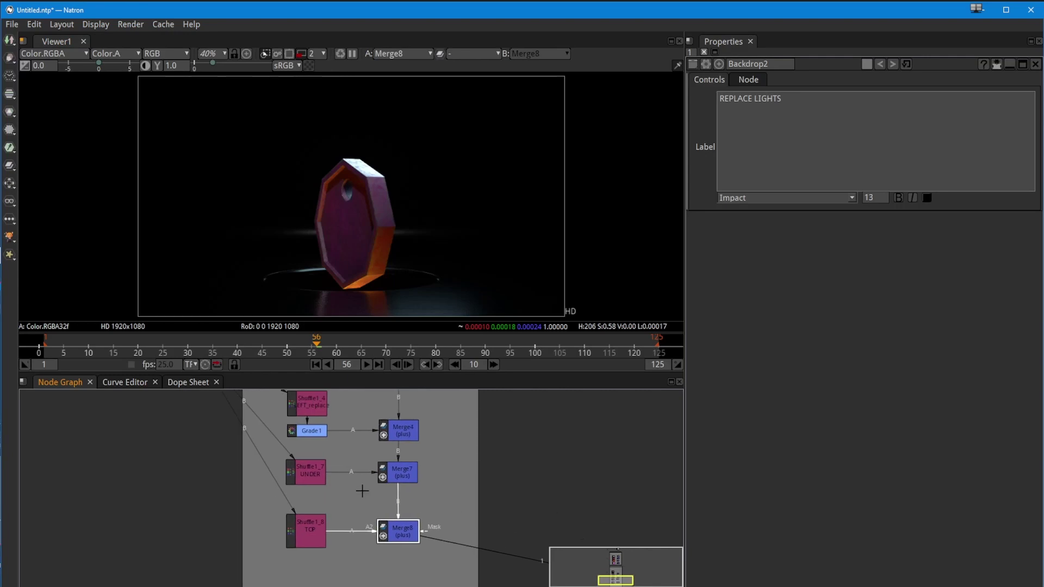
{"action": "left_click", "coordinate": [399, 435]}
{"action": "key", "text": "1"}
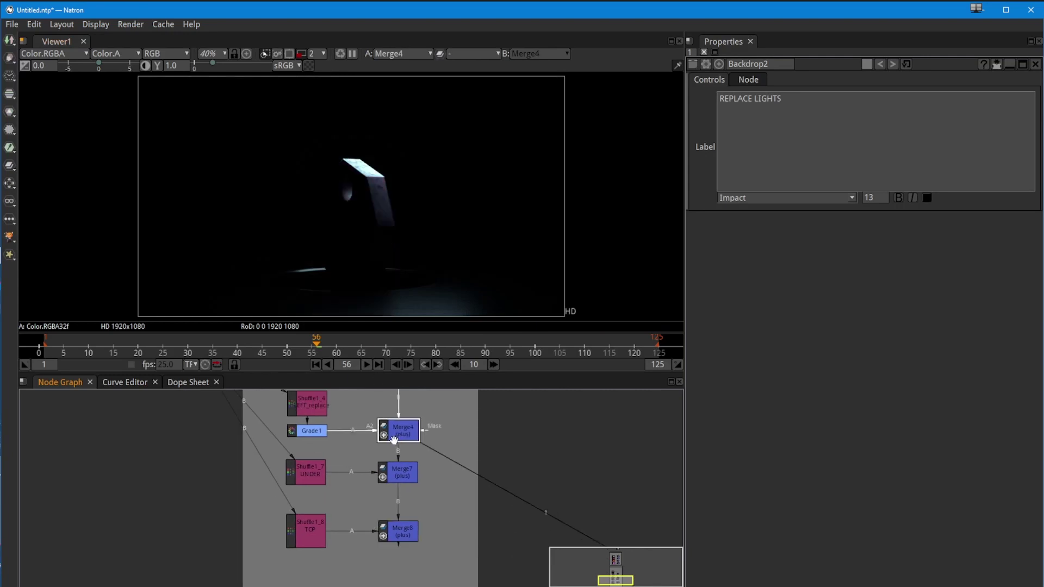
{"action": "left_click", "coordinate": [397, 469]}
{"action": "key", "text": "1"}
{"action": "left_click", "coordinate": [404, 536]}
{"action": "key", "text": "1"}
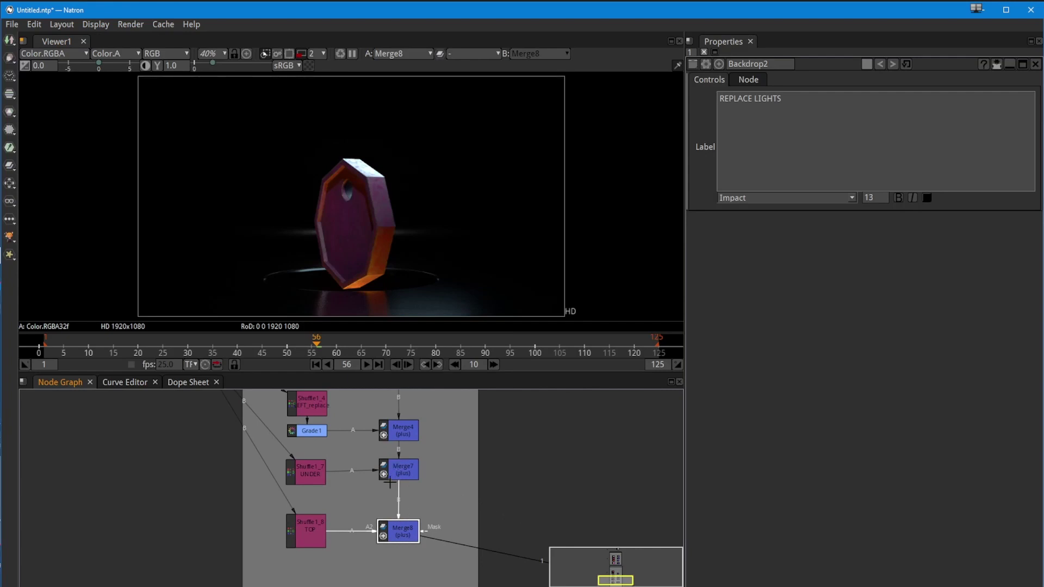
{"action": "left_click", "coordinate": [411, 348]}
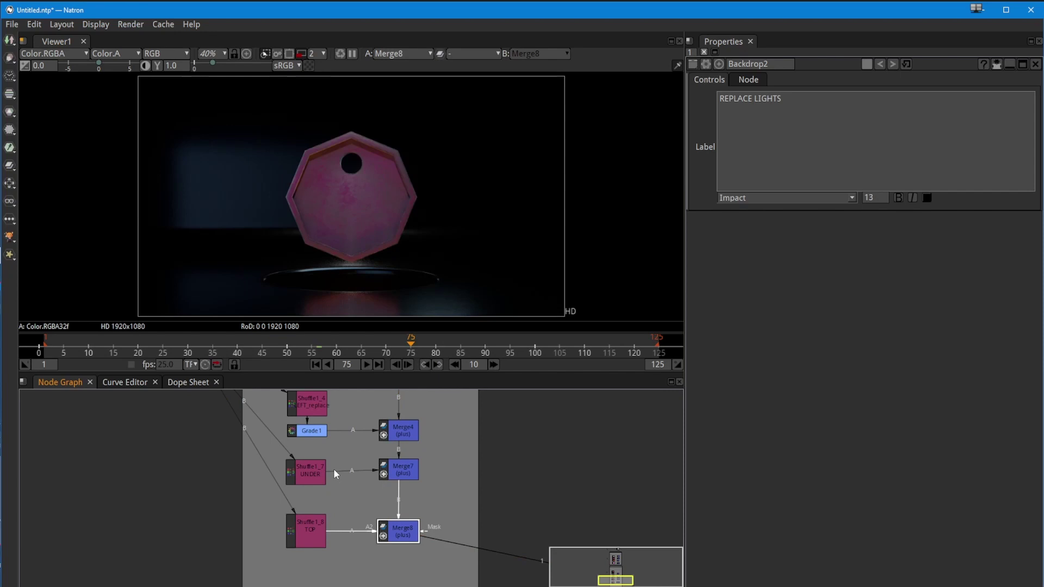
{"action": "left_click_drag", "start_coordinate": [335, 338], "coordinate": [114, 336]}
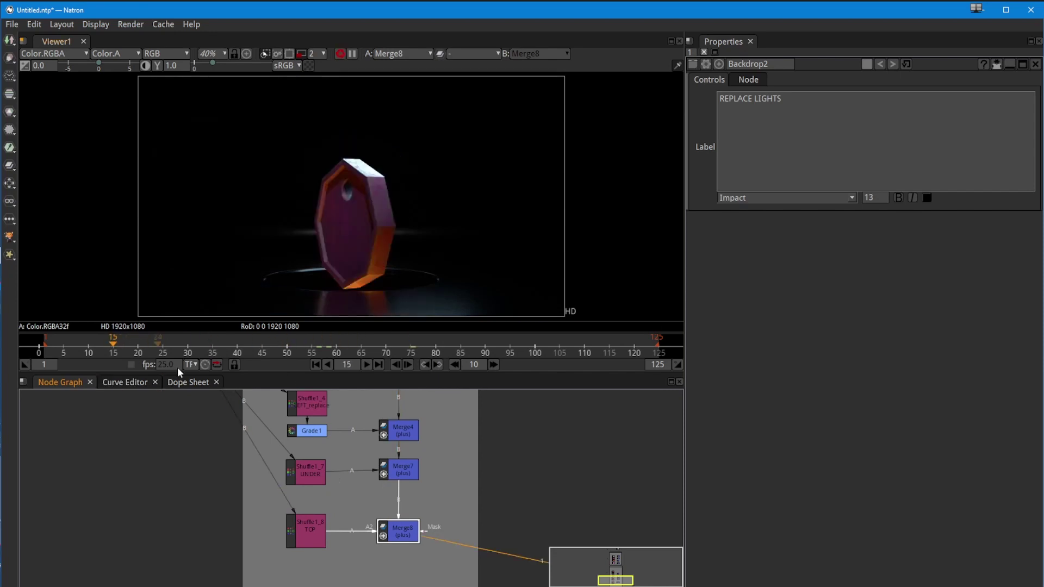
At frame 21, add a Grade node below the UNDER shuffle, and space out the UNDER and TOP rows to fit it
{"action": "left_click_drag", "start_coordinate": [303, 475], "coordinate": [301, 472]}
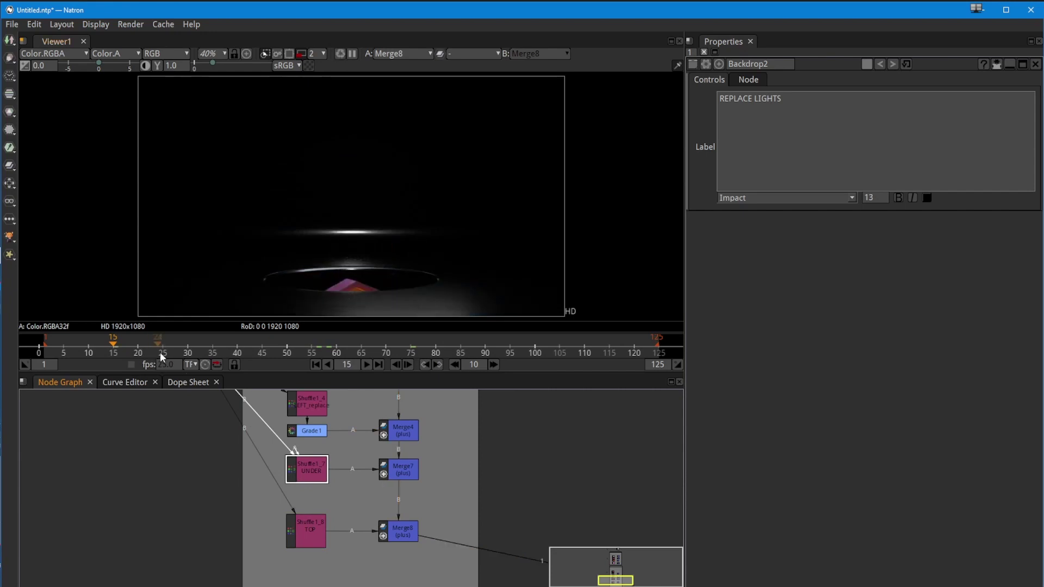
{"action": "left_click", "coordinate": [182, 346]}
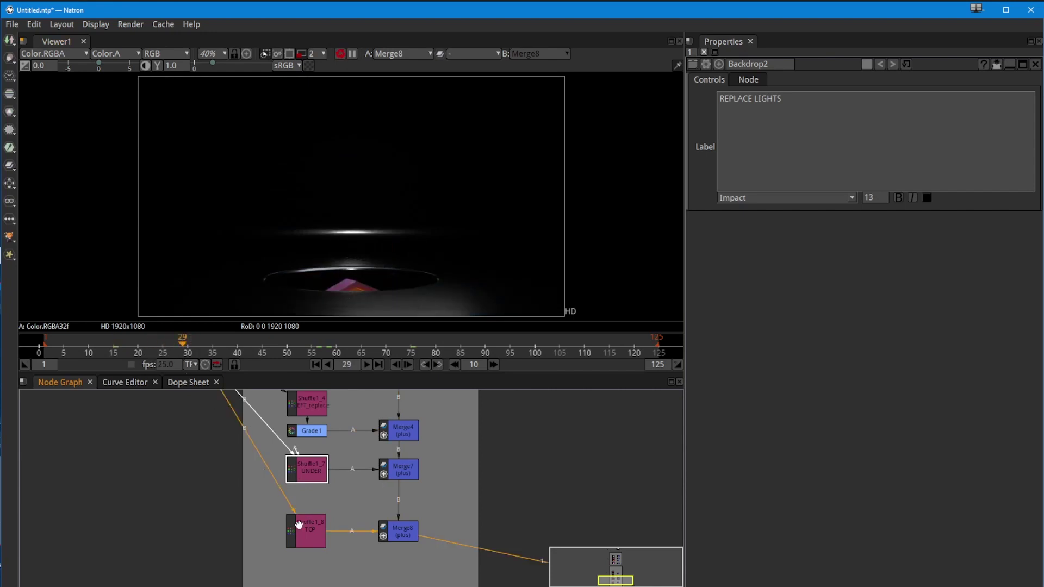
{"action": "left_click_drag", "start_coordinate": [183, 347], "coordinate": [143, 346]}
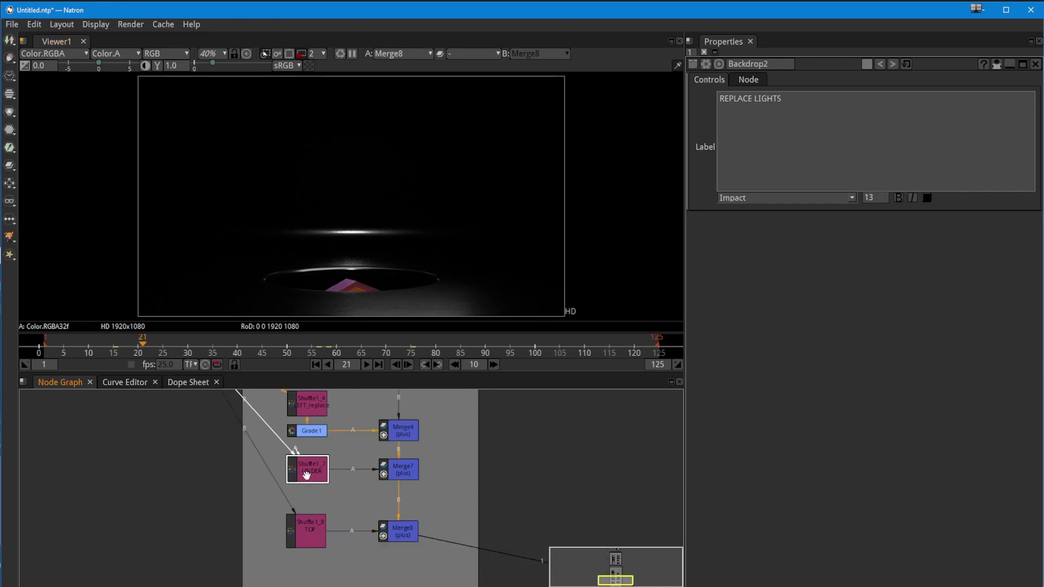
{"action": "key", "text": "g"}
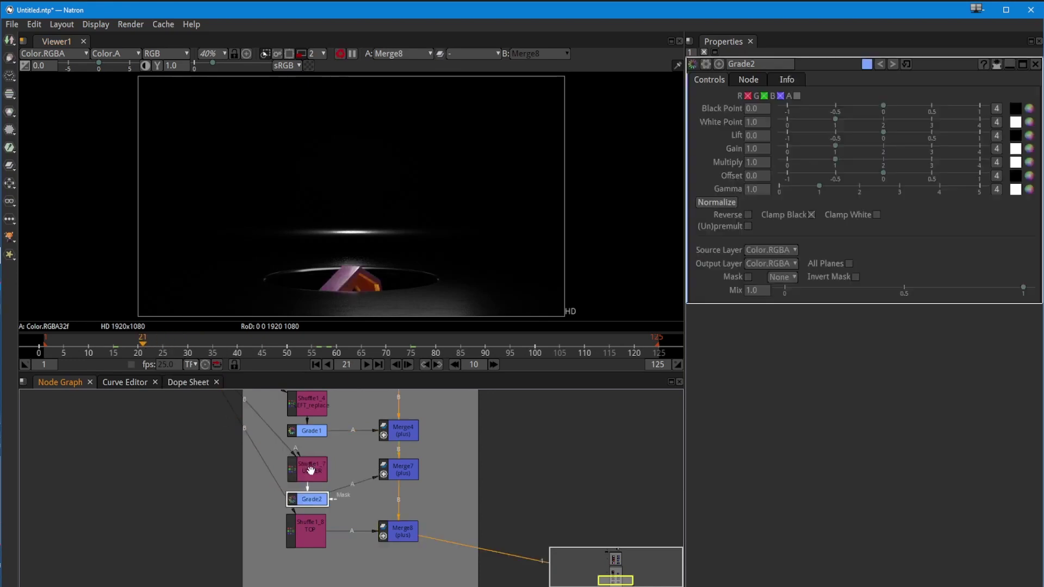
{"action": "left_click_drag", "start_coordinate": [401, 534], "coordinate": [400, 566]}
{"action": "left_click_drag", "start_coordinate": [315, 531], "coordinate": [307, 562]}
{"action": "left_click_drag", "start_coordinate": [399, 472], "coordinate": [402, 501]}
{"action": "left_click", "coordinate": [314, 499]}
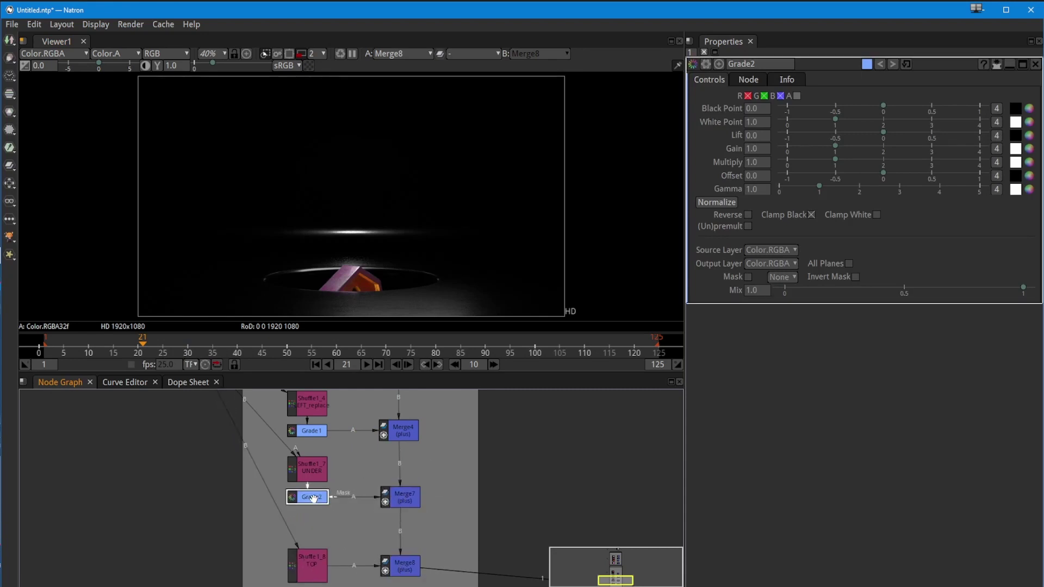
View the UNDER grade and key its gain at 1.980 on frame 50 and 1 on frame 75
{"action": "key", "text": "1"}
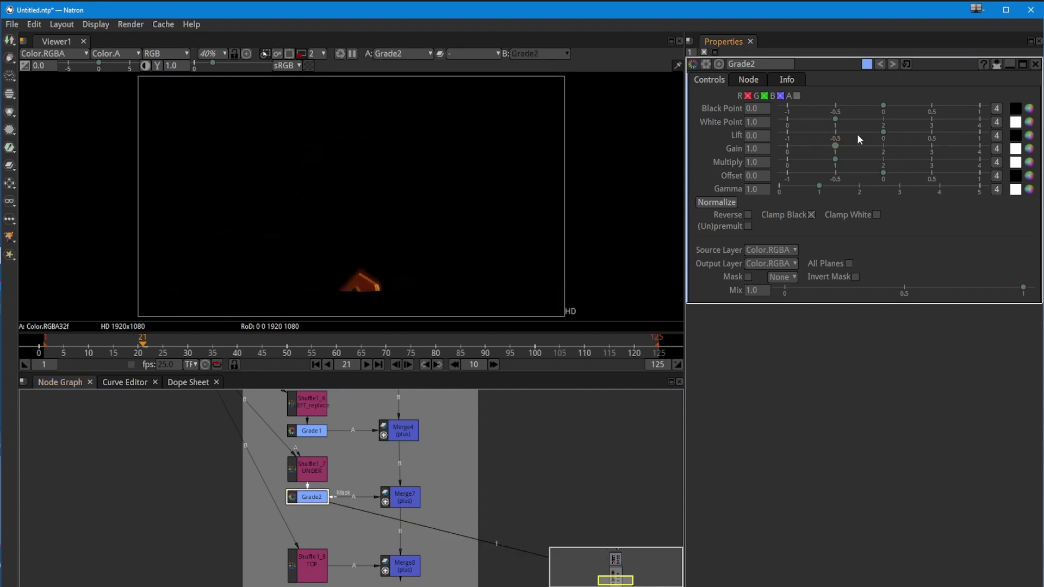
{"action": "left_click_drag", "start_coordinate": [835, 146], "coordinate": [882, 148]}
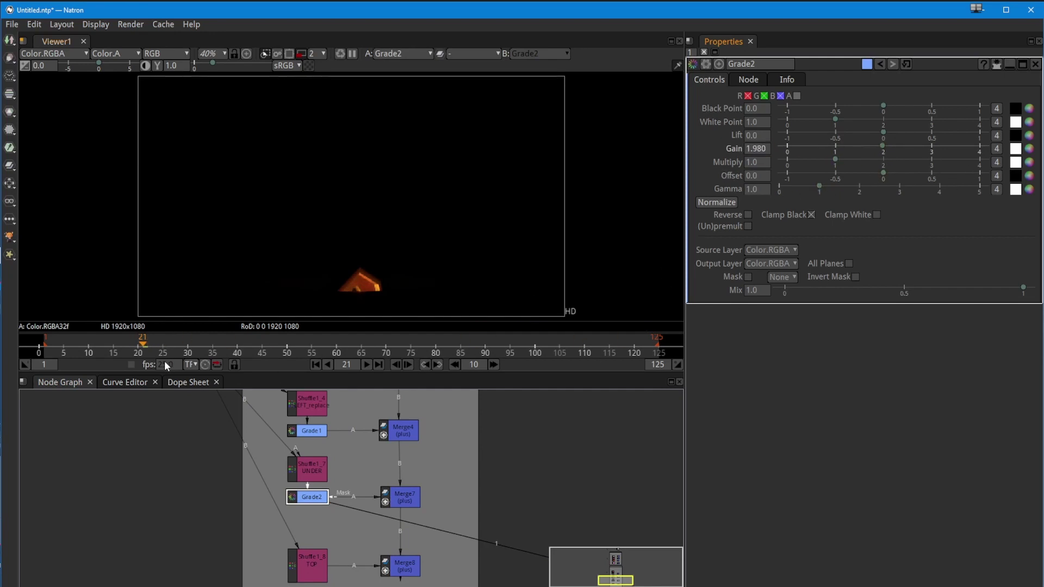
{"action": "left_click", "coordinate": [237, 351]}
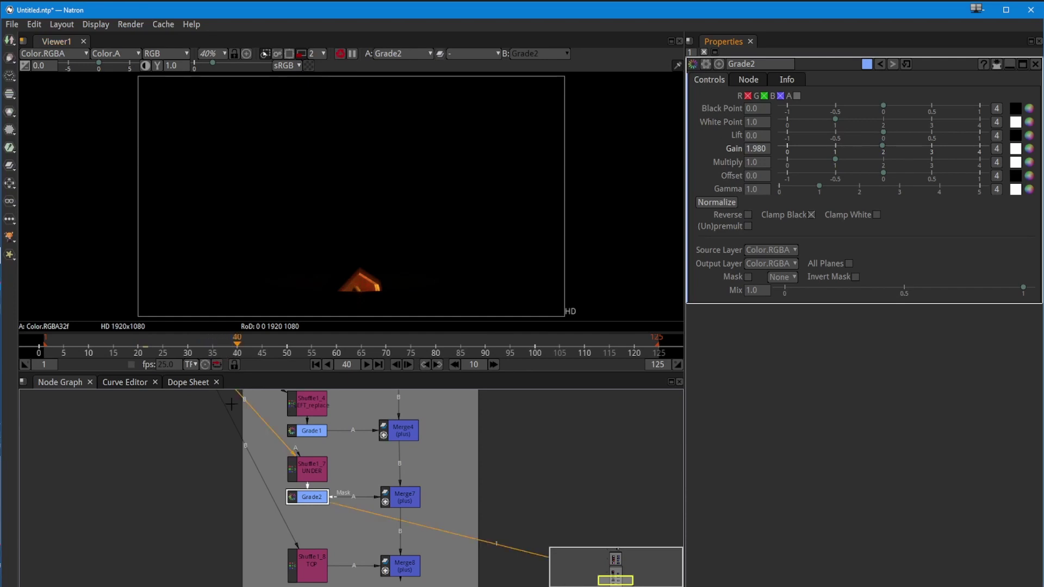
{"action": "left_click", "coordinate": [286, 351]}
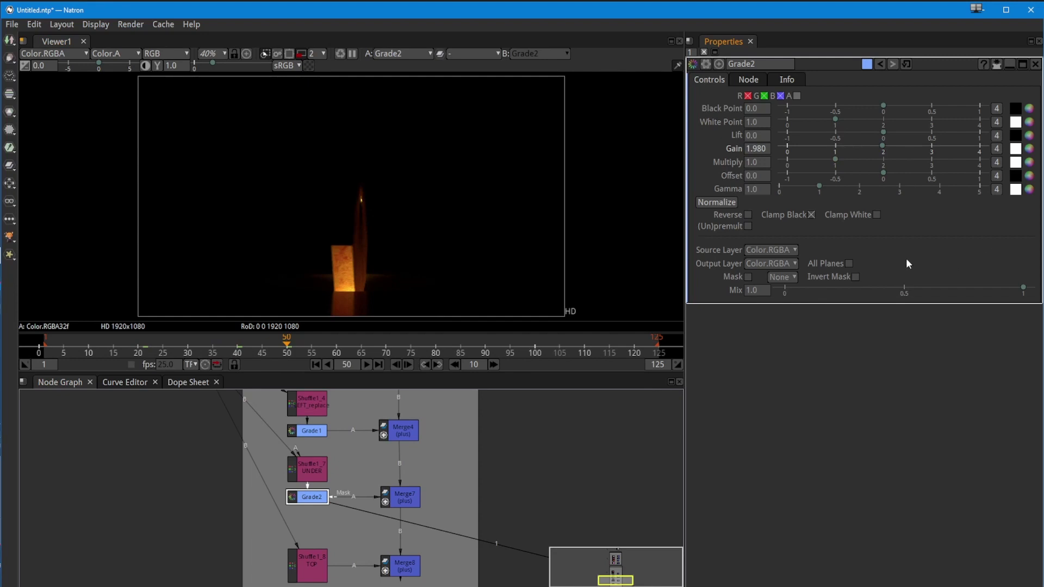
{"action": "right_click", "coordinate": [733, 146]}
{"action": "left_click", "coordinate": [762, 153]}
{"action": "left_click", "coordinate": [411, 348]}
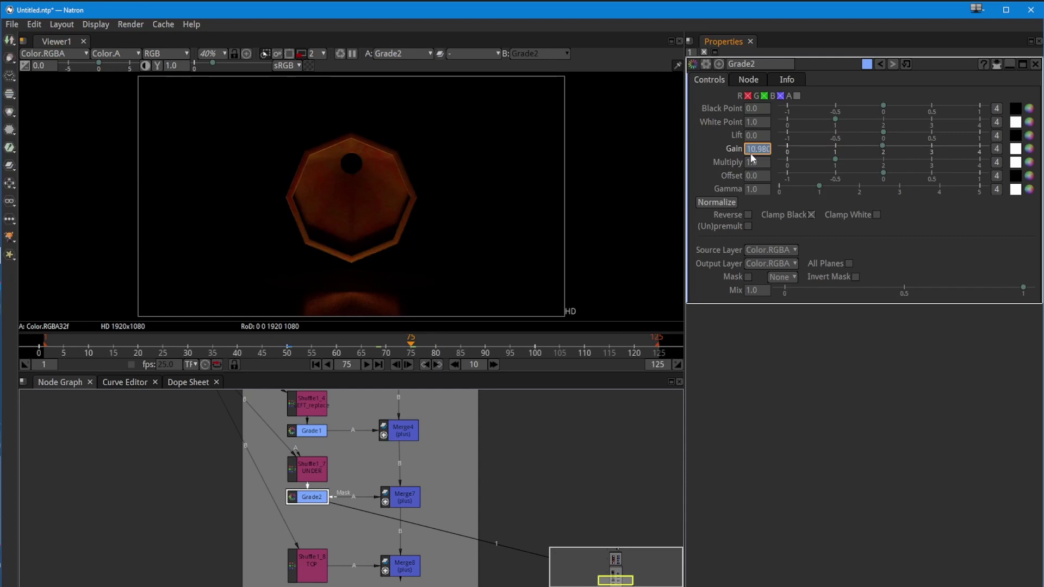
{"action": "type", "text": "1"}
{"action": "key", "text": "Return"}
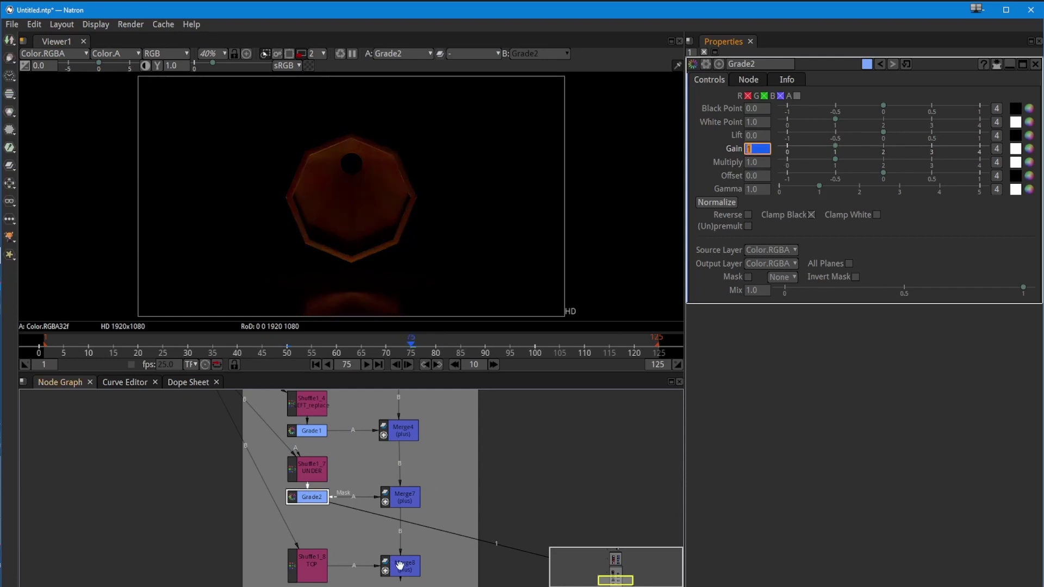
View the last plus merge and check the UNDER light's gain animation at frames 50 and 75
{"action": "left_click_drag", "start_coordinate": [399, 565], "coordinate": [399, 535]}
{"action": "left_click", "coordinate": [403, 542]}
{"action": "key", "text": "1"}
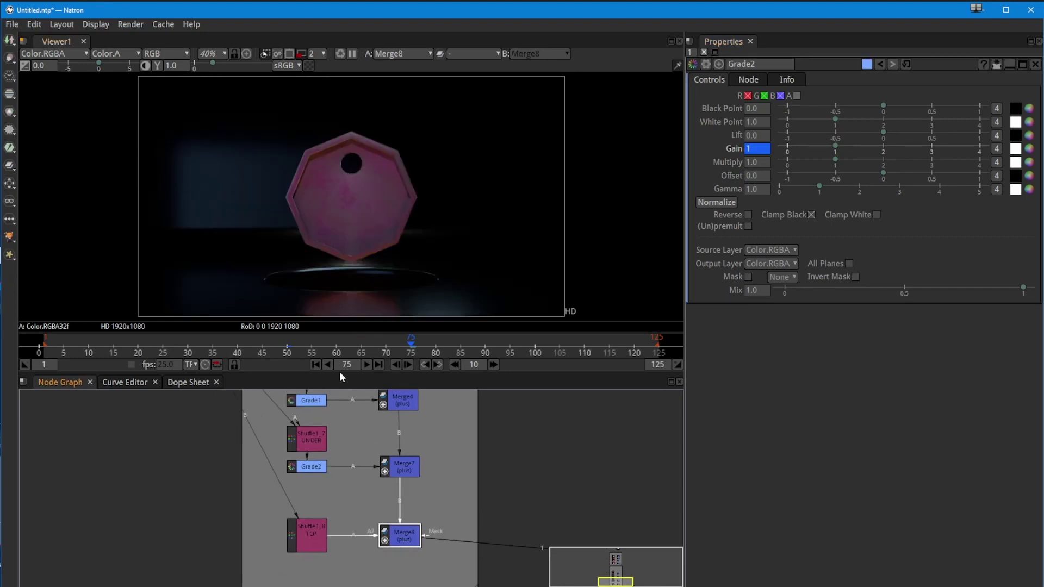
{"action": "left_click", "coordinate": [289, 349]}
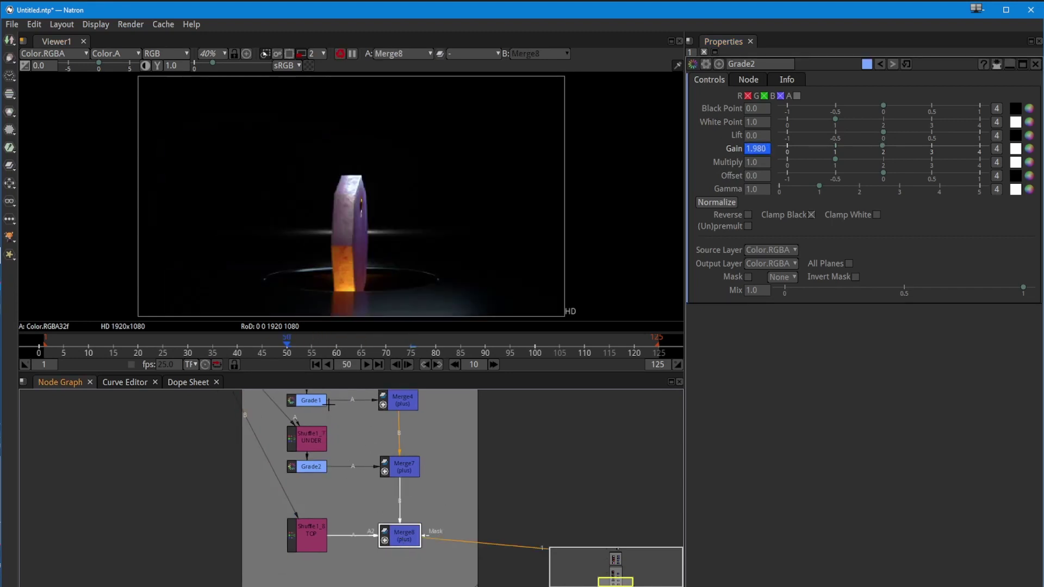
{"action": "left_click", "coordinate": [411, 346]}
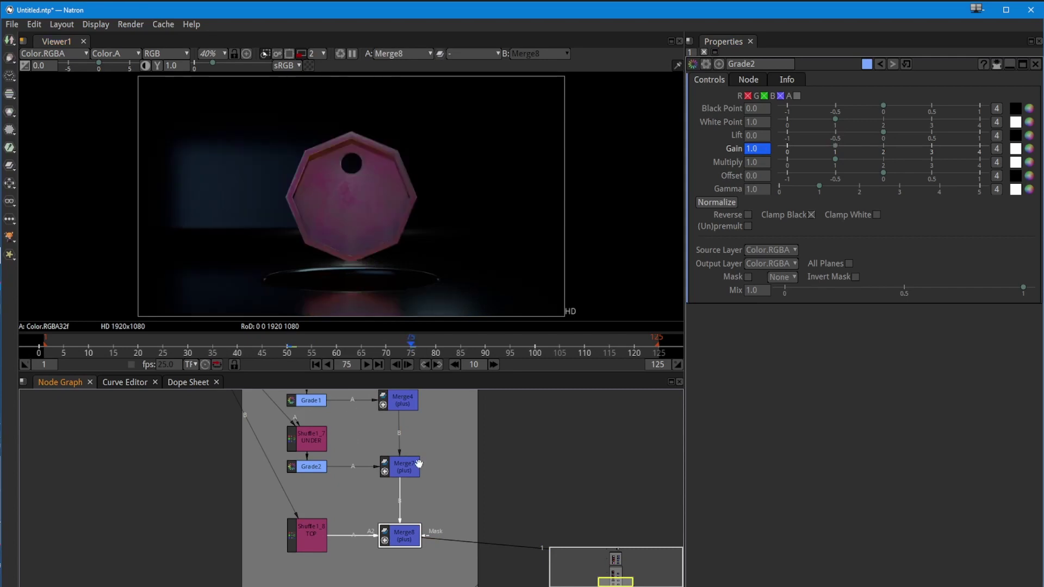
Extend the REPLACE LIGHTS backdrop downward and, at frame 50, add a ColorCorrect node below the TOP shuffle, level with Merge8
{"action": "left_click_drag", "start_coordinate": [342, 502], "coordinate": [326, 443]}
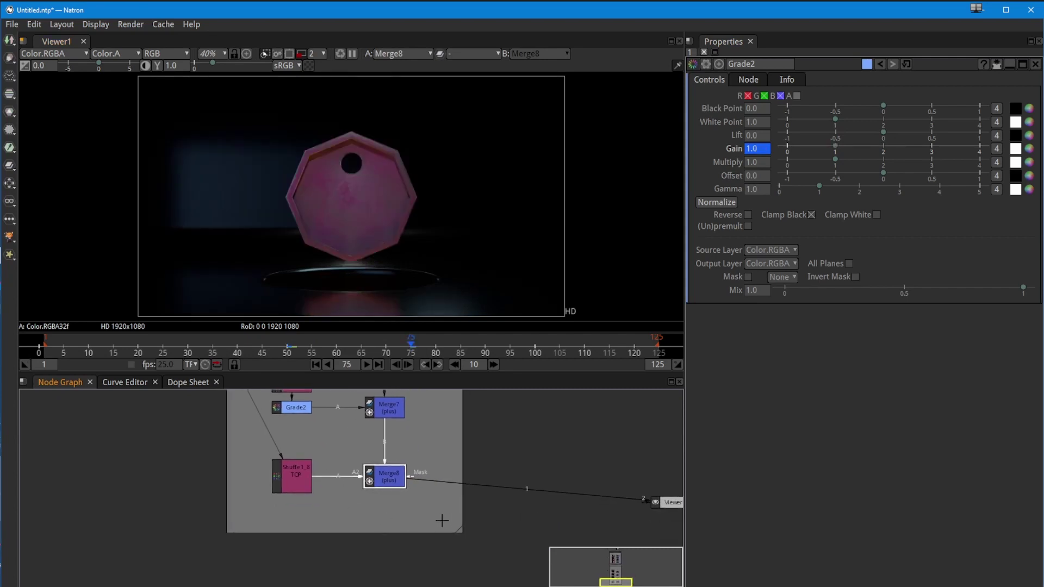
{"action": "left_click_drag", "start_coordinate": [458, 531], "coordinate": [466, 553]}
{"action": "left_click", "coordinate": [293, 492]}
{"action": "left_click", "coordinate": [129, 352]}
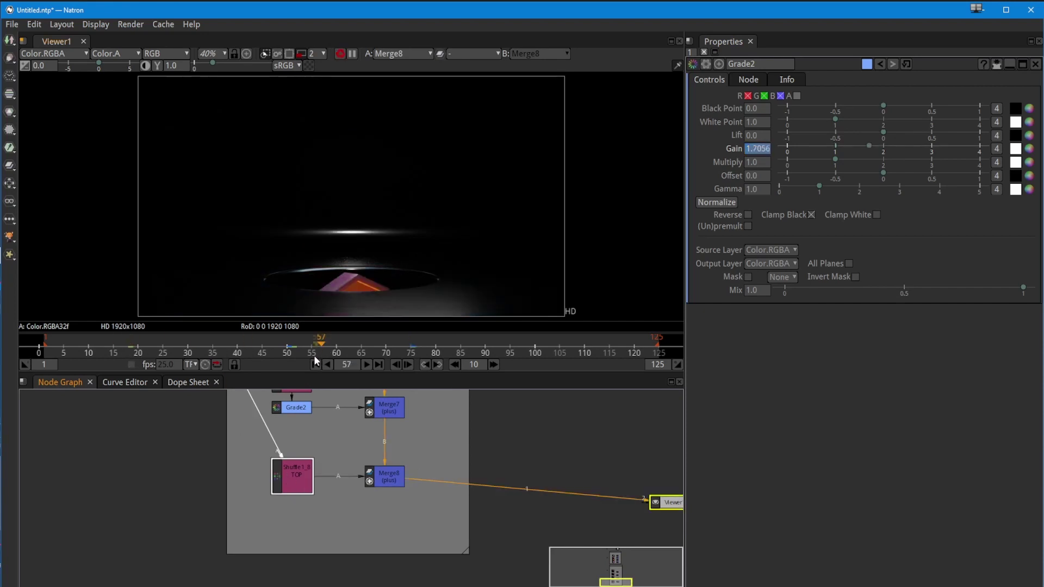
{"action": "left_click", "coordinate": [288, 346]}
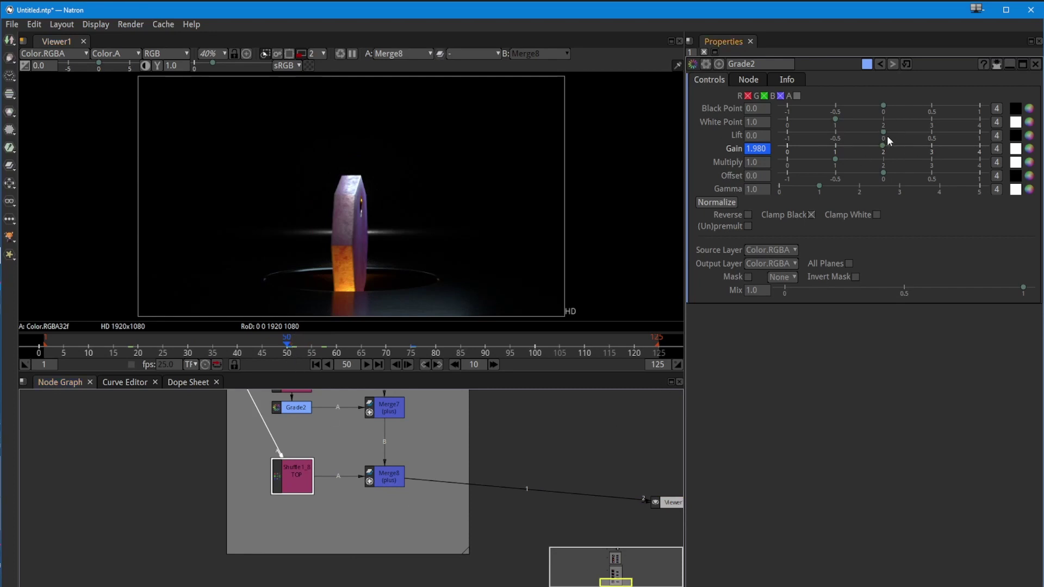
{"action": "double_click", "coordinate": [294, 474]}
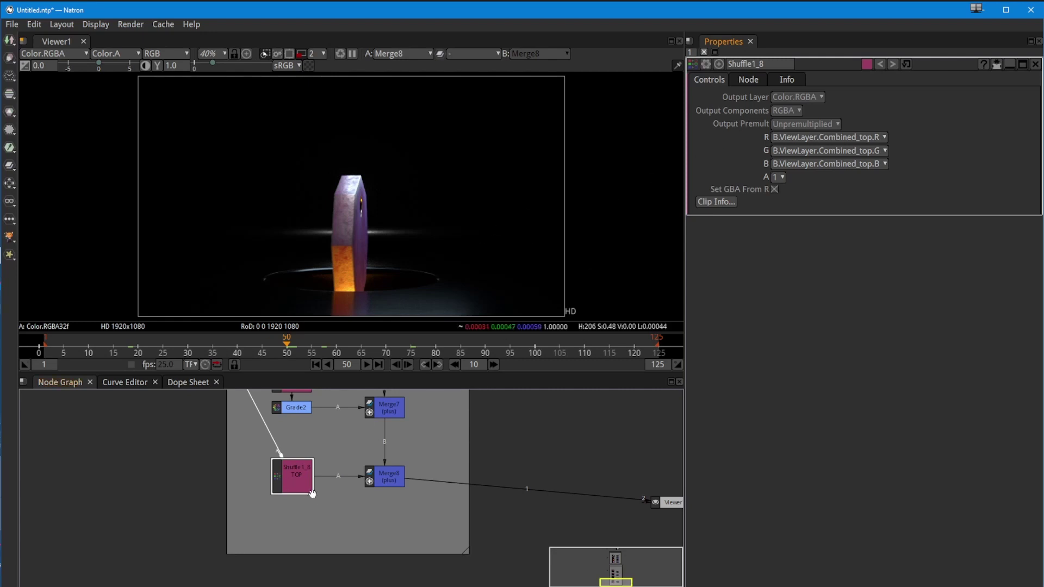
{"action": "key", "text": "c"}
{"action": "left_click_drag", "start_coordinate": [386, 478], "coordinate": [388, 508]}
{"action": "left_click", "coordinate": [306, 510]}
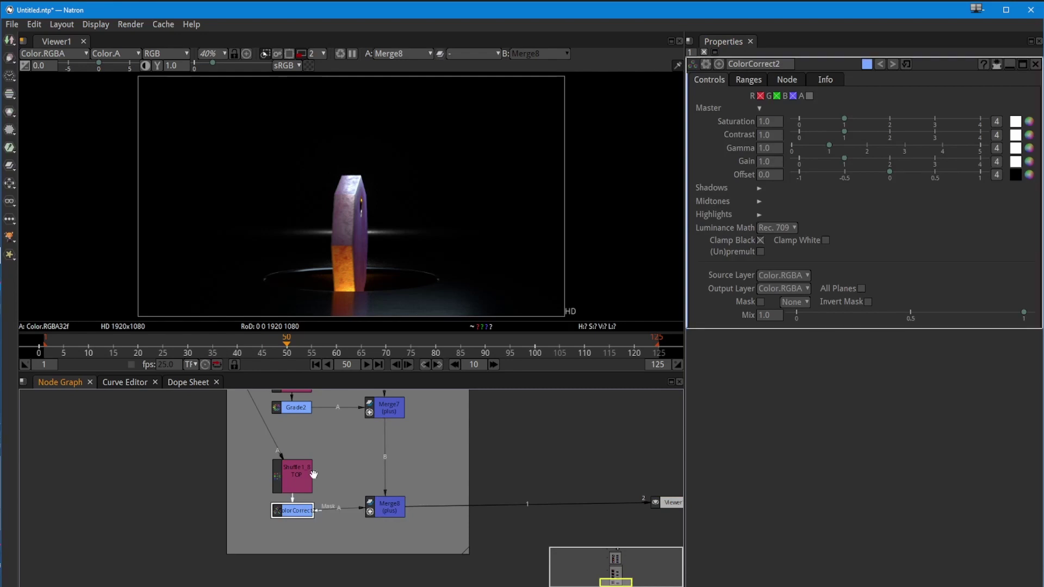
Key the TOP color correction's master gain at 0.150 on frame 50 and 1 on frame 75
{"action": "left_click_drag", "start_coordinate": [843, 162], "coordinate": [807, 160]}
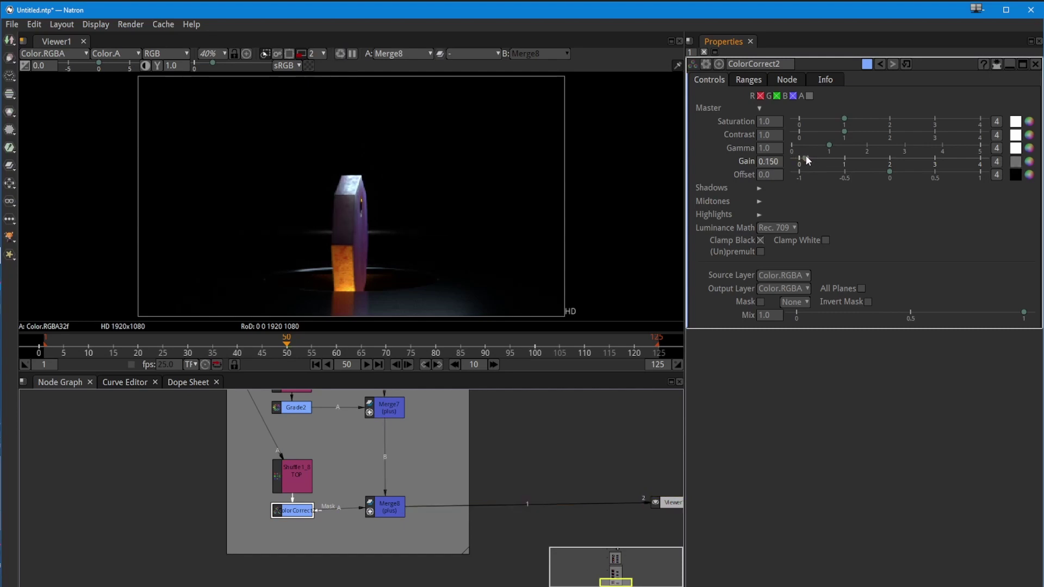
{"action": "right_click", "coordinate": [742, 162]}
{"action": "left_click", "coordinate": [746, 169]}
{"action": "left_click", "coordinate": [411, 354]}
{"action": "left_click_drag", "start_coordinate": [780, 162], "coordinate": [743, 162]}
{"action": "key", "text": "Return"}
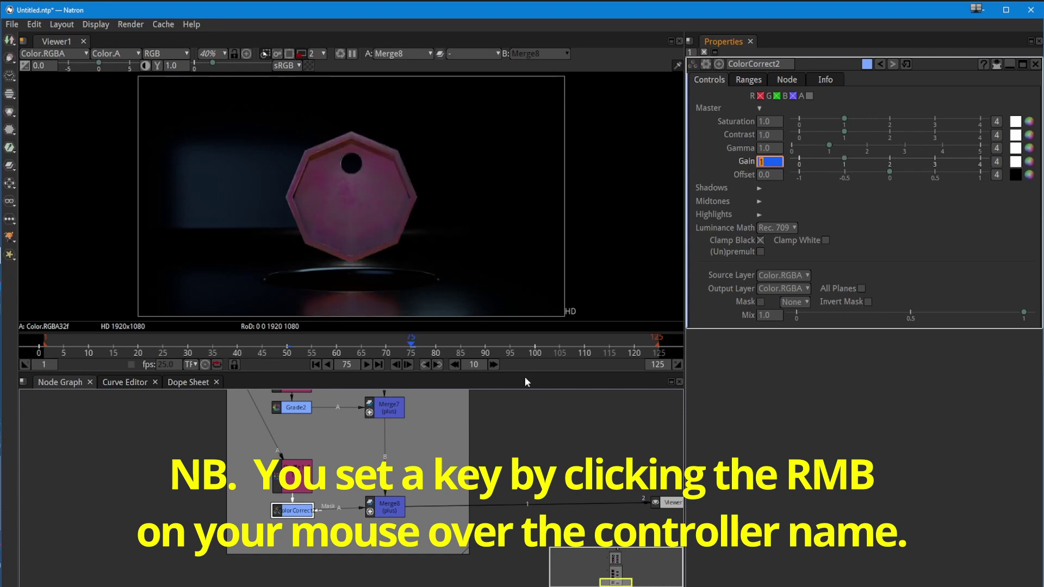
Give the TOP color correction's gain keys horizontal tangents and move the first key to frame 40
{"action": "left_click", "coordinate": [292, 339]}
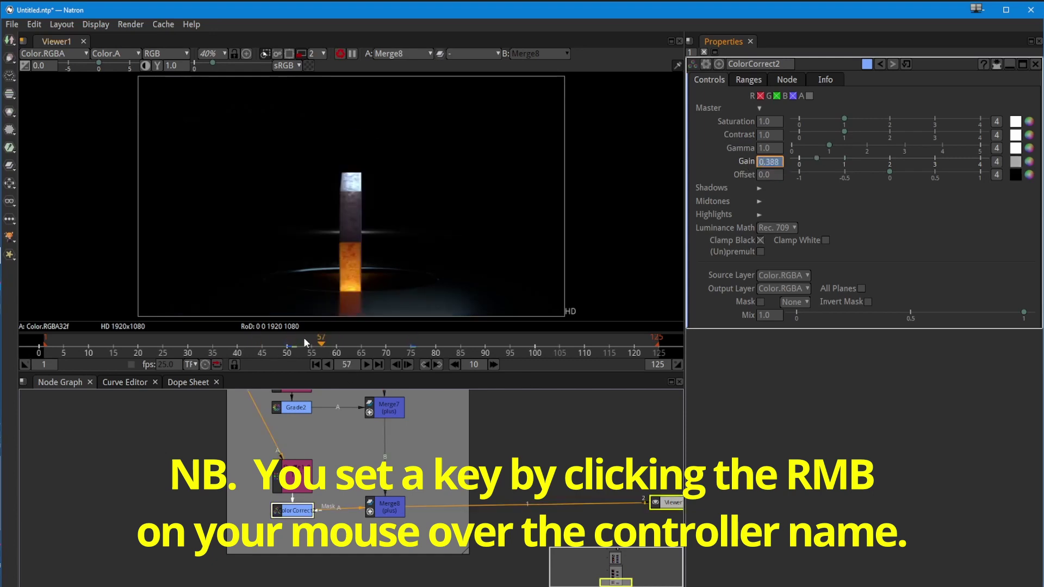
{"action": "left_click", "coordinate": [125, 383]}
{"action": "left_click_drag", "start_coordinate": [410, 485], "coordinate": [352, 514]}
{"action": "key", "text": "f"}
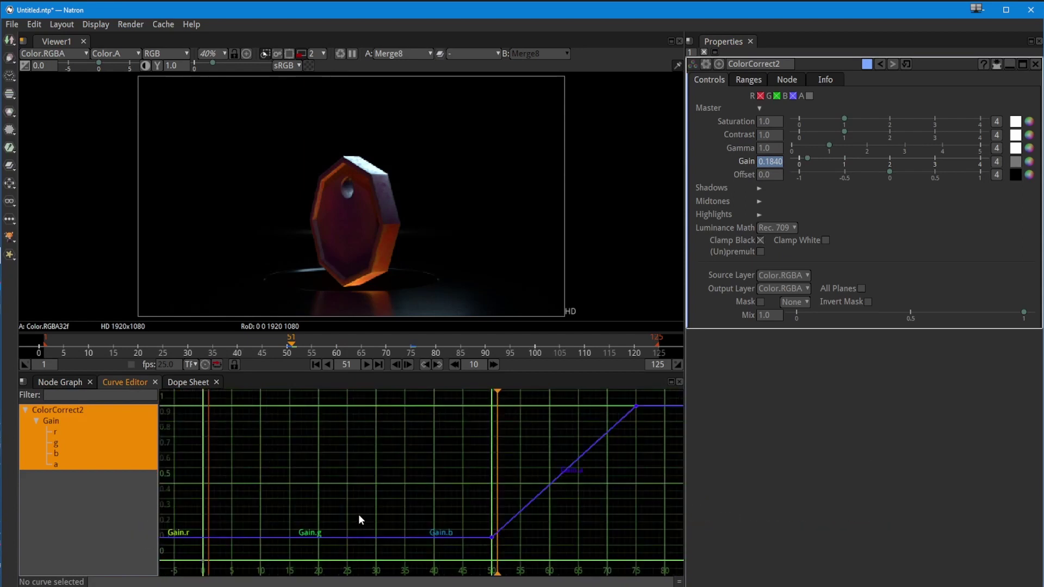
{"action": "left_click_drag", "start_coordinate": [642, 421], "coordinate": [643, 423]}
{"action": "key", "text": "h"}
{"action": "left_click_drag", "start_coordinate": [392, 481], "coordinate": [433, 537]}
{"action": "left_click_drag", "start_coordinate": [298, 351], "coordinate": [395, 353]}
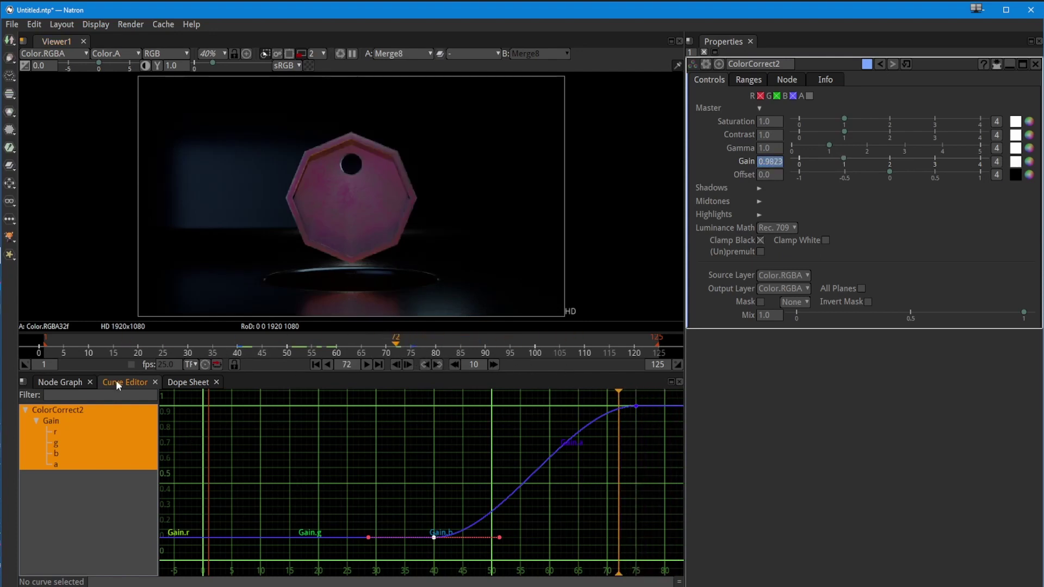
Return to the node graph and save the project as logoRelight_2 in the natron folder
{"action": "left_click", "coordinate": [59, 382]}
{"action": "left_click", "coordinate": [12, 24]}
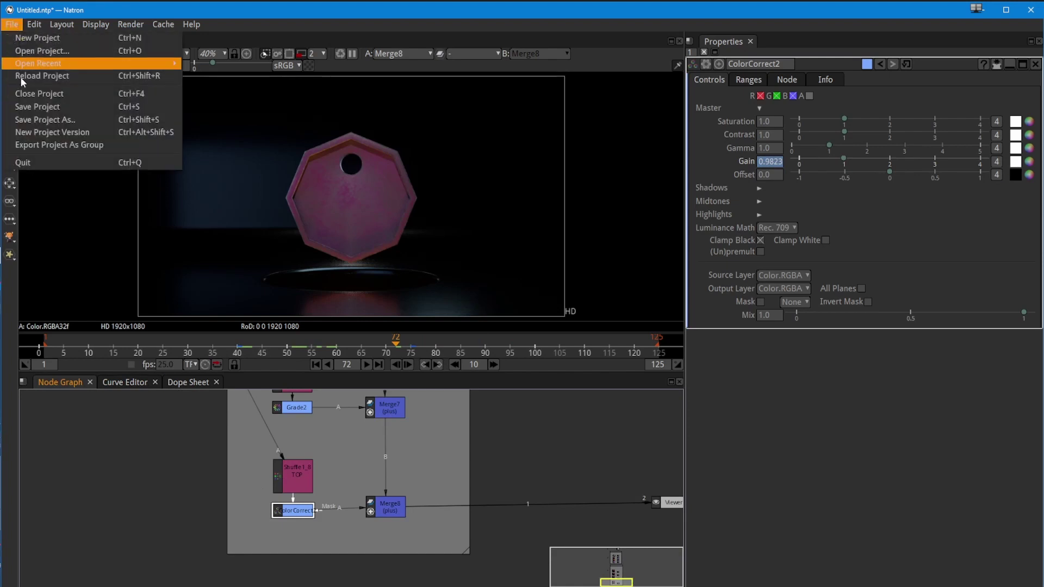
{"action": "left_click", "coordinate": [28, 119]}
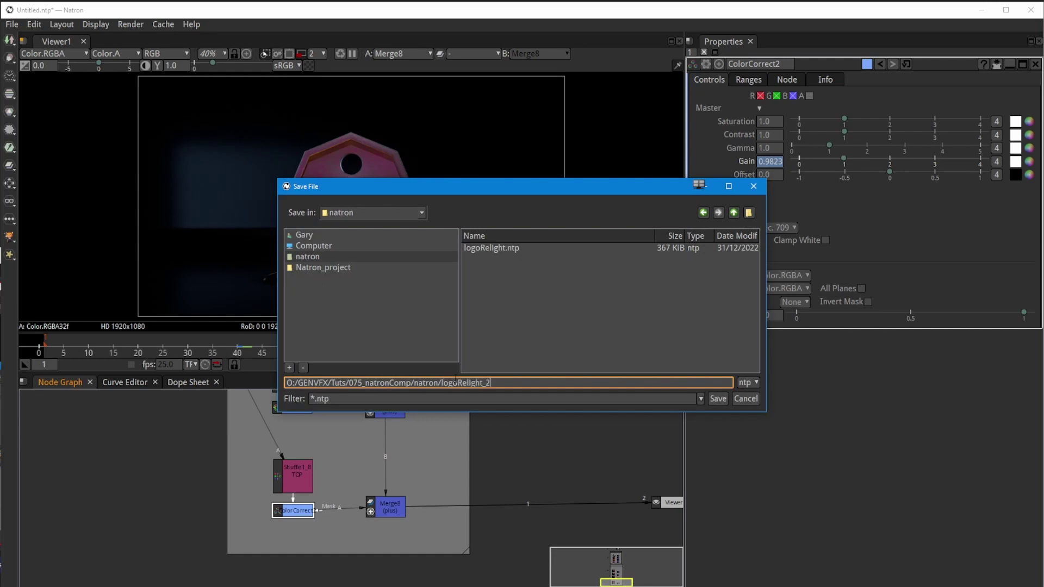
{"action": "key", "text": "Return"}
Play the relit animation from the first frame, stop playback and scrub to frame 33
{"action": "left_click", "coordinate": [317, 367]}
{"action": "left_click", "coordinate": [371, 367]}
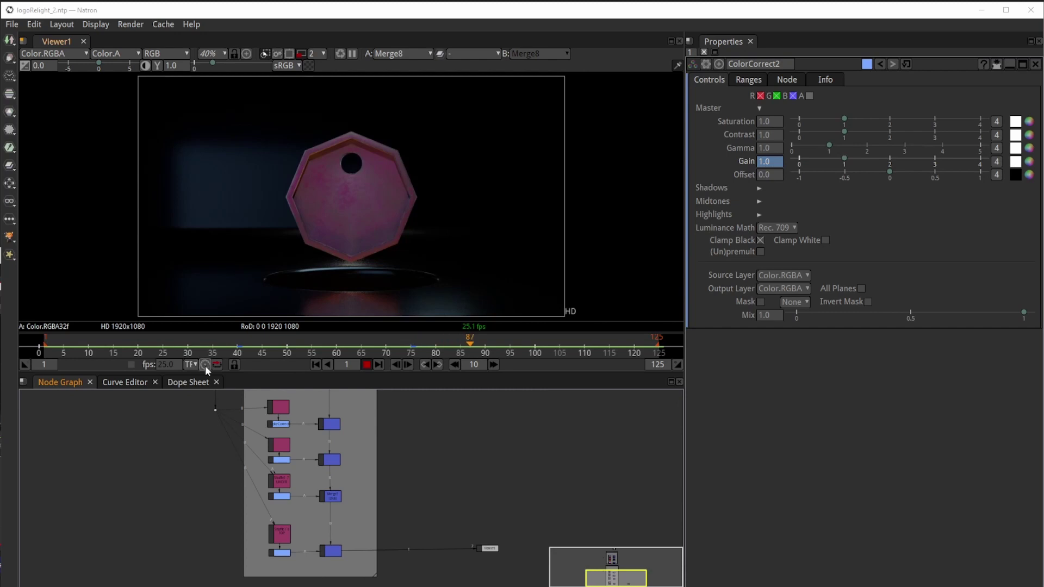
{"action": "left_click", "coordinate": [366, 365]}
{"action": "left_click_drag", "start_coordinate": [171, 343], "coordinate": [202, 348]}
Toggle the RIM color correction and its RIM_replace shuffle off and on to compare their effect at frame 33
{"action": "left_click_drag", "start_coordinate": [223, 439], "coordinate": [395, 554]}
{"action": "scroll", "coordinate": [345, 488], "scroll_direction": "up", "scroll_amount": 2}
{"action": "left_click_drag", "start_coordinate": [346, 488], "coordinate": [511, 542]}
{"action": "left_click", "coordinate": [296, 501]}
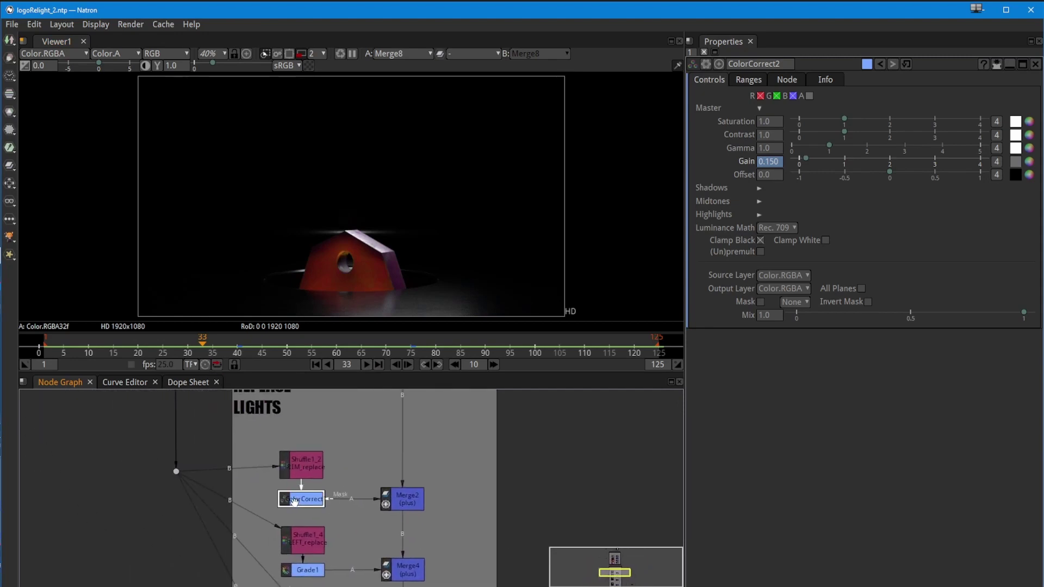
{"action": "key", "text": "d"}
{"action": "key", "text": "d"}
{"action": "key", "text": "d"}
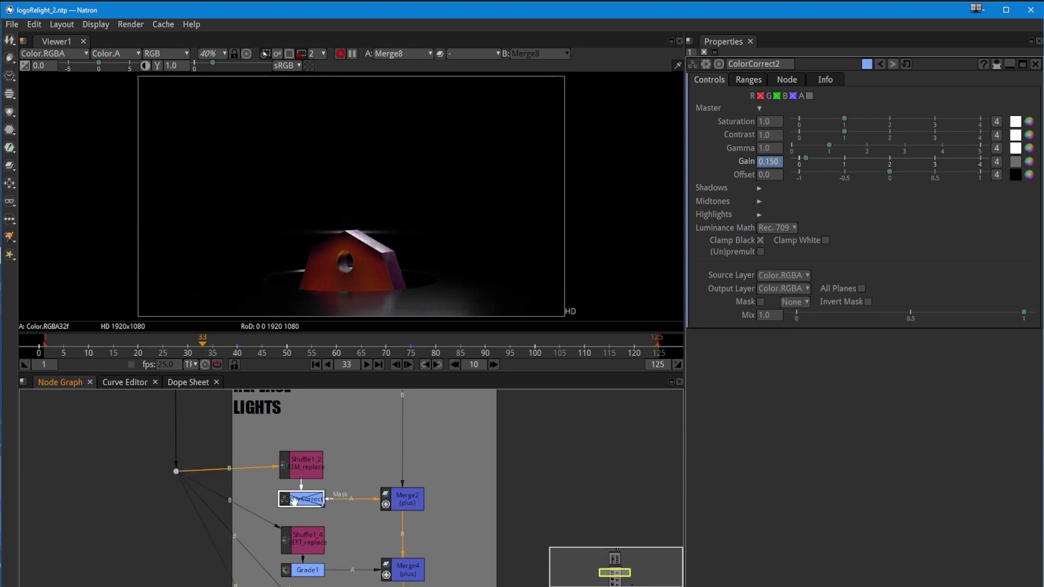
{"action": "left_click_drag", "start_coordinate": [297, 467], "coordinate": [300, 470]}
{"action": "left_click", "coordinate": [309, 499]}
{"action": "key", "text": "d"}
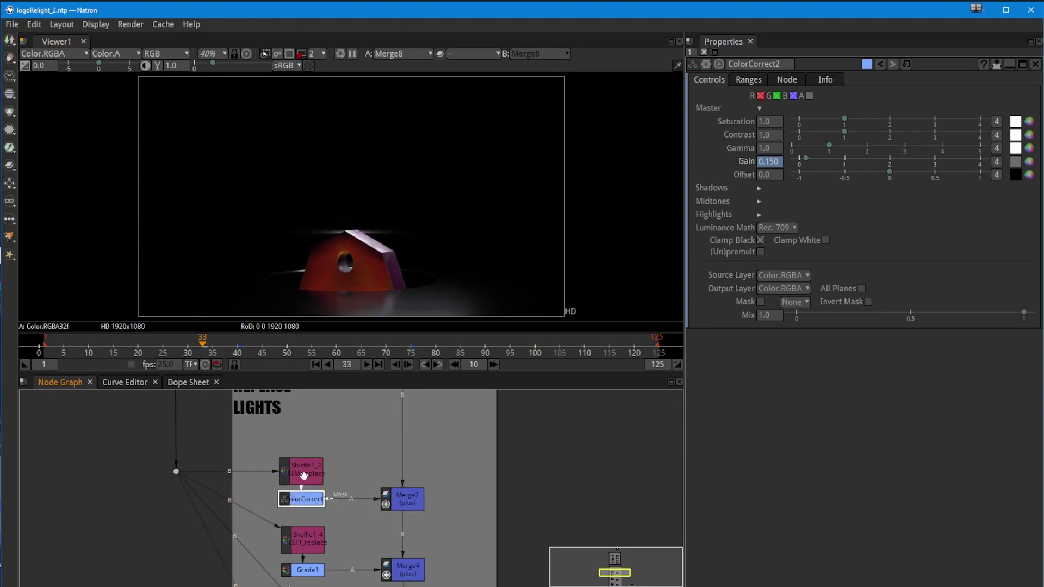
{"action": "left_click", "coordinate": [304, 476]}
{"action": "key", "text": "d"}
{"action": "key", "text": "d"}
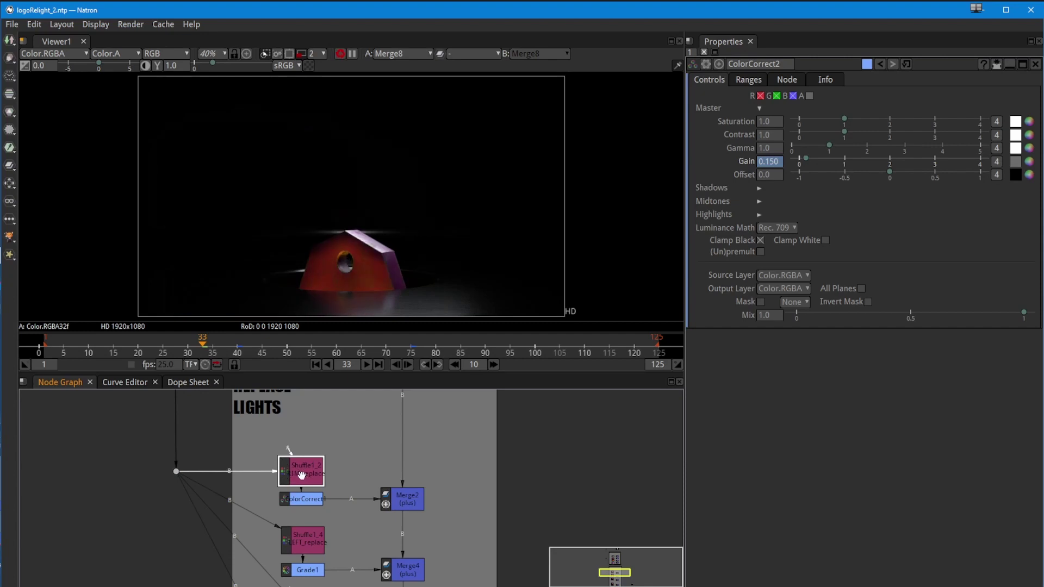
View the RIM_replace shuffle's output on its own, and return the viewer to Merge8
{"action": "key", "text": "1"}
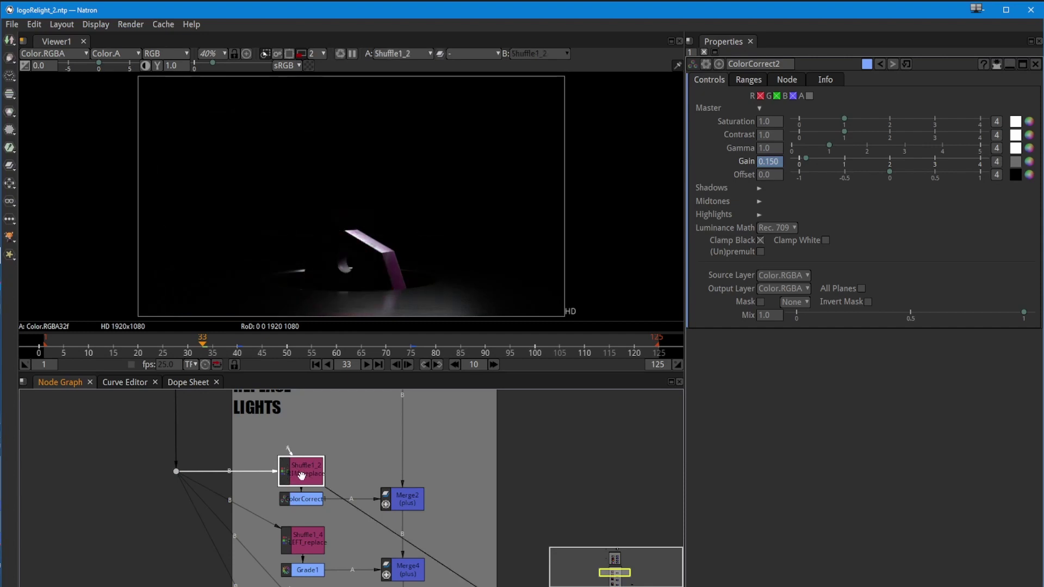
{"action": "left_click", "coordinate": [303, 500]}
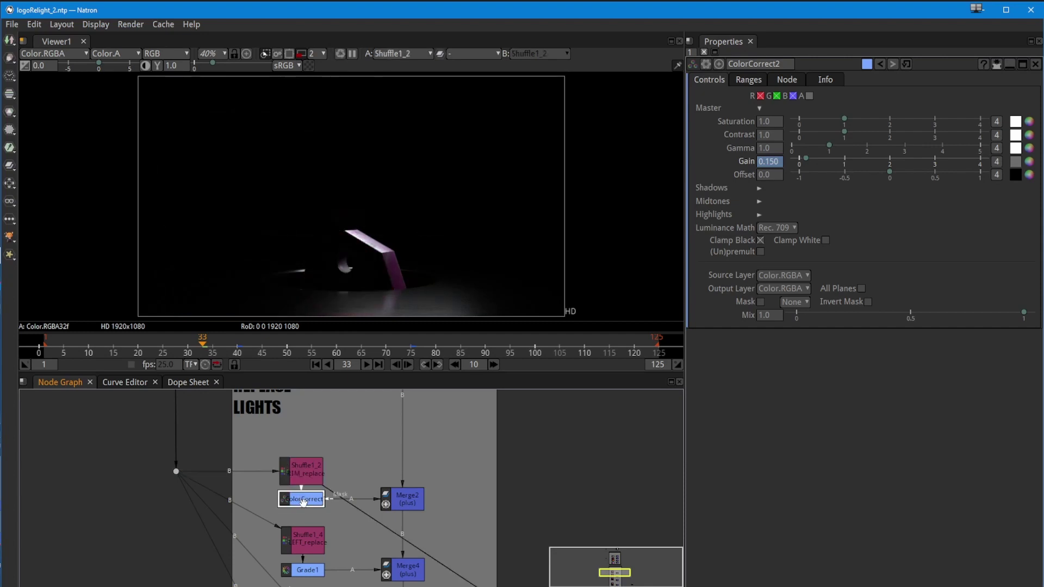
{"action": "left_click_drag", "start_coordinate": [431, 551], "coordinate": [375, 392]}
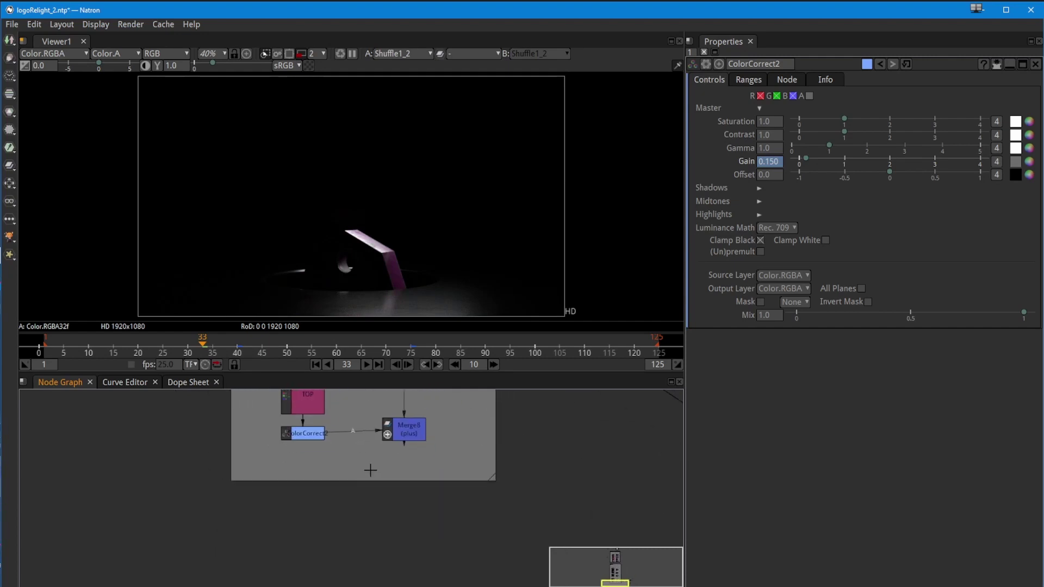
{"action": "left_click", "coordinate": [407, 437]}
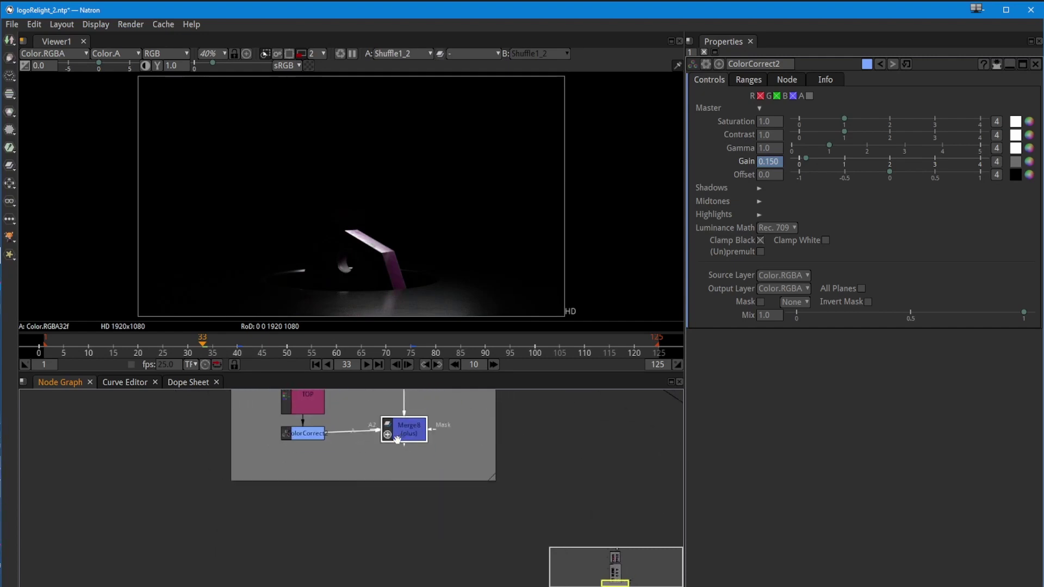
{"action": "key", "text": "1"}
Move the RIM_replace shuffle, its dot and its color correction up, and insert a Grade node before Merge2
{"action": "left_click_drag", "start_coordinate": [366, 433], "coordinate": [337, 561]}
{"action": "left_click_drag", "start_coordinate": [315, 461], "coordinate": [305, 555]}
{"action": "left_click_drag", "start_coordinate": [327, 462], "coordinate": [313, 574]}
{"action": "left_click_drag", "start_coordinate": [248, 484], "coordinate": [253, 456]}
{"action": "left_click_drag", "start_coordinate": [119, 485], "coordinate": [120, 453]}
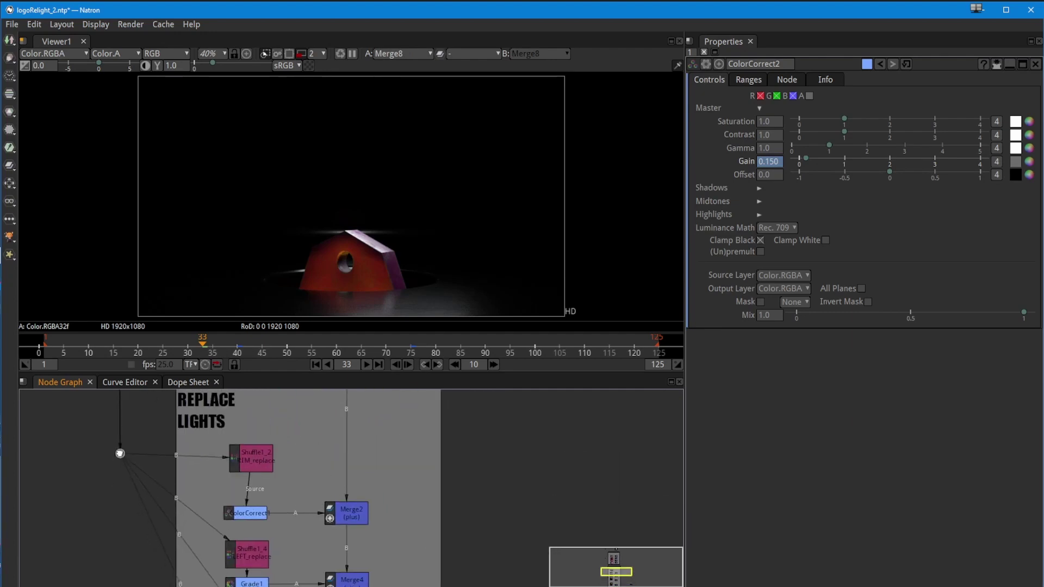
{"action": "left_click_drag", "start_coordinate": [248, 518], "coordinate": [255, 484]}
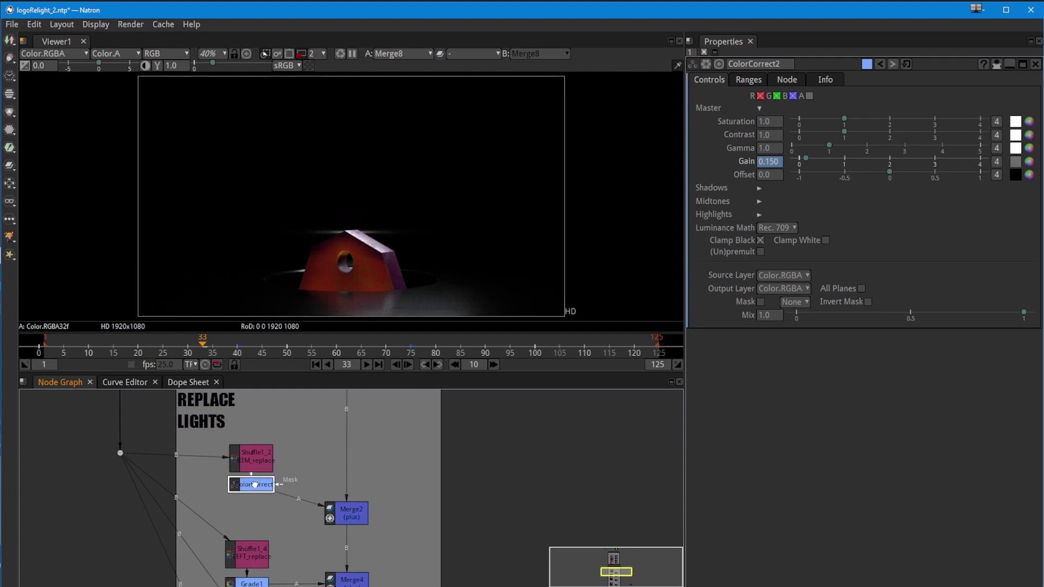
{"action": "key", "text": "g"}
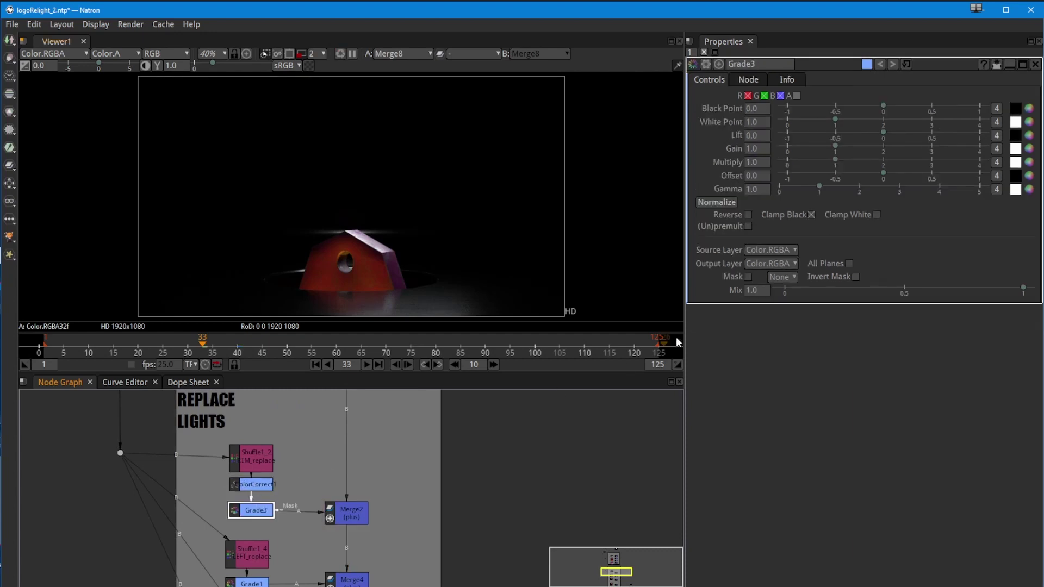
Set the RIM Grade's gain to 0 and key it around frame 35
{"action": "left_click_drag", "start_coordinate": [836, 145], "coordinate": [786, 144]}
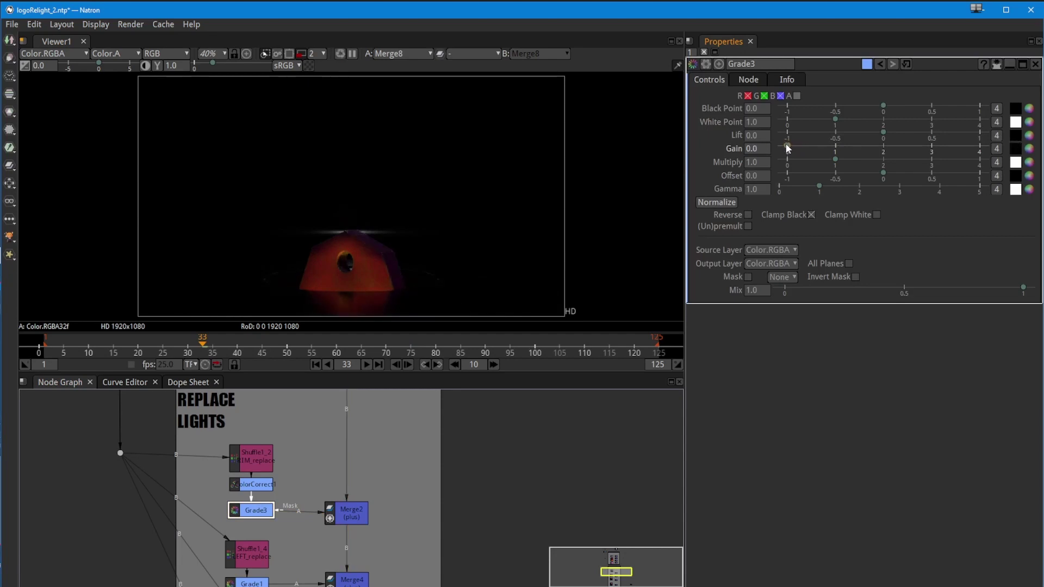
{"action": "left_click_drag", "start_coordinate": [59, 339], "coordinate": [220, 347]}
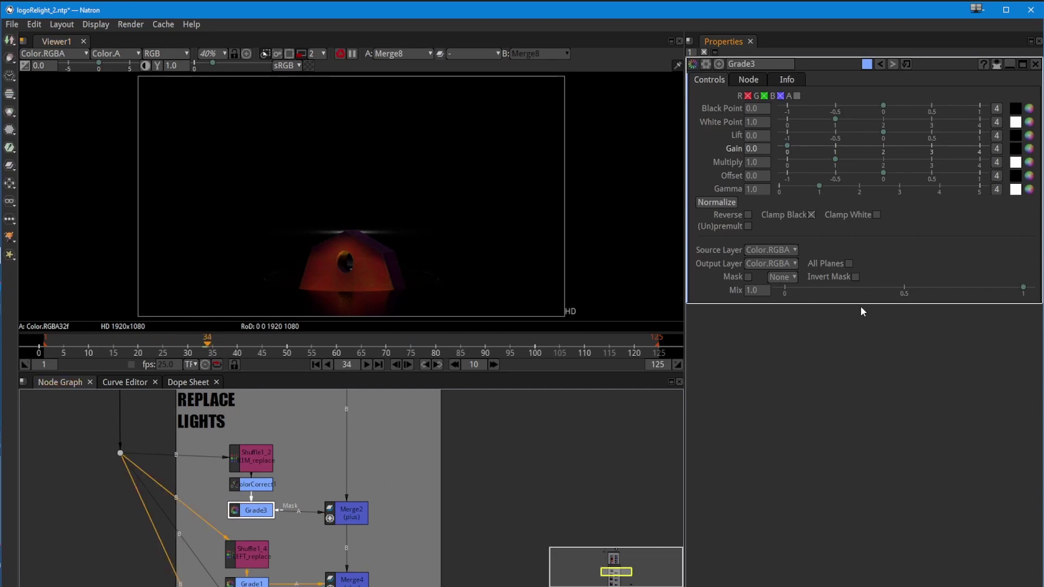
{"action": "right_click", "coordinate": [734, 149]}
{"action": "left_click", "coordinate": [738, 160]}
Key the RIM Grade's gain at 1.750 on frame 75
{"action": "left_click_drag", "start_coordinate": [364, 346], "coordinate": [409, 349]}
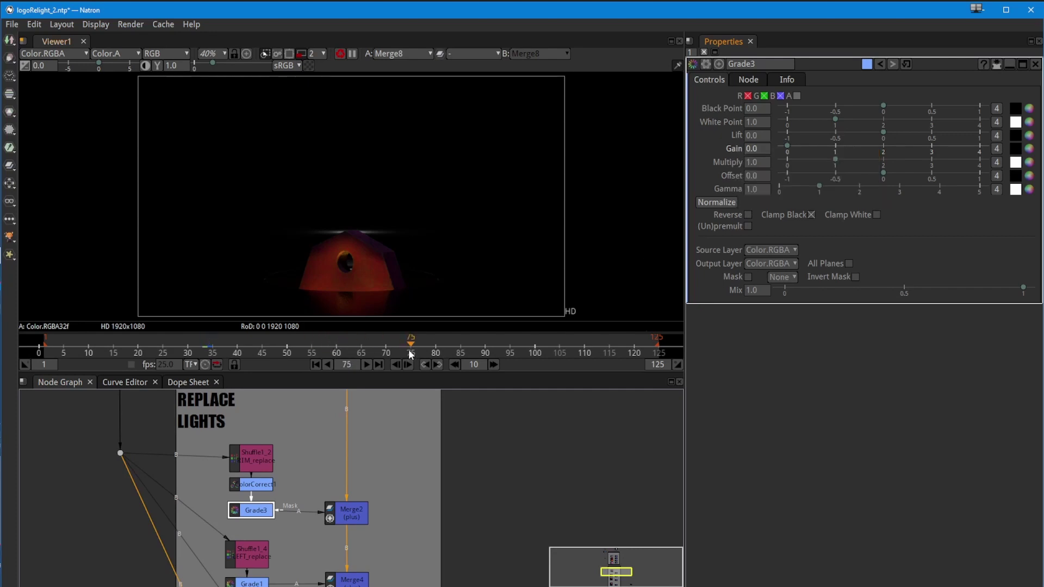
{"action": "left_click_drag", "start_coordinate": [760, 149], "coordinate": [722, 147]}
{"action": "type", "text": "1"}
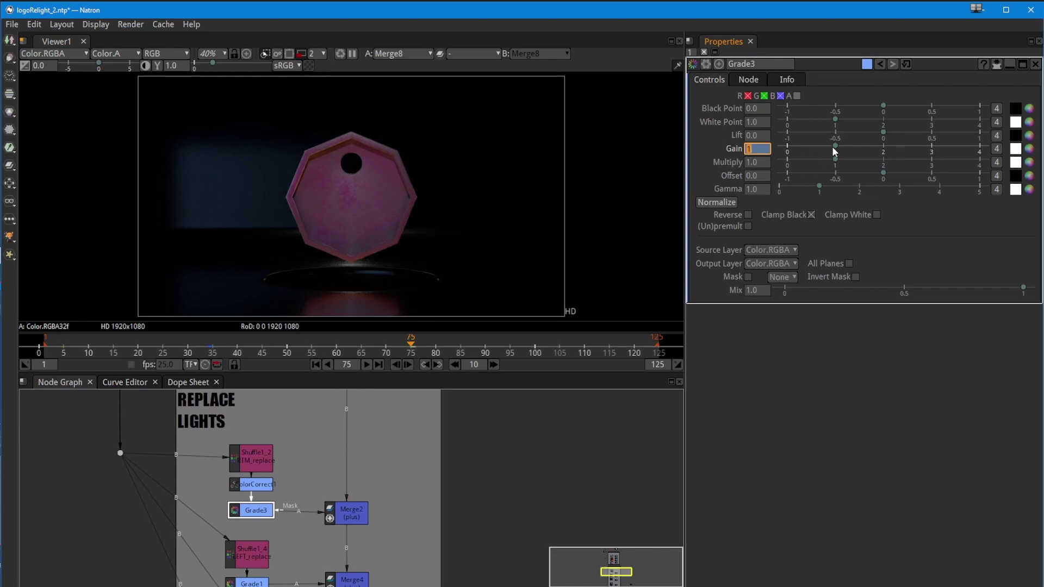
{"action": "left_click_drag", "start_coordinate": [835, 146], "coordinate": [870, 147]}
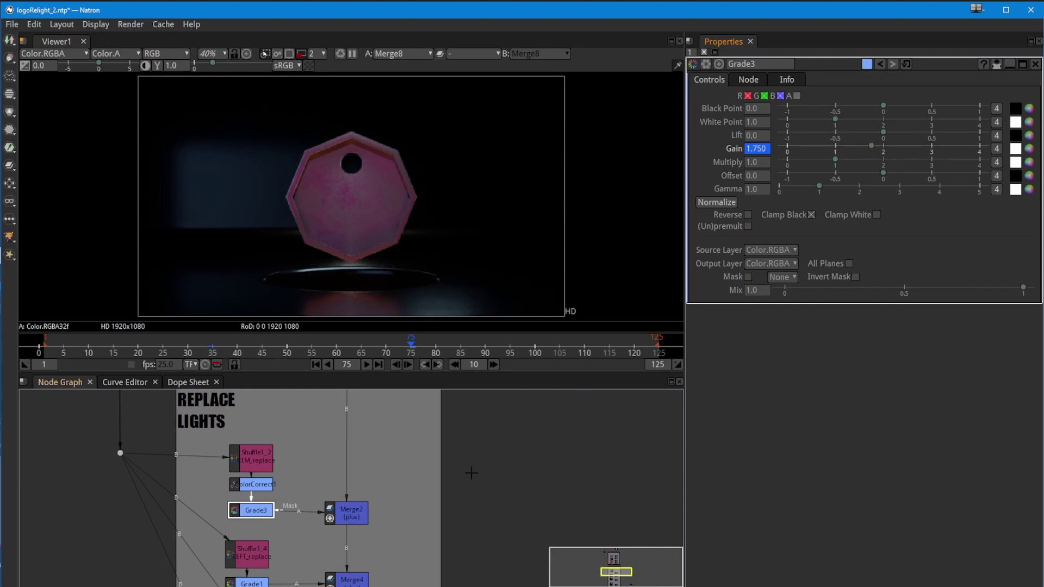
Play the relit animation to check the RIM fade-in, and stop playback
{"action": "left_click", "coordinate": [367, 364]}
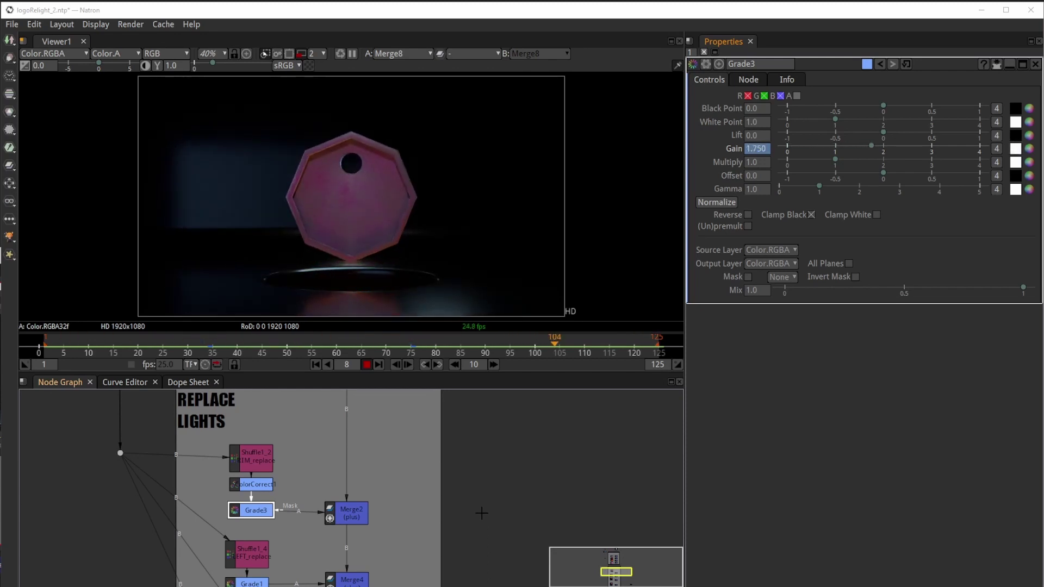
{"action": "left_click_drag", "start_coordinate": [476, 546], "coordinate": [475, 471]}
{"action": "mouse_move", "coordinate": [468, 514]}
{"action": "left_mouse_down"}
{"action": "mouse_move", "coordinate": [471, 457]}
{"action": "mouse_move", "coordinate": [459, 473]}
{"action": "mouse_move", "coordinate": [468, 461]}
{"action": "mouse_move", "coordinate": [445, 443]}
{"action": "left_mouse_up"}
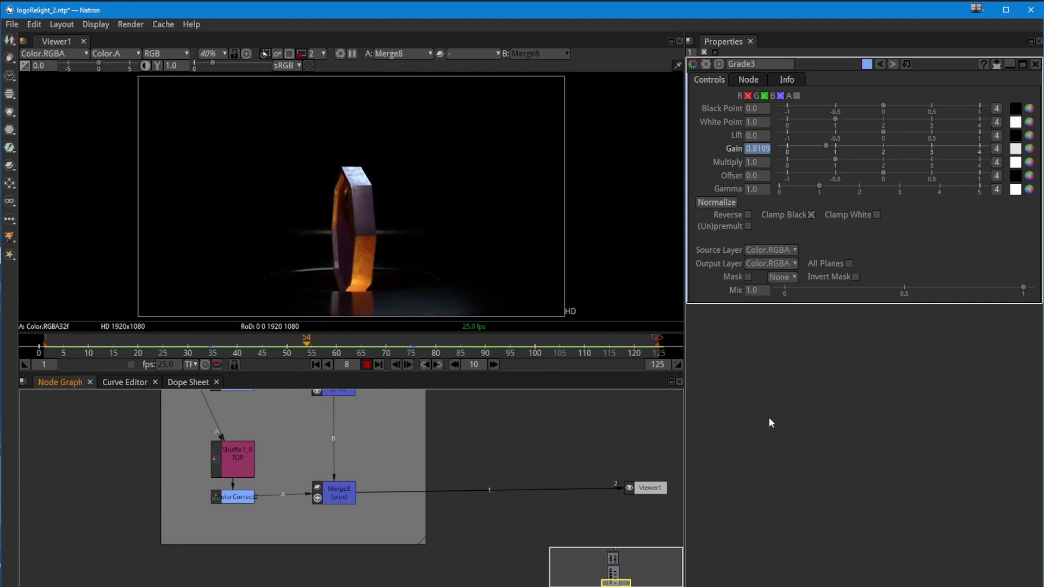
{"action": "left_click", "coordinate": [366, 365]}
{"action": "left_click_drag", "start_coordinate": [256, 540], "coordinate": [258, 460]}
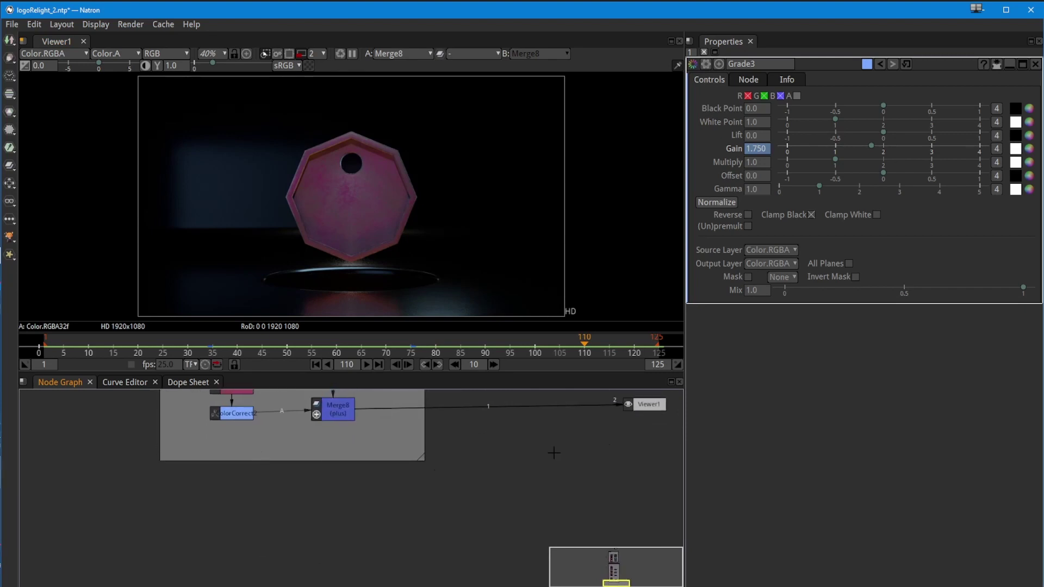
Move the viewer node to below and beside Merge8, and go to frame 75
{"action": "left_click_drag", "start_coordinate": [638, 406], "coordinate": [559, 501]}
{"action": "left_click_drag", "start_coordinate": [244, 524], "coordinate": [183, 519]}
{"action": "left_click_drag", "start_coordinate": [365, 347], "coordinate": [411, 352]}
Add a Text node below Merge8 and show its output in the viewer
{"action": "left_click", "coordinate": [226, 472]}
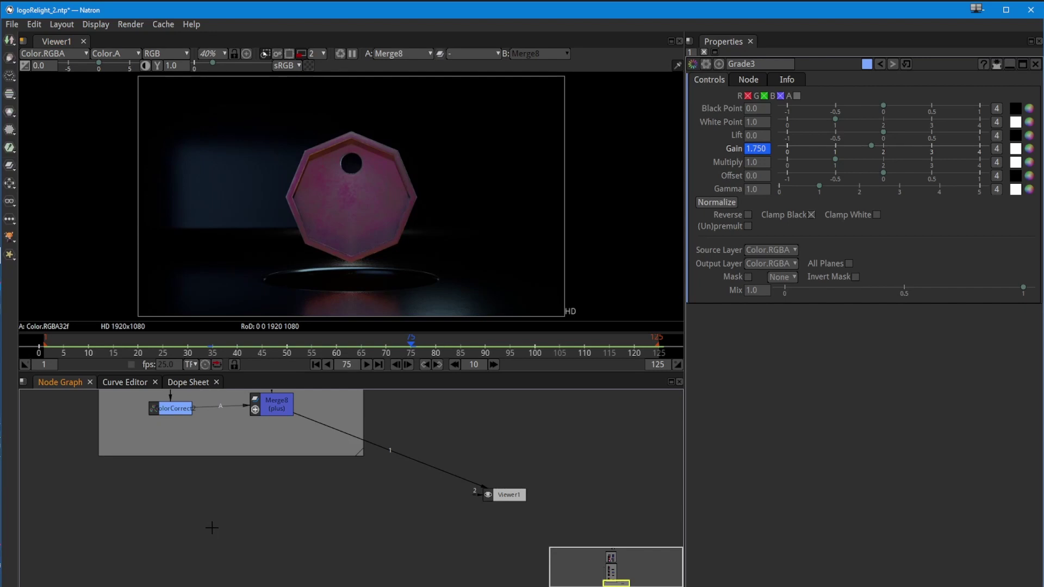
{"action": "key", "text": "Tab"}
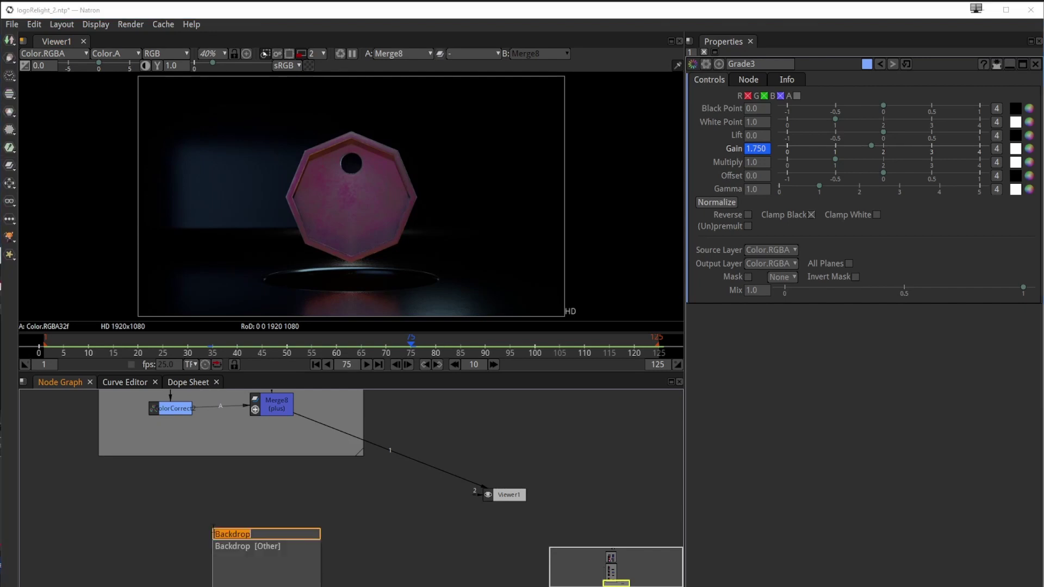
{"action": "left_click", "coordinate": [153, 498]}
{"action": "key", "text": "Tab"}
{"action": "type", "text": "text"}
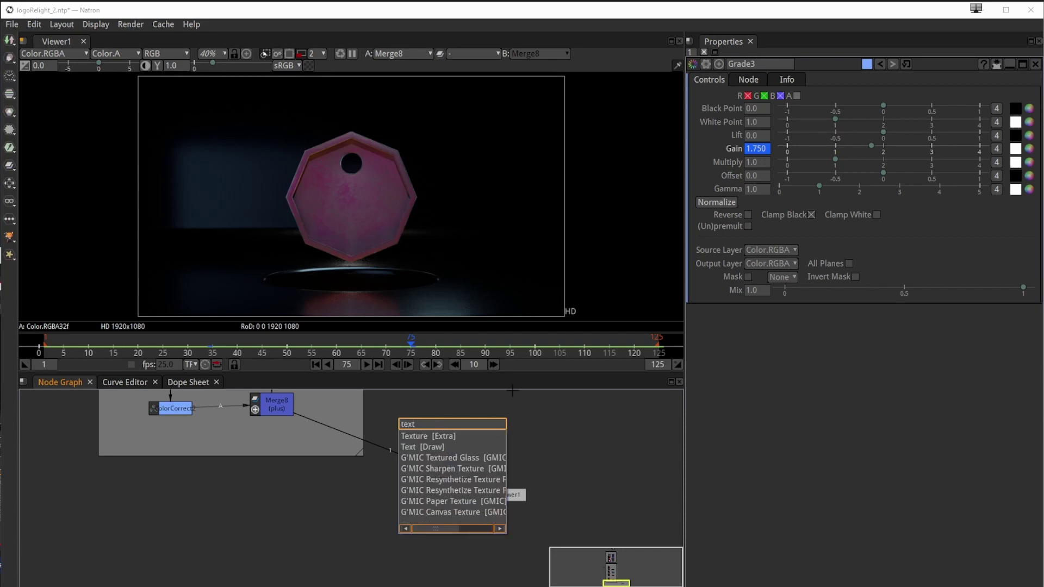
{"action": "left_click", "coordinate": [435, 450]}
{"action": "mouse_move", "coordinate": [450, 457]}
{"action": "left_mouse_down"}
{"action": "mouse_move", "coordinate": [266, 513]}
{"action": "mouse_move", "coordinate": [273, 506]}
{"action": "left_mouse_up"}
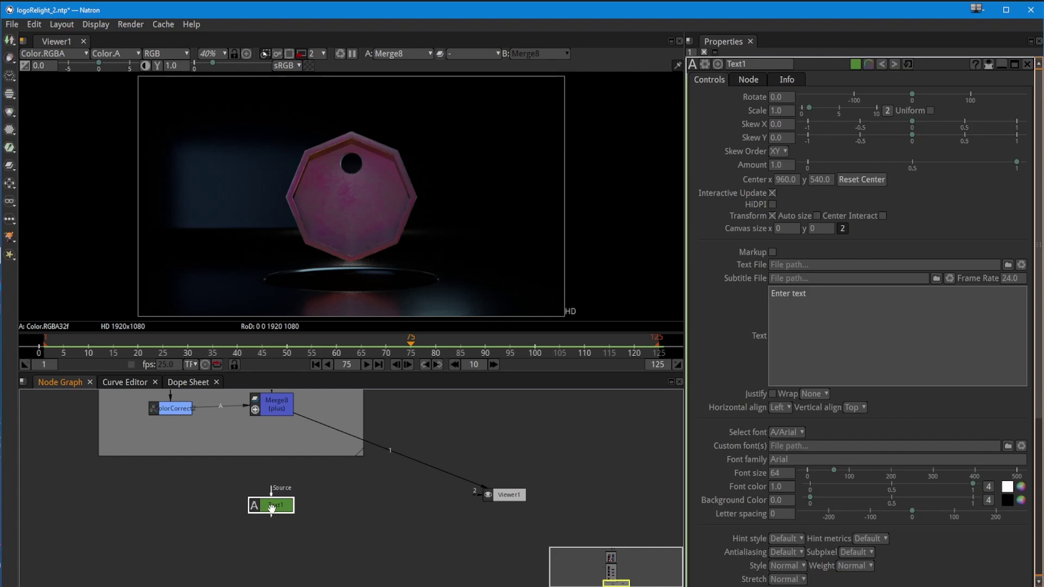
{"action": "key", "text": "1"}
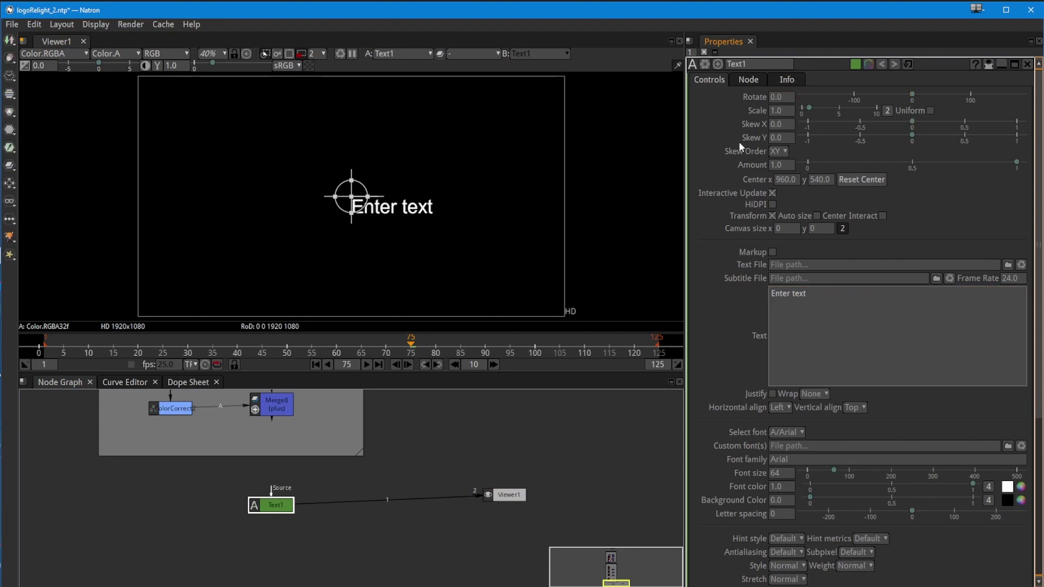
Try skewing the text, and reset Skew X and Skew Y to 0
{"action": "mouse_move", "coordinate": [912, 128]}
{"action": "left_mouse_down"}
{"action": "mouse_move", "coordinate": [929, 125]}
{"action": "mouse_move", "coordinate": [894, 119]}
{"action": "mouse_move", "coordinate": [962, 132]}
{"action": "mouse_move", "coordinate": [888, 120]}
{"action": "mouse_move", "coordinate": [941, 143]}
{"action": "mouse_move", "coordinate": [929, 137]}
{"action": "left_mouse_up"}
{"action": "double_click", "coordinate": [787, 124]}
{"action": "left_click_drag", "start_coordinate": [792, 125], "coordinate": [771, 144]}
{"action": "type", "text": "0"}
{"action": "key", "text": "Return"}
{"action": "key", "text": "Return"}
{"action": "type", "text": "0"}
{"action": "key", "text": "Return"}
Try rotating the text by -7.50, and reset the rotation to 0
{"action": "left_click", "coordinate": [787, 97]}
{"action": "mouse_move", "coordinate": [912, 96]}
{"action": "left_mouse_down"}
{"action": "mouse_move", "coordinate": [977, 110]}
{"action": "mouse_move", "coordinate": [908, 98]}
{"action": "left_mouse_up"}
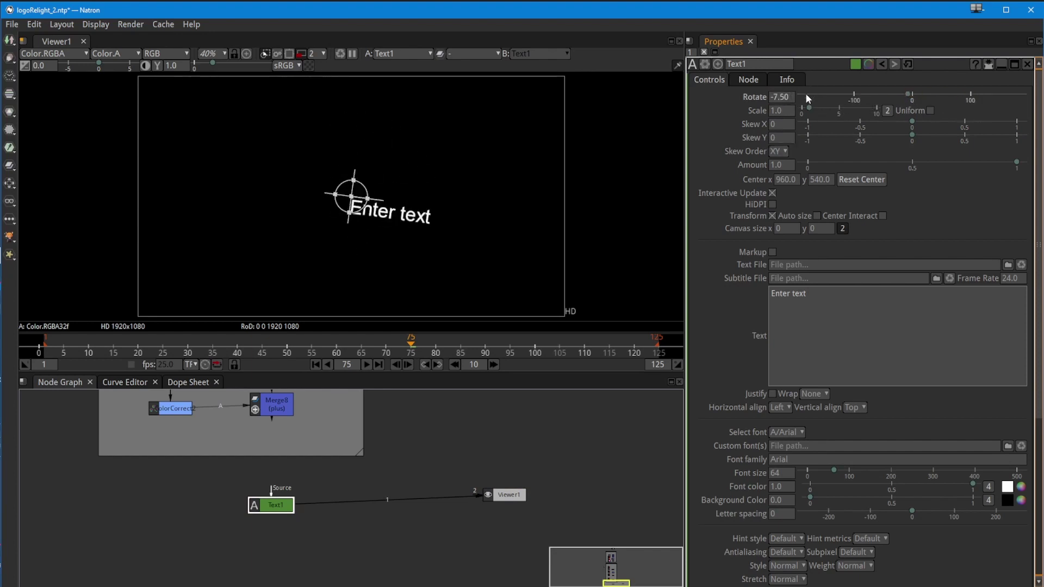
{"action": "type", "text": "0"}
{"action": "key", "text": "Return"}
Set the text's transform amount to 0, and reset its center after trying it at 321, 851
{"action": "left_click", "coordinate": [807, 162]}
{"action": "left_click", "coordinate": [849, 182]}
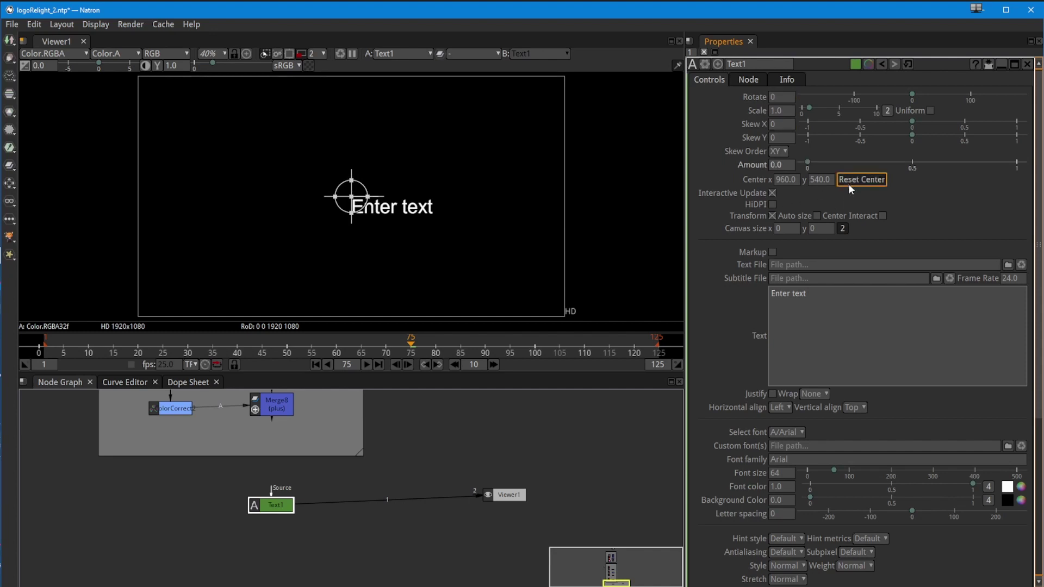
{"action": "left_click_drag", "start_coordinate": [352, 196], "coordinate": [209, 127]}
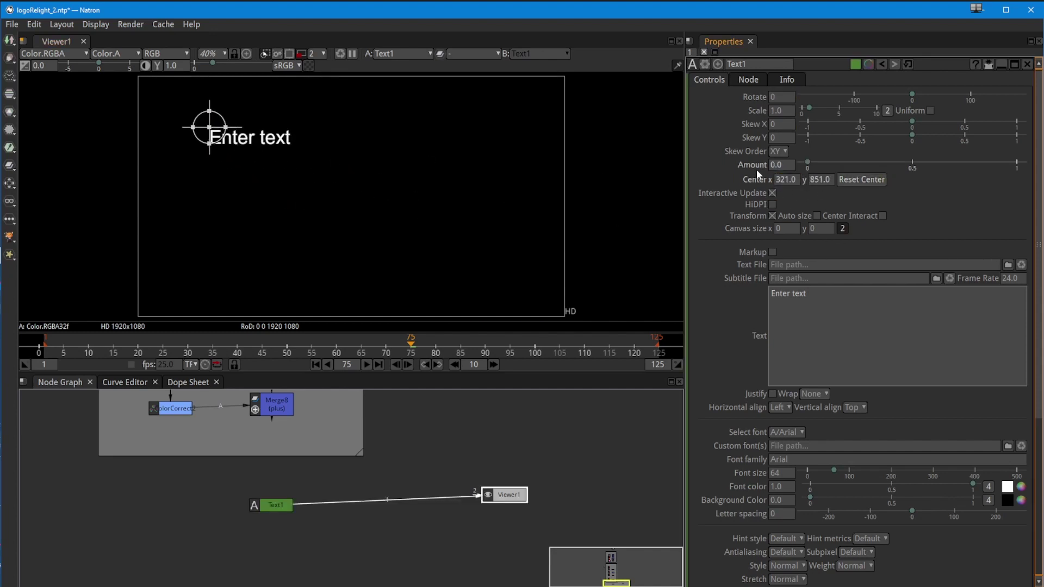
{"action": "left_click", "coordinate": [861, 184]}
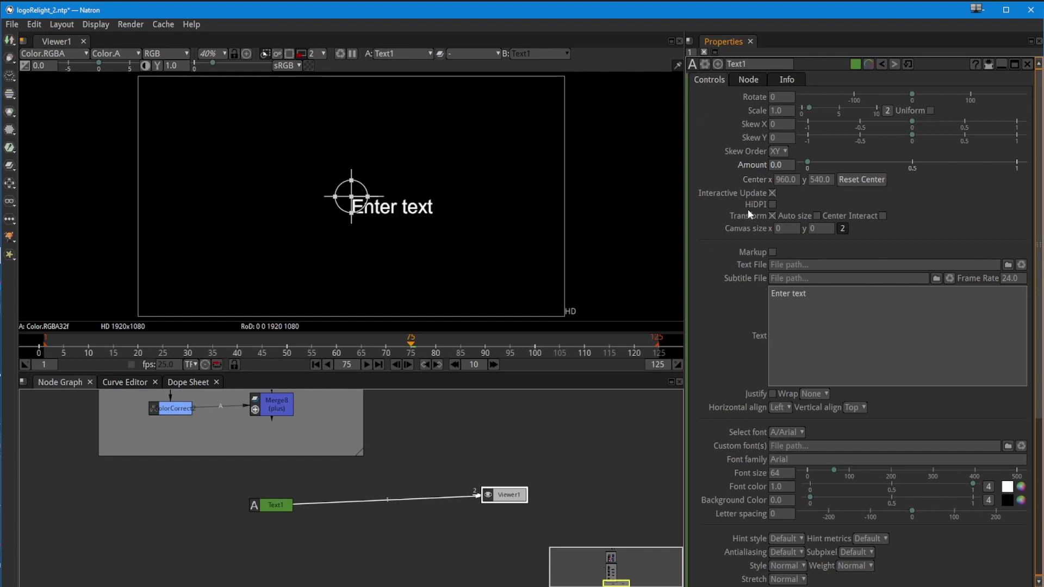
Try the text's HiDPI, Transform and Auto size options, restoring each one
{"action": "left_click", "coordinate": [773, 204]}
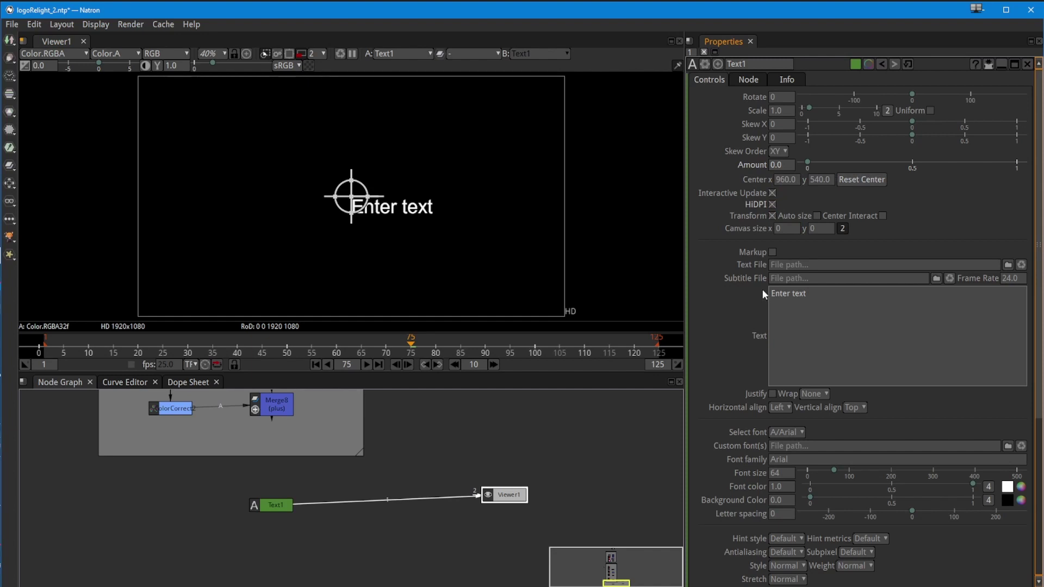
{"action": "left_click", "coordinate": [773, 206]}
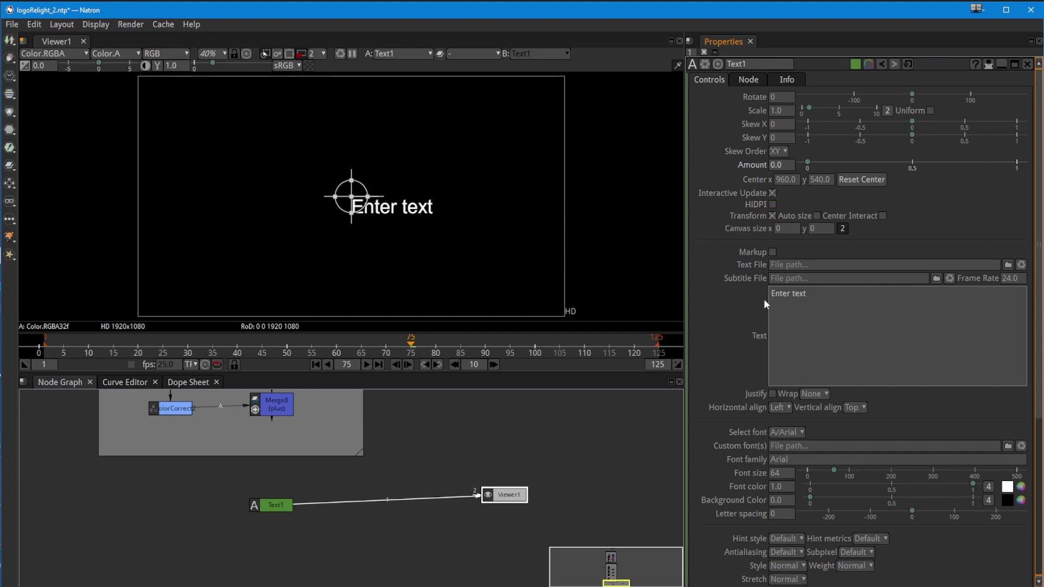
{"action": "left_click", "coordinate": [817, 217]}
{"action": "left_click", "coordinate": [820, 229]}
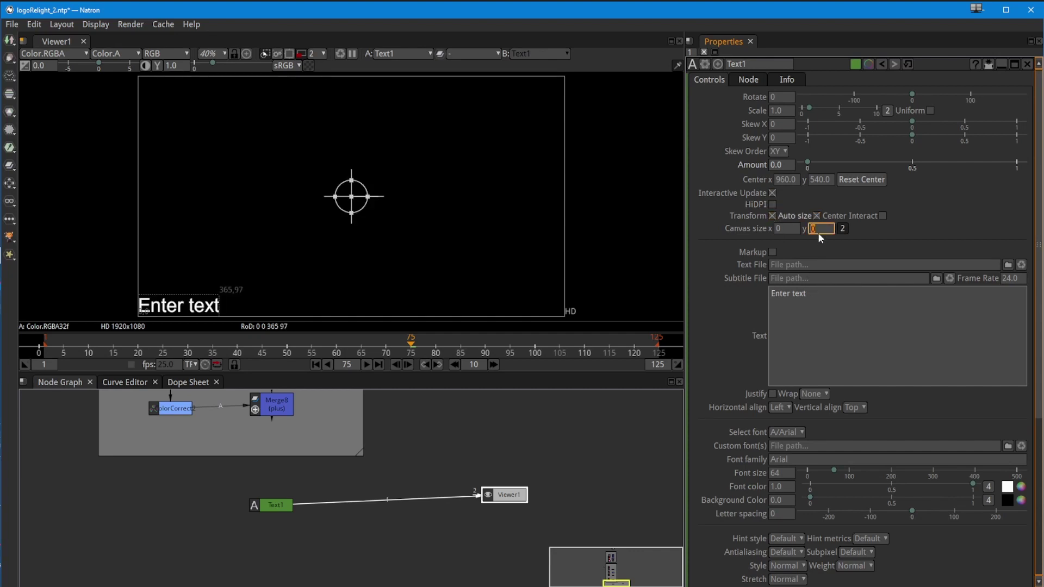
{"action": "left_click", "coordinate": [775, 215]}
{"action": "left_click", "coordinate": [775, 214]}
{"action": "left_click", "coordinate": [815, 217]}
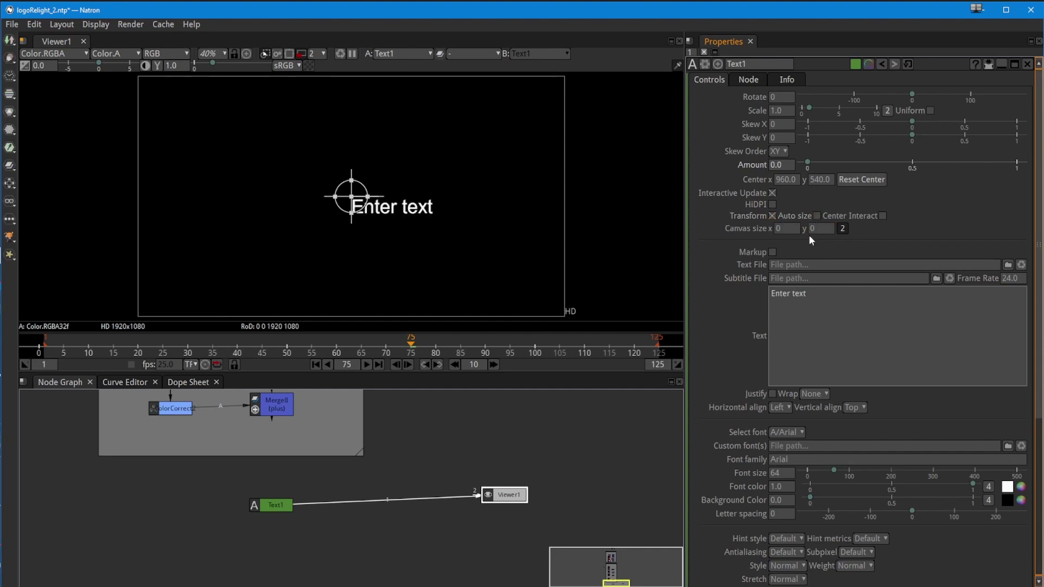
Enable Auto size for the text after trying Center Interact, and set the font size to 80
{"action": "left_click", "coordinate": [883, 215]}
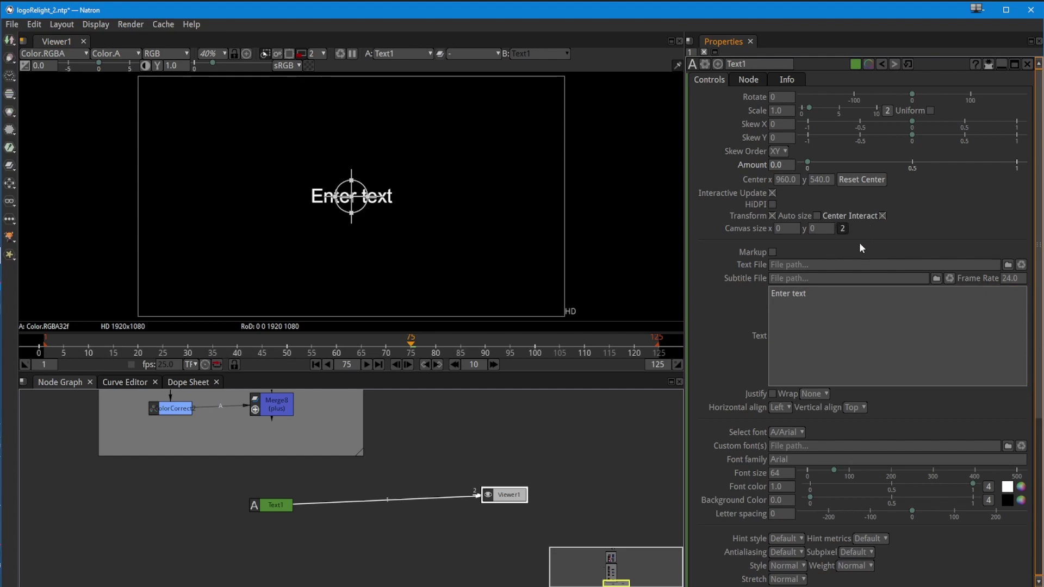
{"action": "left_click", "coordinate": [816, 216]}
{"action": "left_click", "coordinate": [883, 216]}
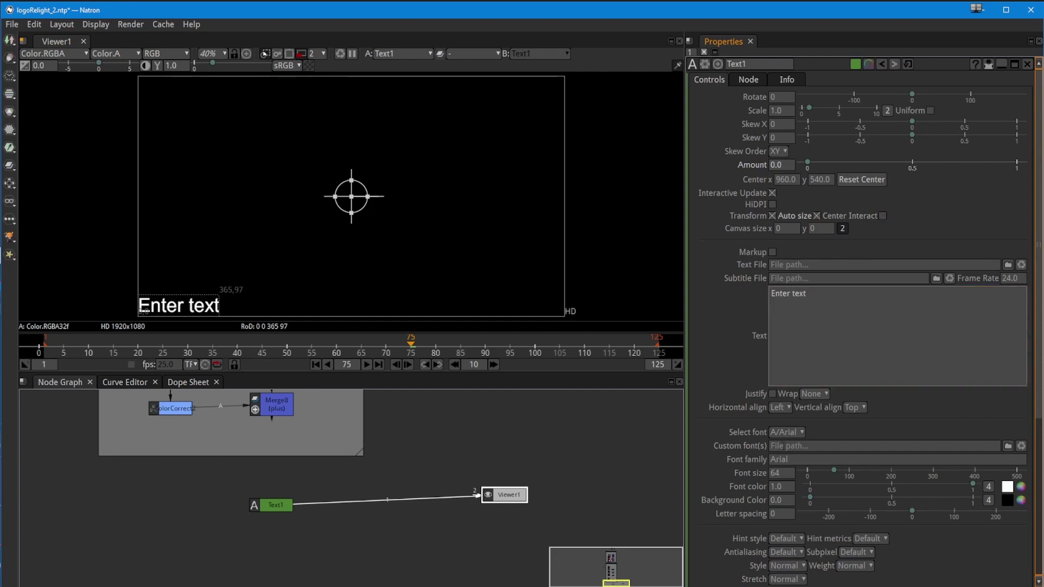
{"action": "mouse_move", "coordinate": [834, 471]}
{"action": "left_mouse_down"}
{"action": "mouse_move", "coordinate": [886, 470]}
{"action": "mouse_move", "coordinate": [841, 470]}
{"action": "left_mouse_up"}
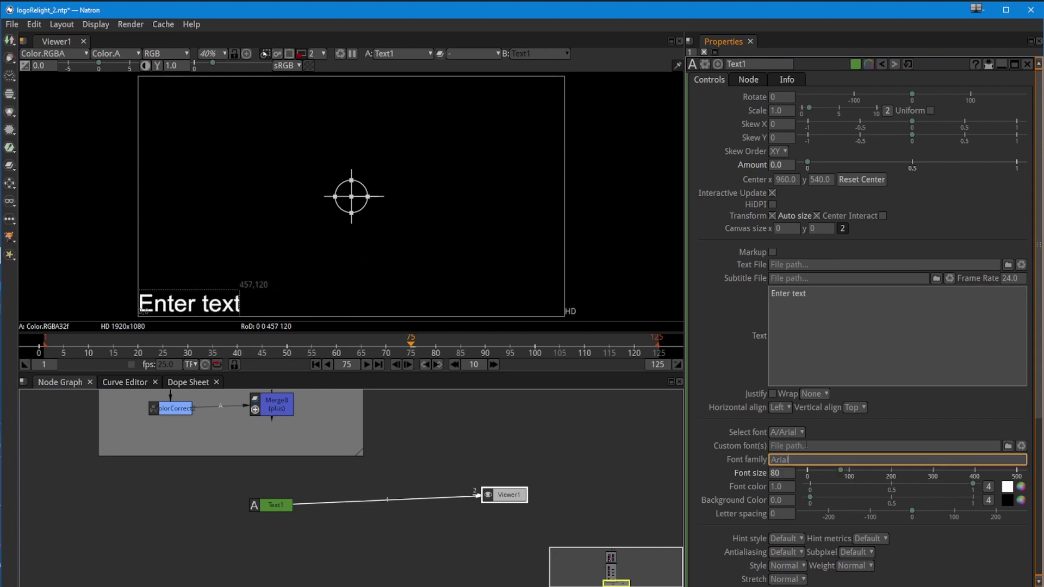
Turn off Auto size and turn on Center Interact for the text, with Transform kept on, and set the font size to 72
{"action": "left_click", "coordinate": [817, 216]}
{"action": "left_click", "coordinate": [822, 305]}
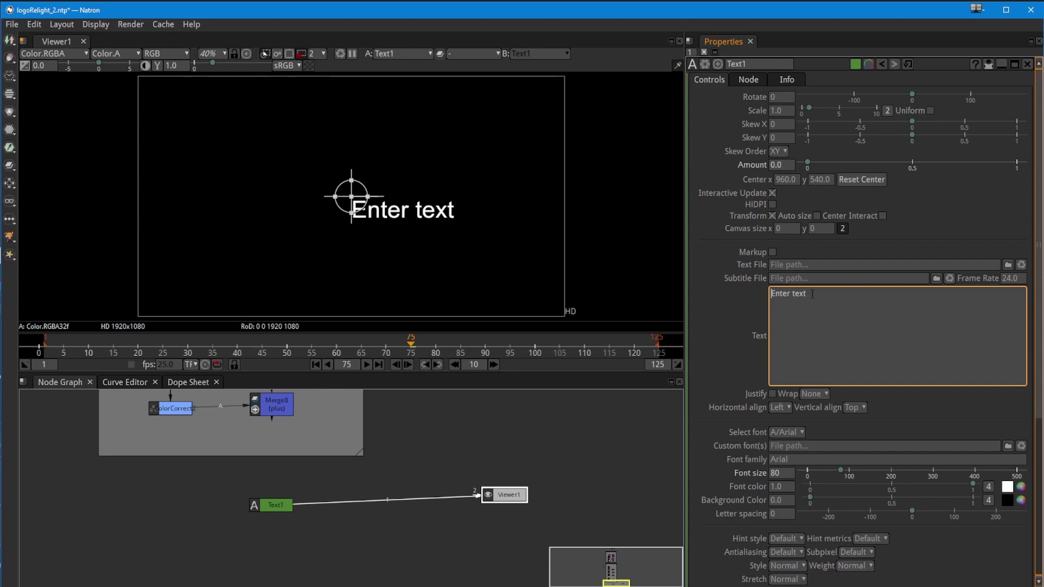
{"action": "left_click", "coordinate": [772, 217]}
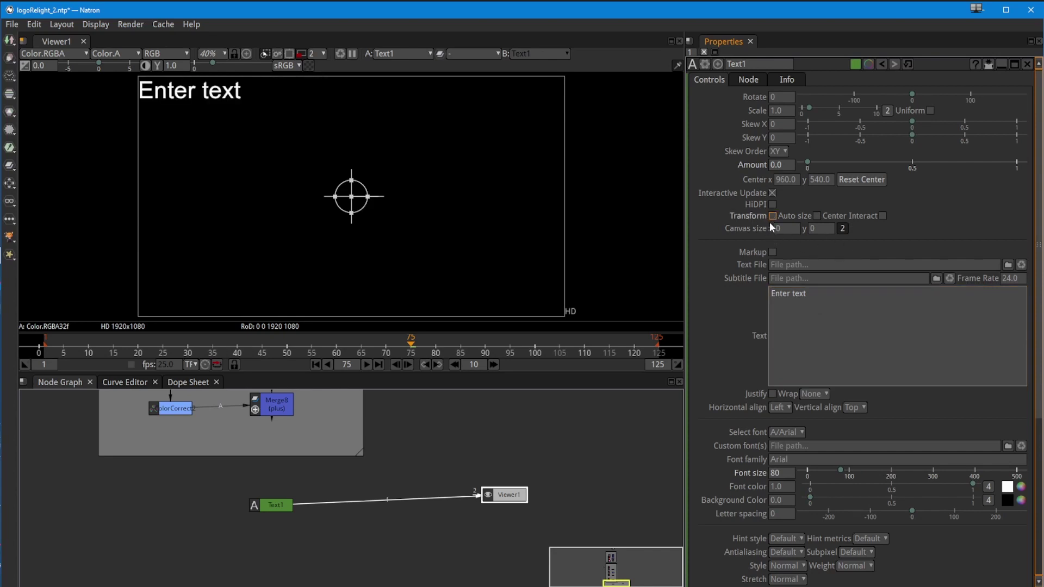
{"action": "left_click", "coordinate": [882, 216]}
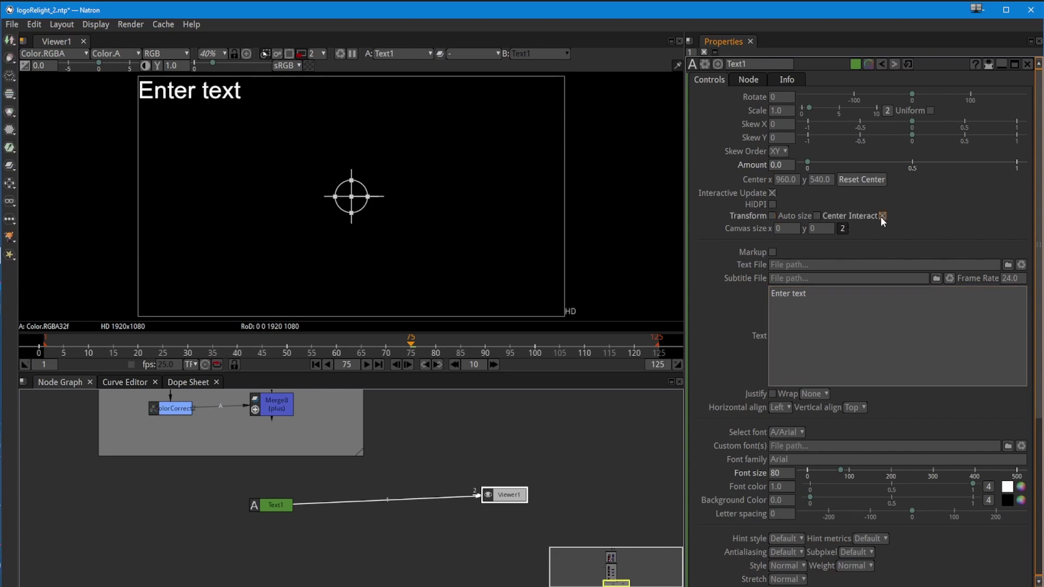
{"action": "left_click", "coordinate": [773, 216]}
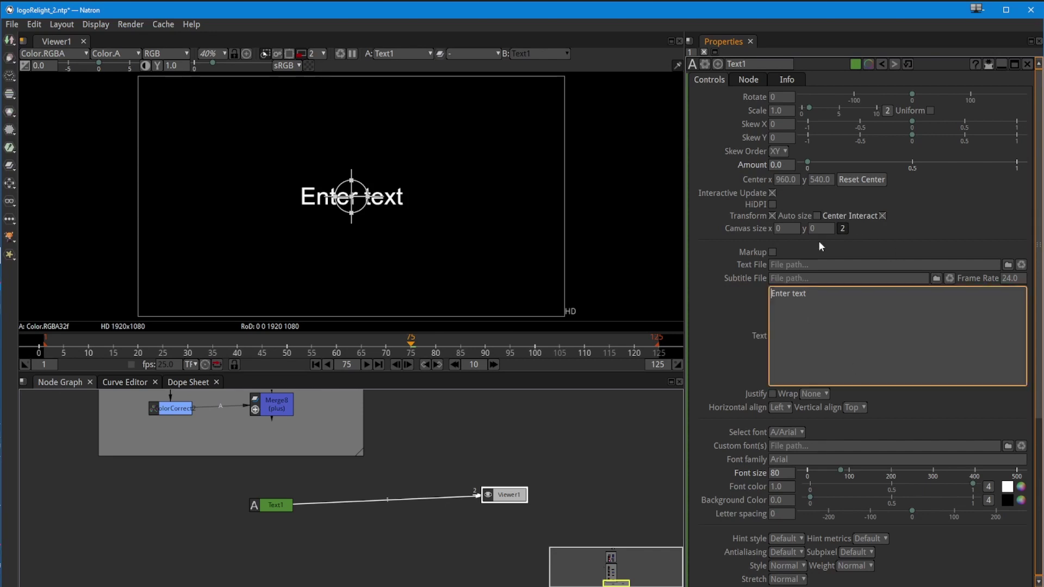
{"action": "mouse_move", "coordinate": [841, 470]}
{"action": "left_mouse_down"}
{"action": "mouse_move", "coordinate": [854, 472]}
{"action": "mouse_move", "coordinate": [837, 476]}
{"action": "left_mouse_up"}
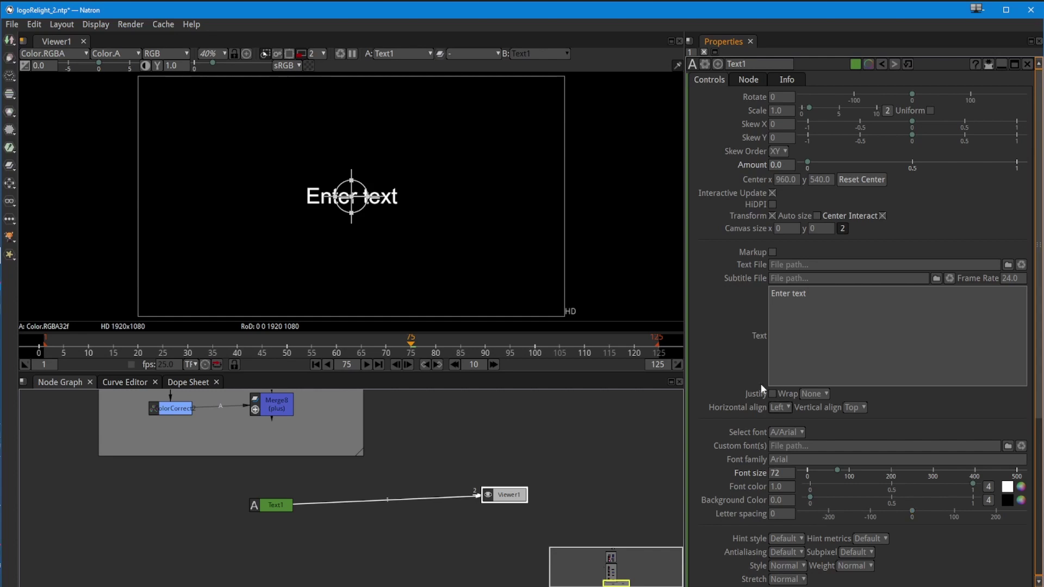
Change the text's font to Bahnschrift after browsing the alphabetical font list
{"action": "left_click_drag", "start_coordinate": [1038, 394], "coordinate": [1030, 573]}
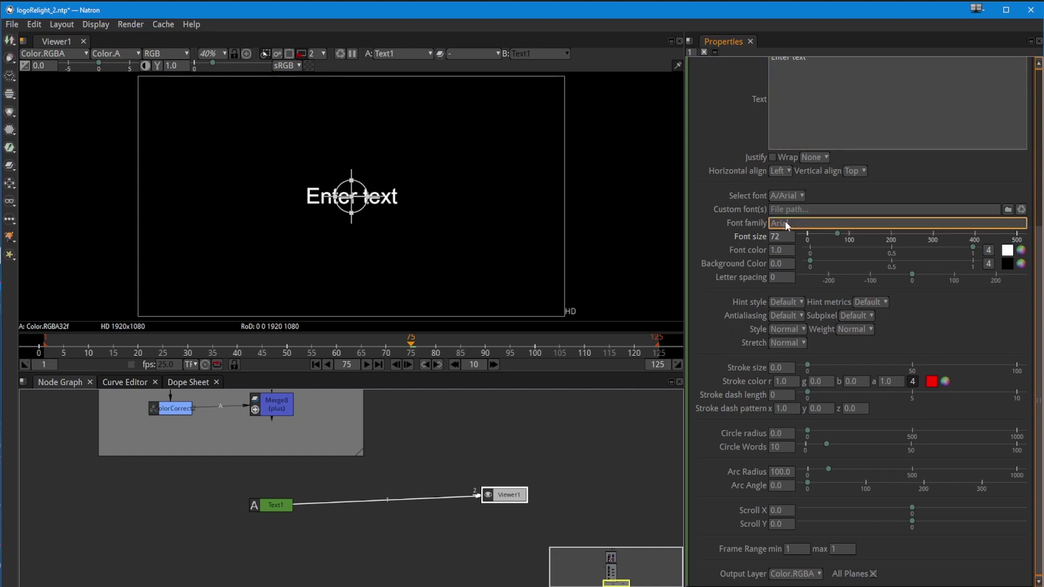
{"action": "left_click", "coordinate": [788, 195]}
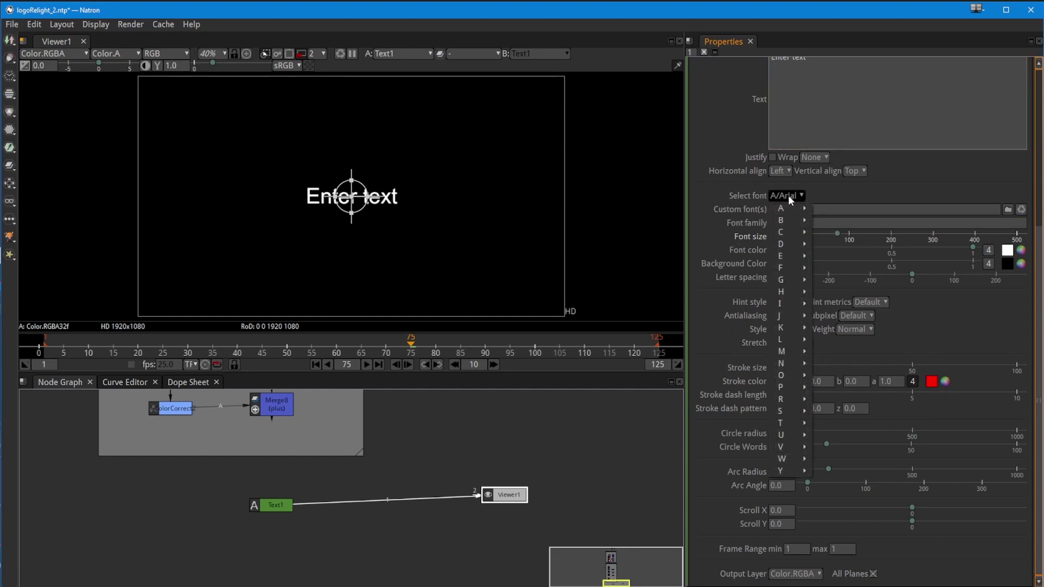
{"action": "mouse_move", "coordinate": [784, 365]}
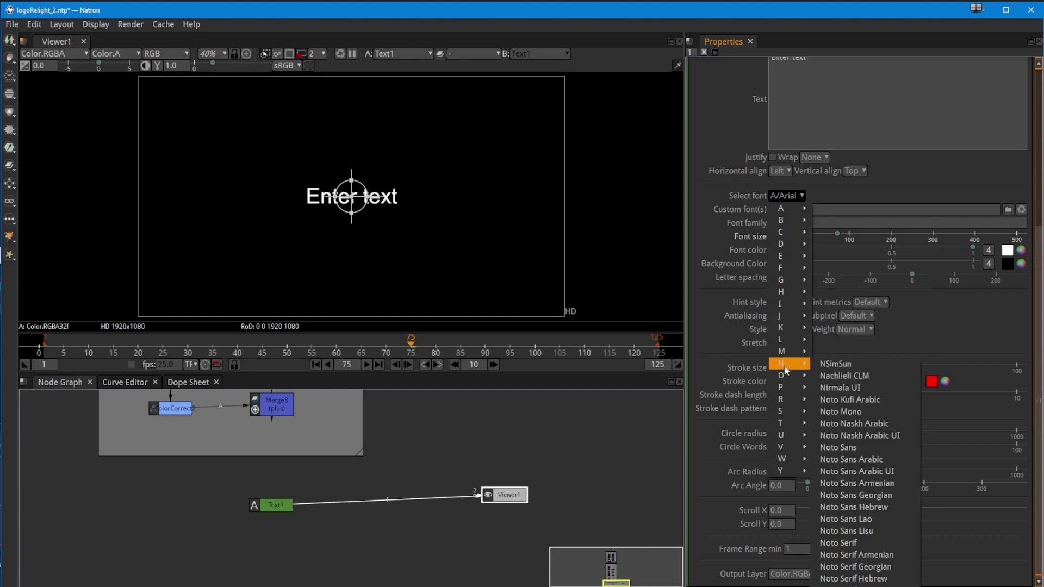
{"action": "mouse_move", "coordinate": [783, 329]}
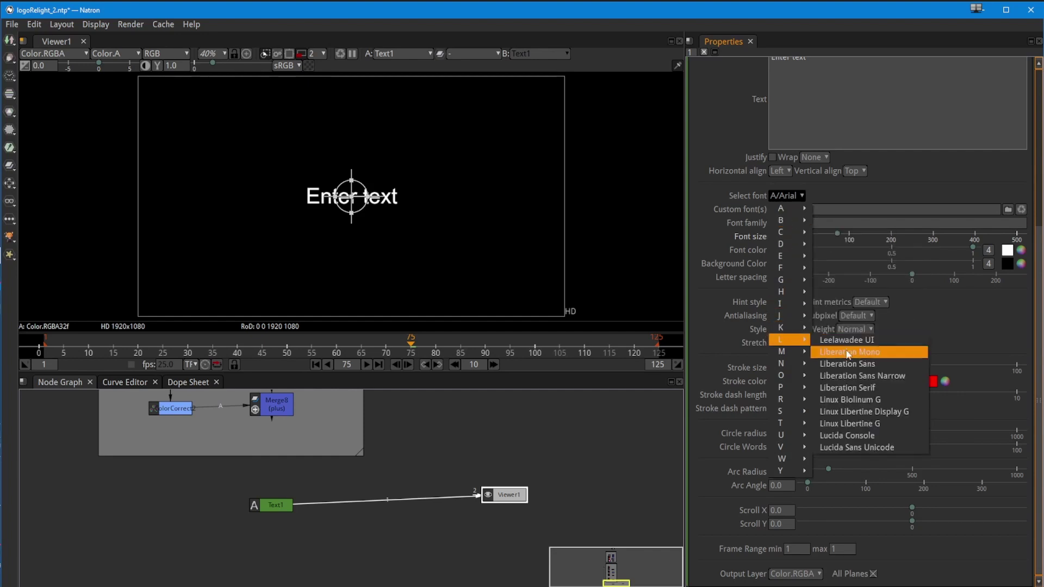
{"action": "left_click", "coordinate": [723, 254]}
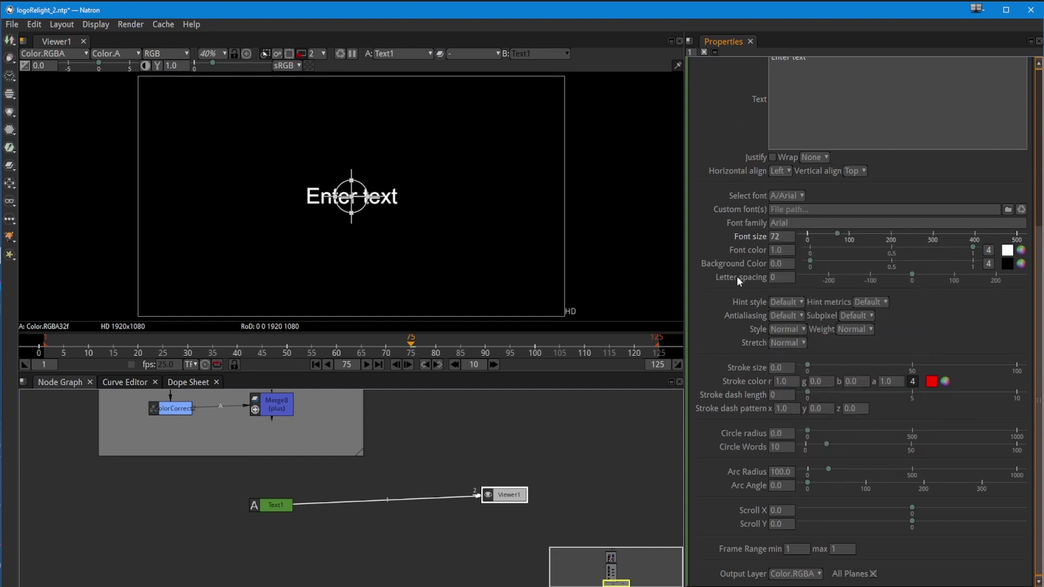
{"action": "left_click", "coordinate": [782, 197]}
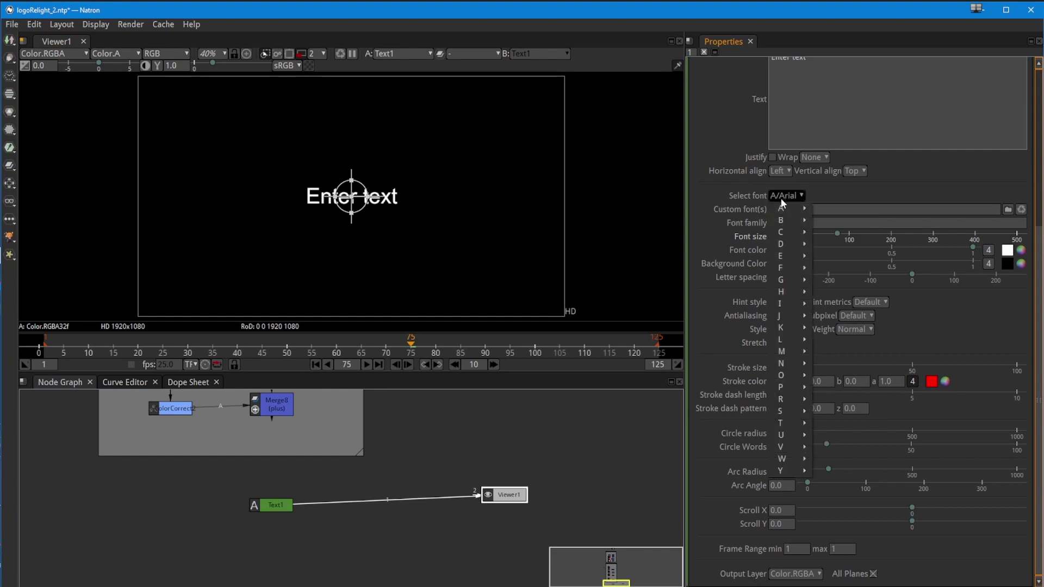
{"action": "mouse_move", "coordinate": [790, 214]}
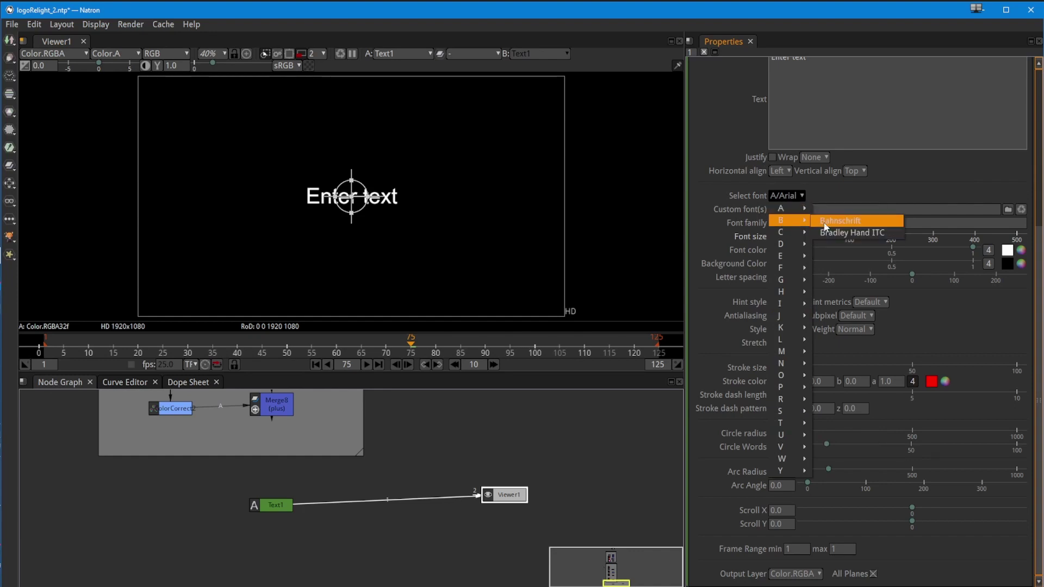
{"action": "left_click", "coordinate": [840, 221]}
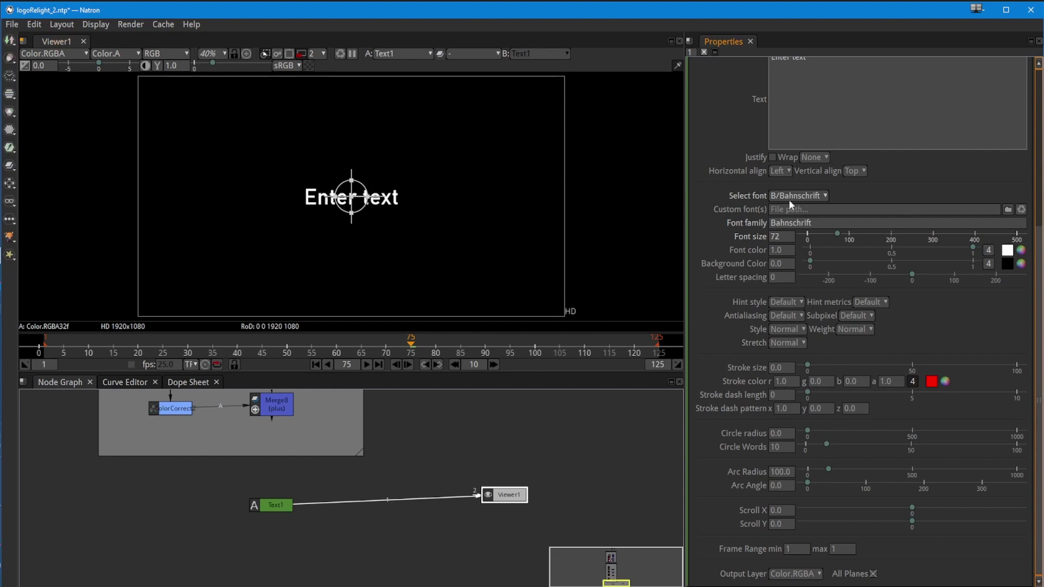
Replace the placeholder text of Text1 with "gen"
{"action": "left_click_drag", "start_coordinate": [1037, 246], "coordinate": [1036, 135]}
{"action": "left_click_drag", "start_coordinate": [805, 227], "coordinate": [732, 148]}
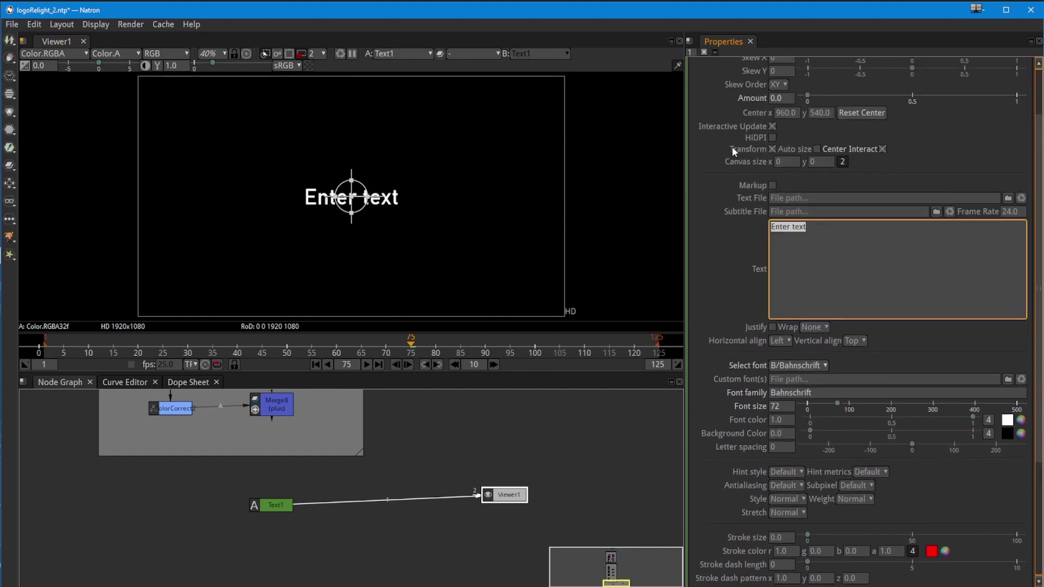
{"action": "type", "text": "gen"}
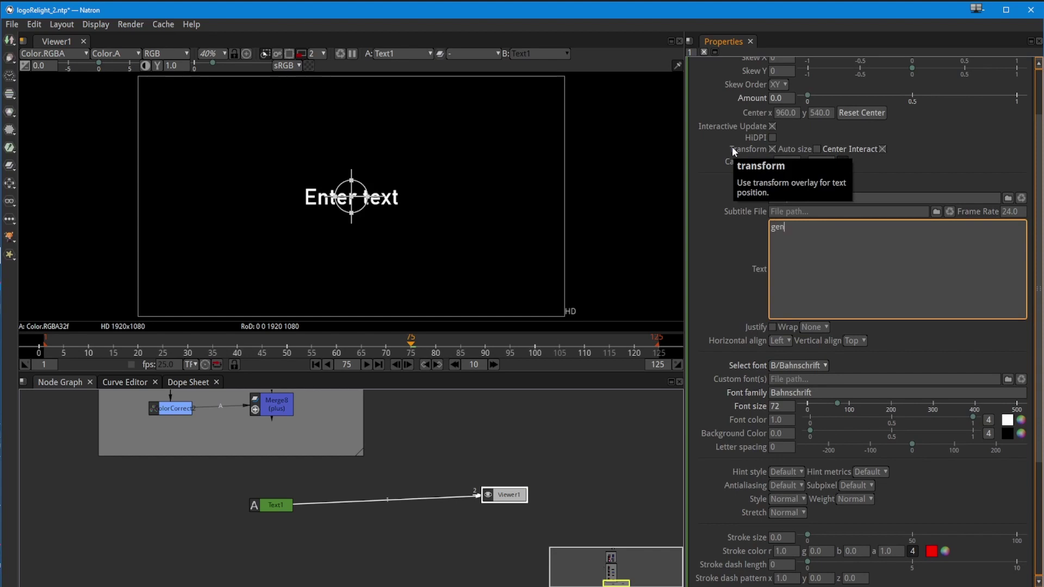
{"action": "left_click", "coordinate": [521, 444]}
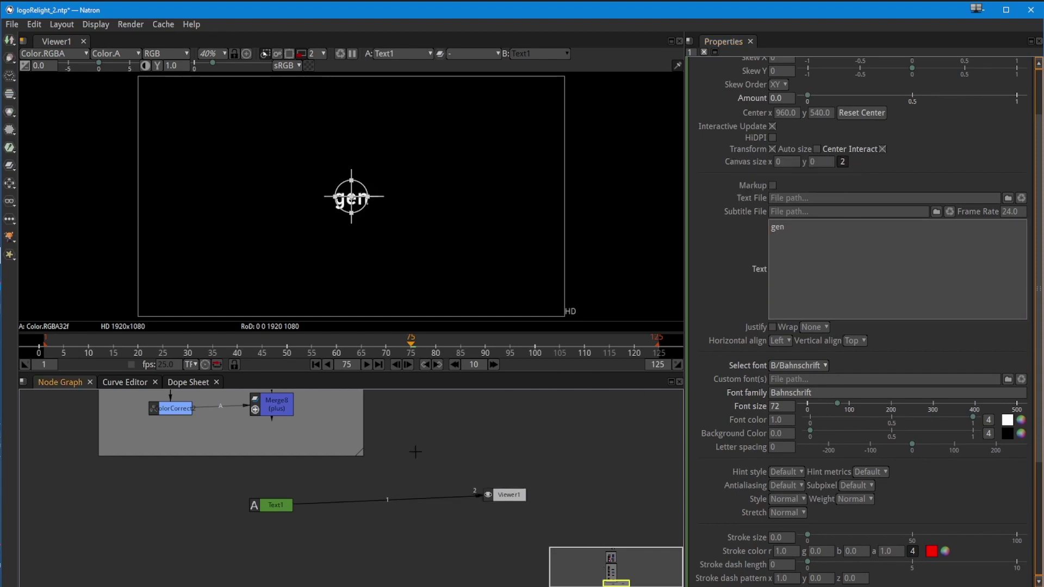
Duplicate the Text1 node, merge the copy over Text1 with a Merge node, and show the merge in the viewer
{"action": "left_click", "coordinate": [507, 495]}
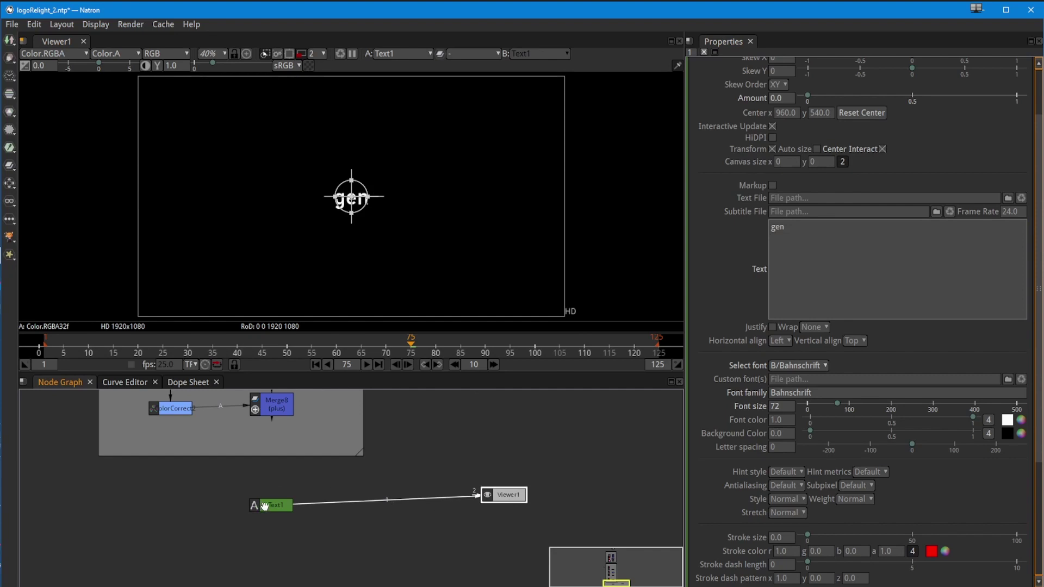
{"action": "left_click_drag", "start_coordinate": [265, 507], "coordinate": [276, 496]}
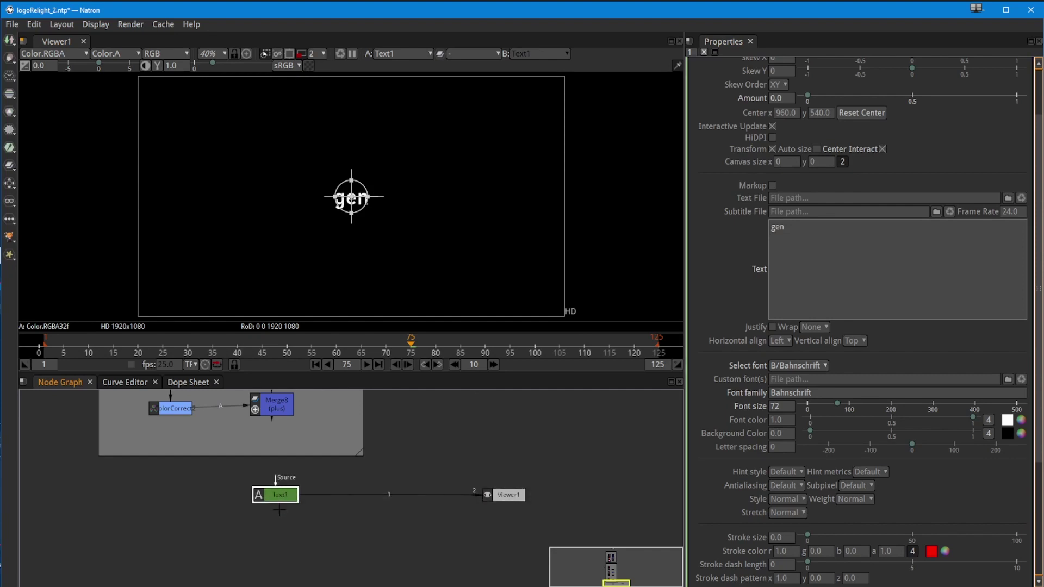
{"action": "left_click", "coordinate": [280, 532]}
{"action": "key", "text": "ctrl+v"}
{"action": "left_click_drag", "start_coordinate": [307, 554], "coordinate": [219, 534]}
{"action": "key", "text": "m"}
{"action": "key", "text": "1"}
{"action": "left_click_drag", "start_coordinate": [294, 527], "coordinate": [276, 494]}
Align the Text1_2 and Viewer1 nodes in a row with the new Merge9 node
{"action": "left_click_drag", "start_coordinate": [272, 529], "coordinate": [272, 524]}
{"action": "left_click", "coordinate": [206, 531]}
{"action": "left_click_drag", "start_coordinate": [204, 531], "coordinate": [205, 531]}
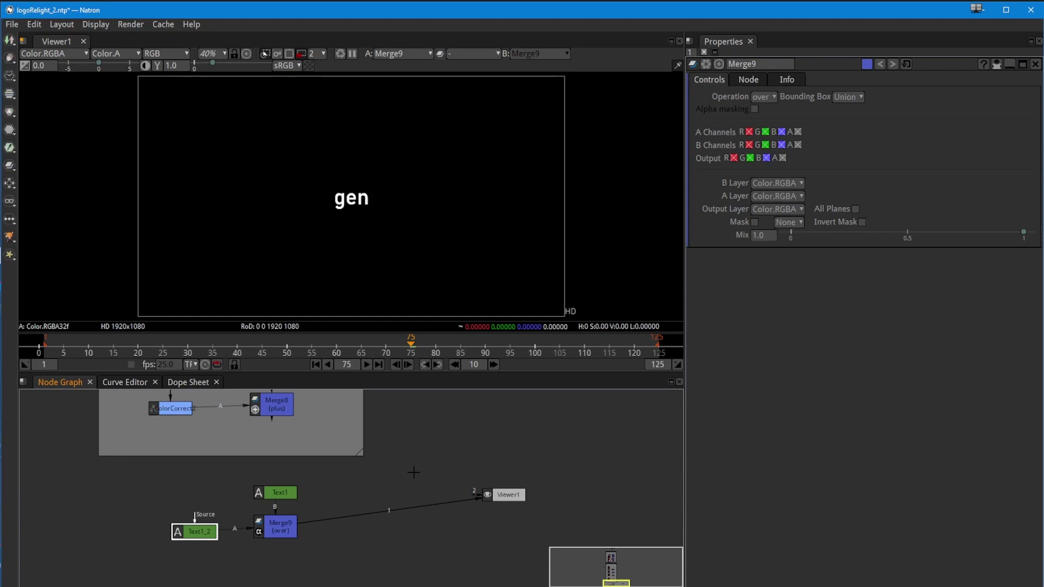
{"action": "left_click_drag", "start_coordinate": [501, 495], "coordinate": [463, 526]}
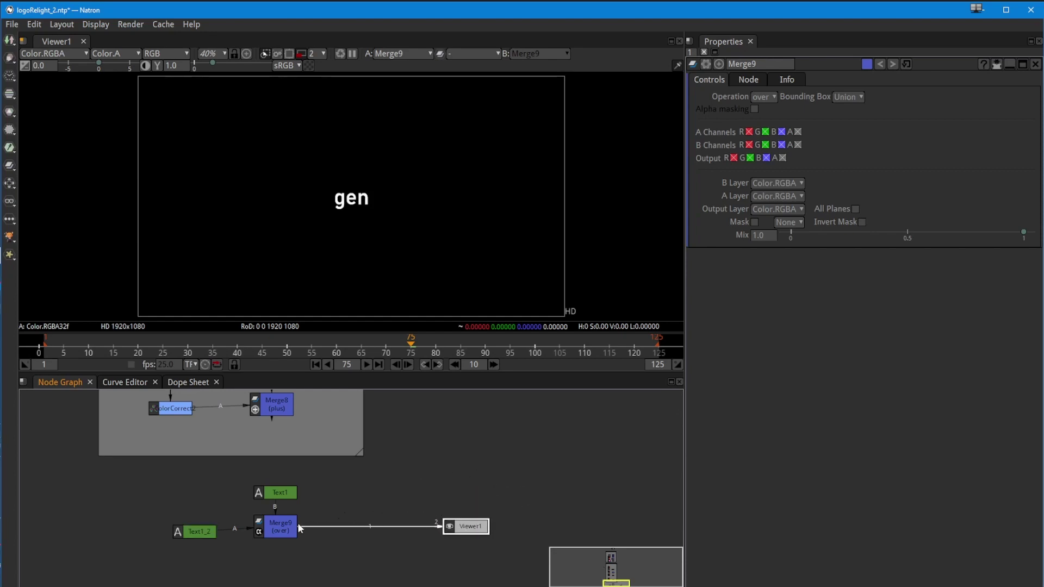
{"action": "left_click_drag", "start_coordinate": [195, 531], "coordinate": [211, 526]}
{"action": "left_click", "coordinate": [277, 527]}
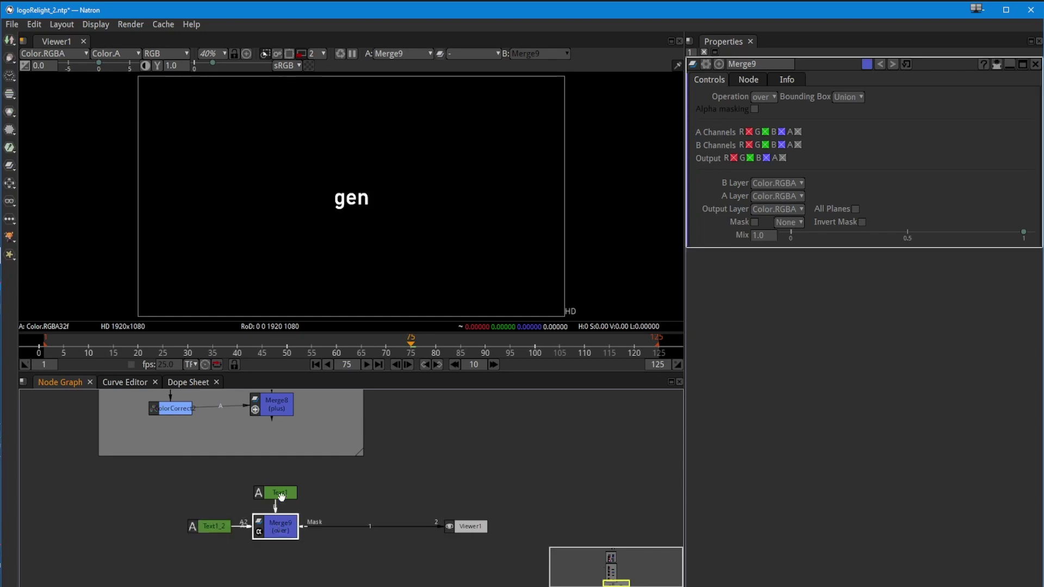
Add a second line reading "vfx" below "gen" in the Text1 node
{"action": "left_click", "coordinate": [281, 496]}
{"action": "left_click", "coordinate": [788, 301]}
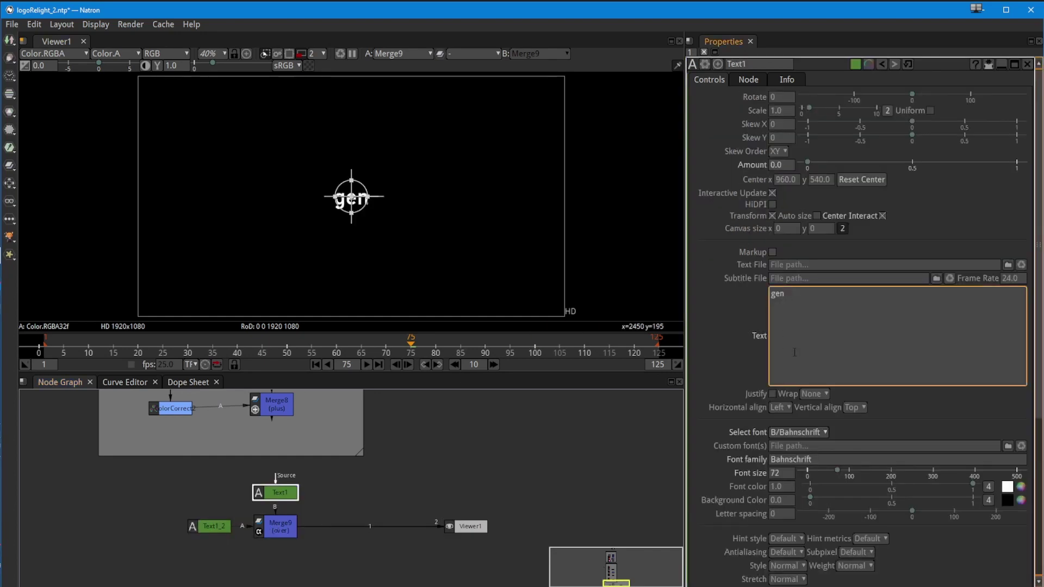
{"action": "key", "text": "Return"}
{"action": "type", "text": "vfx"}
{"action": "left_click", "coordinate": [567, 499]}
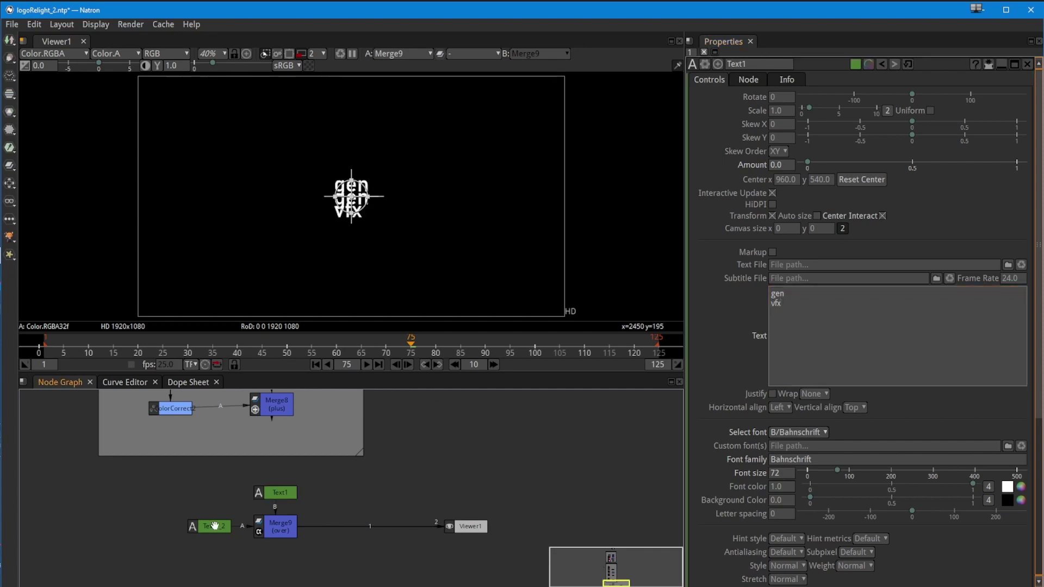
Connect the viewer directly to Text1 to display that text on its own
{"action": "left_click", "coordinate": [280, 493]}
{"action": "key", "text": "1"}
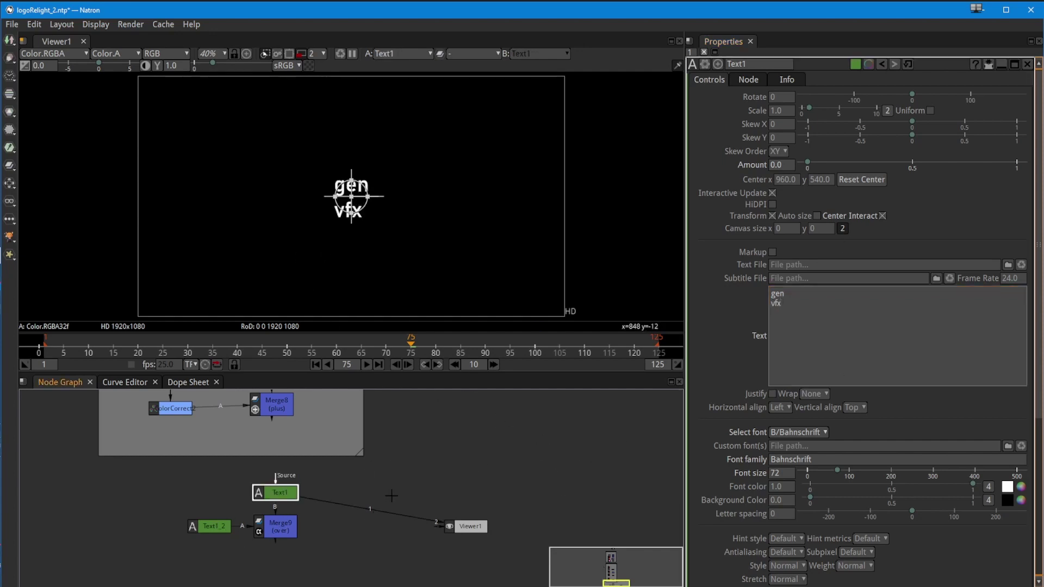
{"action": "left_click", "coordinate": [134, 497]}
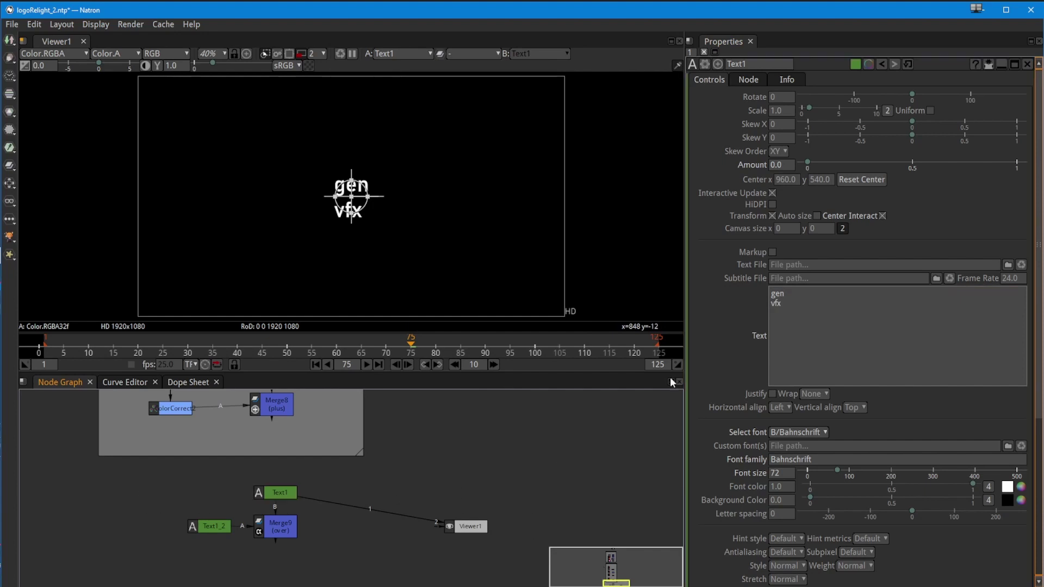
{"action": "left_click", "coordinate": [470, 530]}
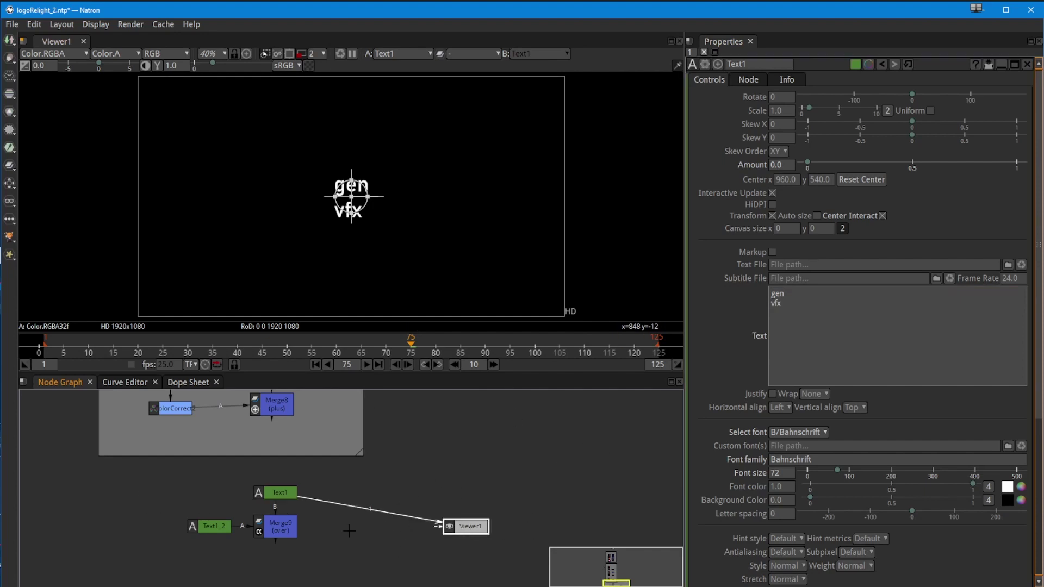
Reopen the Text1 settings and delete the "vfx" line, keeping only "gen"
{"action": "left_click", "coordinate": [289, 491]}
{"action": "left_click", "coordinate": [289, 525]}
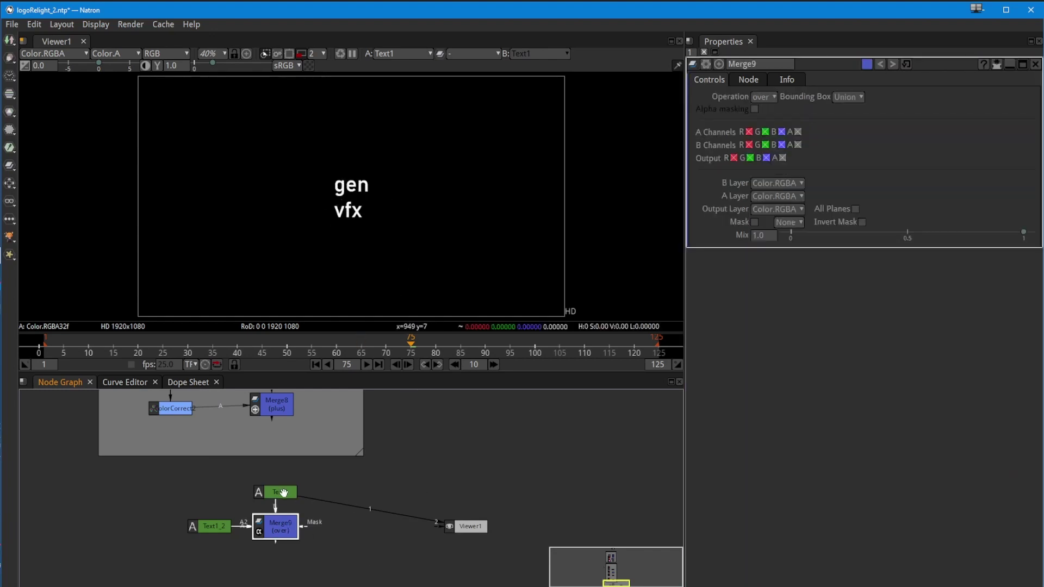
{"action": "double_click", "coordinate": [283, 493]}
{"action": "left_click", "coordinate": [784, 297]}
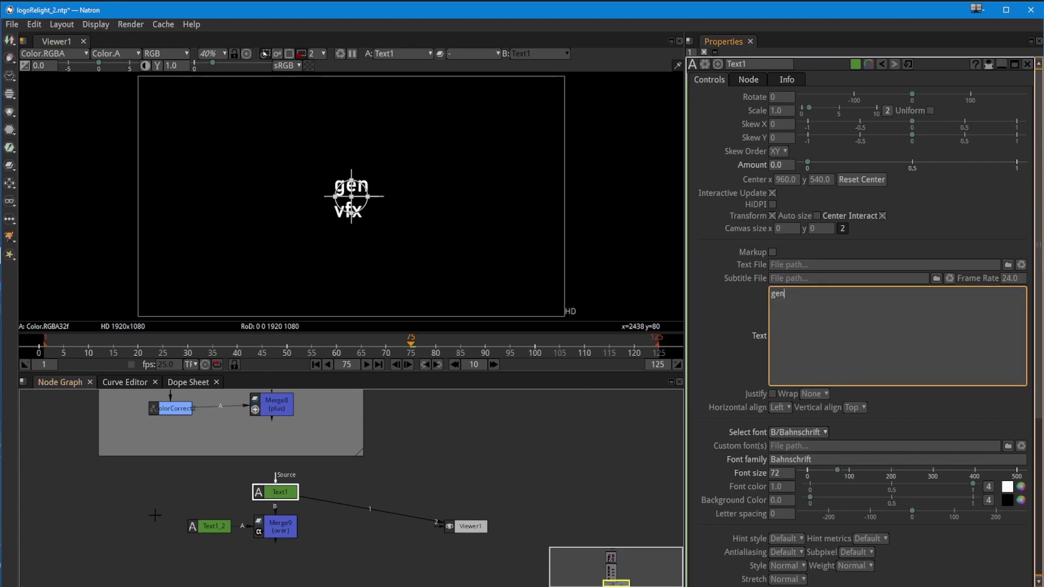
Set both the horizontal and vertical alignment of Text1 to Center
{"action": "left_click", "coordinate": [779, 407]}
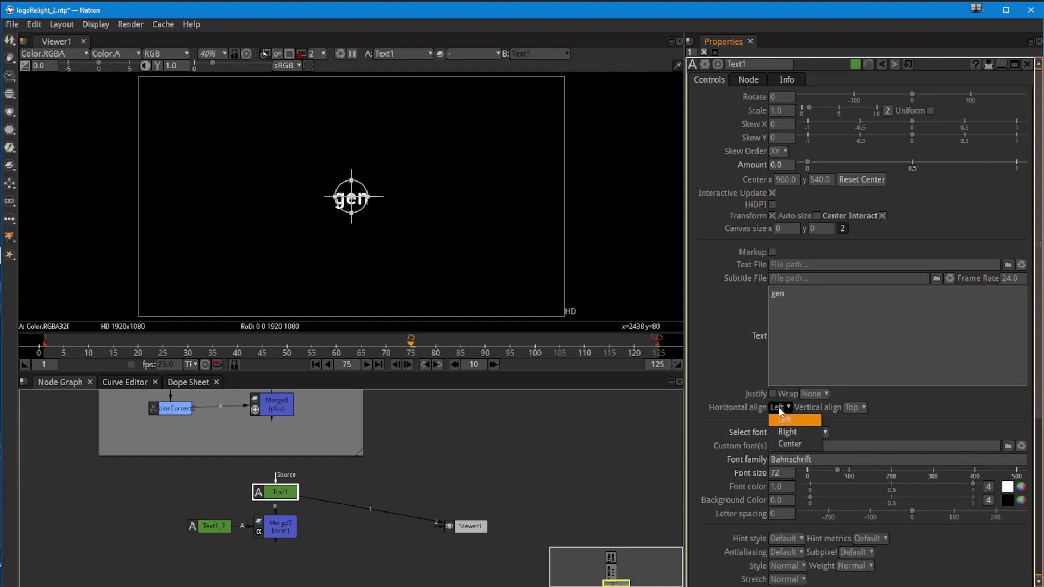
{"action": "left_click", "coordinate": [786, 445]}
{"action": "left_click", "coordinate": [862, 407]}
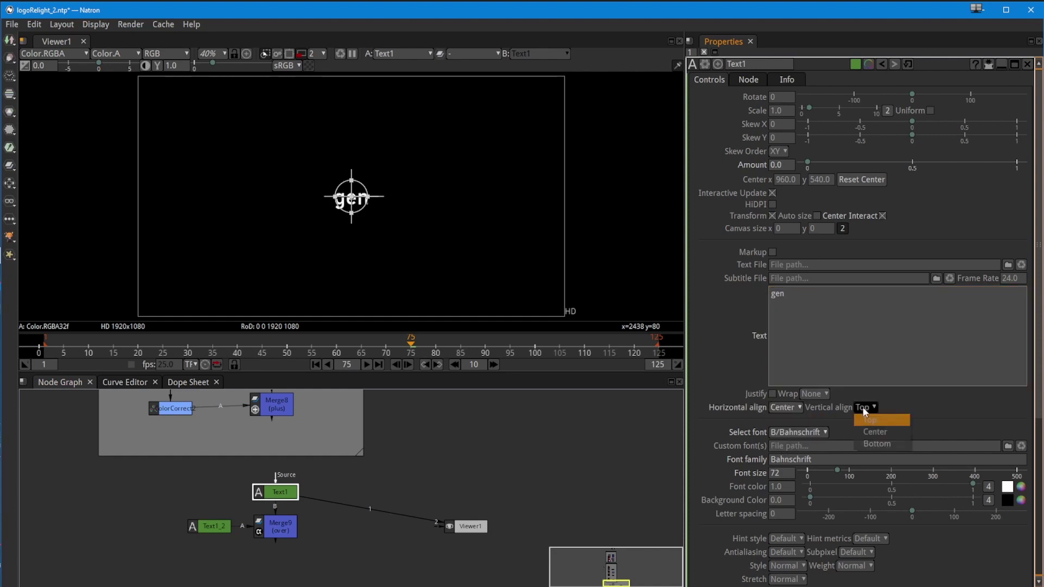
{"action": "left_click", "coordinate": [873, 434]}
Try the centered alignment with a second line "vfx" under "gen" in Text1, and remove that line again
{"action": "left_click", "coordinate": [791, 317]}
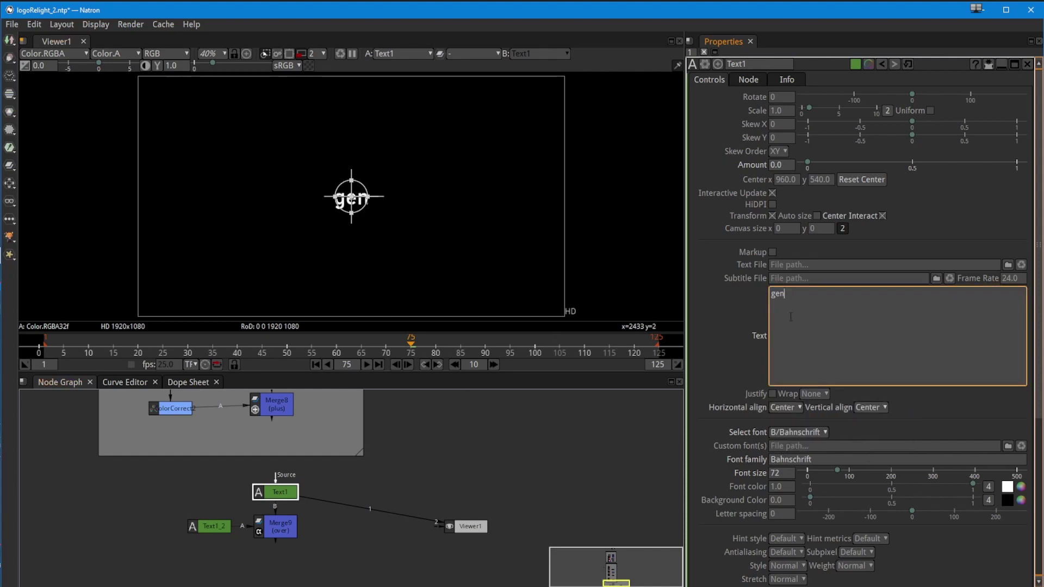
{"action": "key", "text": "Return"}
{"action": "type", "text": "vfx"}
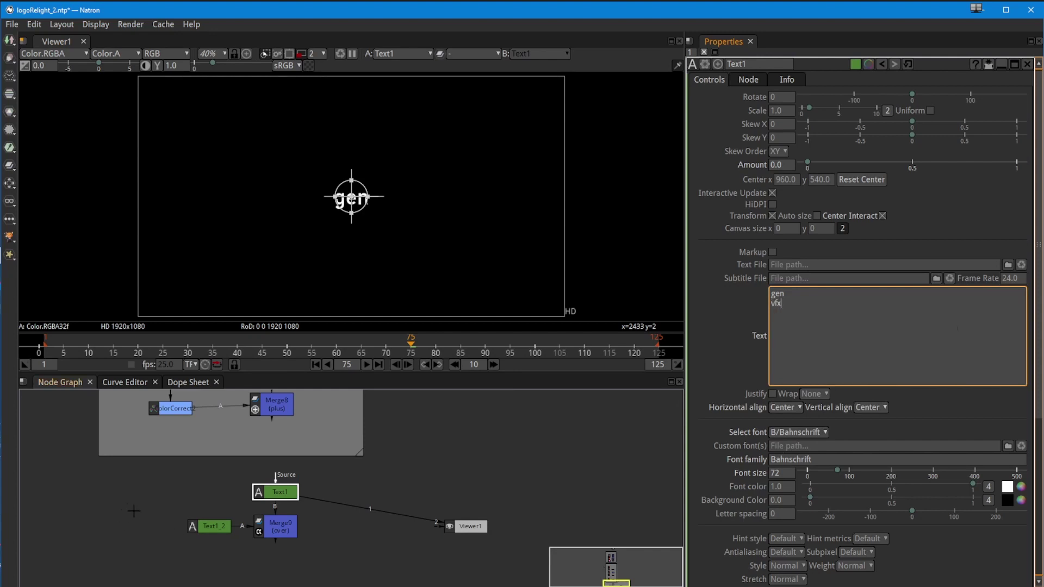
{"action": "left_click", "coordinate": [385, 504]}
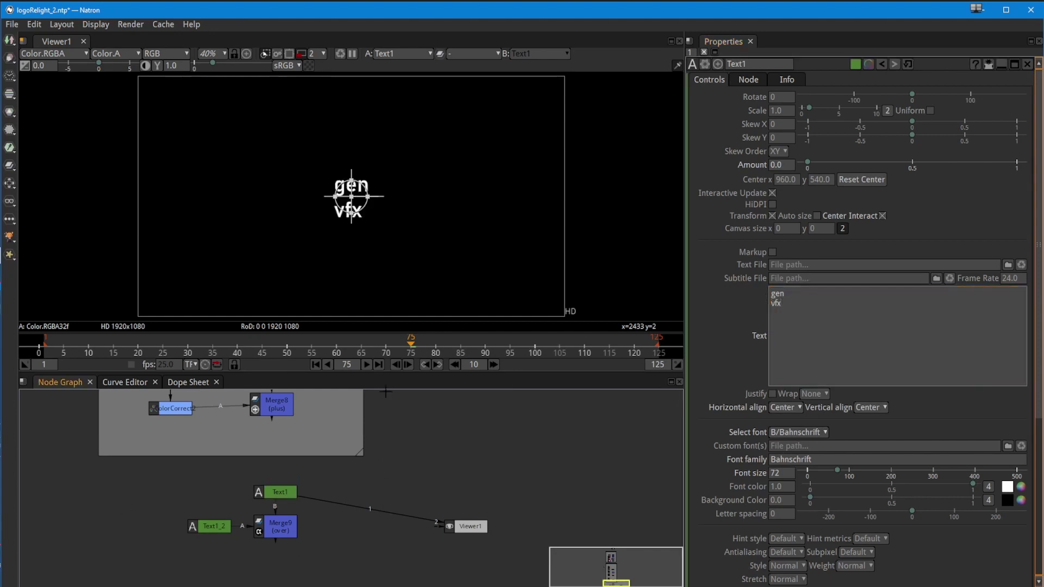
{"action": "left_click", "coordinate": [784, 304]}
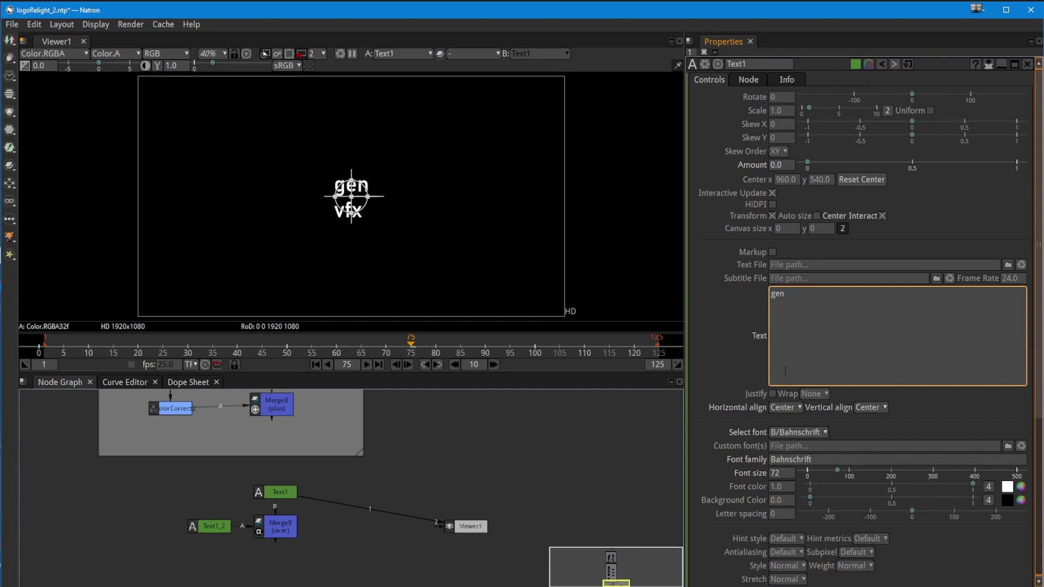
{"action": "left_click", "coordinate": [535, 529]}
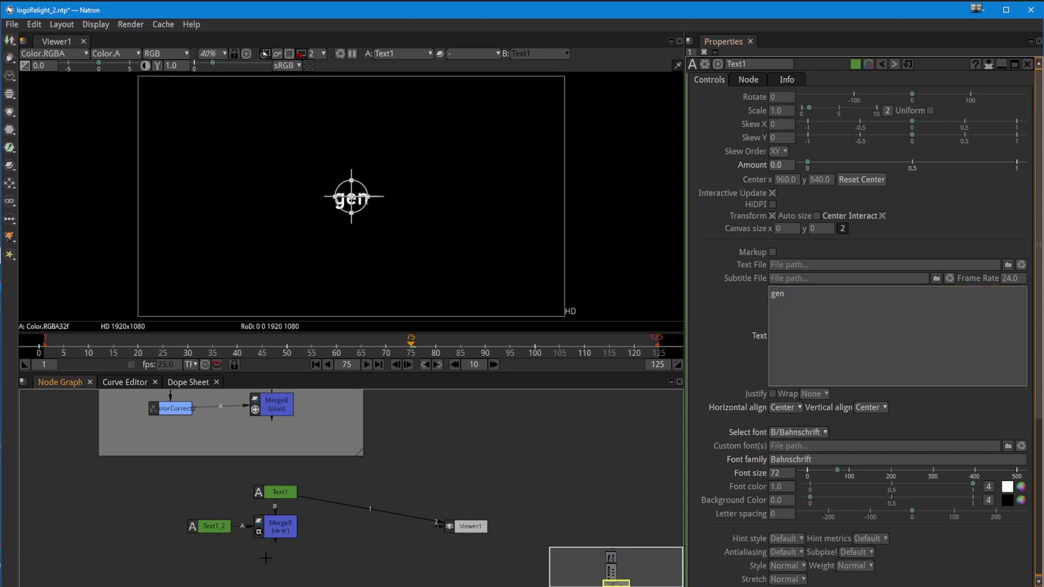
Replace the text of Text1_2 with "vfx" and view the merged output of Merge9
{"action": "left_click", "coordinate": [217, 528]}
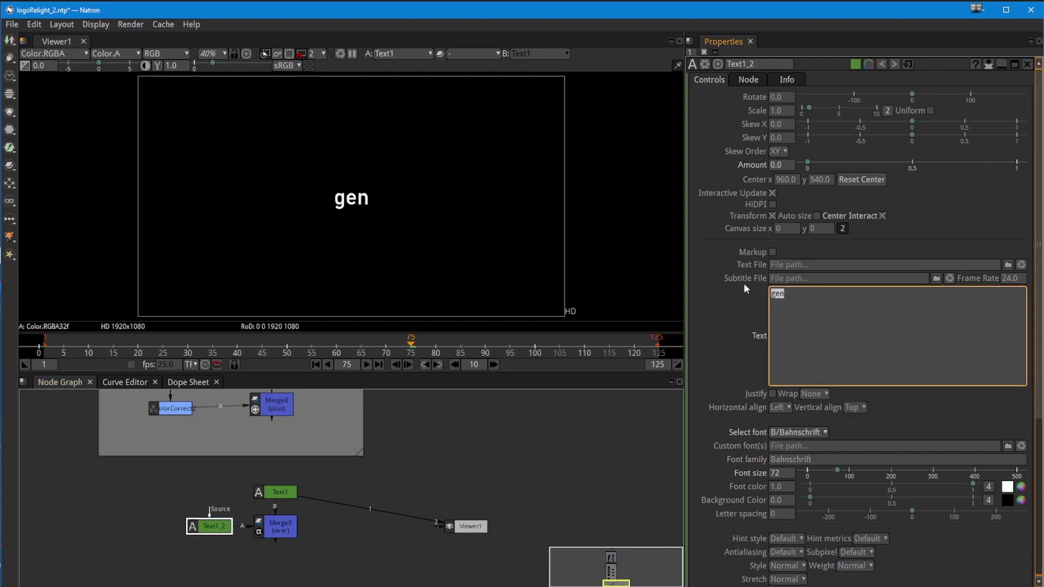
{"action": "type", "text": "vfx"}
{"action": "left_click", "coordinate": [282, 531]}
{"action": "key", "text": "1"}
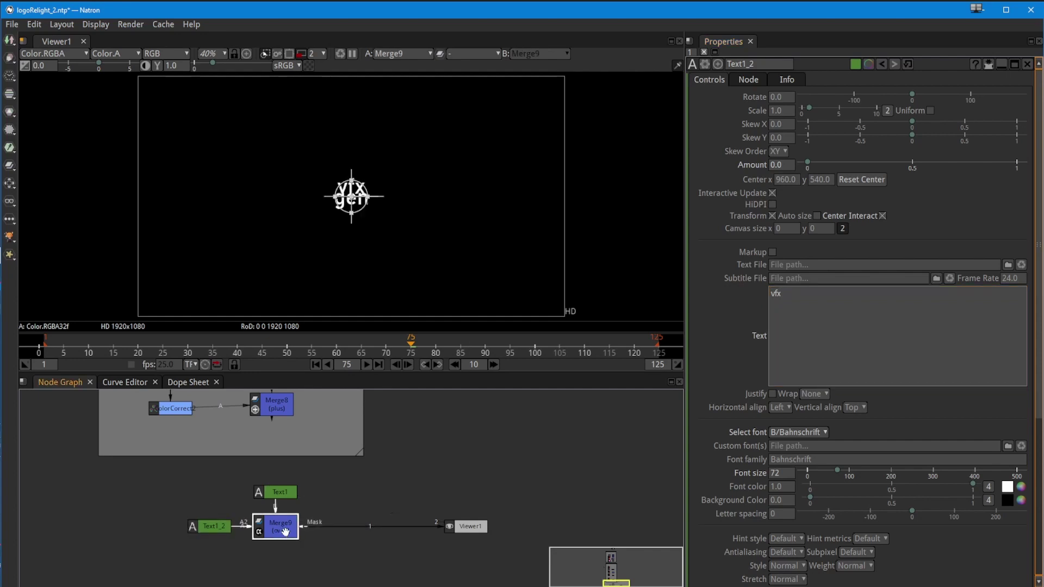
Set both the horizontal and vertical alignment of Text1_2 to Center
{"action": "left_click", "coordinate": [229, 529]}
{"action": "left_click", "coordinate": [781, 407]}
{"action": "left_click", "coordinate": [786, 432]}
{"action": "left_click", "coordinate": [862, 408]}
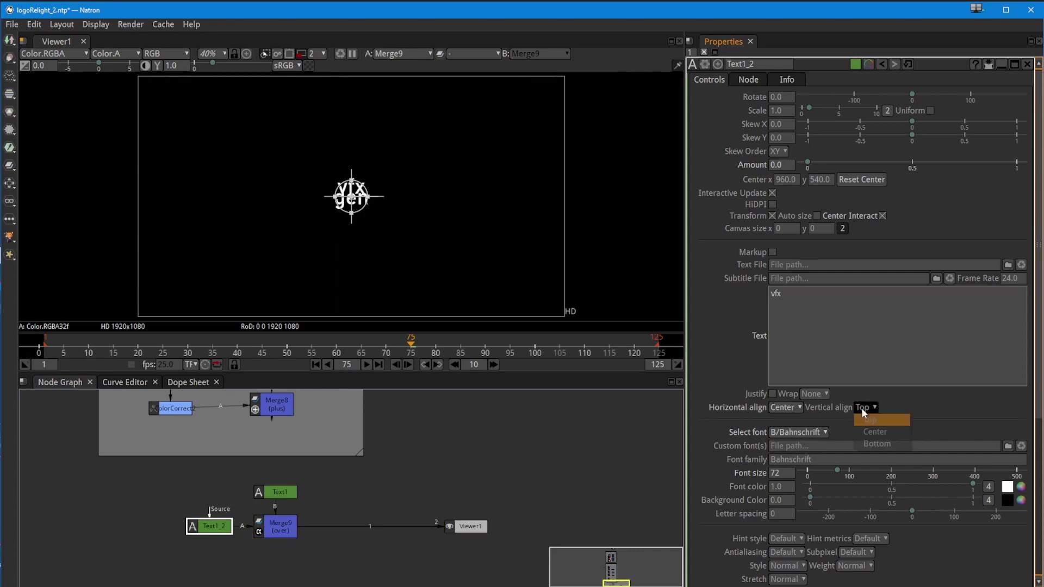
{"action": "left_click", "coordinate": [870, 431]}
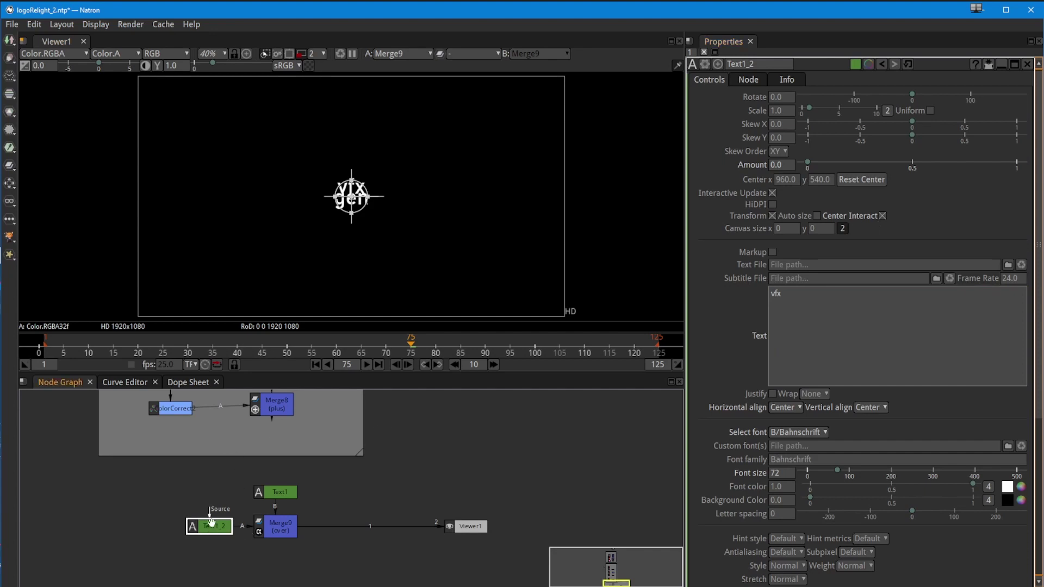
Lower the center Y of Text1_2 to 406 so "vfx" sits beneath "gen"
{"action": "left_click_drag", "start_coordinate": [830, 180], "coordinate": [792, 177]}
{"action": "left_click", "coordinate": [821, 179]}
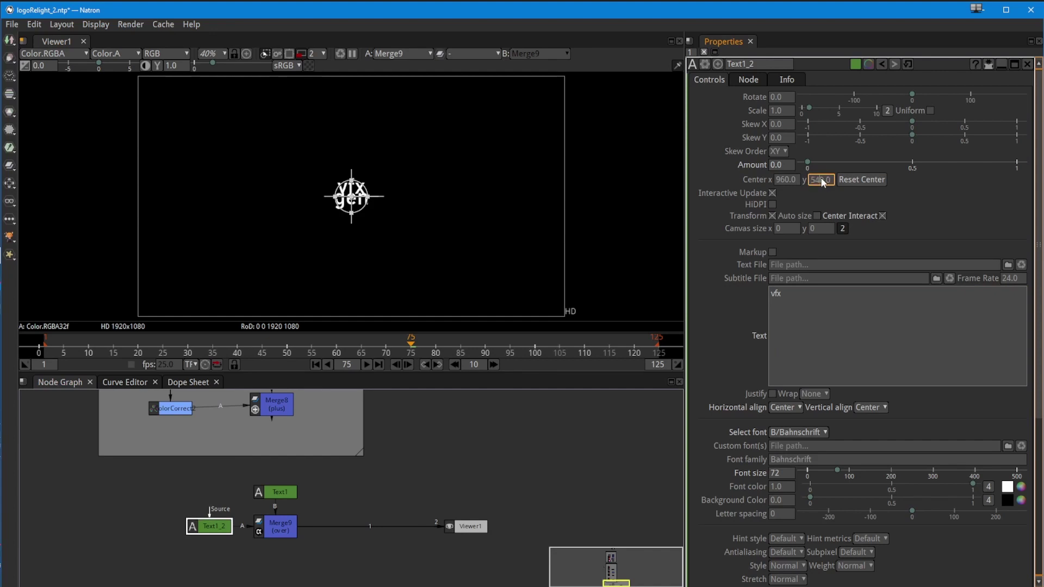
{"action": "scroll", "coordinate": [816, 182], "scroll_direction": "down", "scroll_amount": 20}
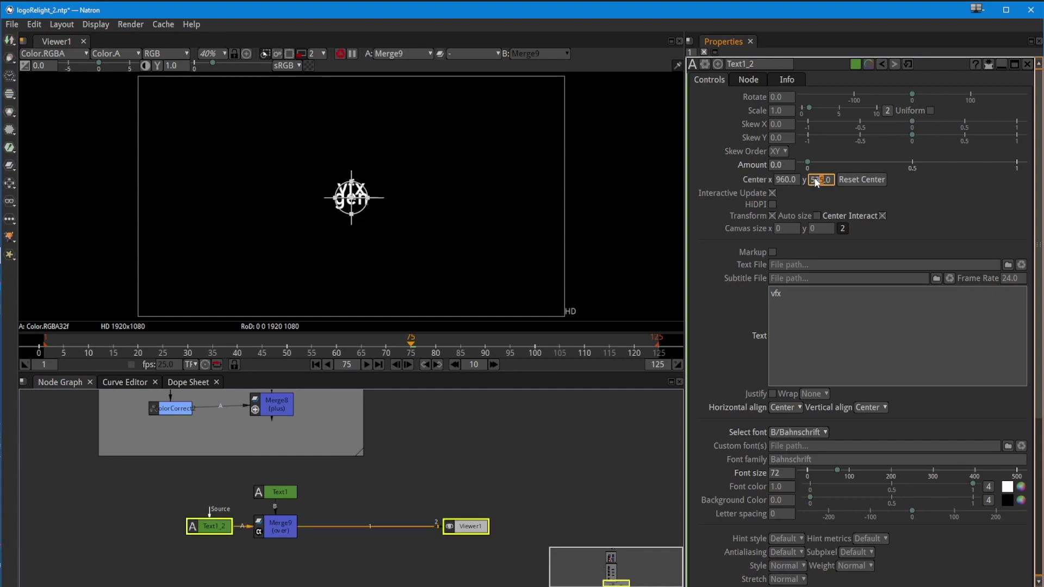
{"action": "key", "text": "Down"}
{"action": "key", "text": "Down"}
{"action": "key", "text": "Down"}
{"action": "key", "text": "Down"}
{"action": "key", "text": "Down"}
{"action": "key", "text": "Down"}
{"action": "key", "text": "Down"}
{"action": "key", "text": "Down"}
{"action": "key", "text": "Down"}
{"action": "key", "text": "Down"}
{"action": "key", "text": "Down"}
{"action": "key", "text": "Down"}
{"action": "key", "text": "Down"}
{"action": "key", "text": "Down"}
{"action": "key", "text": "Down"}
{"action": "key", "text": "Down"}
{"action": "key", "text": "Down"}
{"action": "key", "text": "Down"}
{"action": "key", "text": "Down"}
{"action": "key", "text": "Down"}
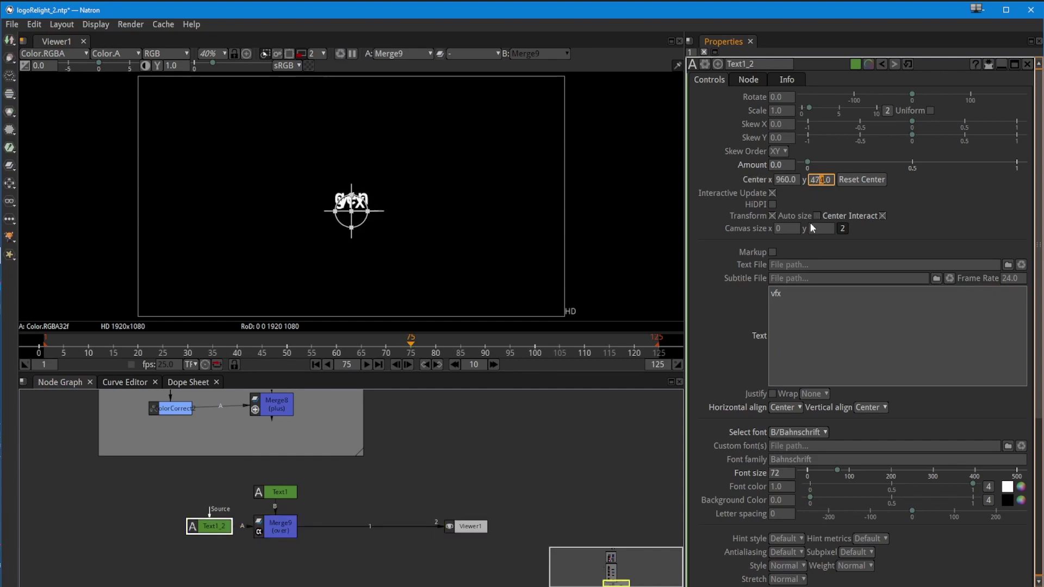
{"action": "key", "text": "Down"}
{"action": "key", "text": "Down"}
{"action": "key", "text": "Down"}
{"action": "key", "text": "Down"}
{"action": "key", "text": "Down"}
{"action": "key", "text": "Down"}
{"action": "key", "text": "Down"}
{"action": "key", "text": "Down"}
{"action": "key", "text": "Down"}
{"action": "key", "text": "Down"}
{"action": "key", "text": "Down"}
{"action": "key", "text": "Down"}
{"action": "key", "text": "Down"}
{"action": "key", "text": "Down"}
{"action": "key", "text": "Down"}
{"action": "key", "text": "Down"}
{"action": "key", "text": "Down"}
{"action": "key", "text": "Down"}
{"action": "key", "text": "Down"}
{"action": "key", "text": "Down"}
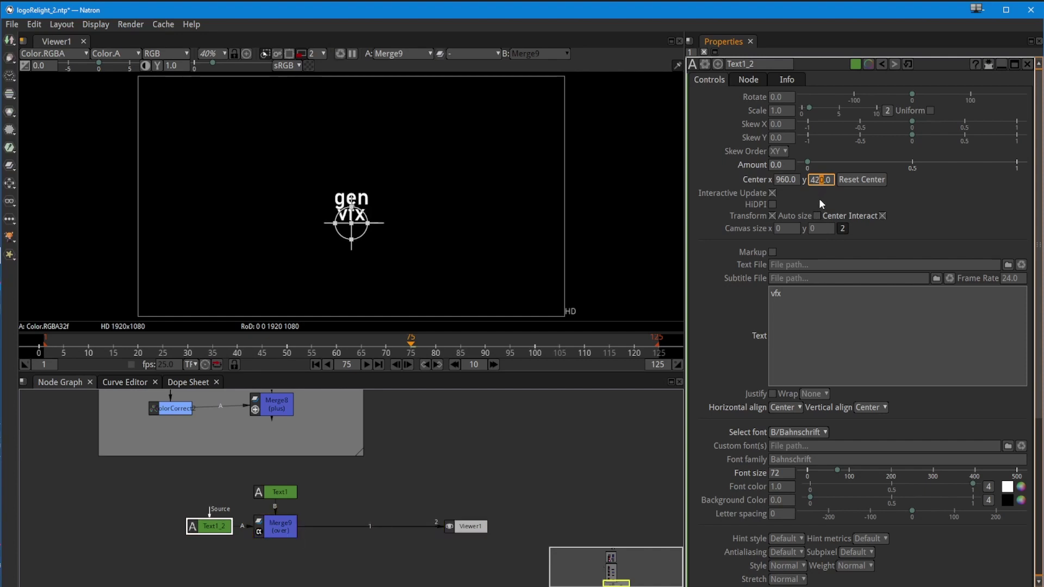
{"action": "key", "text": "Down"}
{"action": "key", "text": "Down"}
{"action": "key", "text": "Down"}
{"action": "key", "text": "Down"}
{"action": "key", "text": "Down"}
{"action": "key", "text": "Down"}
{"action": "key", "text": "Down"}
{"action": "key", "text": "Down"}
{"action": "key", "text": "Down"}
{"action": "key", "text": "Down"}
{"action": "key", "text": "Down"}
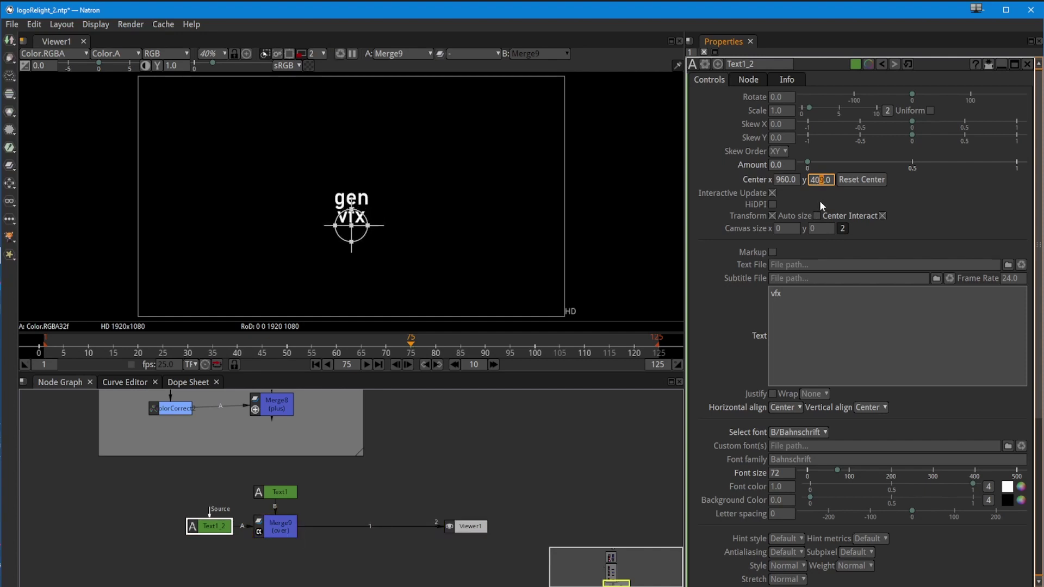
Rearrange the Text1, Text1_2 and Merge9 nodes into a compact group left of the main node column, below the backdrop
{"action": "left_click_drag", "start_coordinate": [209, 527], "coordinate": [134, 518]}
{"action": "left_click_drag", "start_coordinate": [279, 493], "coordinate": [200, 481]}
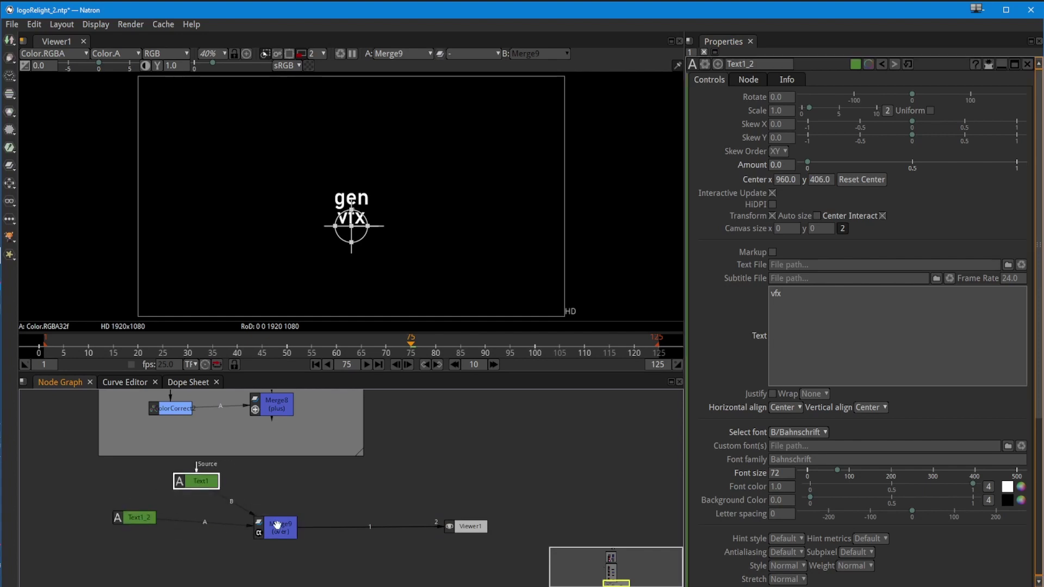
{"action": "left_click_drag", "start_coordinate": [277, 525], "coordinate": [235, 515]}
{"action": "left_click_drag", "start_coordinate": [206, 481], "coordinate": [271, 477]}
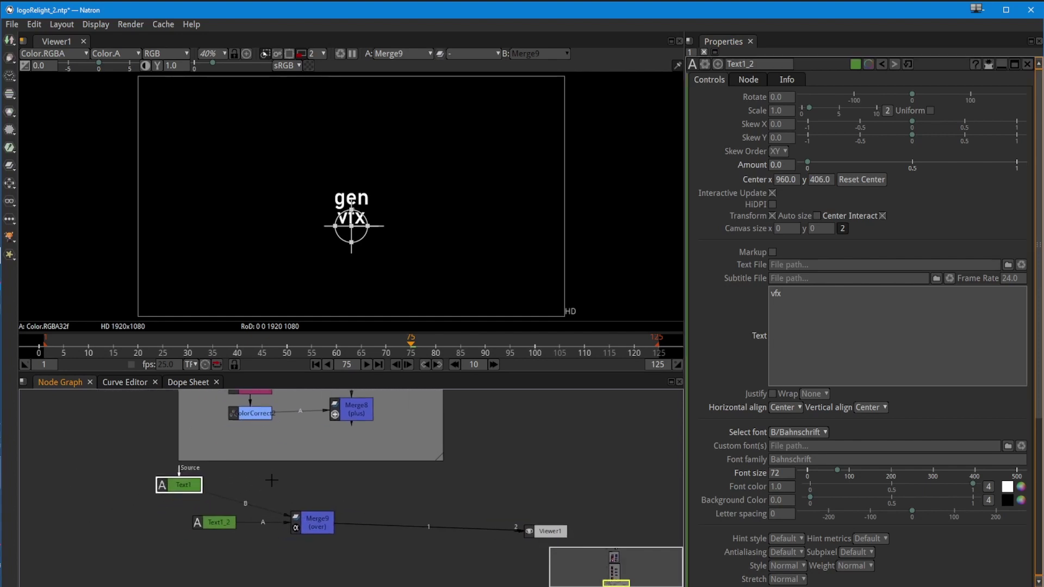
{"action": "left_click_drag", "start_coordinate": [175, 485], "coordinate": [135, 492]}
{"action": "left_click_drag", "start_coordinate": [217, 522], "coordinate": [129, 544]}
{"action": "left_click_drag", "start_coordinate": [300, 530], "coordinate": [210, 530]}
{"action": "left_click_drag", "start_coordinate": [136, 496], "coordinate": [105, 495]}
{"action": "left_click_drag", "start_coordinate": [128, 539], "coordinate": [105, 497]}
{"action": "left_click_drag", "start_coordinate": [223, 522], "coordinate": [174, 503]}
{"action": "left_click_drag", "start_coordinate": [110, 497], "coordinate": [123, 481]}
{"action": "left_click_drag", "start_coordinate": [172, 498], "coordinate": [165, 525]}
{"action": "left_click_drag", "start_coordinate": [123, 481], "coordinate": [173, 491]}
{"action": "left_click_drag", "start_coordinate": [112, 520], "coordinate": [120, 521]}
{"action": "left_click", "coordinate": [283, 537]}
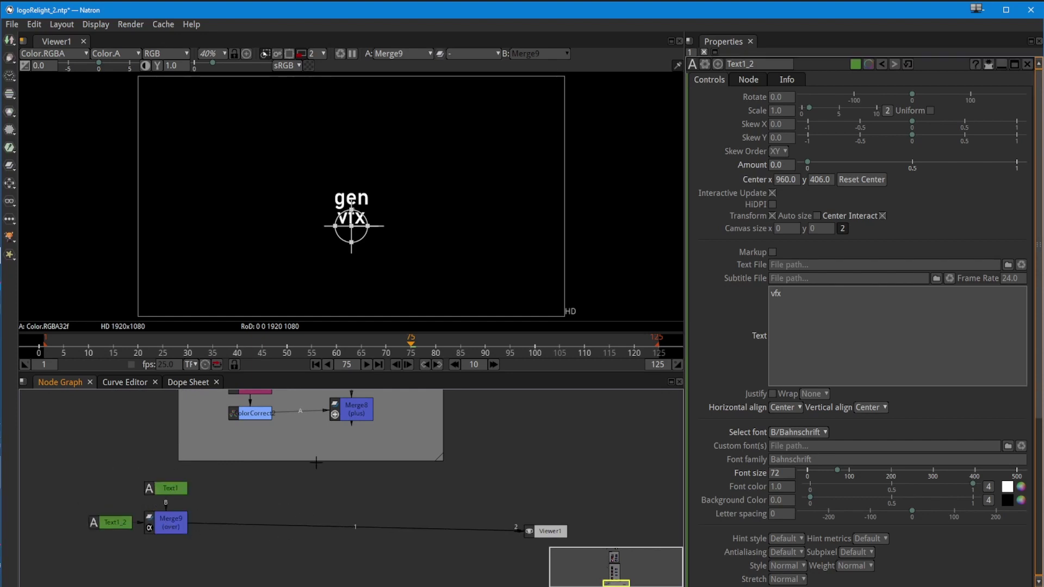
Add a Merge node that composites the Merge9 text over the Merge8 output, feed it to the viewer and align it under Merge8
{"action": "left_click", "coordinate": [173, 525]}
{"action": "left_click", "coordinate": [336, 508]}
{"action": "left_click", "coordinate": [187, 527]}
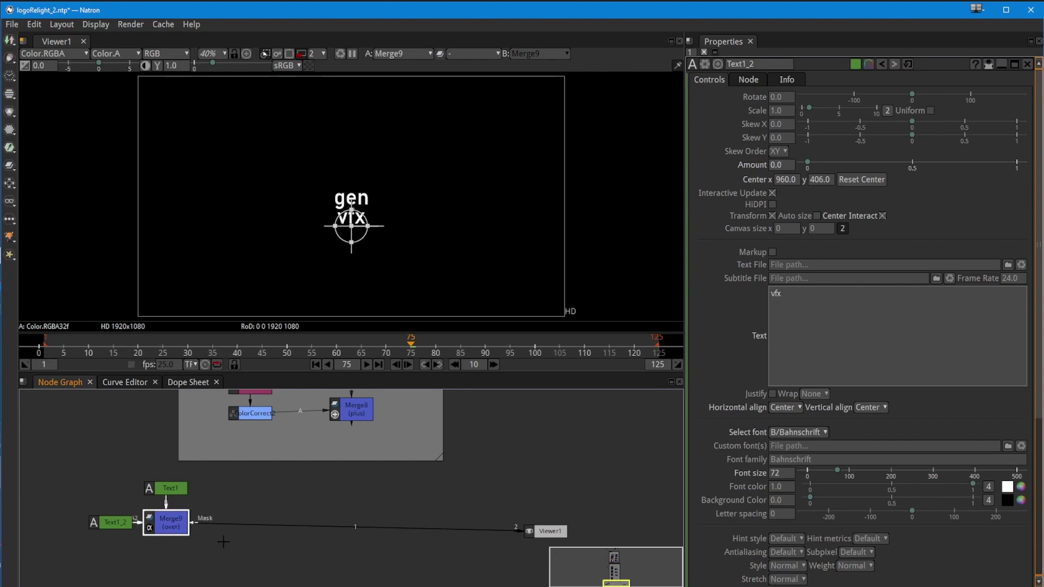
{"action": "key", "text": "m"}
{"action": "left_click_drag", "start_coordinate": [165, 559], "coordinate": [354, 414]}
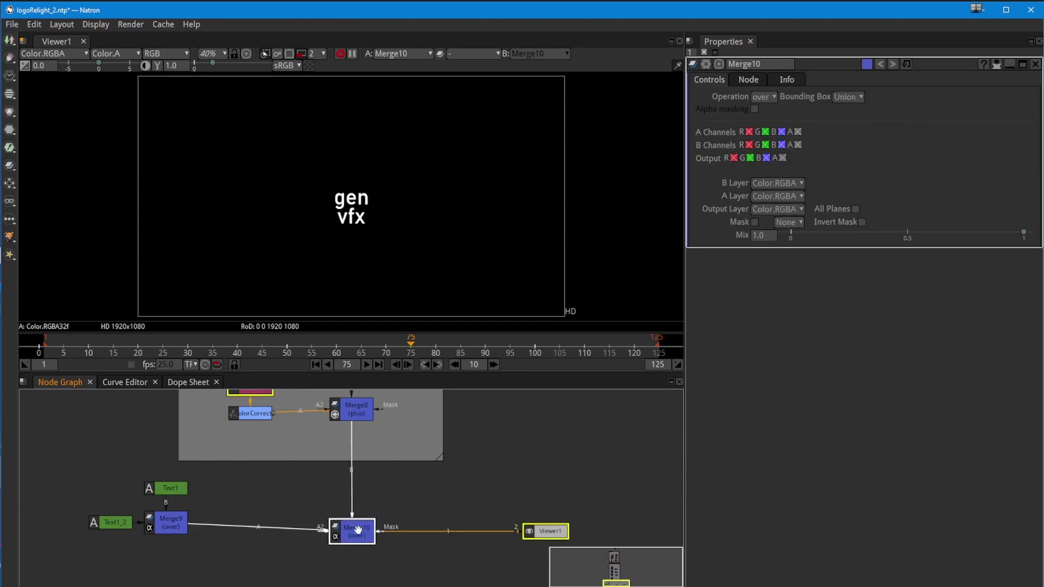
{"action": "left_click_drag", "start_coordinate": [358, 526], "coordinate": [359, 522]}
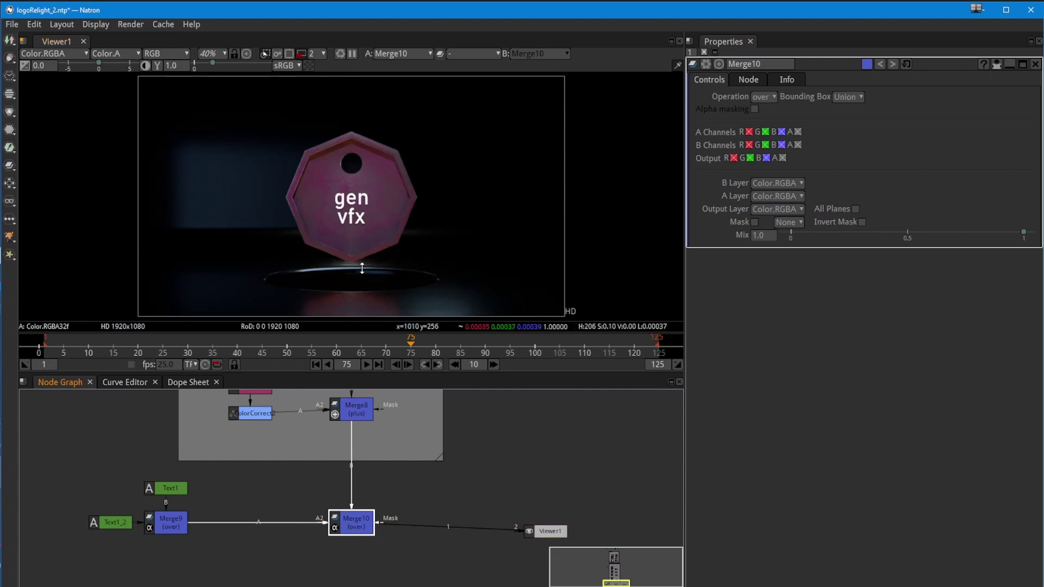
Open the Text1 settings and increase the font size of "gen" to 127
{"action": "left_click", "coordinate": [167, 524]}
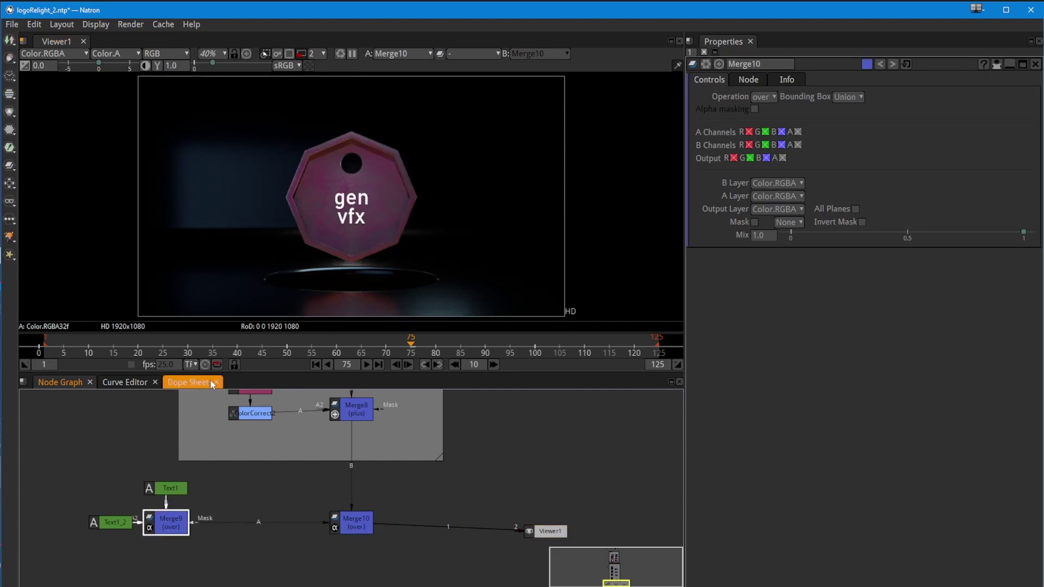
{"action": "double_click", "coordinate": [173, 490]}
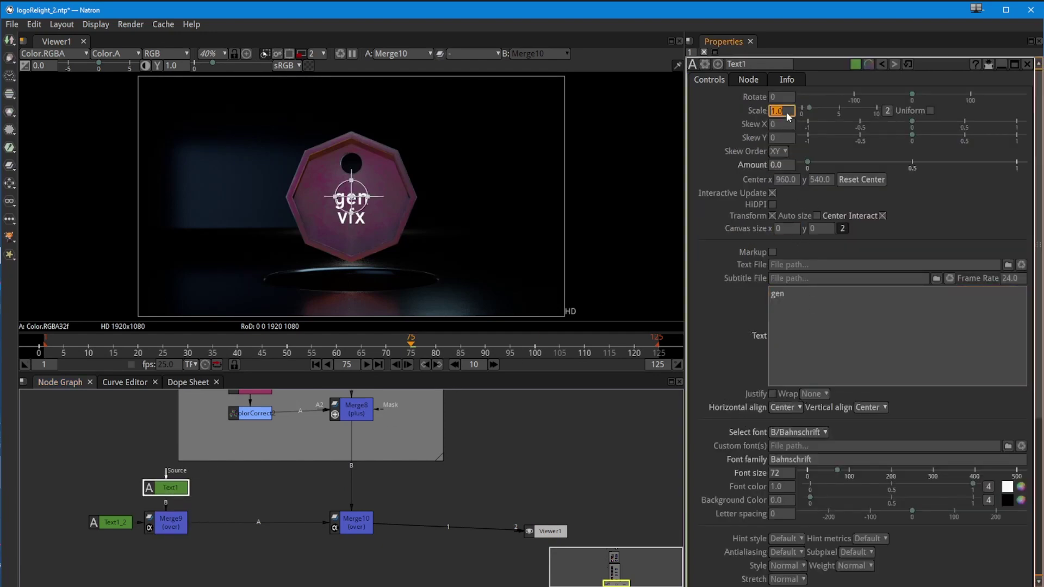
{"action": "left_click", "coordinate": [789, 473]}
{"action": "type", "text": "120"}
{"action": "scroll", "coordinate": [793, 474], "scroll_direction": "up", "scroll_amount": 4}
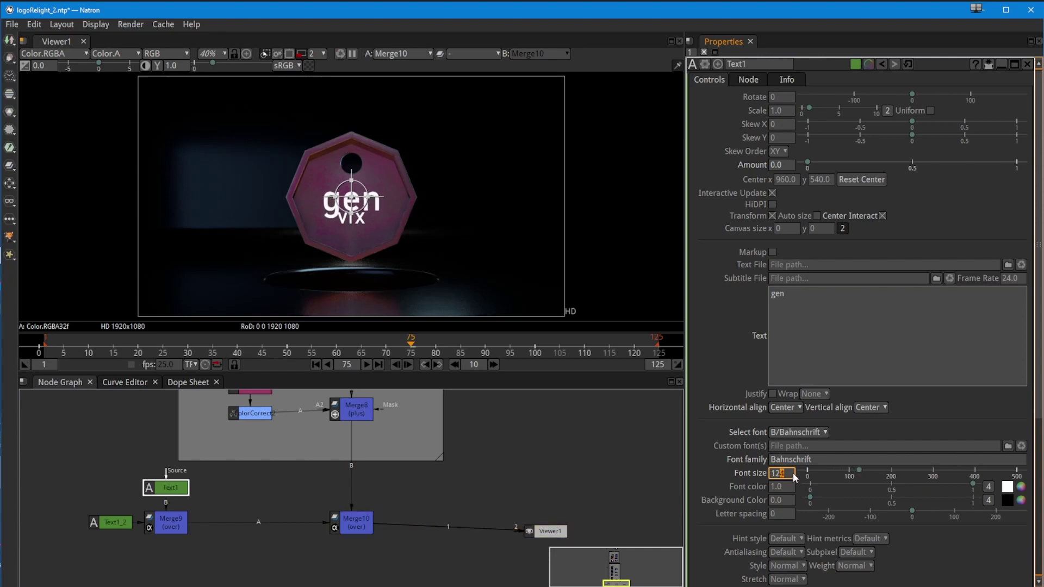
{"action": "scroll", "coordinate": [792, 472], "scroll_direction": "up", "scroll_amount": 1}
Tighten the letter spacing of Text1 to -13 and set its font size to 125
{"action": "left_click_drag", "start_coordinate": [911, 511], "coordinate": [909, 515]}
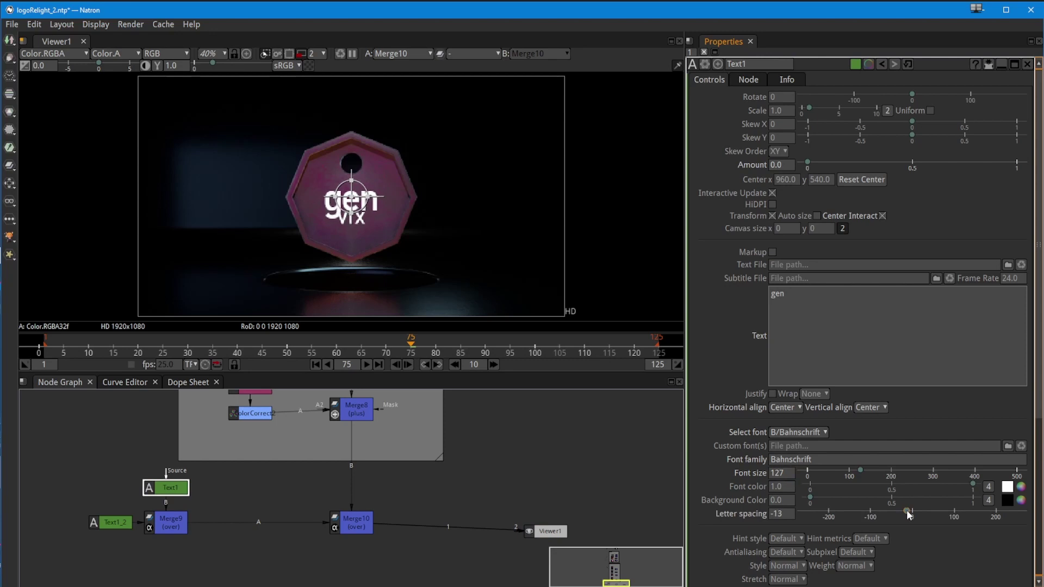
{"action": "left_click", "coordinate": [783, 514]}
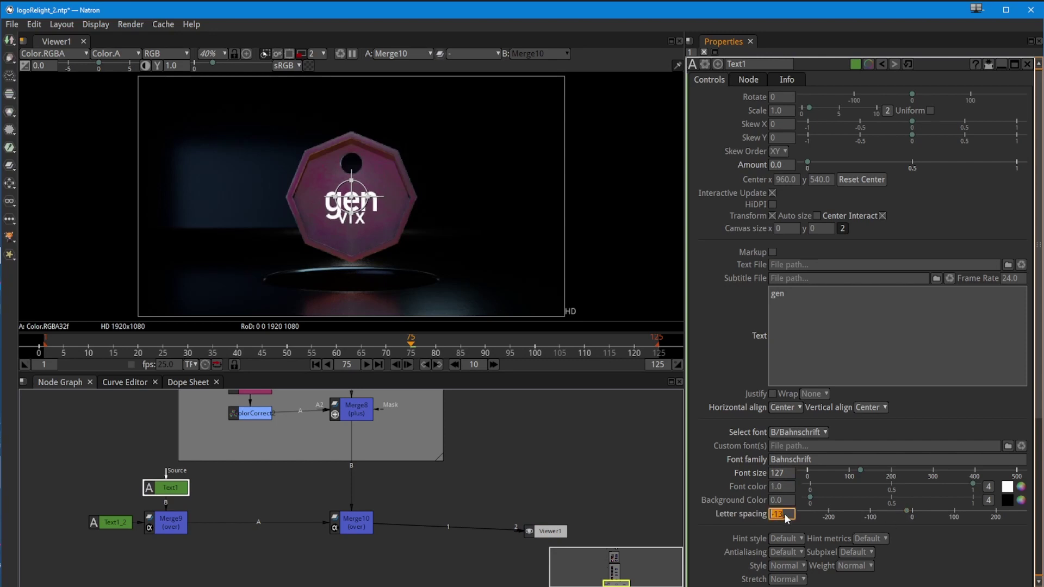
{"action": "left_click", "coordinate": [783, 501]}
{"action": "type", "text": "125"}
{"action": "key", "text": "Return"}
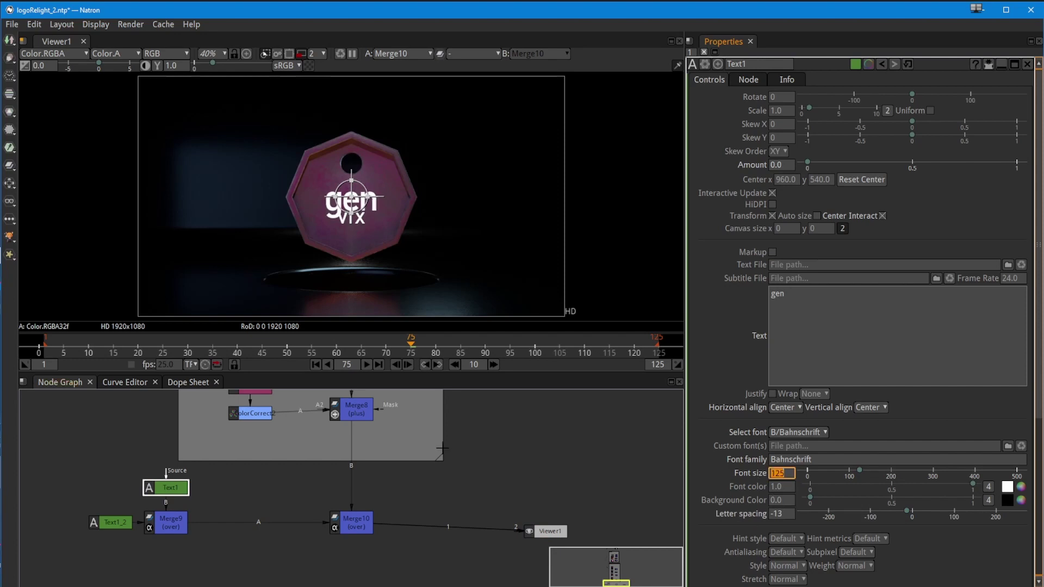
Set the letter spacing of Text1_2 to -13 to match Text1
{"action": "left_click", "coordinate": [113, 524]}
{"action": "left_click", "coordinate": [781, 515]}
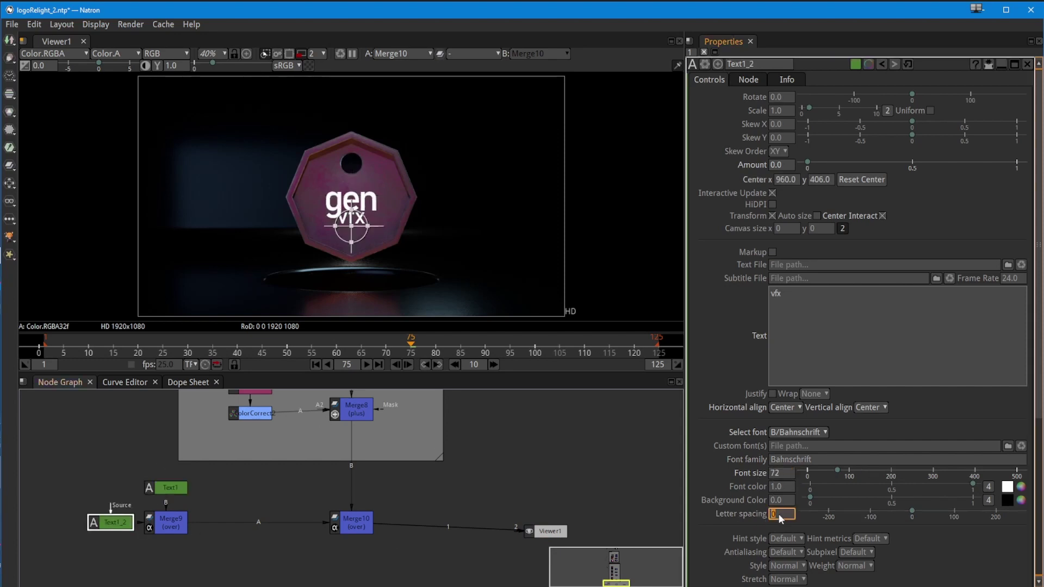
{"action": "type", "text": "-13"}
{"action": "key", "text": "Return"}
Set the font size of Text1_2 to 125
{"action": "left_click_drag", "start_coordinate": [781, 474], "coordinate": [748, 478]}
{"action": "type", "text": "1125"}
{"action": "key", "text": "Return"}
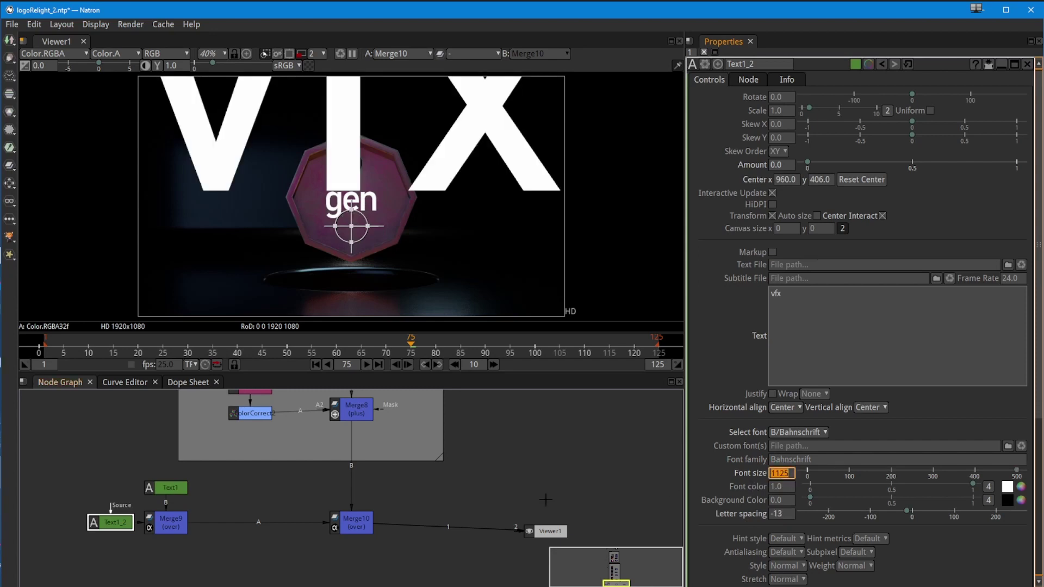
{"action": "type", "text": "125"}
{"action": "key", "text": "Return"}
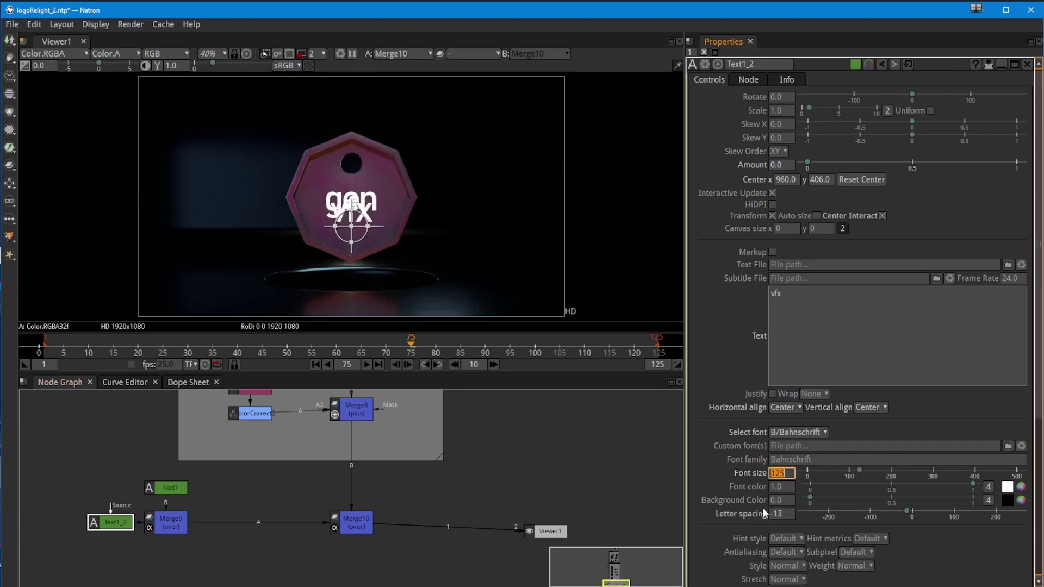
{"action": "left_click", "coordinate": [118, 524]}
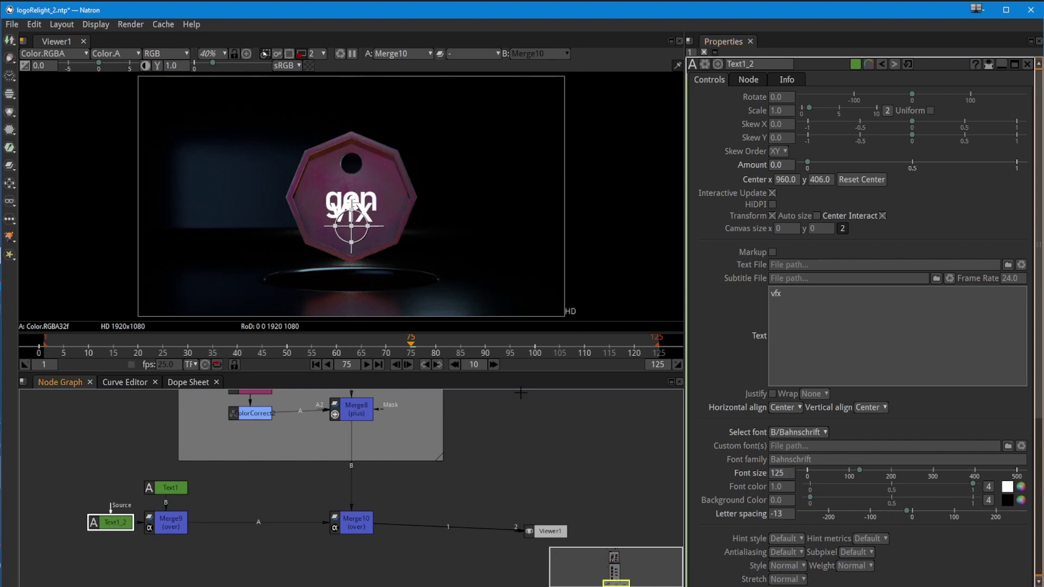
Lower the vertical center of Text1_2 to roughly 320 so that "vfx" sits directly beneath "gen"
{"action": "key", "text": "Up"}
{"action": "key", "text": "Up"}
{"action": "key", "text": "Up"}
{"action": "key", "text": "Up"}
{"action": "key", "text": "Up"}
{"action": "key", "text": "Up"}
{"action": "key", "text": "Up"}
{"action": "key", "text": "Up"}
{"action": "key", "text": "Up"}
{"action": "key", "text": "Up"}
{"action": "key", "text": "Up"}
{"action": "key", "text": "Up"}
{"action": "key", "text": "Up"}
{"action": "key", "text": "Up"}
{"action": "key", "text": "Up"}
{"action": "key", "text": "Up"}
{"action": "key", "text": "Up"}
{"action": "key", "text": "Down"}
{"action": "key", "text": "Down"}
{"action": "key", "text": "Down"}
{"action": "key", "text": "Down"}
{"action": "key", "text": "Down"}
{"action": "key", "text": "Down"}
{"action": "key", "text": "Down"}
{"action": "key", "text": "Down"}
{"action": "key", "text": "Down"}
{"action": "key", "text": "Down"}
{"action": "key", "text": "Down"}
{"action": "key", "text": "Down"}
{"action": "key", "text": "Down"}
{"action": "key", "text": "Down"}
{"action": "key", "text": "Down"}
{"action": "key", "text": "Down"}
{"action": "key", "text": "Down"}
{"action": "key", "text": "Down"}
{"action": "key", "text": "Down"}
{"action": "key", "text": "Down"}
{"action": "key", "text": "Down"}
{"action": "key", "text": "Down"}
{"action": "key", "text": "Down"}
{"action": "key", "text": "Down"}
{"action": "key", "text": "Down"}
{"action": "key", "text": "Down"}
{"action": "key", "text": "Down"}
{"action": "key", "text": "Down"}
{"action": "key", "text": "Down"}
{"action": "key", "text": "Down"}
{"action": "key", "text": "Down"}
{"action": "key", "text": "Down"}
{"action": "key", "text": "Down"}
{"action": "key", "text": "Down"}
{"action": "key", "text": "Down"}
{"action": "key", "text": "Down"}
{"action": "key", "text": "Down"}
{"action": "key", "text": "Down"}
{"action": "key", "text": "Down"}
{"action": "key", "text": "Down"}
{"action": "key", "text": "Down"}
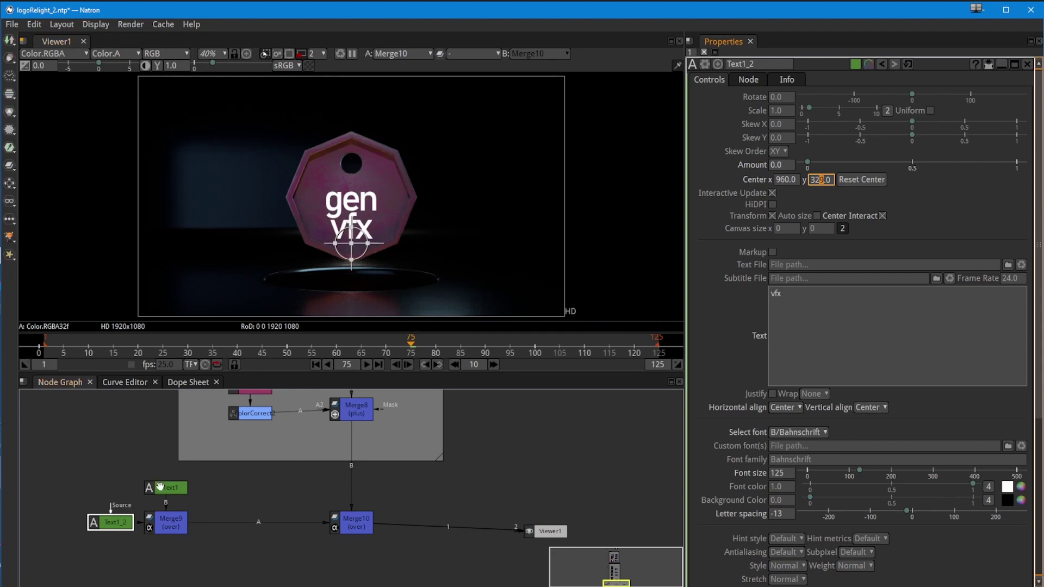
Add a Transform node after Merge9 and nudge its vertical translation to 0.12
{"action": "left_click", "coordinate": [166, 522]}
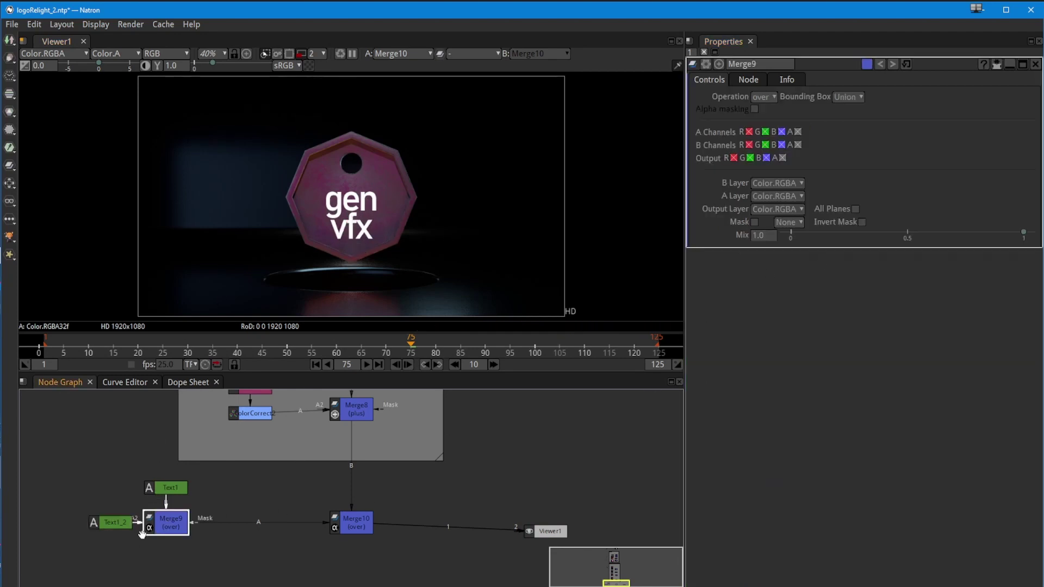
{"action": "key", "text": "t"}
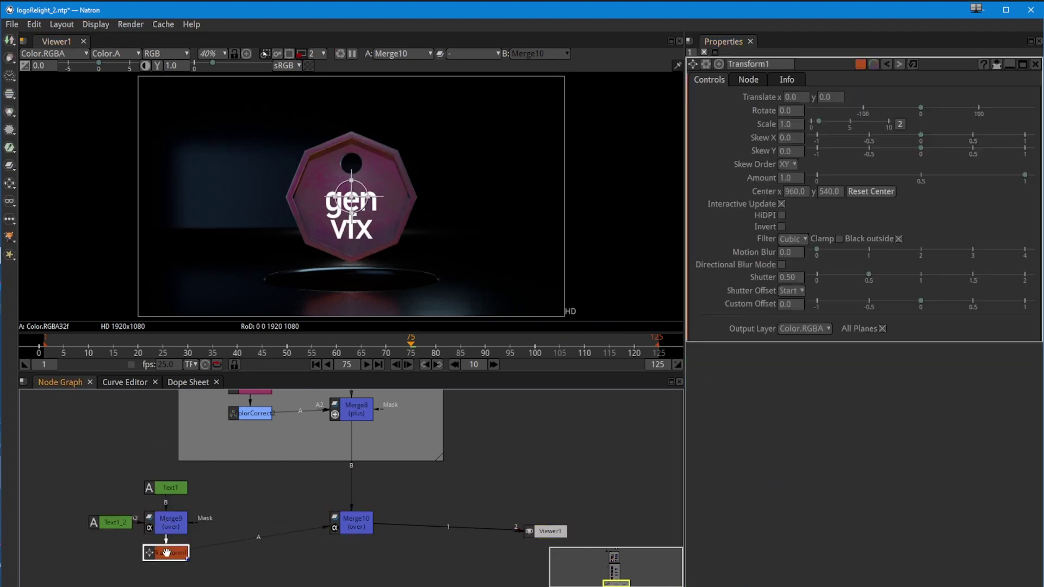
{"action": "double_click", "coordinate": [832, 99]}
{"action": "key", "text": "Up"}
{"action": "key", "text": "Up"}
{"action": "key", "text": "Up"}
{"action": "key", "text": "Up"}
{"action": "key", "text": "Up"}
{"action": "key", "text": "Up"}
{"action": "key", "text": "Up"}
{"action": "key", "text": "Up"}
{"action": "key", "text": "Up"}
{"action": "key", "text": "Up"}
{"action": "key", "text": "Up"}
{"action": "key", "text": "Up"}
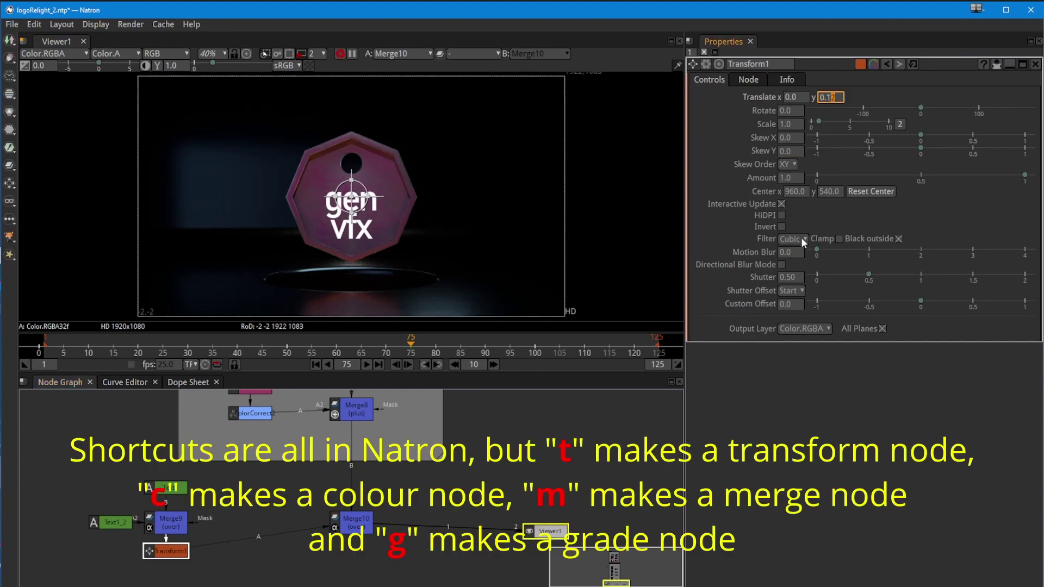
View the Transform1 output on its own, and switch the viewer back to Merge10
{"action": "left_click", "coordinate": [168, 555]}
{"action": "key", "text": "1"}
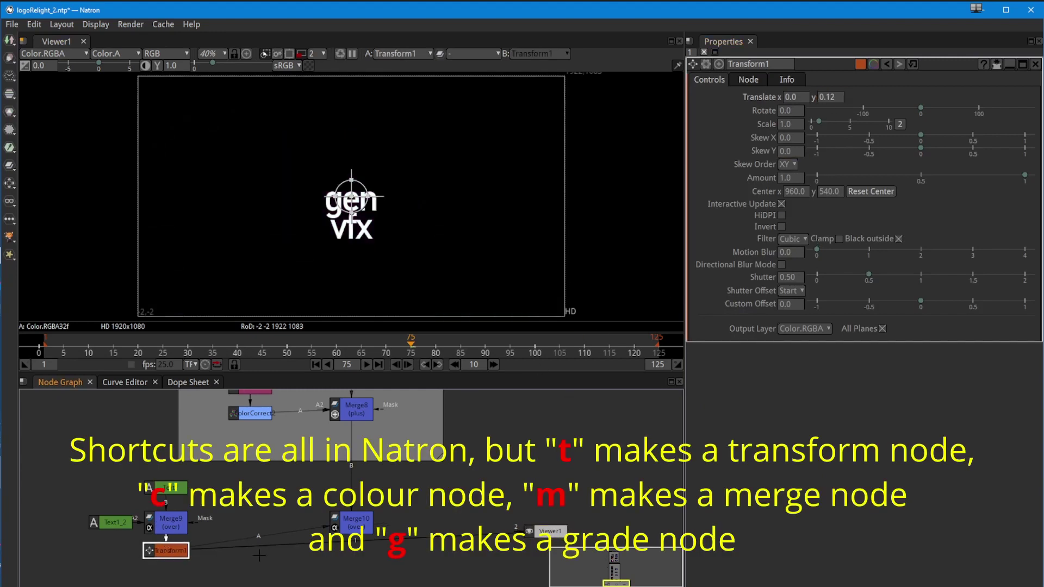
{"action": "left_click", "coordinate": [359, 523]}
{"action": "key", "text": "1"}
Raise the combined text by setting Transform1's vertical translation to 38
{"action": "left_click", "coordinate": [165, 556]}
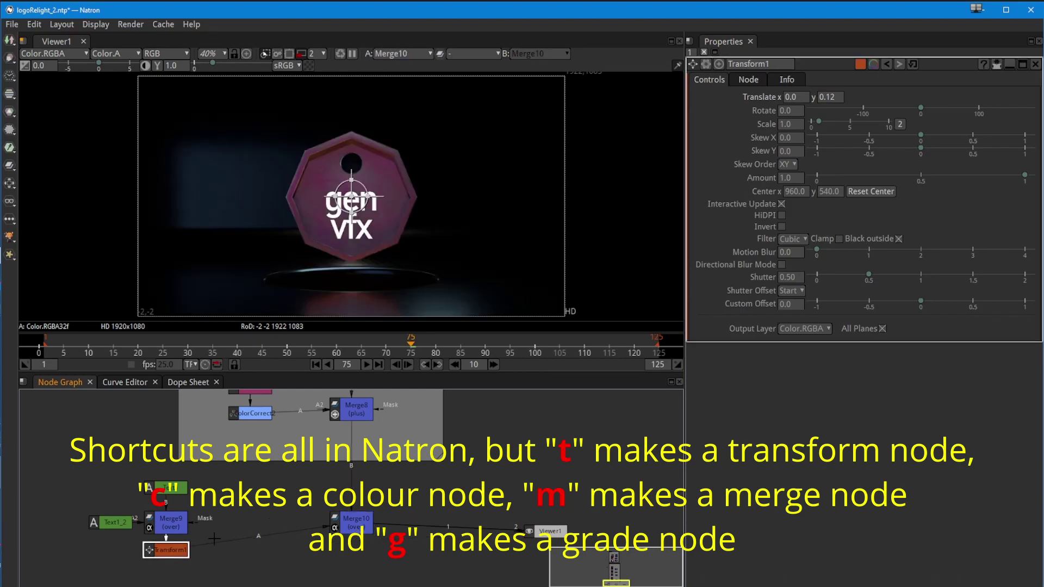
{"action": "left_click_drag", "start_coordinate": [841, 99], "coordinate": [813, 97]}
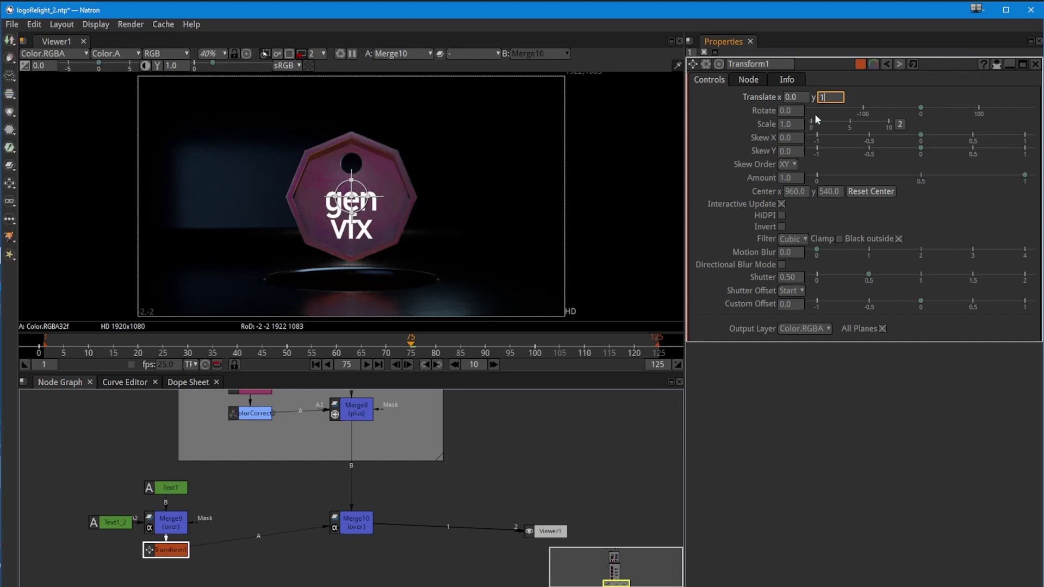
{"action": "key", "text": "Up"}
{"action": "key", "text": "Up"}
{"action": "key", "text": "Up"}
{"action": "key", "text": "Up"}
{"action": "key", "text": "Up"}
{"action": "key", "text": "Up"}
{"action": "key", "text": "Up"}
{"action": "key", "text": "Up"}
{"action": "key", "text": "Up"}
{"action": "key", "text": "Up"}
{"action": "key", "text": "Up"}
{"action": "key", "text": "Up"}
{"action": "key", "text": "Up"}
{"action": "key", "text": "Up"}
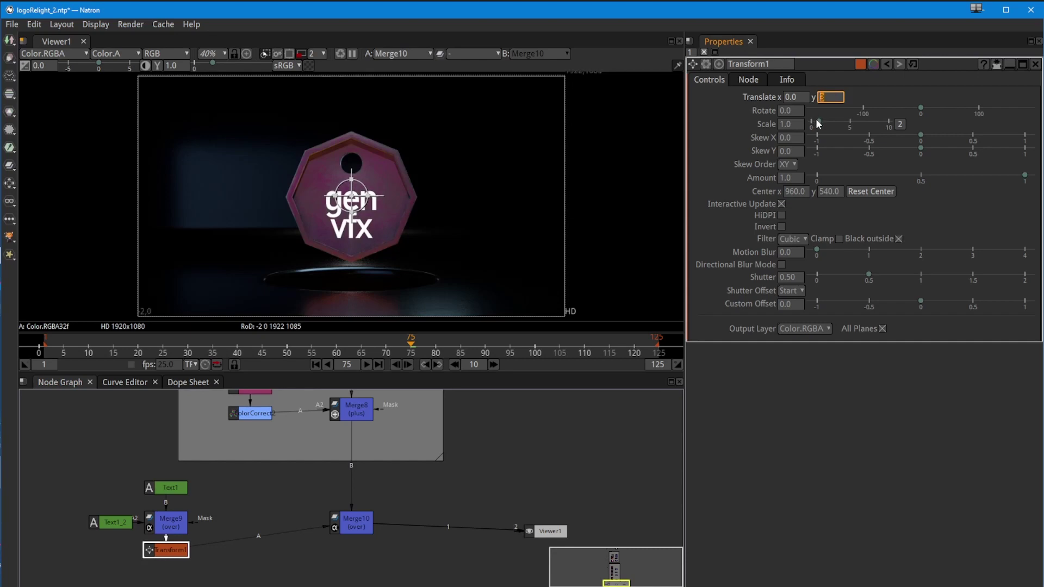
{"action": "key", "text": "Up"}
{"action": "key", "text": "Up"}
{"action": "key", "text": "Up"}
{"action": "key", "text": "Up"}
{"action": "key", "text": "Up"}
{"action": "key", "text": "Up"}
{"action": "key", "text": "Up"}
{"action": "key", "text": "Up"}
{"action": "key", "text": "Up"}
{"action": "key", "text": "Up"}
{"action": "key", "text": "Up"}
{"action": "key", "text": "Up"}
{"action": "key", "text": "Up"}
{"action": "key", "text": "Up"}
{"action": "key", "text": "Up"}
{"action": "key", "text": "Up"}
{"action": "key", "text": "Up"}
{"action": "key", "text": "Up"}
{"action": "key", "text": "Up"}
{"action": "key", "text": "Up"}
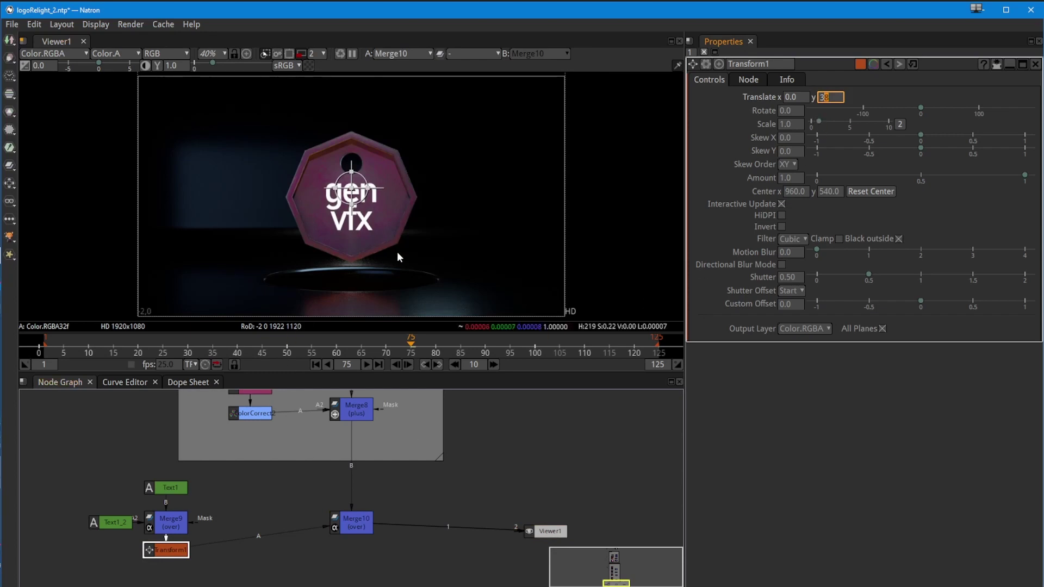
Tidy the node graph by shifting Viewer1 and the text branch, lining Transform1 up horizontally with Merge10
{"action": "left_click", "coordinate": [537, 532]}
{"action": "left_click_drag", "start_coordinate": [537, 534], "coordinate": [519, 533]}
{"action": "left_click_drag", "start_coordinate": [208, 568], "coordinate": [80, 480]}
{"action": "left_click_drag", "start_coordinate": [162, 491], "coordinate": [147, 480]}
{"action": "left_click", "coordinate": [350, 527]}
{"action": "left_click_drag", "start_coordinate": [350, 527], "coordinate": [287, 488]}
{"action": "left_click_drag", "start_coordinate": [179, 509], "coordinate": [55, 407]}
{"action": "left_click", "coordinate": [295, 569]}
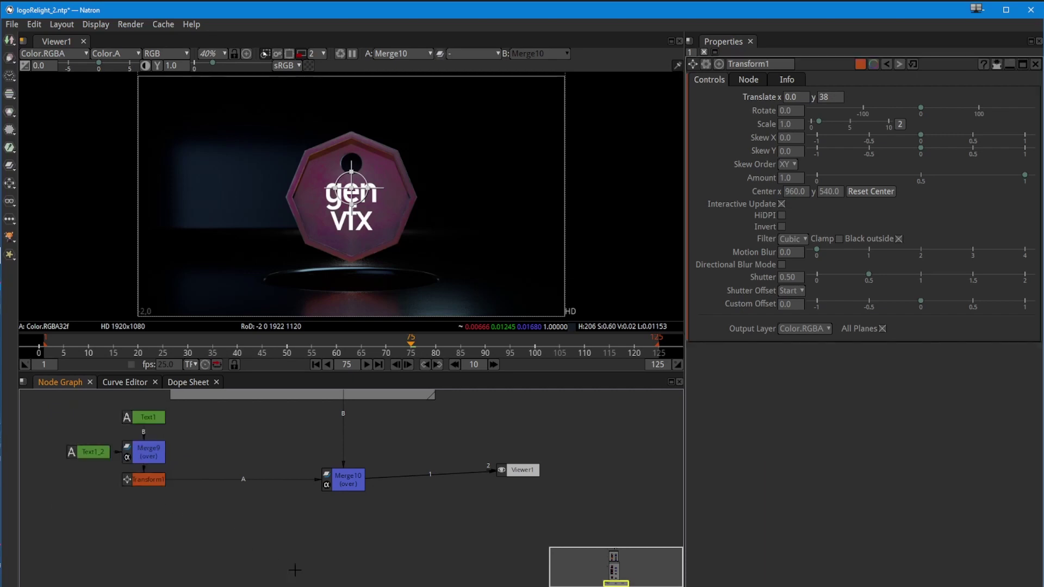
{"action": "left_click_drag", "start_coordinate": [176, 513], "coordinate": [52, 403]}
{"action": "mouse_move", "coordinate": [341, 483]}
{"action": "left_mouse_down"}
{"action": "mouse_move", "coordinate": [342, 463]}
{"action": "mouse_move", "coordinate": [342, 487]}
{"action": "mouse_move", "coordinate": [347, 478]}
{"action": "left_mouse_up"}
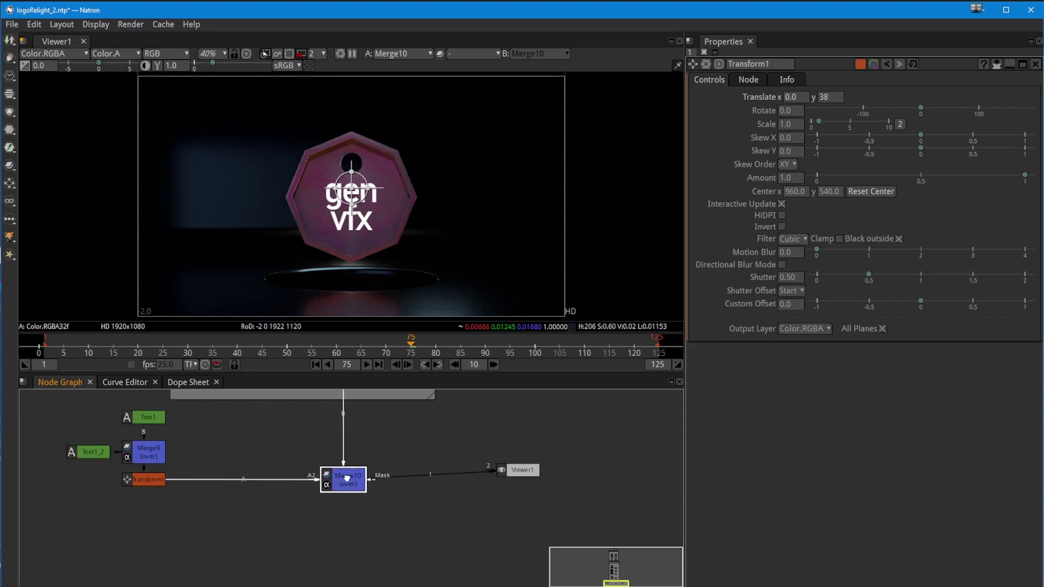
{"action": "left_click_drag", "start_coordinate": [302, 532], "coordinate": [298, 545]}
{"action": "left_click_drag", "start_coordinate": [288, 498], "coordinate": [282, 498]}
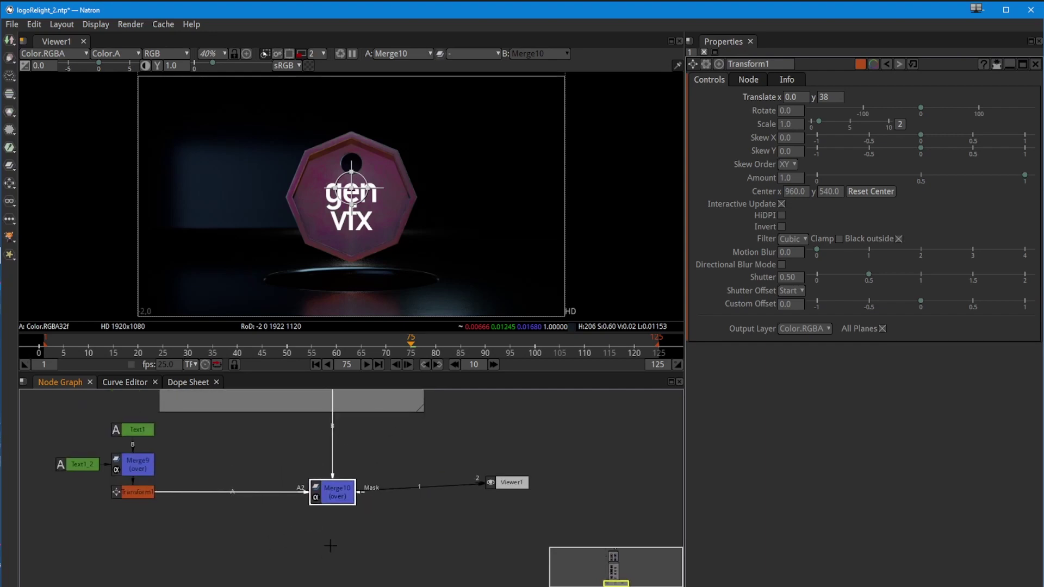
Add a Merge node below Merge10, with Merge10 as its B input and Transform1 as A, and display it in the viewer
{"action": "left_click_drag", "start_coordinate": [294, 550], "coordinate": [349, 482]}
{"action": "key", "text": "m"}
{"action": "left_click_drag", "start_coordinate": [340, 543], "coordinate": [363, 541]}
{"action": "key", "text": "1"}
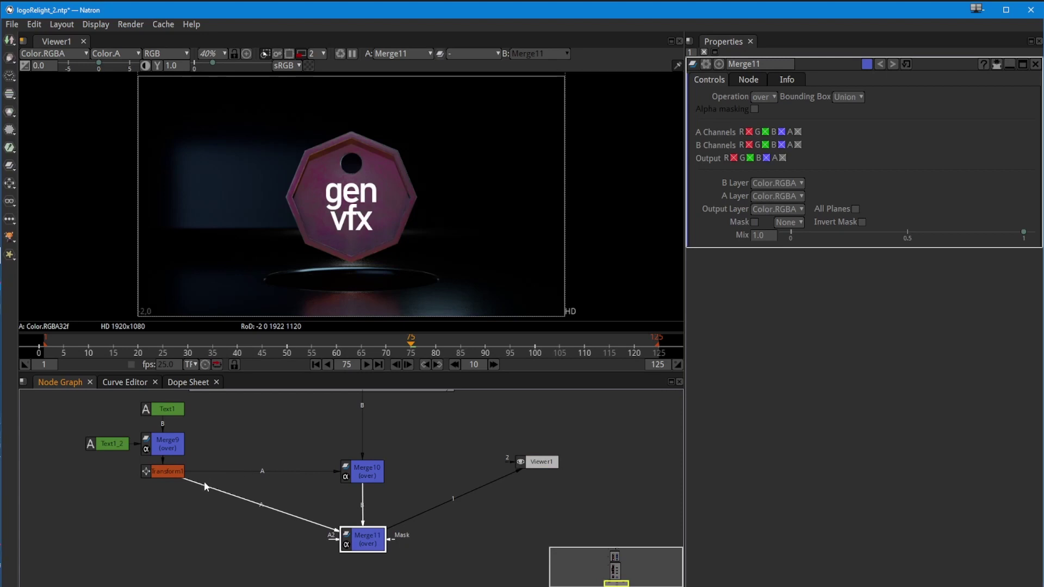
{"action": "left_click", "coordinate": [362, 472]}
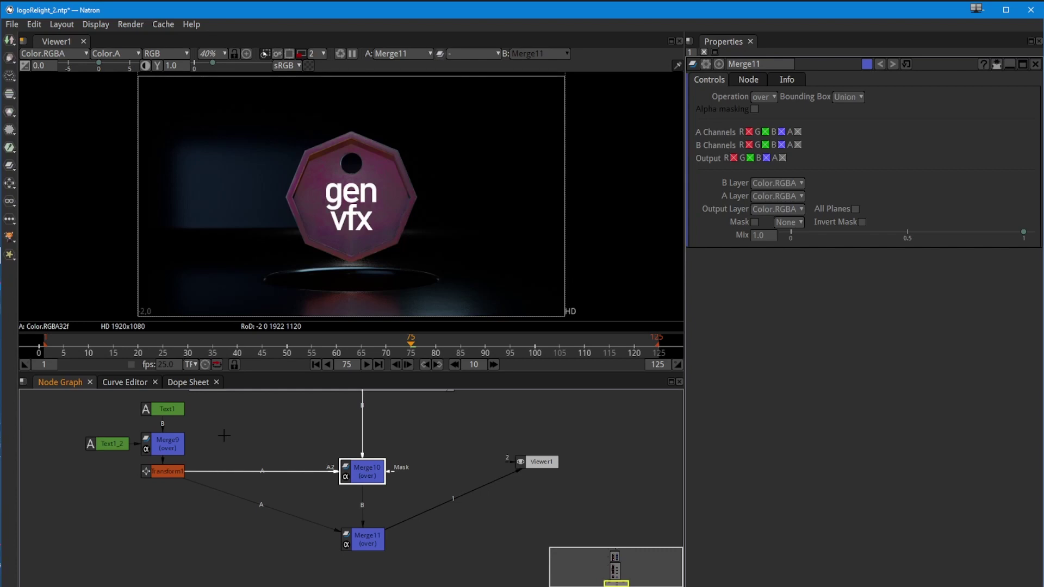
{"action": "left_click", "coordinate": [163, 472]}
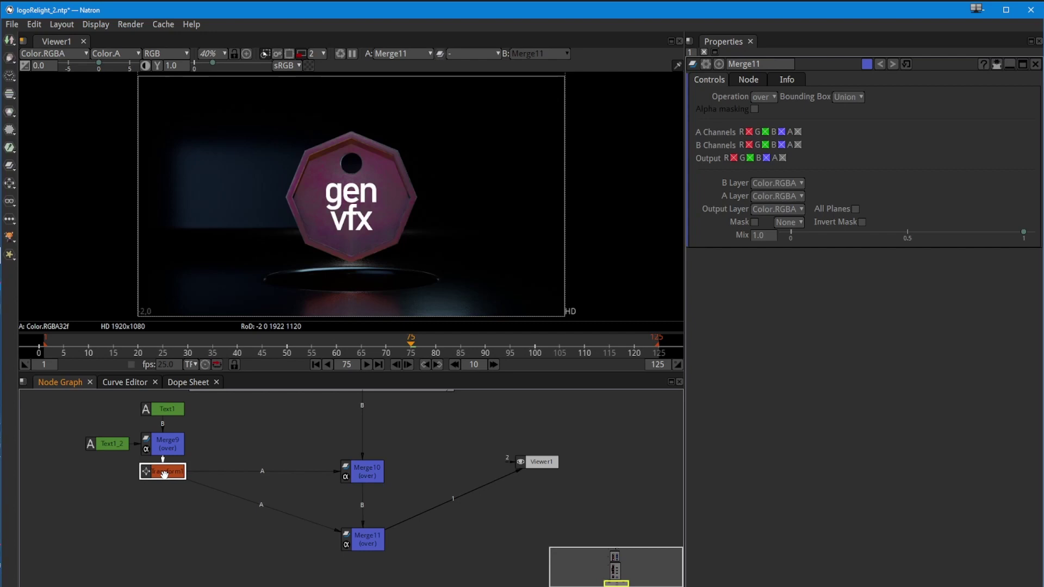
{"action": "left_click", "coordinate": [260, 434]}
{"action": "key", "text": "t"}
{"action": "left_click_drag", "start_coordinate": [284, 434], "coordinate": [262, 474]}
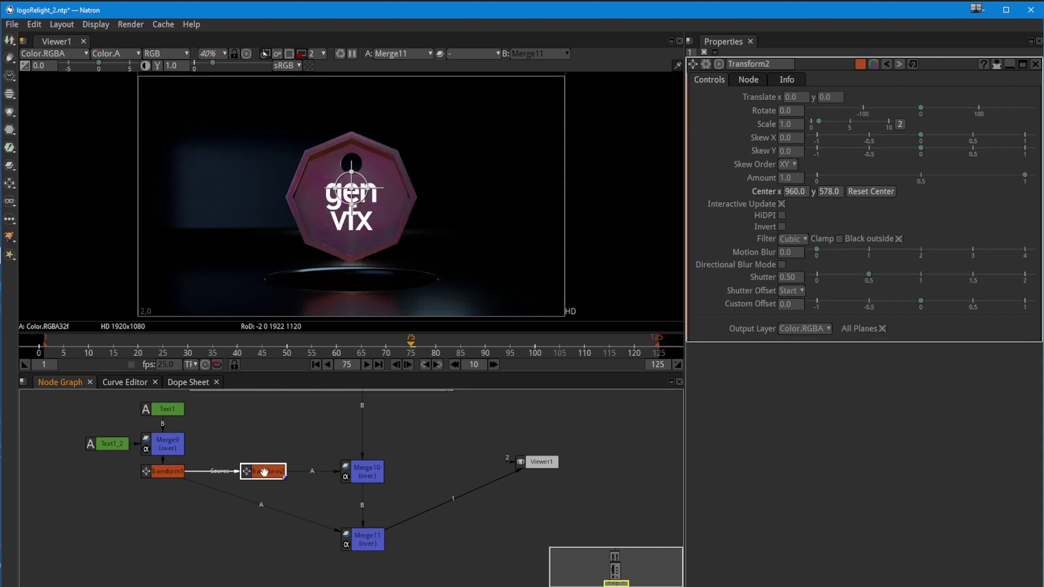
{"action": "key", "text": "Delete"}
{"action": "left_click", "coordinate": [160, 475]}
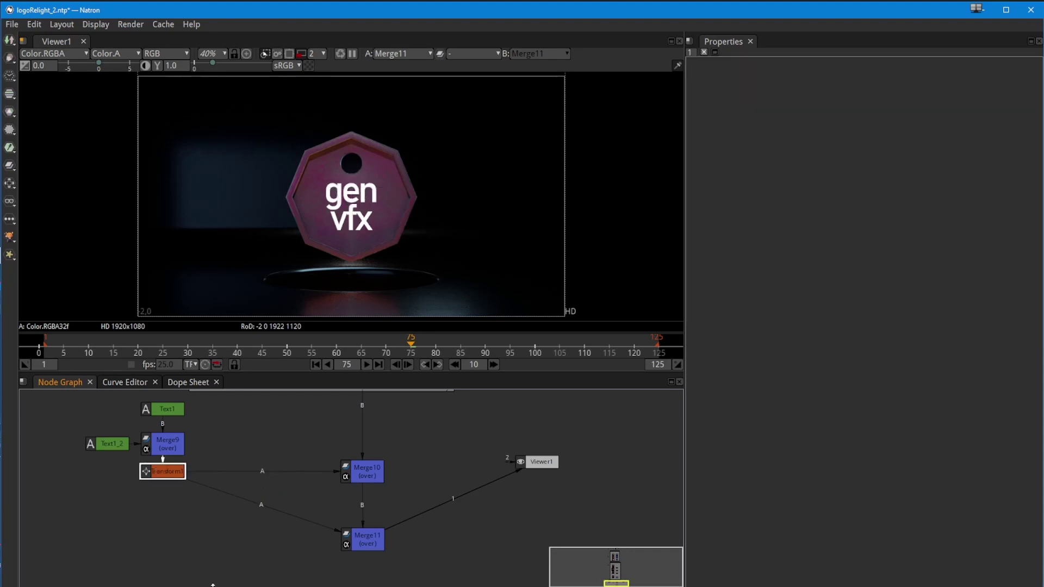
{"action": "key", "text": "t"}
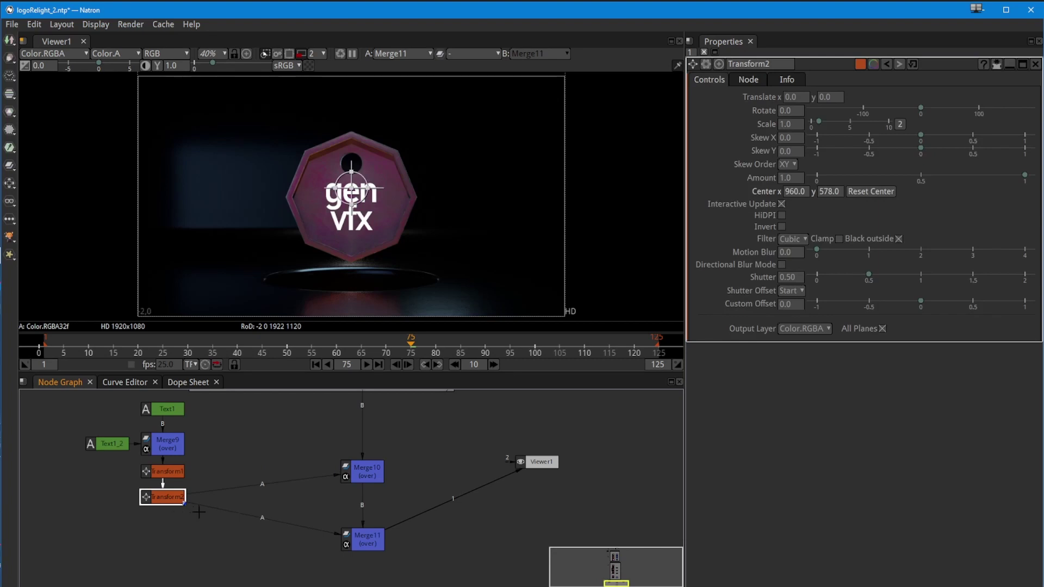
{"action": "key", "text": "Delete"}
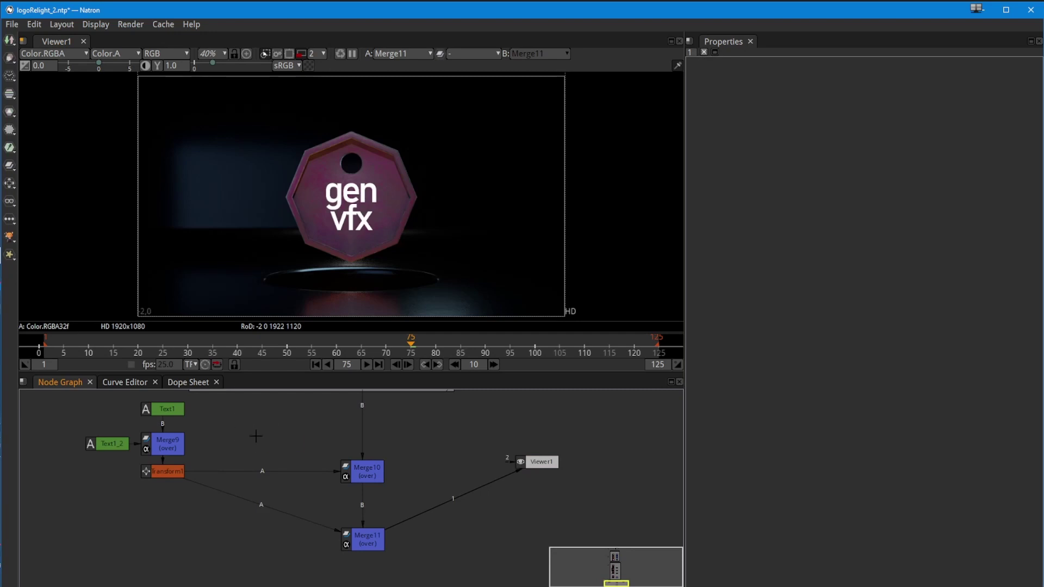
Create a separate Transform node and insert it on the connection between Transform1 and Merge10
{"action": "key", "text": "t"}
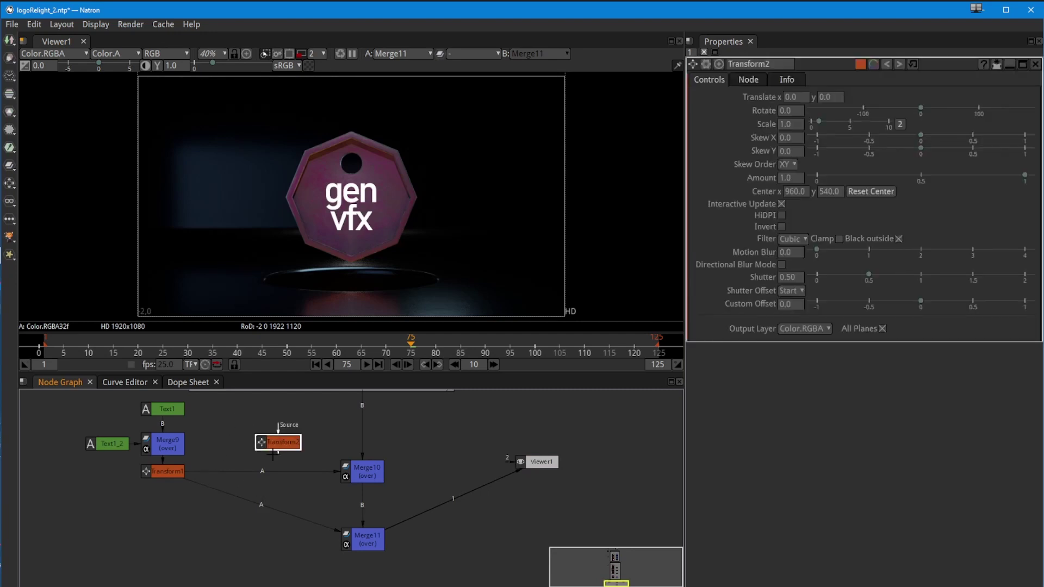
{"action": "left_click_drag", "start_coordinate": [281, 448], "coordinate": [294, 470]}
{"action": "left_click", "coordinate": [247, 435]}
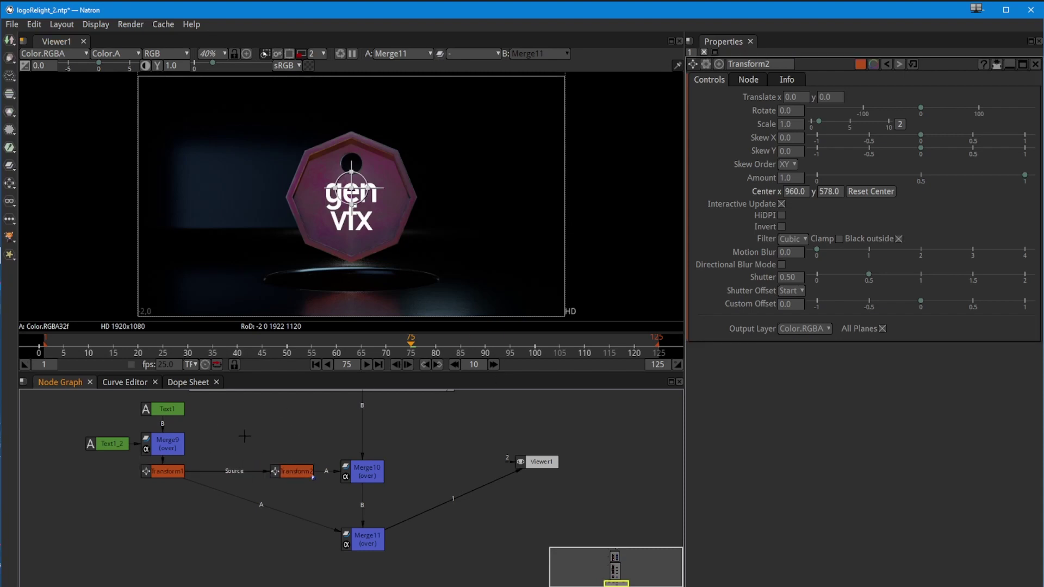
Insert a ColorCorrect with (Un)premult enabled between Transform1 and Transform2, and set its gain to red with green 0.0236 and blue 0
{"action": "key", "text": "c"}
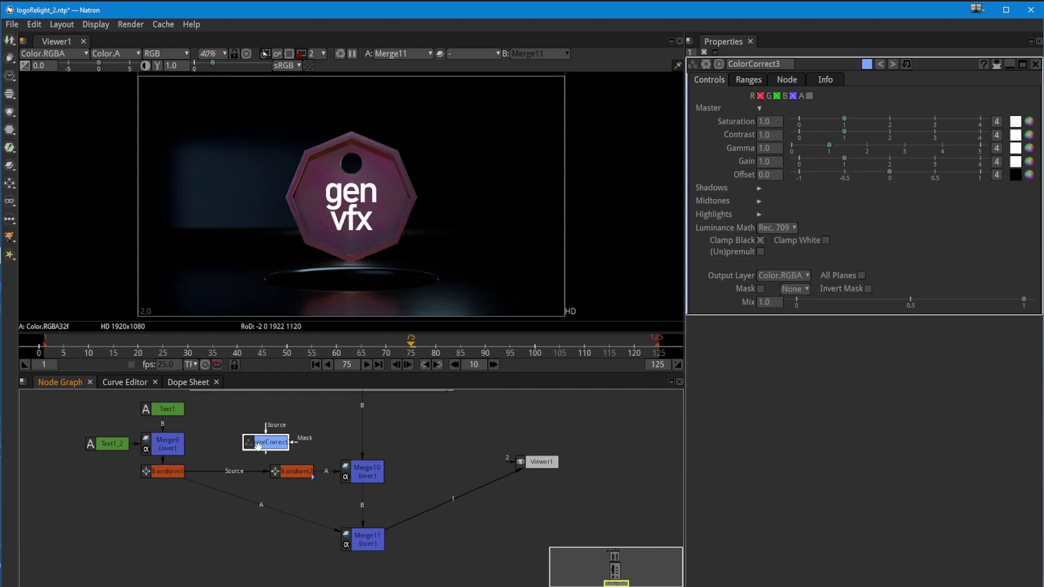
{"action": "left_click_drag", "start_coordinate": [265, 444], "coordinate": [229, 471]}
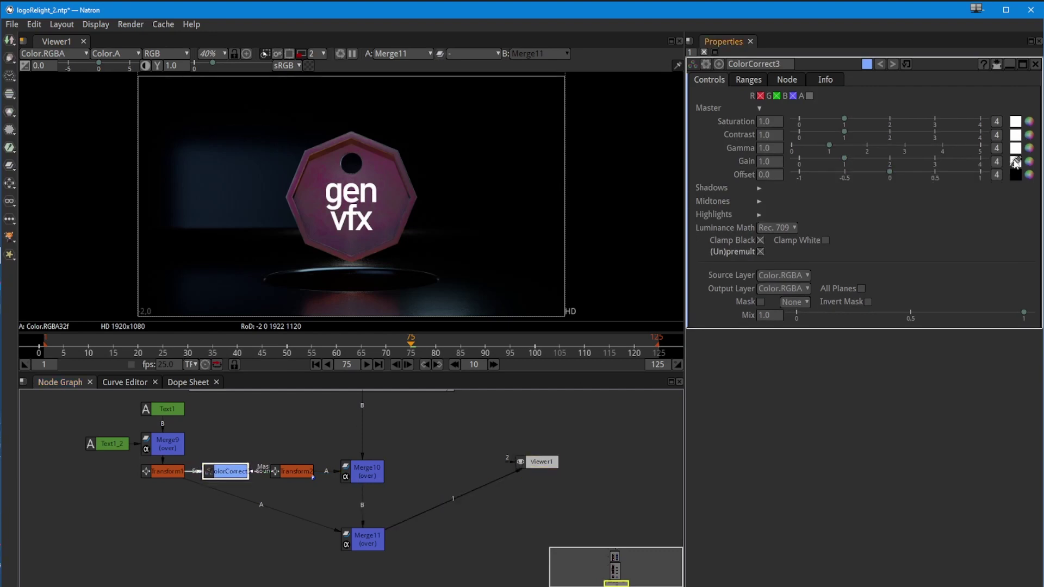
{"action": "left_click", "coordinate": [1029, 163]}
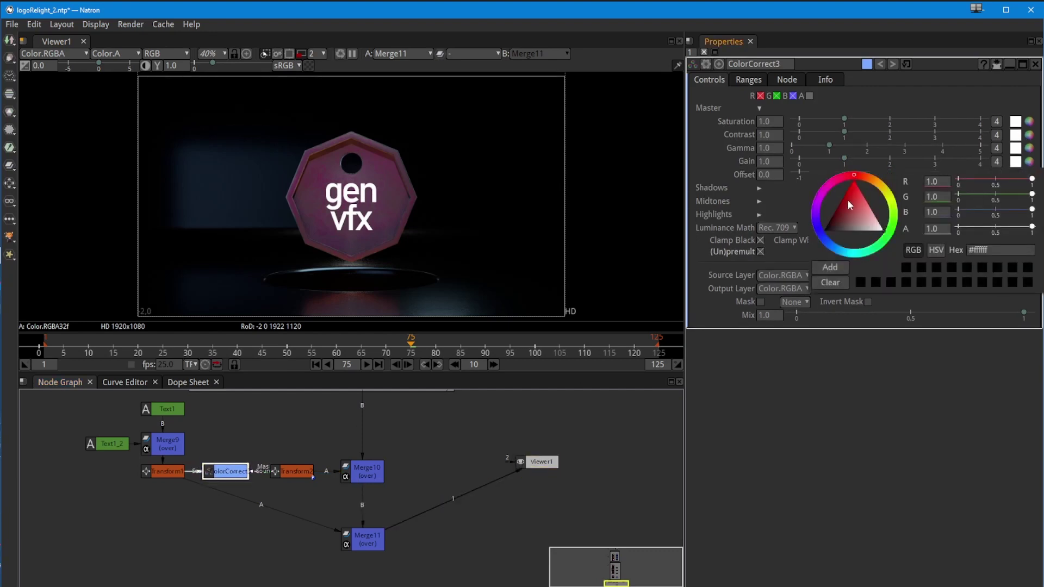
{"action": "left_click_drag", "start_coordinate": [859, 220], "coordinate": [862, 179]}
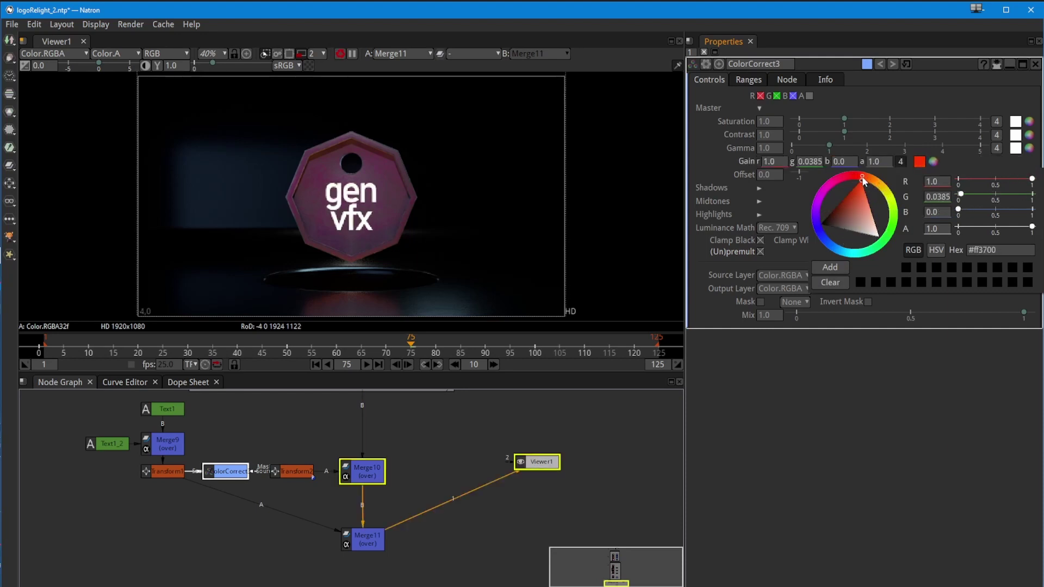
Check the color-corrected text on its own in the viewer, and return the viewer to Merge11
{"action": "left_click", "coordinate": [223, 469]}
{"action": "key", "text": "1"}
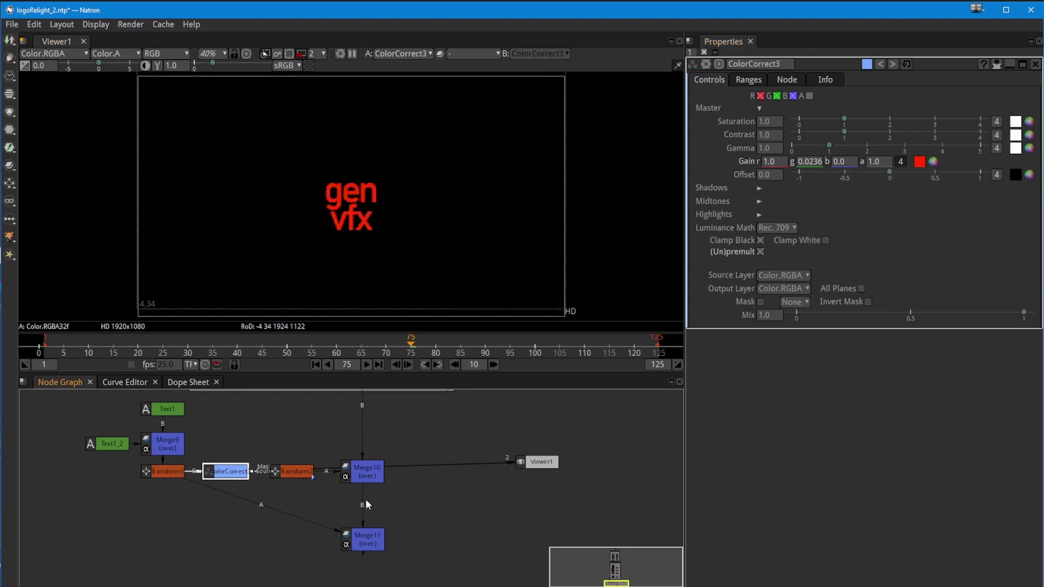
{"action": "left_click", "coordinate": [367, 540]}
{"action": "key", "text": "1"}
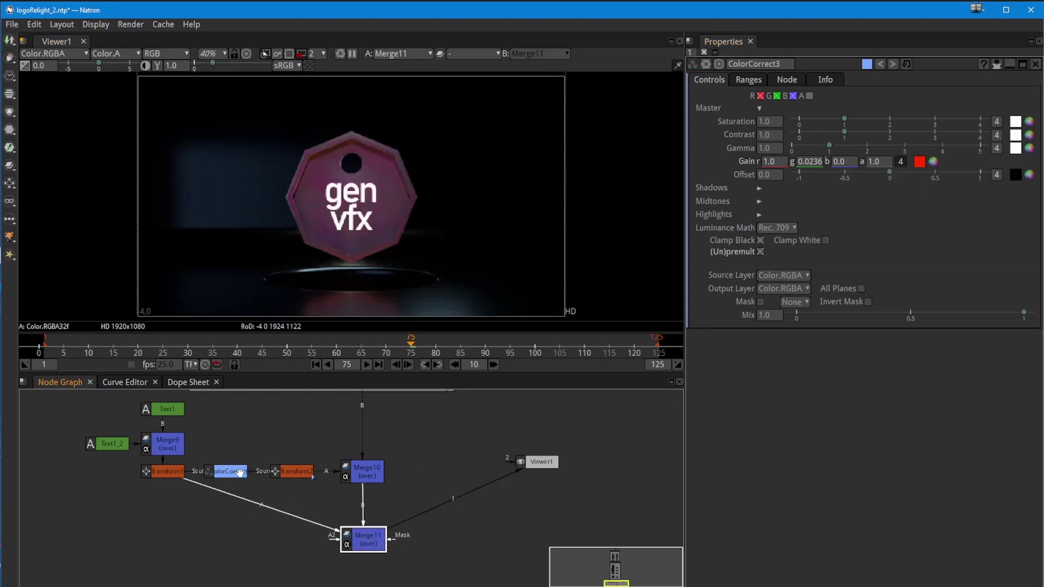
Offset the red copy of the text sideways by setting Transform2's horizontal translation to 7.0
{"action": "left_click", "coordinate": [292, 473]}
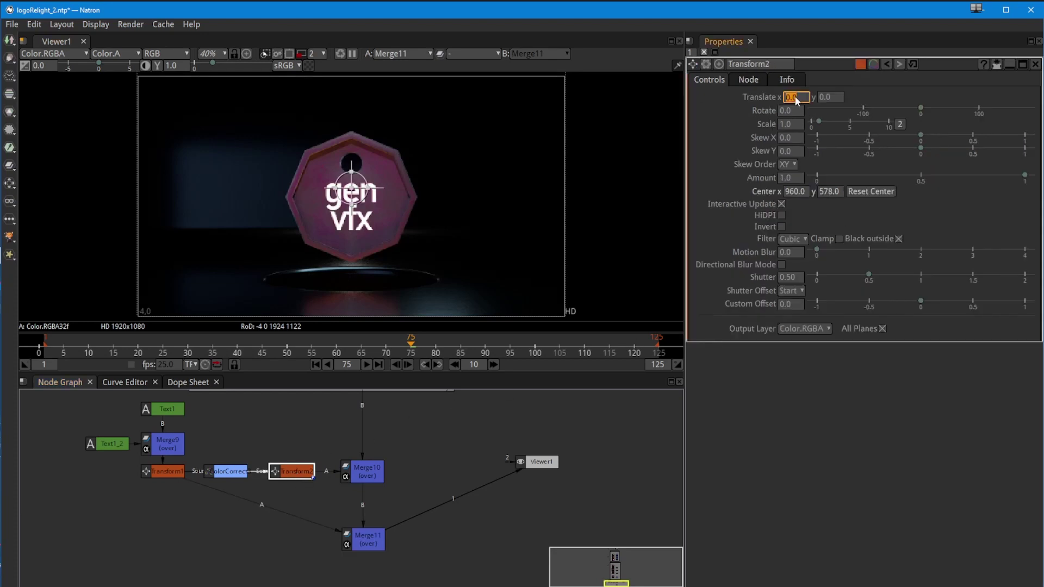
{"action": "key", "text": "Up"}
{"action": "key", "text": "Up"}
{"action": "key", "text": "Up"}
{"action": "key", "text": "Up"}
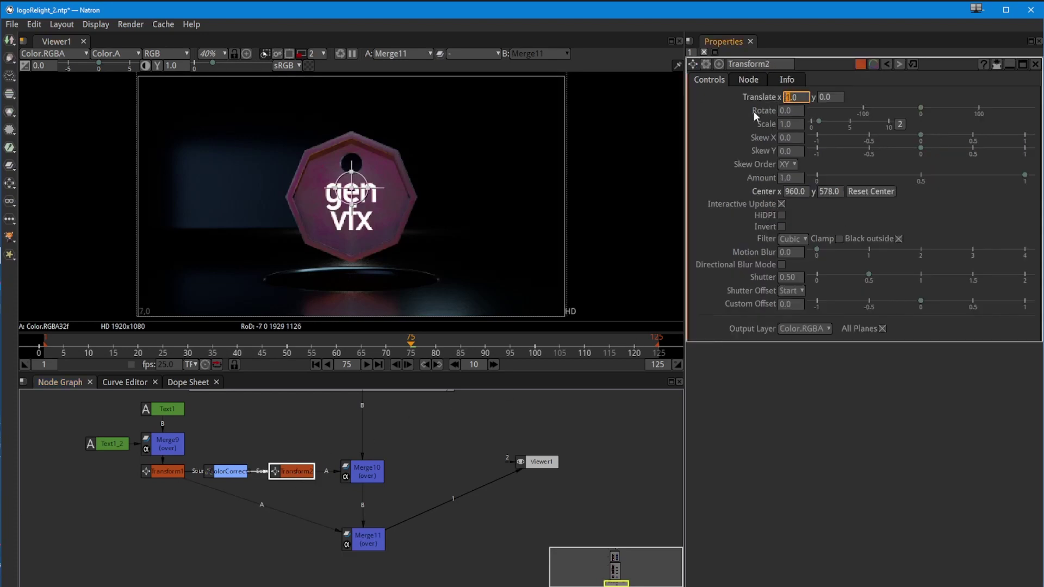
{"action": "key", "text": "Up"}
{"action": "key", "text": "Up"}
Check the viewer's proxy settings and set the viewer zoom to 100%
{"action": "left_click", "coordinate": [318, 53]}
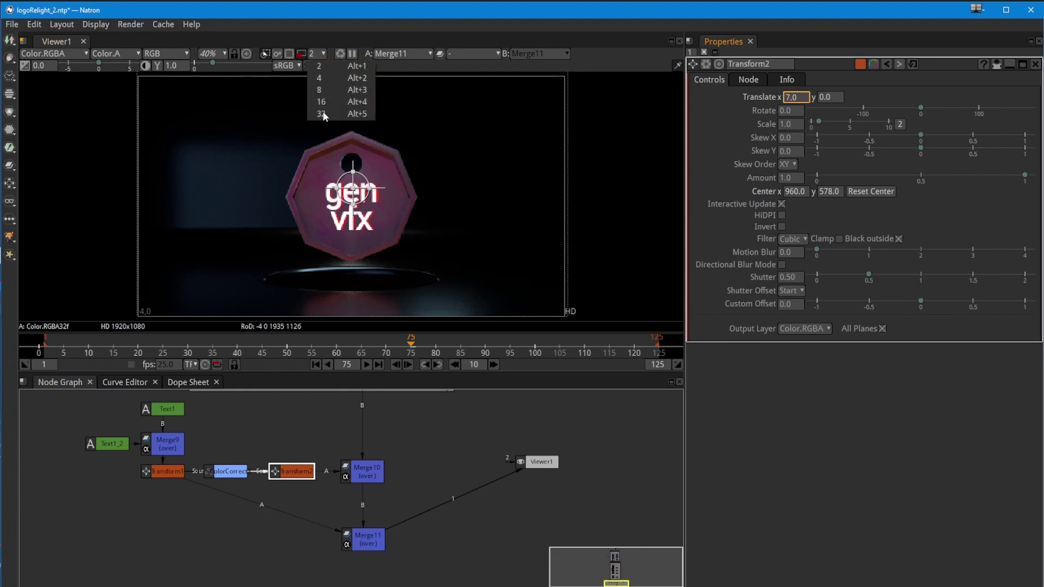
{"action": "left_click", "coordinate": [301, 55]}
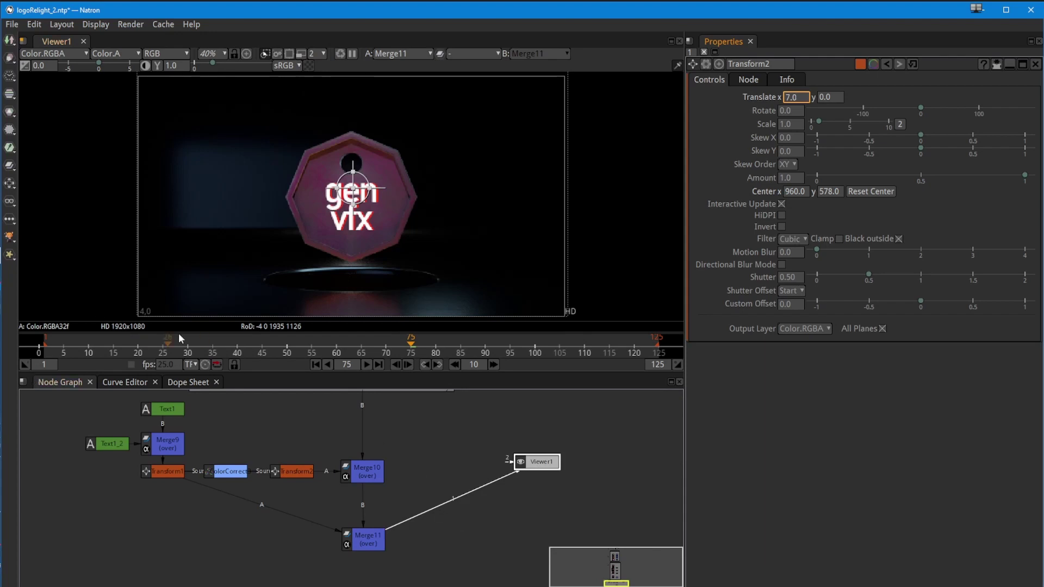
{"action": "left_click", "coordinate": [222, 54]}
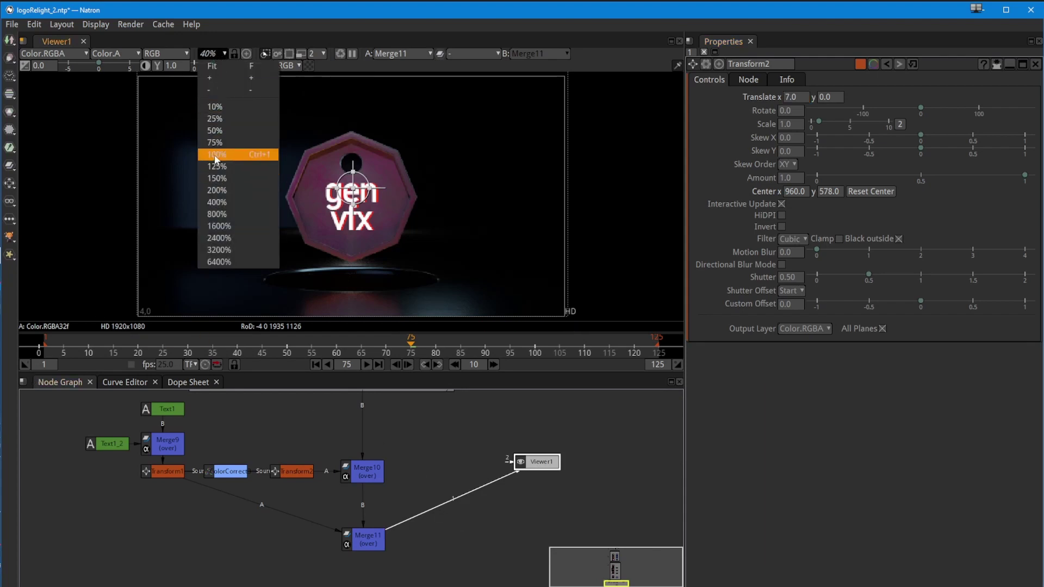
{"action": "left_click", "coordinate": [216, 156]}
Set Transform2's translation to x 4 and y -4 to offset the red text copy diagonally
{"action": "left_click_drag", "start_coordinate": [835, 97], "coordinate": [768, 102]}
{"action": "type", "text": "-4"}
{"action": "type", "text": "4"}
{"action": "key", "text": "Return"}
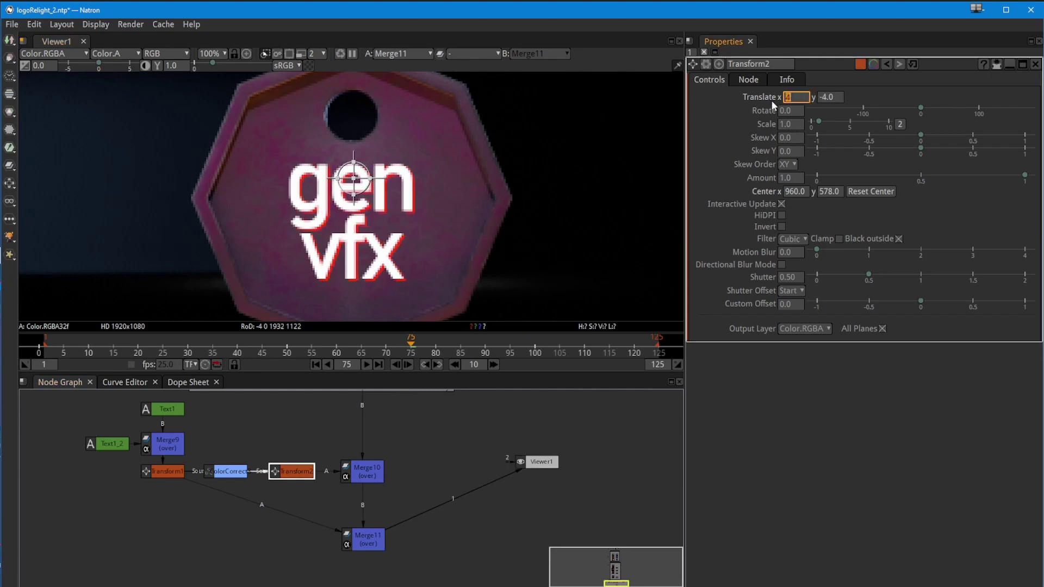
Set the gain of the text's ColorCorrect node to black (0, 0, 0) so the offset copy acts as a shadow
{"action": "left_click", "coordinate": [231, 512]}
{"action": "left_click", "coordinate": [225, 469]}
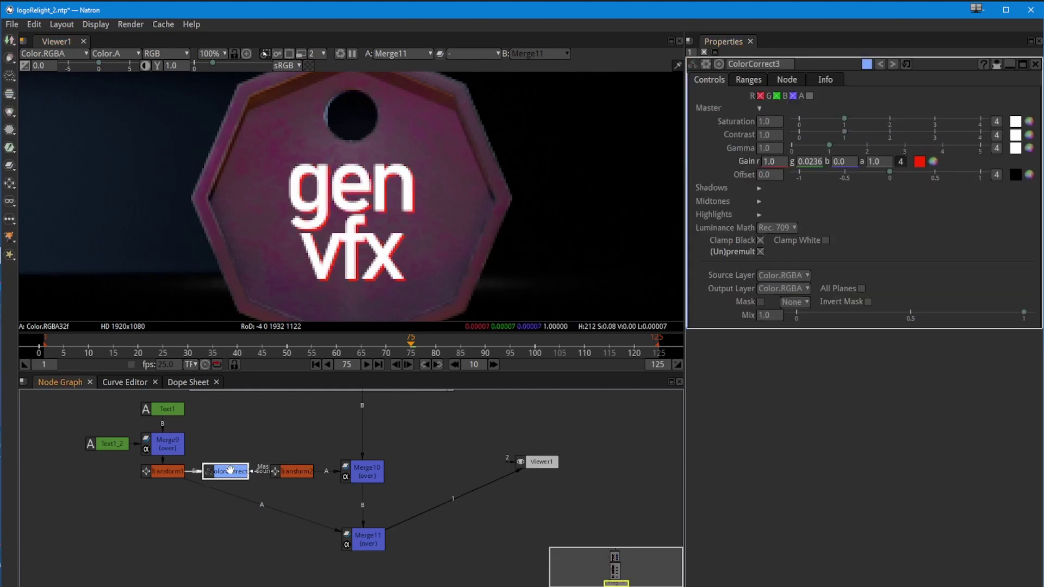
{"action": "left_click", "coordinate": [933, 161]}
{"action": "left_click_drag", "start_coordinate": [857, 210], "coordinate": [740, 248]}
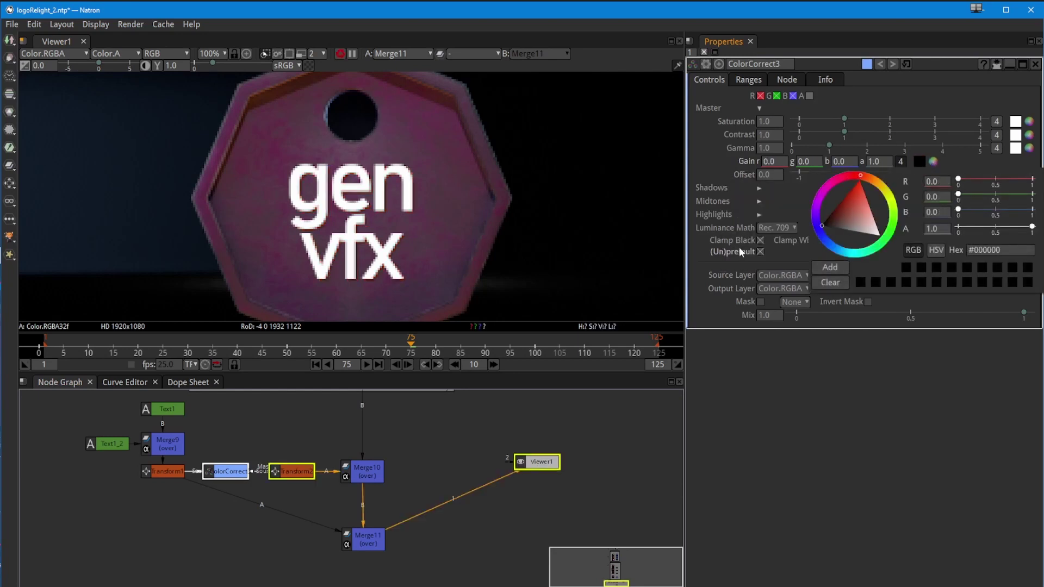
{"action": "left_click", "coordinate": [932, 531]}
{"action": "left_click", "coordinate": [207, 531]}
{"action": "left_click", "coordinate": [294, 472]}
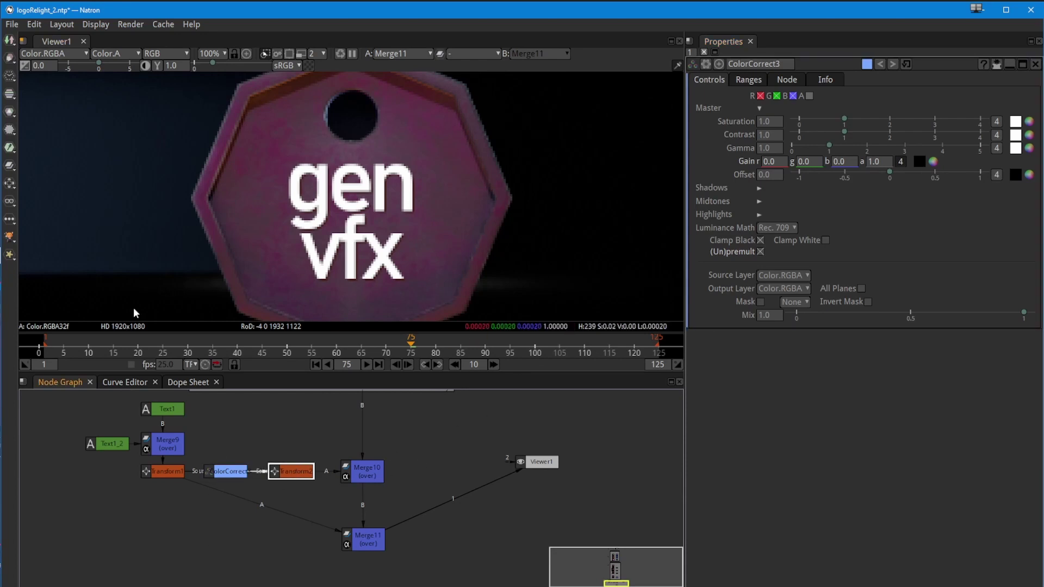
Set the letter spacing of the "vfx" text node to -3
{"action": "left_click", "coordinate": [207, 56]}
{"action": "left_click", "coordinate": [209, 67]}
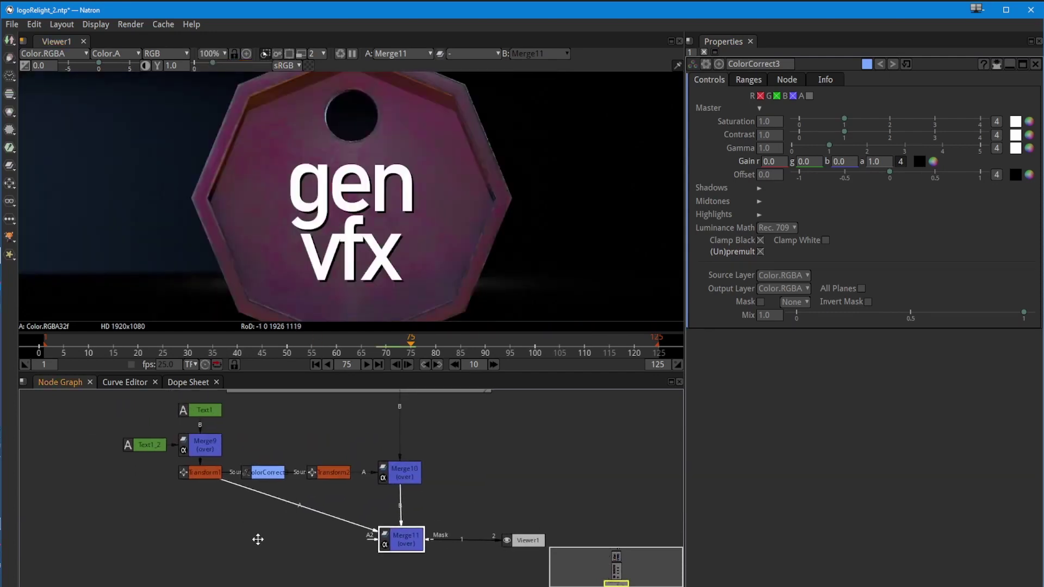
{"action": "left_click_drag", "start_coordinate": [257, 539], "coordinate": [261, 542]}
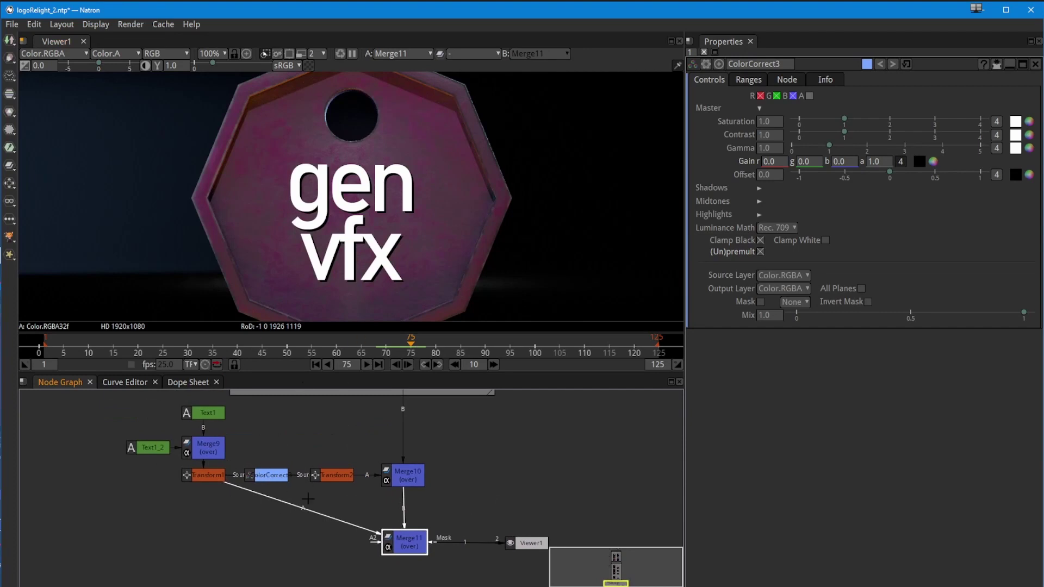
{"action": "left_click", "coordinate": [155, 448]}
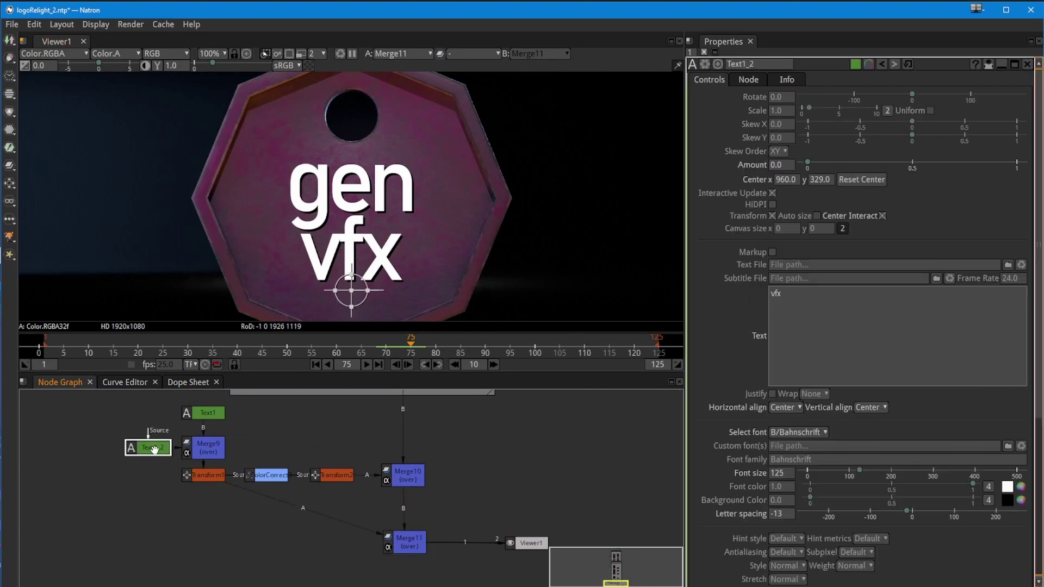
{"action": "left_click", "coordinate": [906, 512]}
{"action": "left_click_drag", "start_coordinate": [906, 512], "coordinate": [912, 512]}
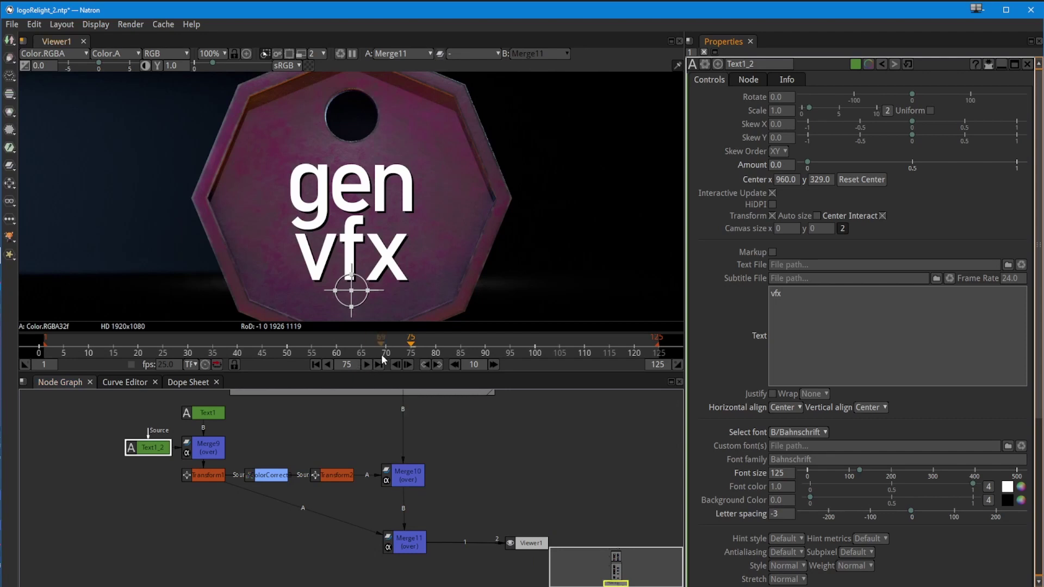
Move the Transform, ColorCorrect and lower Merge nodes down, away from Merge9
{"action": "mouse_move", "coordinate": [247, 491]}
{"action": "left_mouse_down"}
{"action": "mouse_move", "coordinate": [215, 520]}
{"action": "mouse_move", "coordinate": [247, 496]}
{"action": "left_mouse_up"}
{"action": "left_click_drag", "start_coordinate": [446, 563], "coordinate": [203, 499]}
{"action": "left_click", "coordinate": [171, 460]}
Try Merge9's Mix at 0.0 and restore it to 1.0
{"action": "left_click", "coordinate": [206, 456]}
{"action": "double_click", "coordinate": [202, 460]}
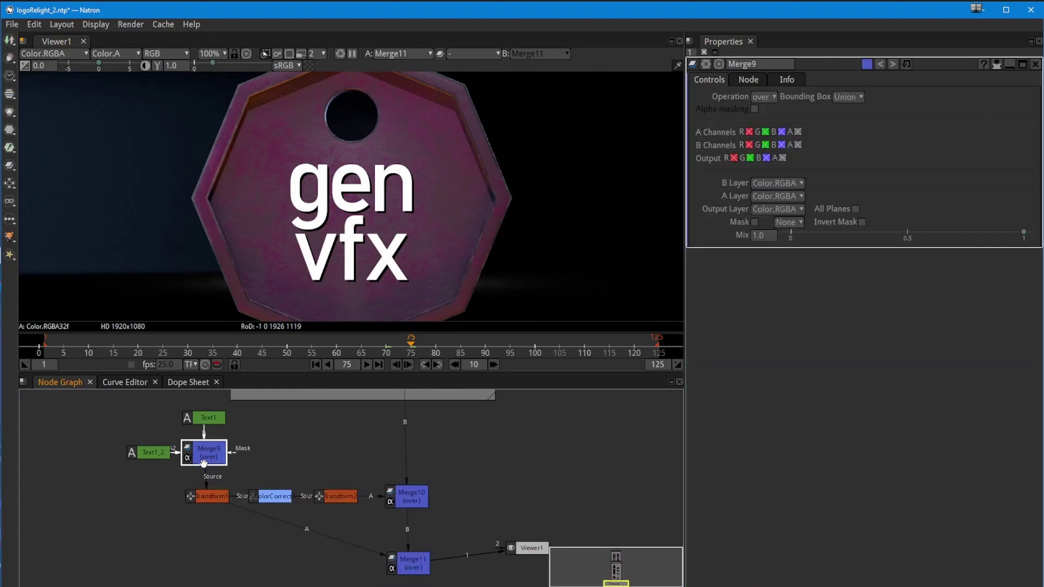
{"action": "left_click_drag", "start_coordinate": [1024, 234], "coordinate": [790, 235]}
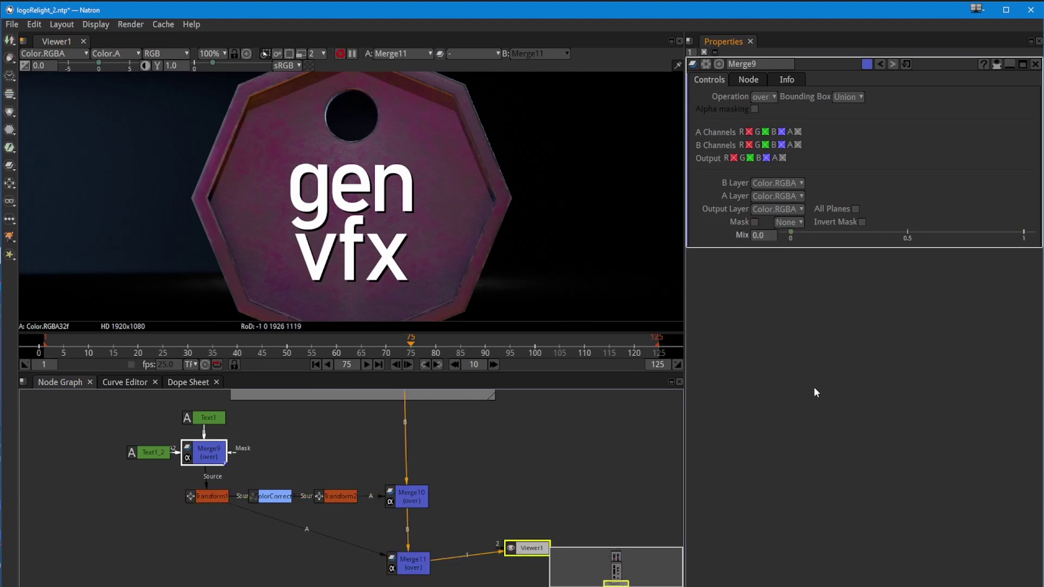
{"action": "left_click_drag", "start_coordinate": [791, 232], "coordinate": [1031, 270]}
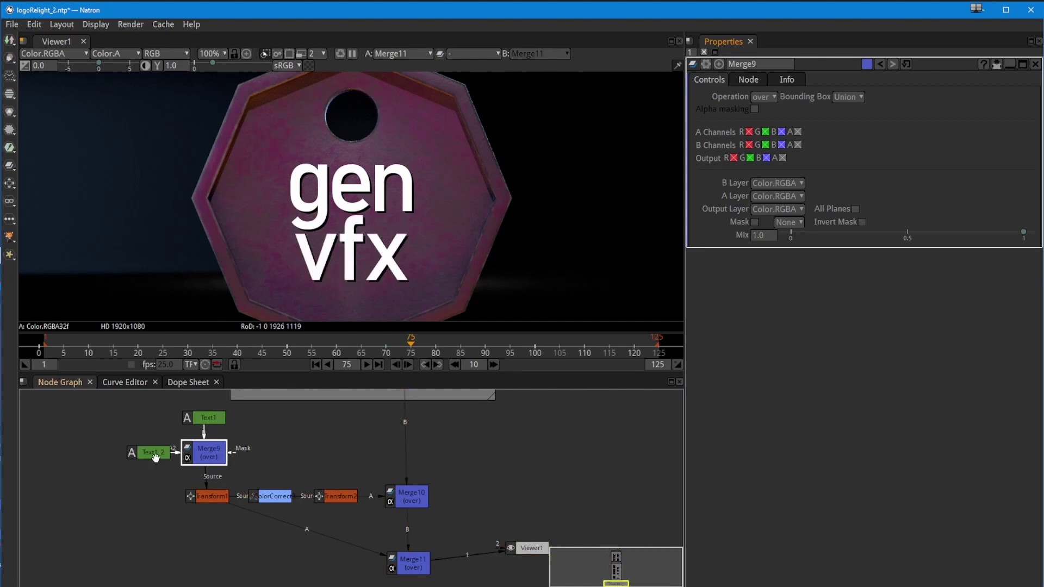
Shift the Transform1, ColorCorrect, Transform2 and Merge10 row and Merge11 down to open a gap below Merge9
{"action": "left_click_drag", "start_coordinate": [456, 518], "coordinate": [204, 522]}
{"action": "left_click_drag", "start_coordinate": [408, 567], "coordinate": [406, 586]}
{"action": "left_click_drag", "start_coordinate": [377, 549], "coordinate": [382, 502]}
{"action": "left_click_drag", "start_coordinate": [418, 540], "coordinate": [413, 560]}
{"action": "left_click_drag", "start_coordinate": [148, 448], "coordinate": [493, 527]}
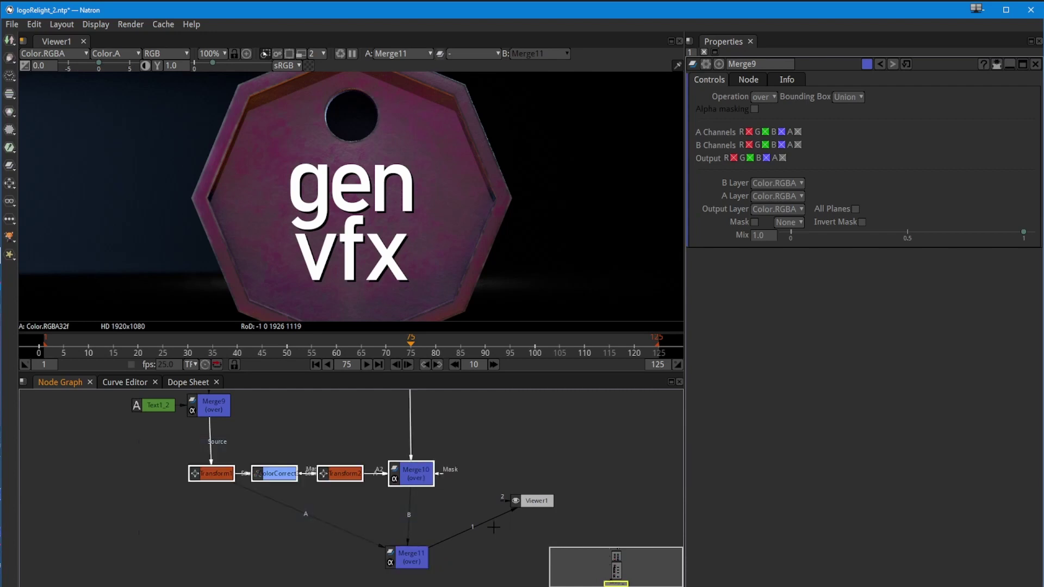
{"action": "left_click_drag", "start_coordinate": [409, 480], "coordinate": [408, 501]}
{"action": "left_click", "coordinate": [363, 560]}
{"action": "left_click", "coordinate": [388, 548]}
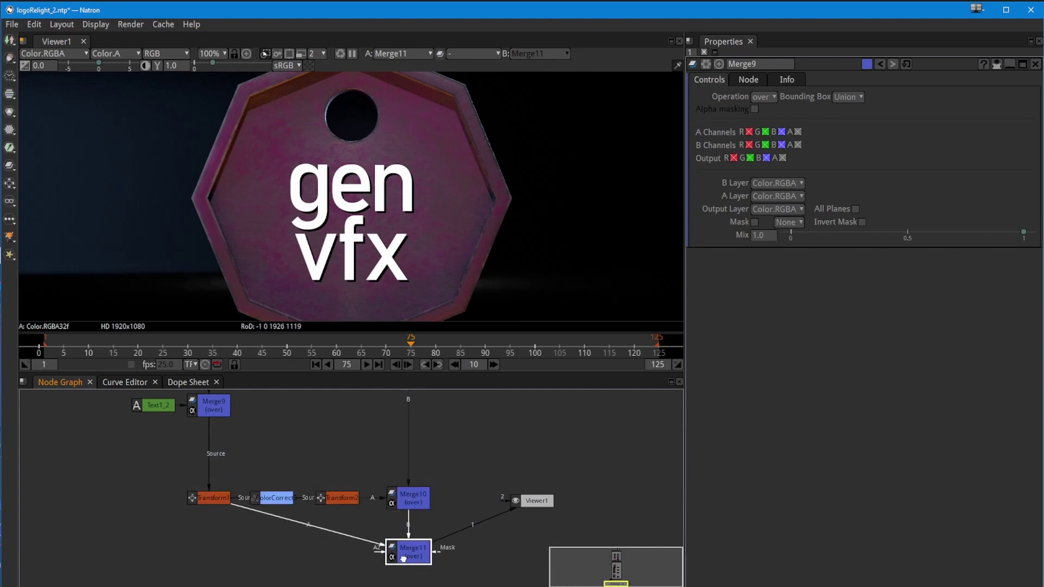
Insert a new Merge node between Merge9 and Transform1
{"action": "left_click", "coordinate": [214, 447]}
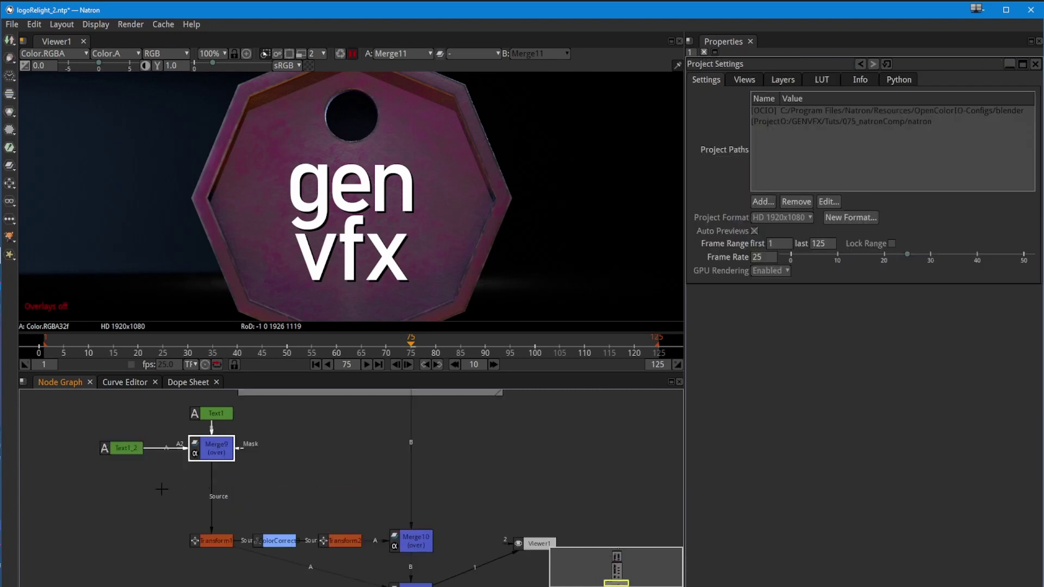
{"action": "left_click", "coordinate": [163, 490]}
{"action": "left_click", "coordinate": [215, 452]}
{"action": "key", "text": "m"}
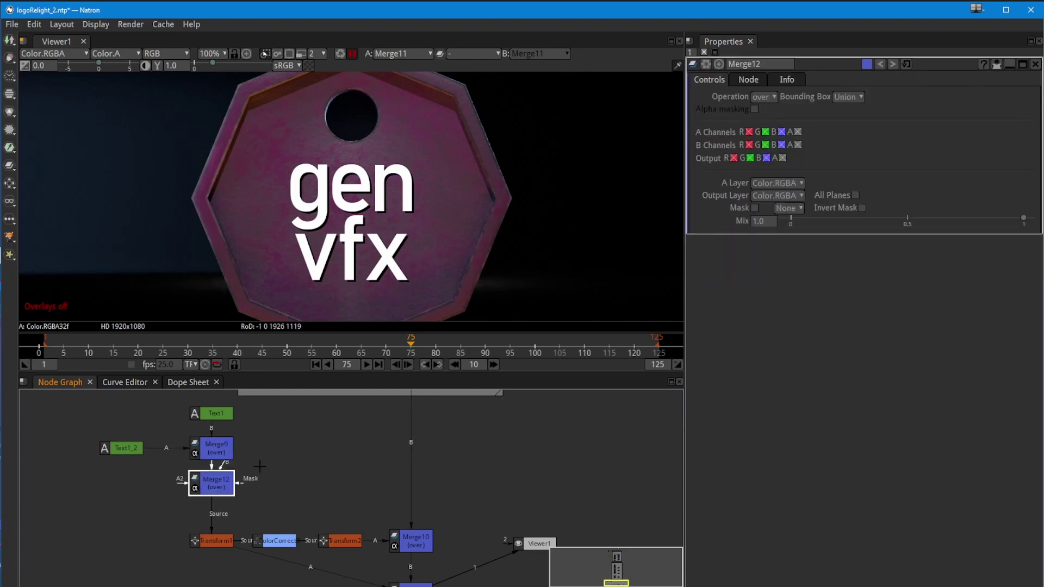
Set the new Merge's Mix to 0.0 and keyframe it at frame 75
{"action": "left_click_drag", "start_coordinate": [1024, 219], "coordinate": [971, 227]}
{"action": "left_click_drag", "start_coordinate": [927, 227], "coordinate": [790, 237]}
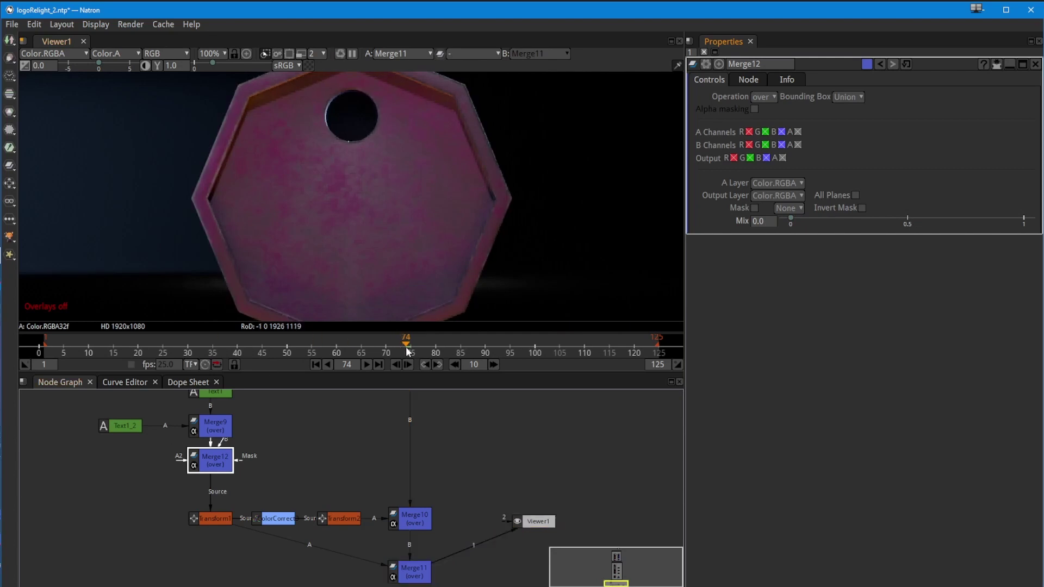
{"action": "double_click", "coordinate": [764, 223]}
{"action": "right_click", "coordinate": [743, 223]}
{"action": "left_click", "coordinate": [747, 226]}
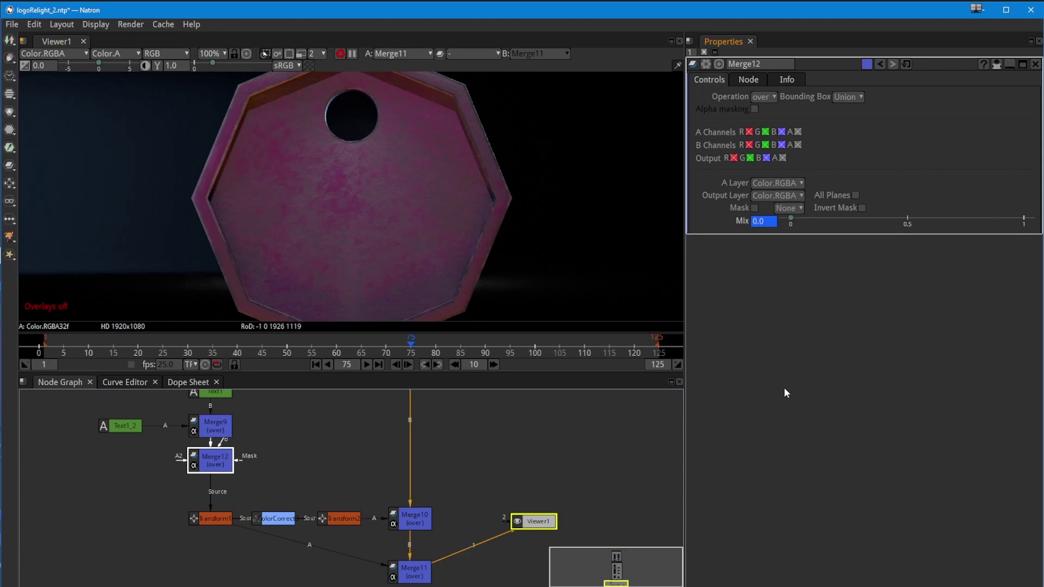
Keyframe the new Merge's Mix at 1.0 on frame 95 to fade the text in
{"action": "left_click_drag", "start_coordinate": [412, 350], "coordinate": [505, 352]}
{"action": "left_click_drag", "start_coordinate": [799, 223], "coordinate": [1029, 247]}
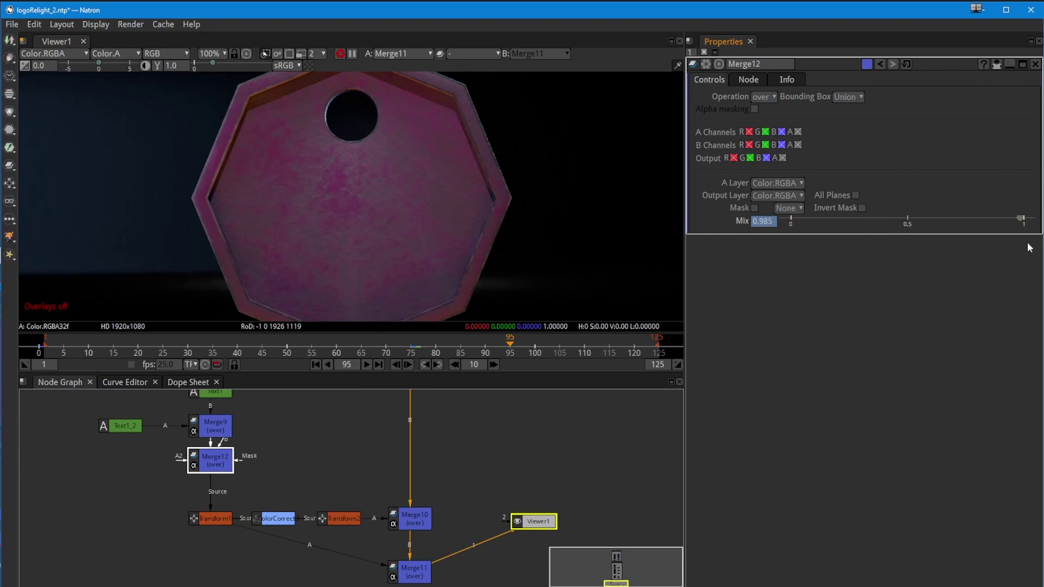
{"action": "key", "text": "ctrl+shift+z"}
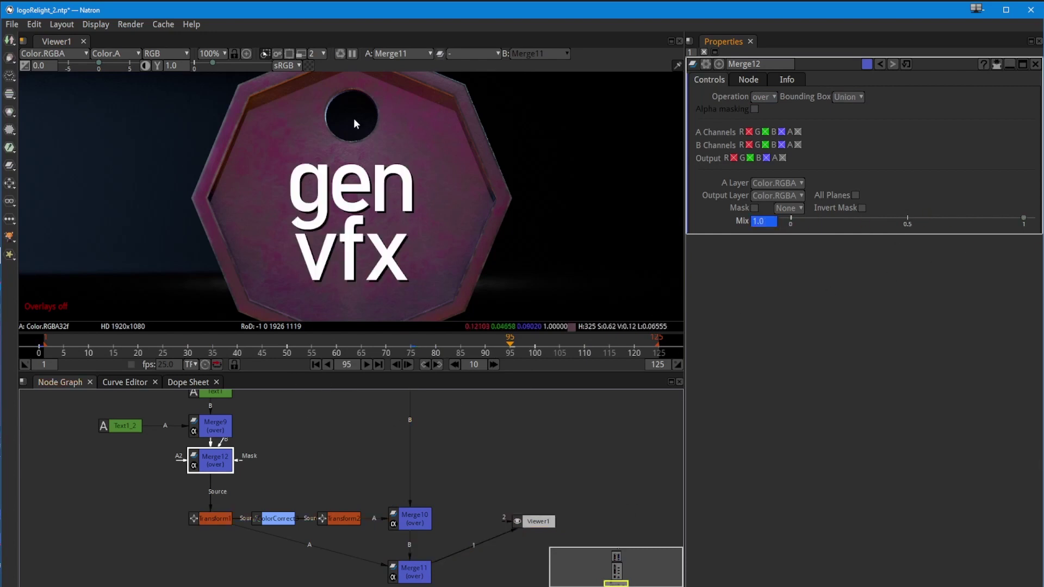
Enable the viewer's proxy mode at level 2 and save the project
{"action": "left_click", "coordinate": [302, 55]}
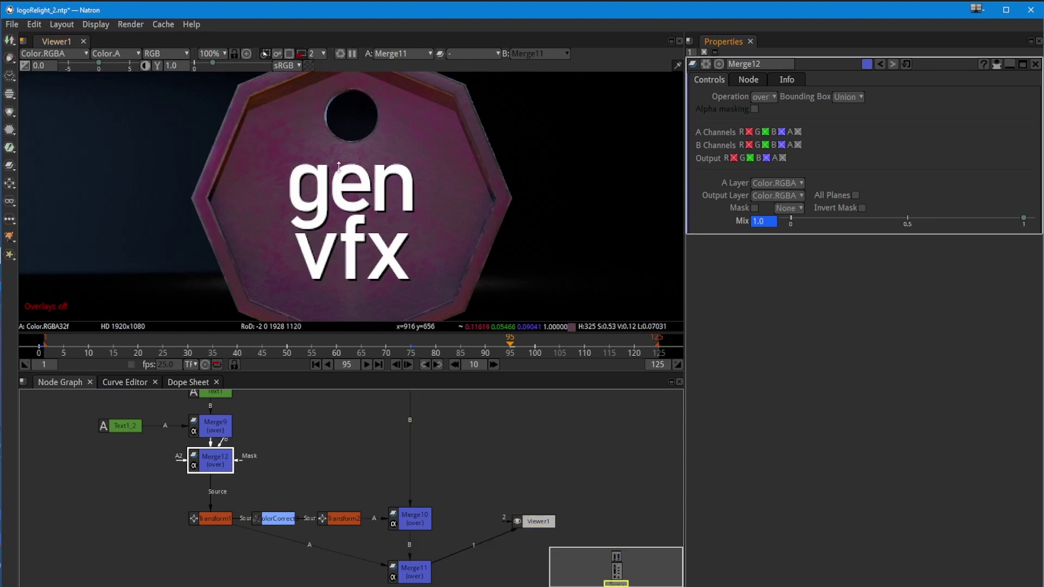
{"action": "left_click", "coordinate": [598, 346]}
{"action": "left_click", "coordinate": [11, 25]}
{"action": "left_click", "coordinate": [60, 140]}
Add a Backdrop node for the overlay text branch of the node graph
{"action": "left_click_drag", "start_coordinate": [344, 482], "coordinate": [303, 436]}
{"action": "scroll", "coordinate": [381, 544], "scroll_direction": "down", "scroll_amount": 3}
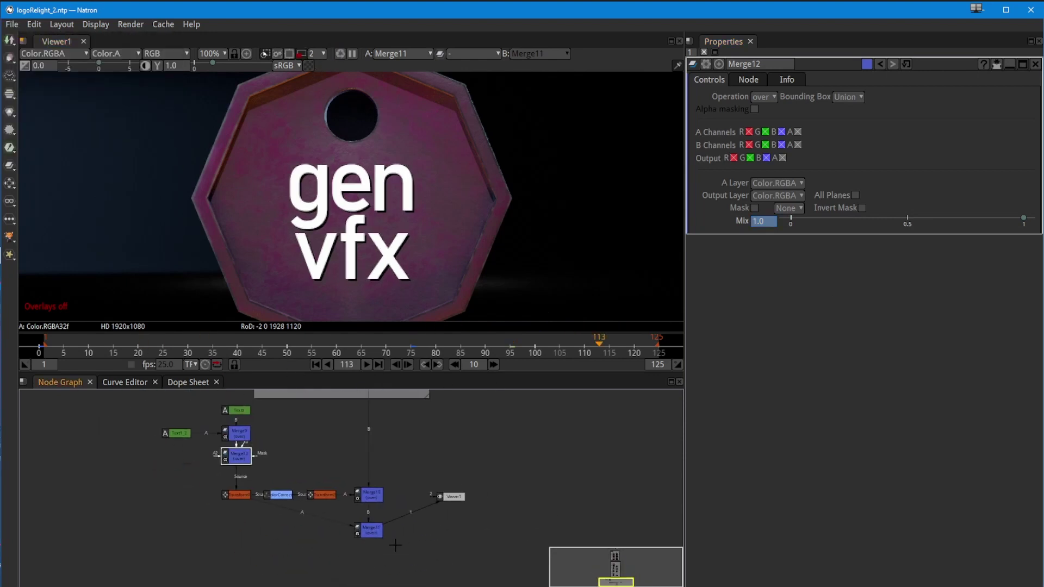
{"action": "left_click_drag", "start_coordinate": [395, 545], "coordinate": [159, 401]}
{"action": "left_click", "coordinate": [327, 365]}
{"action": "key", "text": "a"}
{"action": "key", "text": "a"}
{"action": "mouse_move", "coordinate": [397, 546]}
{"action": "left_mouse_down"}
{"action": "mouse_move", "coordinate": [162, 421]}
{"action": "mouse_move", "coordinate": [159, 401]}
{"action": "left_mouse_up"}
{"action": "key", "text": "Tab"}
{"action": "type", "text": "back"}
{"action": "key", "text": "Return"}
Position and enlarge the backdrop so it can hold the overlay text nodes
{"action": "left_click_drag", "start_coordinate": [297, 457], "coordinate": [271, 512]}
{"action": "left_click_drag", "start_coordinate": [427, 551], "coordinate": [477, 552]}
{"action": "left_click_drag", "start_coordinate": [443, 454], "coordinate": [460, 522]}
Label the backdrop "OVERLAYTEXT"
{"action": "left_click", "coordinate": [787, 109]}
{"action": "type", "text": "OVERLAY TEXTs"}
{"action": "double_click", "coordinate": [343, 441]}
{"action": "left_click", "coordinate": [789, 106]}
{"action": "key", "text": "BackSpace"}
{"action": "key", "text": "BackSpace"}
{"action": "key", "text": "BackSpace"}
{"action": "key", "text": "BackSpace"}
{"action": "key", "text": "BackSpace"}
{"action": "type", "text": "TEXT"}
Set the backdrop label's font to Impact at size 30
{"action": "double_click", "coordinate": [787, 198]}
{"action": "type", "text": "Impact"}
{"action": "double_click", "coordinate": [871, 198]}
{"action": "type", "text": "30"}
{"action": "key", "text": "Return"}
Arrange the overlay text nodes and the backdrop so the backdrop encloses the whole text branch
{"action": "left_click_drag", "start_coordinate": [143, 420], "coordinate": [436, 576]}
{"action": "left_click_drag", "start_coordinate": [286, 582], "coordinate": [275, 401]}
{"action": "left_click_drag", "start_coordinate": [480, 545], "coordinate": [459, 402]}
{"action": "left_click_drag", "start_coordinate": [459, 402], "coordinate": [496, 405]}
{"action": "left_click_drag", "start_coordinate": [344, 397], "coordinate": [344, 515]}
Play back the composite with the image fitted in a maximized viewer
{"action": "left_click", "coordinate": [367, 365]}
{"action": "left_click", "coordinate": [328, 365]}
{"action": "left_click", "coordinate": [367, 365]}
{"action": "key", "text": "f"}
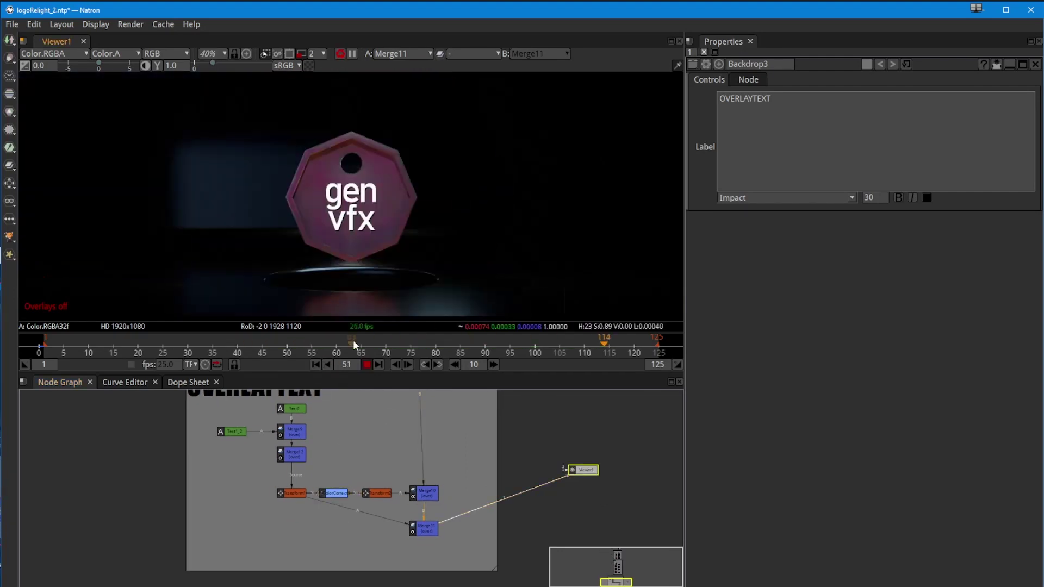
{"action": "key", "text": "space"}
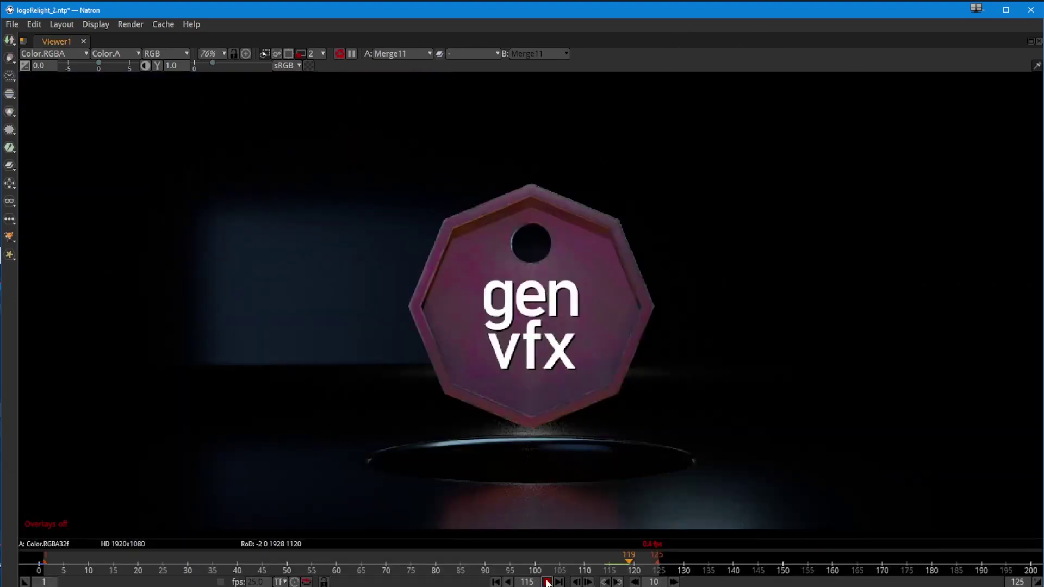
{"action": "left_click", "coordinate": [62, 24]}
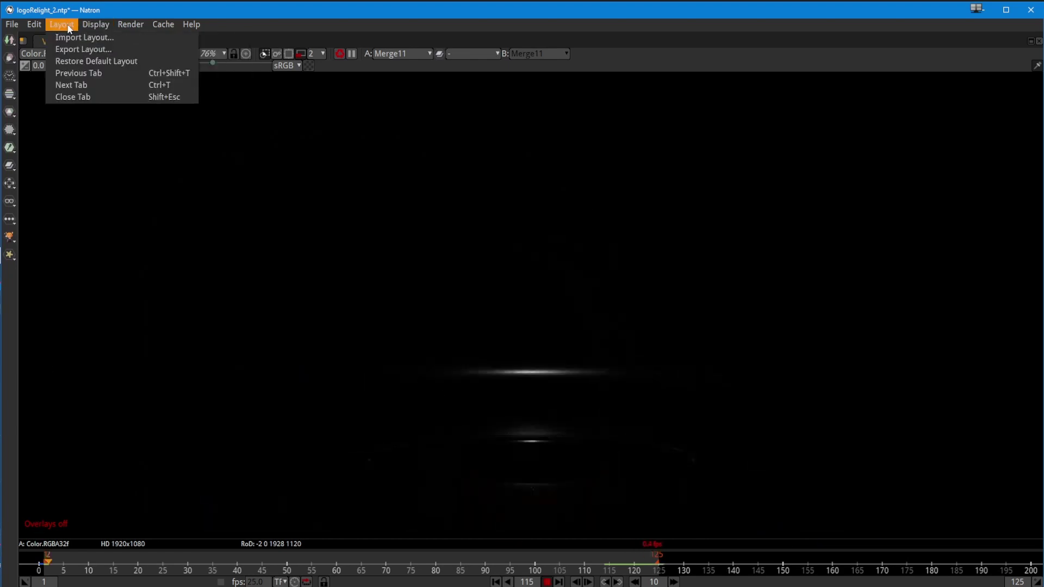
{"action": "left_click", "coordinate": [159, 23]}
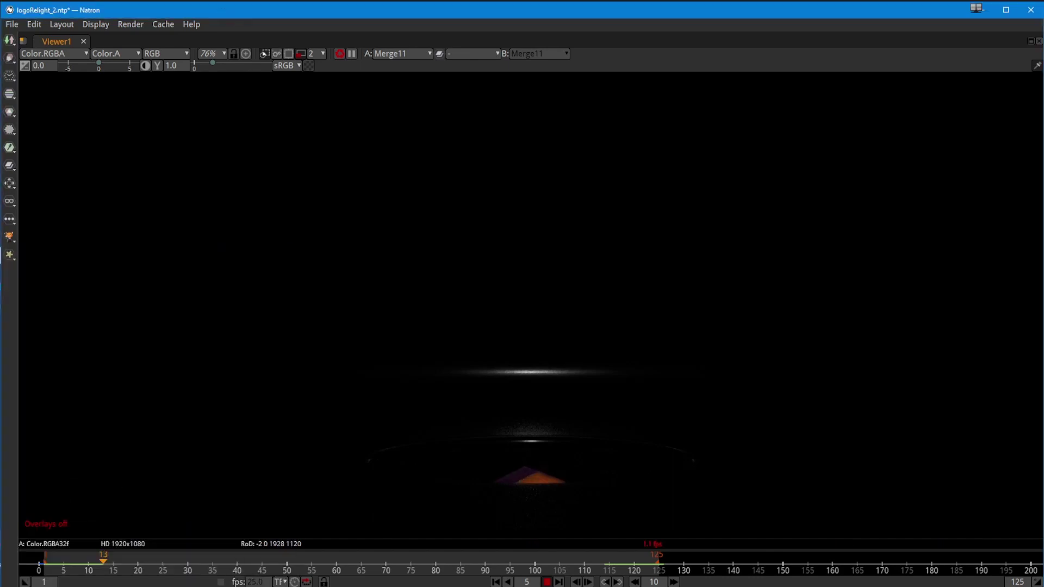
Stop playback, restore the normal pane layout and replay the animation from its start
{"action": "key", "text": "k"}
{"action": "left_click", "coordinate": [547, 583]}
{"action": "key", "text": "space"}
{"action": "left_click_drag", "start_coordinate": [142, 345], "coordinate": [46, 343]}
{"action": "left_click", "coordinate": [367, 365]}
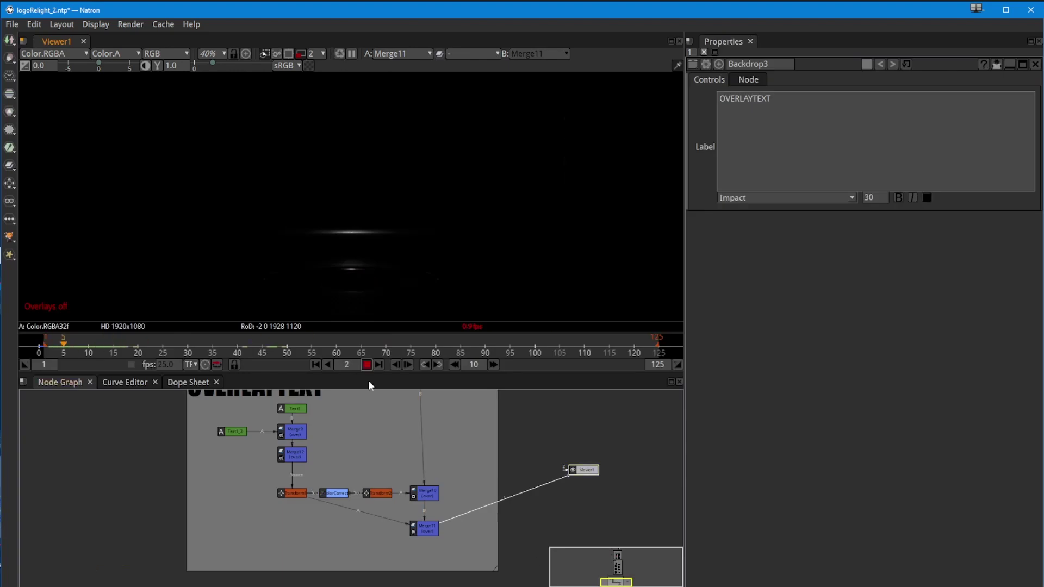
Save the project and move the Viewer1 node closer to Merge11
{"action": "key", "text": "alt+f"}
{"action": "key", "text": "Escape"}
{"action": "left_click_drag", "start_coordinate": [584, 470], "coordinate": [512, 522]}
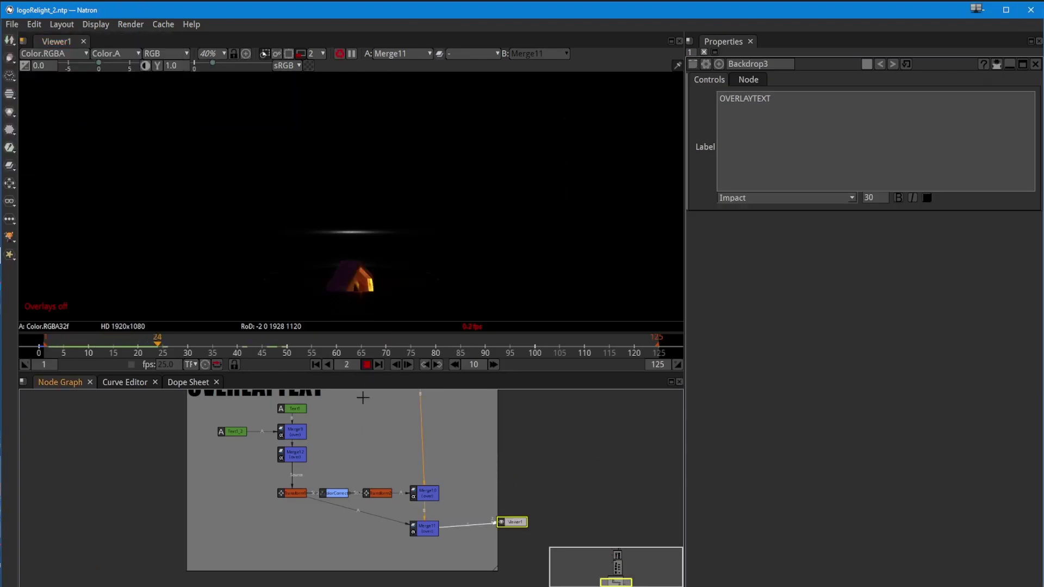
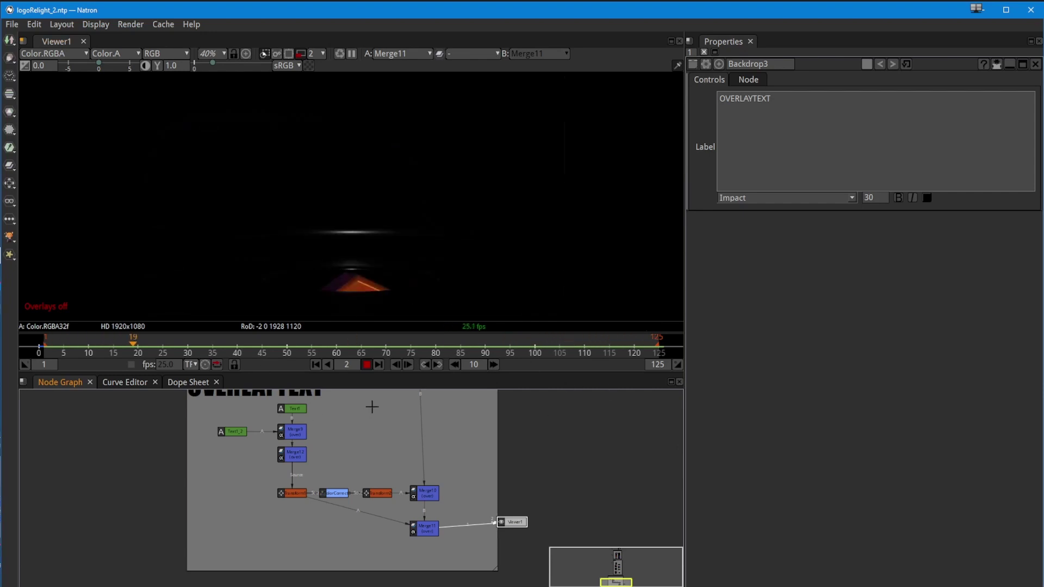
Move Viewer1 clear of the OVERLAYTEXT backdrop and add another Backdrop node in the empty space below
{"action": "left_click", "coordinate": [366, 371]}
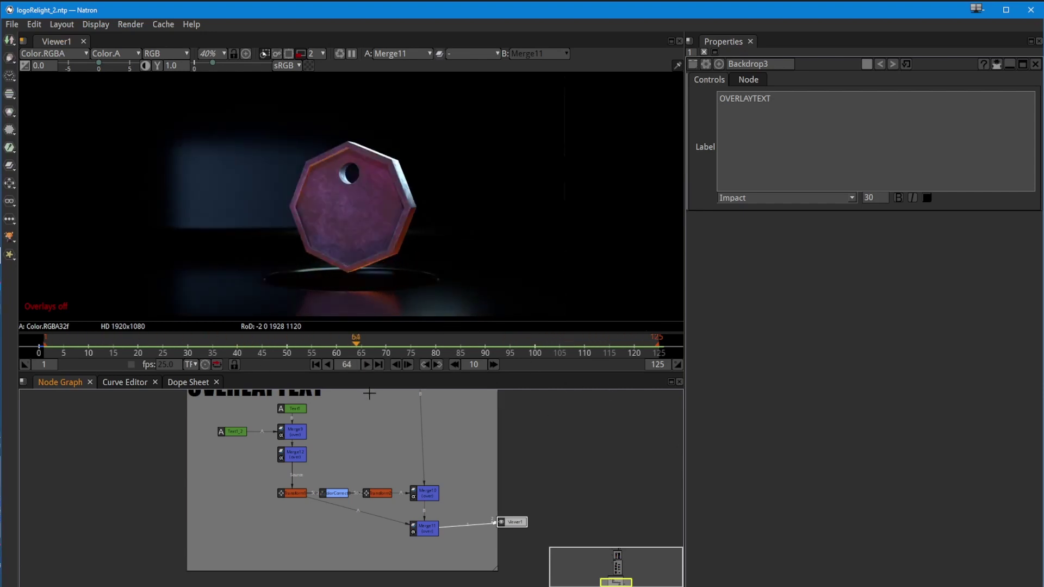
{"action": "left_click_drag", "start_coordinate": [426, 530], "coordinate": [254, 457]}
{"action": "left_click_drag", "start_coordinate": [299, 490], "coordinate": [115, 471]}
{"action": "left_click_drag", "start_coordinate": [326, 506], "coordinate": [480, 495]}
{"action": "left_click", "coordinate": [385, 538]}
{"action": "left_click_drag", "start_coordinate": [368, 547], "coordinate": [266, 472]}
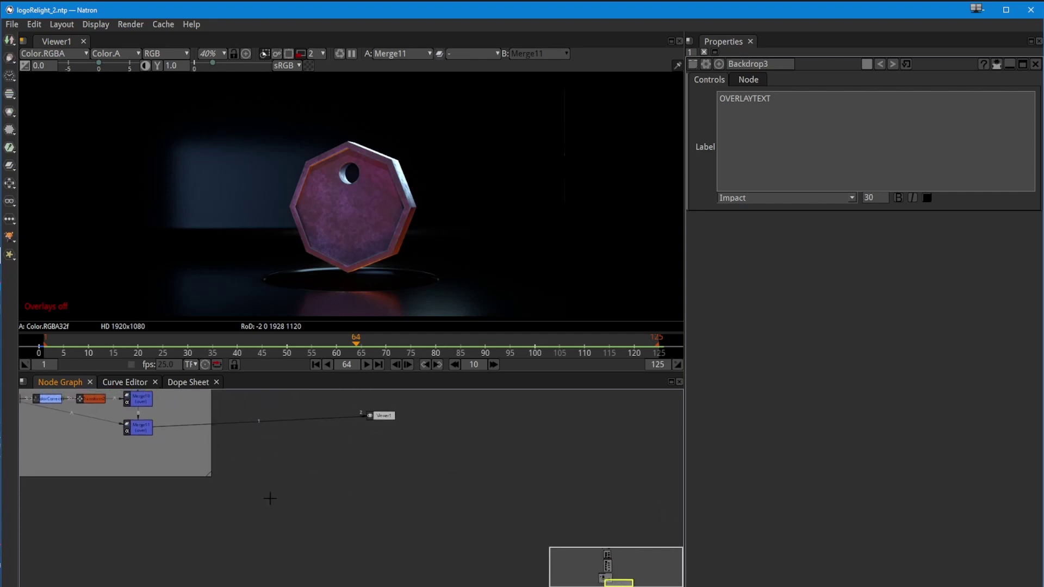
{"action": "key", "text": "Tab"}
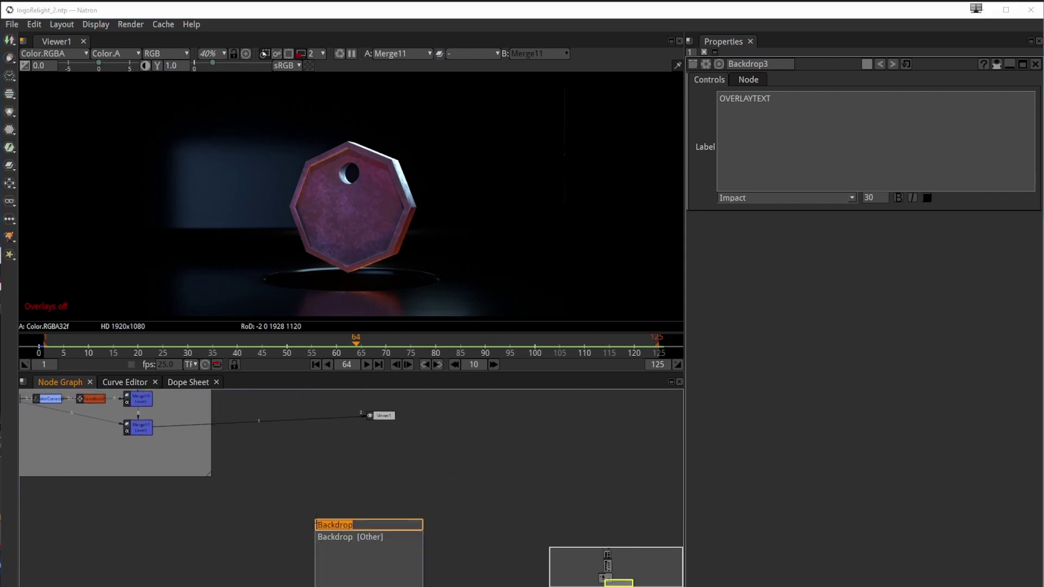
{"action": "key", "text": "Return"}
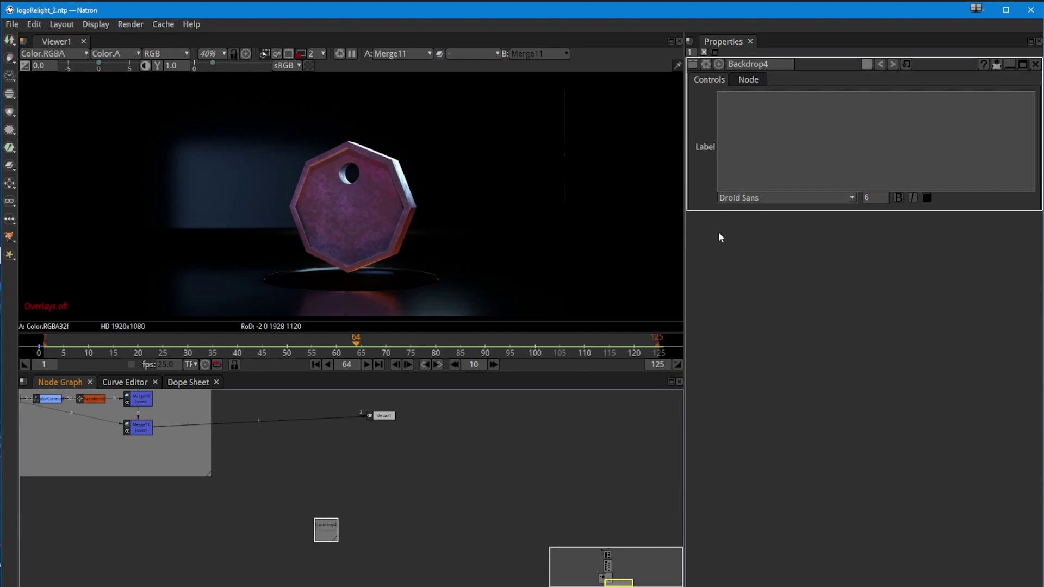
Colour the new Backdrop4 dark red (85, 0, 0), enlarge it and shift it up toward the Viewer1 node
{"action": "left_click", "coordinate": [867, 64]}
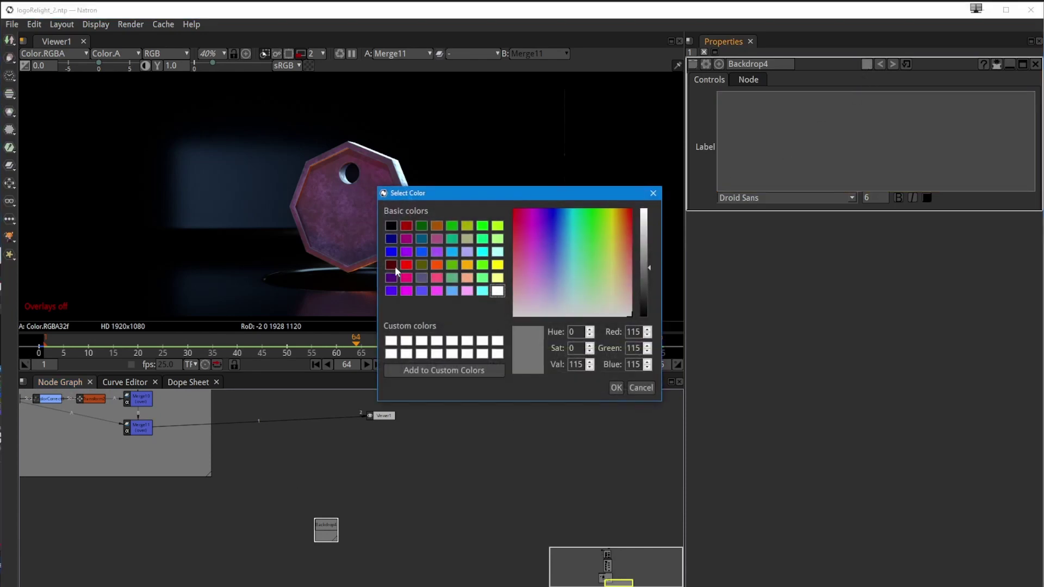
{"action": "left_click", "coordinate": [390, 264]}
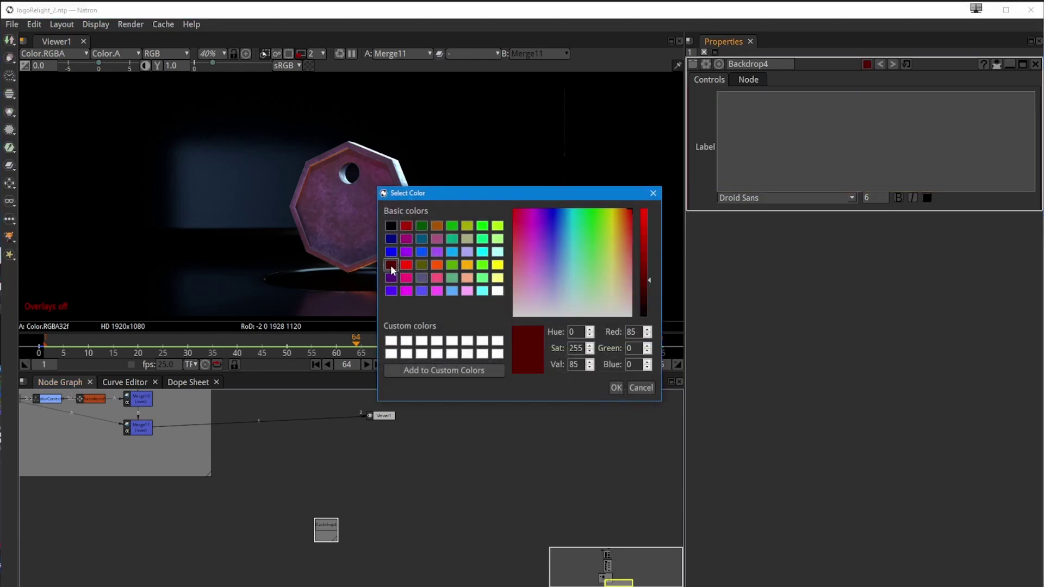
{"action": "left_click", "coordinate": [615, 388]}
{"action": "left_click", "coordinate": [338, 543]}
{"action": "left_click_drag", "start_coordinate": [335, 542], "coordinate": [431, 586]}
{"action": "left_click_drag", "start_coordinate": [340, 526], "coordinate": [311, 476]}
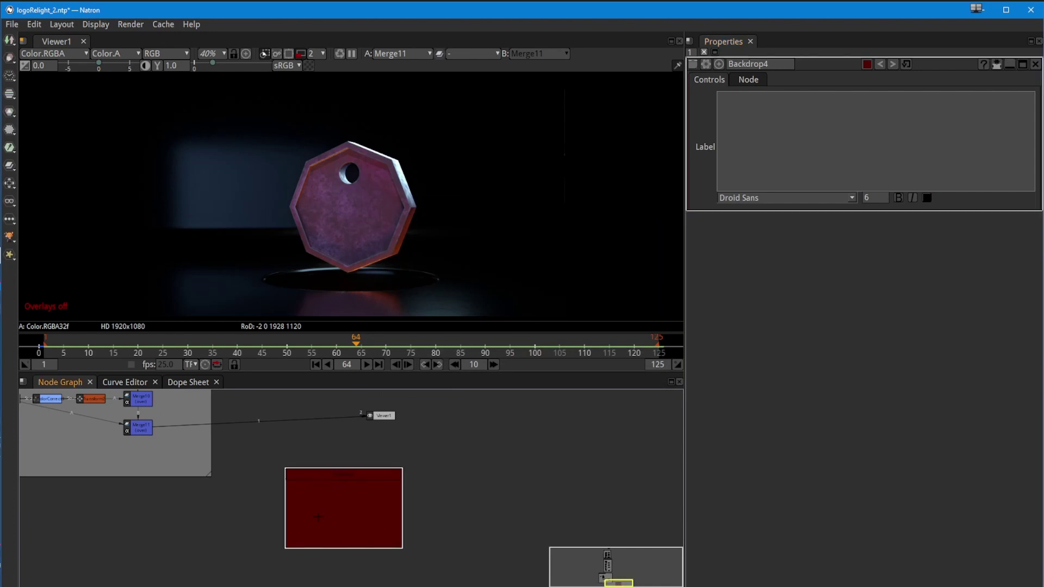
{"action": "left_click", "coordinate": [416, 561]}
Start a Write node over the red backdrop and browse its output location to 075_natronComp/renders
{"action": "left_click", "coordinate": [321, 479]}
{"action": "key", "text": "w"}
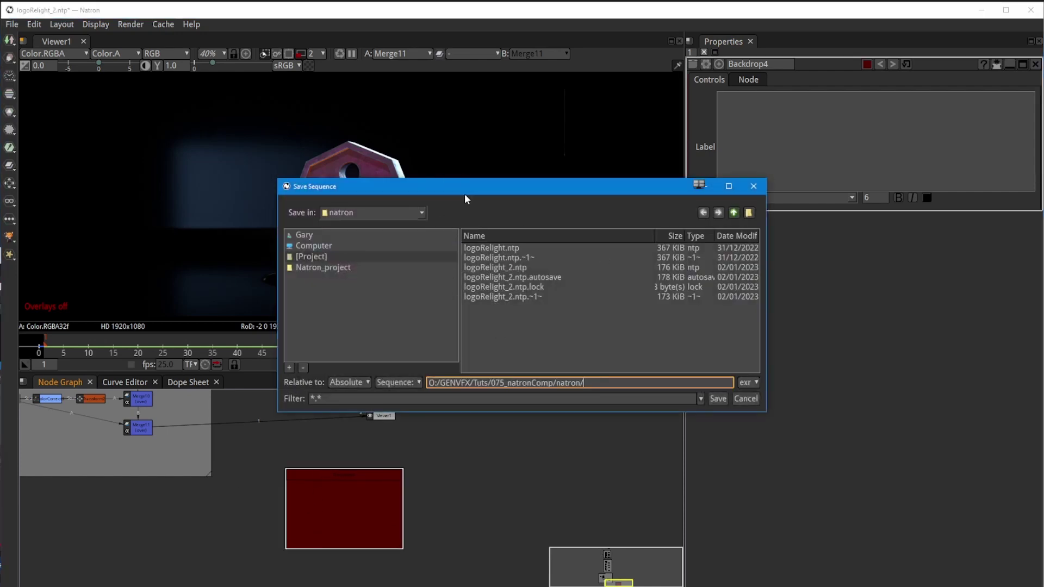
{"action": "left_click", "coordinate": [421, 212]}
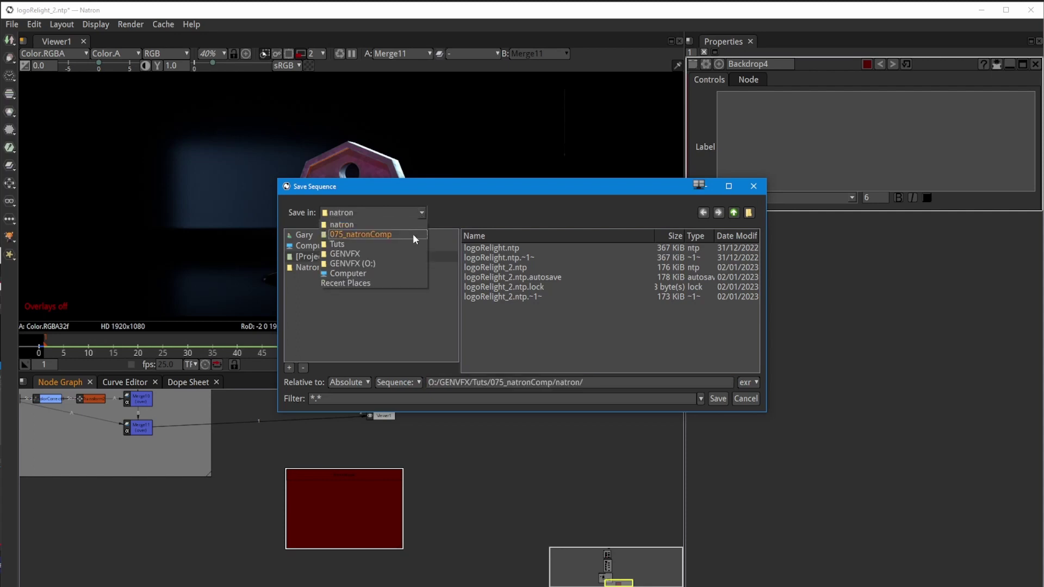
{"action": "left_click", "coordinate": [412, 234]}
{"action": "double_click", "coordinate": [478, 278]}
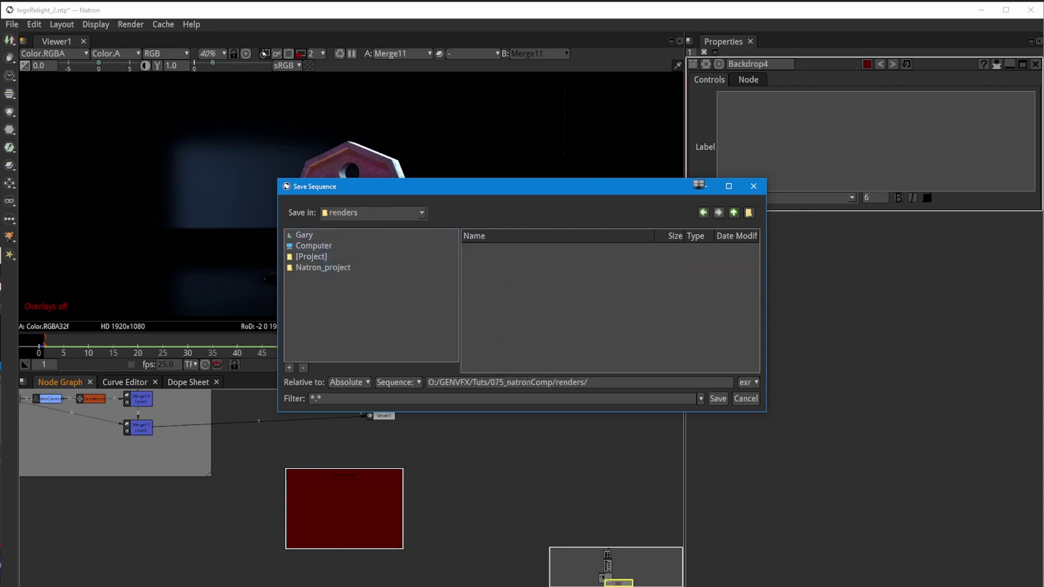
Create a folder named comps inside the renders folder and open it as the save location
{"action": "left_click", "coordinate": [749, 213]}
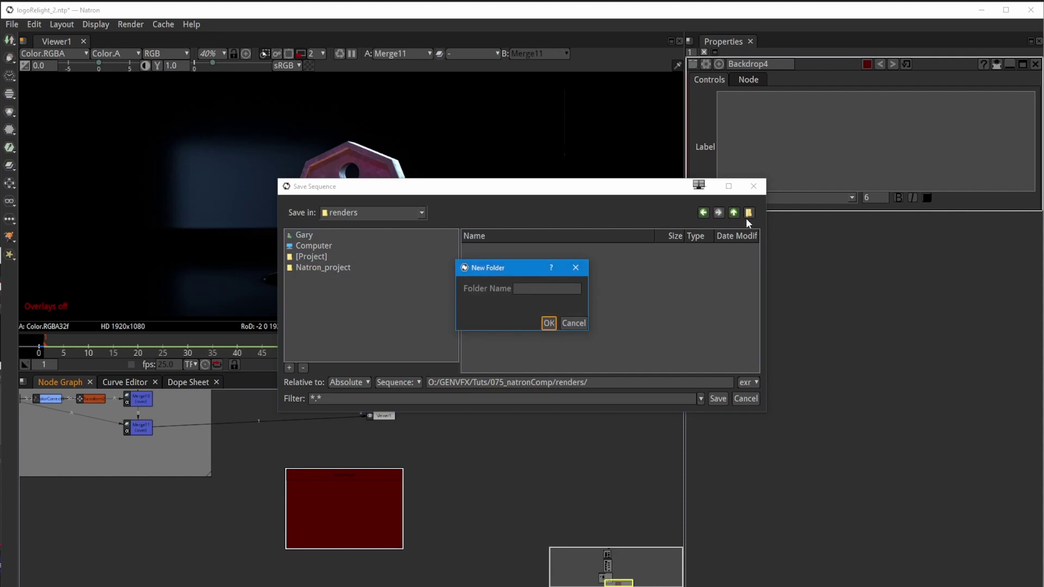
{"action": "left_click", "coordinate": [519, 290]}
{"action": "type", "text": "copm"}
{"action": "key", "text": "BackSpace"}
{"action": "key", "text": "BackSpace"}
{"action": "type", "text": "mps"}
{"action": "left_click", "coordinate": [546, 322]}
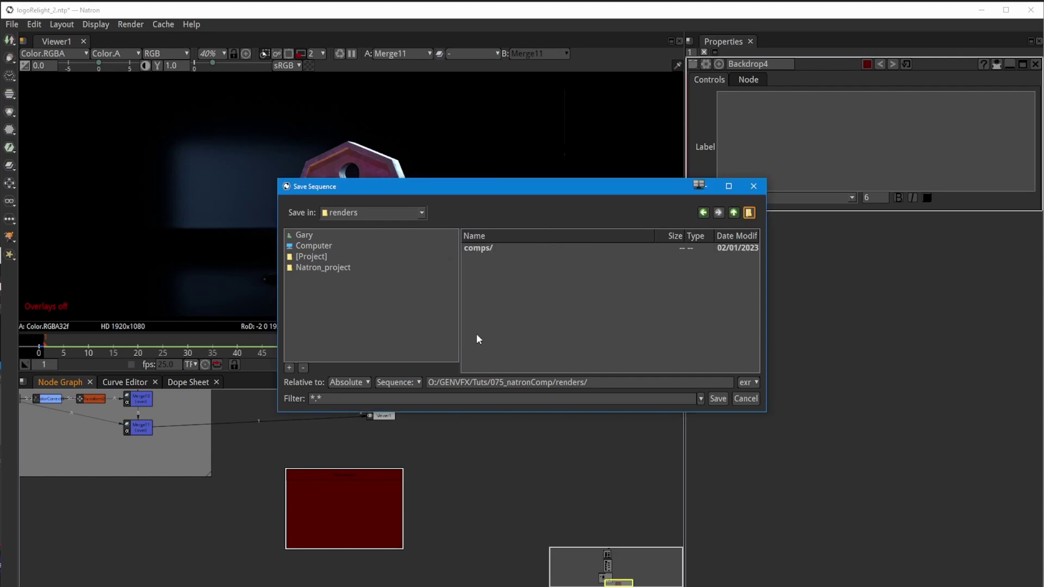
{"action": "double_click", "coordinate": [472, 248]}
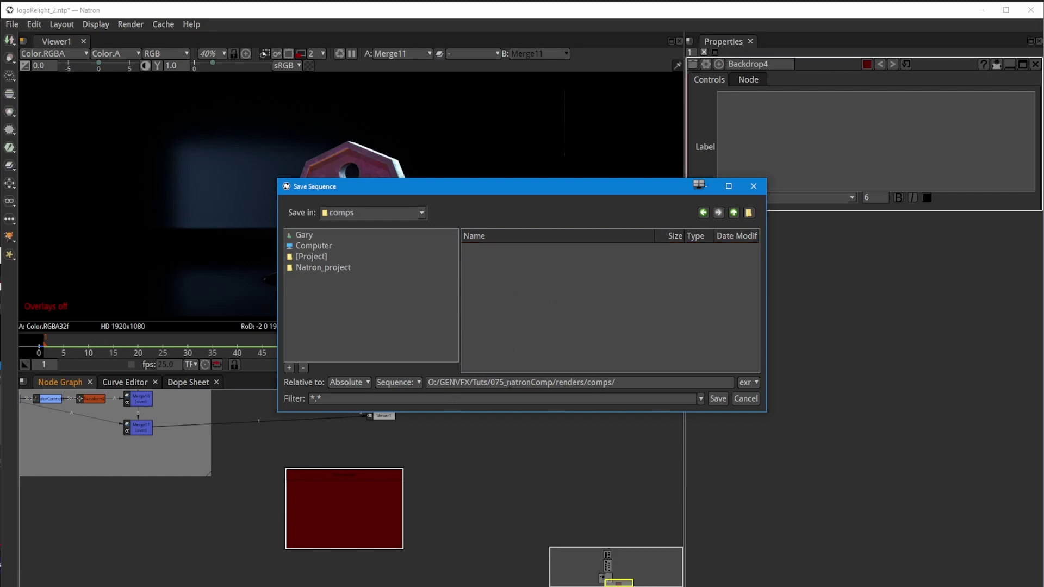
Save the EXR sequence output as exrs in comps and position the Write1 node inside the red backdrop
{"action": "left_click", "coordinate": [627, 383]}
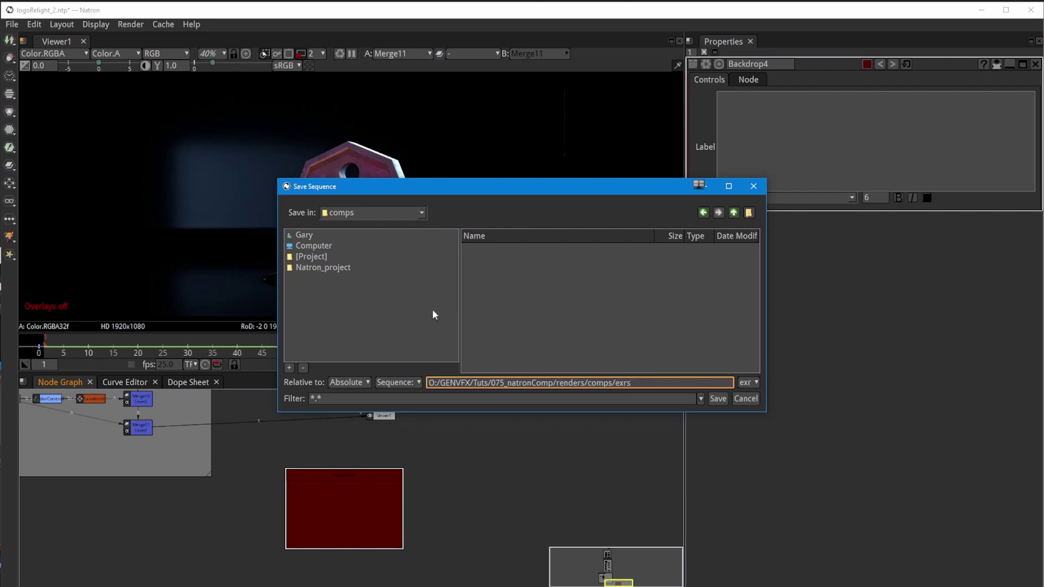
{"action": "key", "text": "Return"}
{"action": "left_click_drag", "start_coordinate": [368, 496], "coordinate": [318, 507]}
{"action": "left_click_drag", "start_coordinate": [356, 535], "coordinate": [388, 556]}
{"action": "left_click_drag", "start_coordinate": [337, 520], "coordinate": [459, 559]}
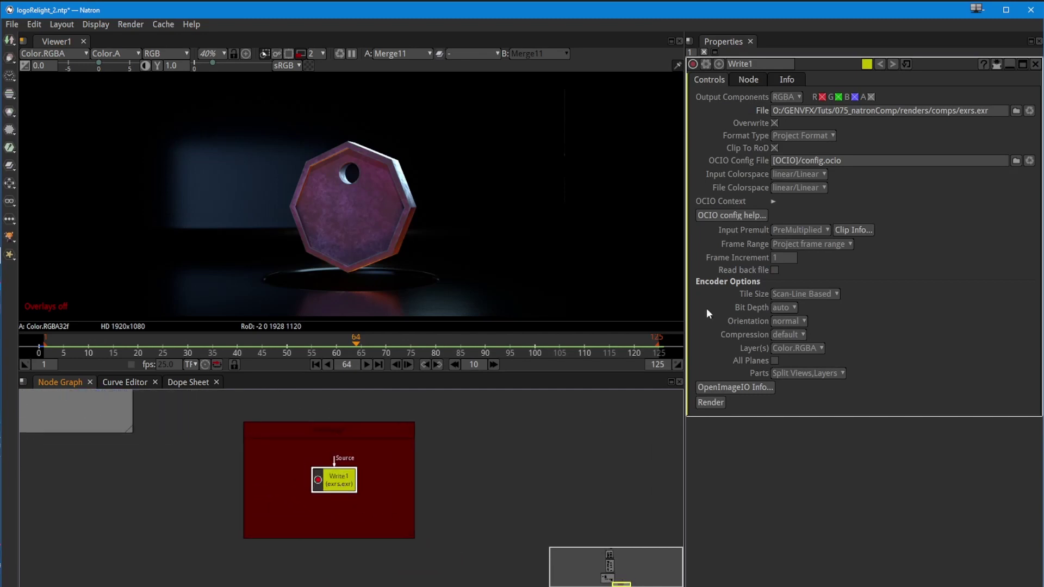
Change Write1's output file to logos.exr and shift the node aside within the red backdrop
{"action": "left_click", "coordinate": [972, 110]}
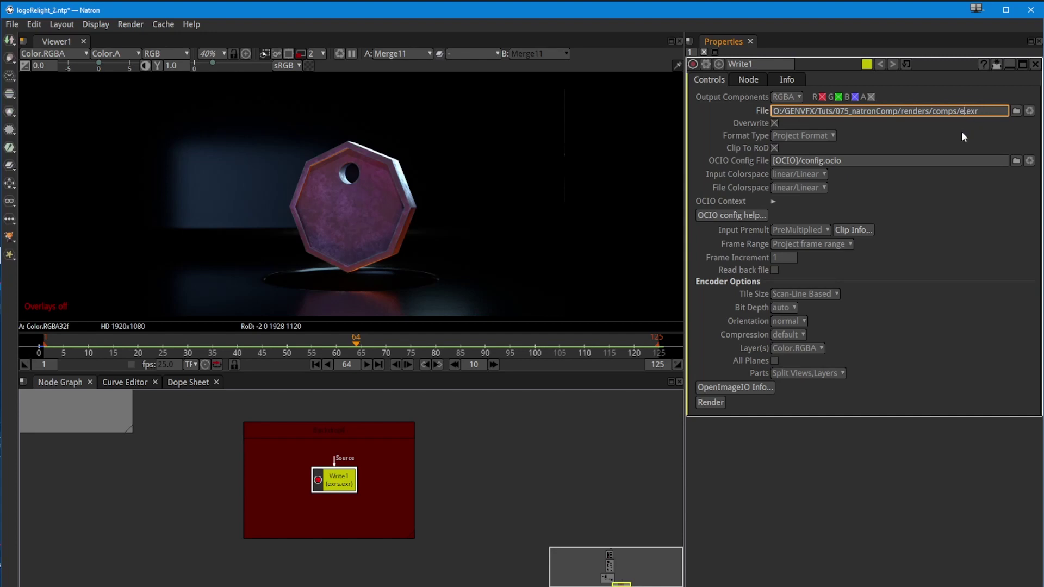
{"action": "type", "text": "logos"}
{"action": "left_click_drag", "start_coordinate": [333, 479], "coordinate": [279, 480]}
{"action": "left_click", "coordinate": [204, 479]}
{"action": "left_click", "coordinate": [146, 475]}
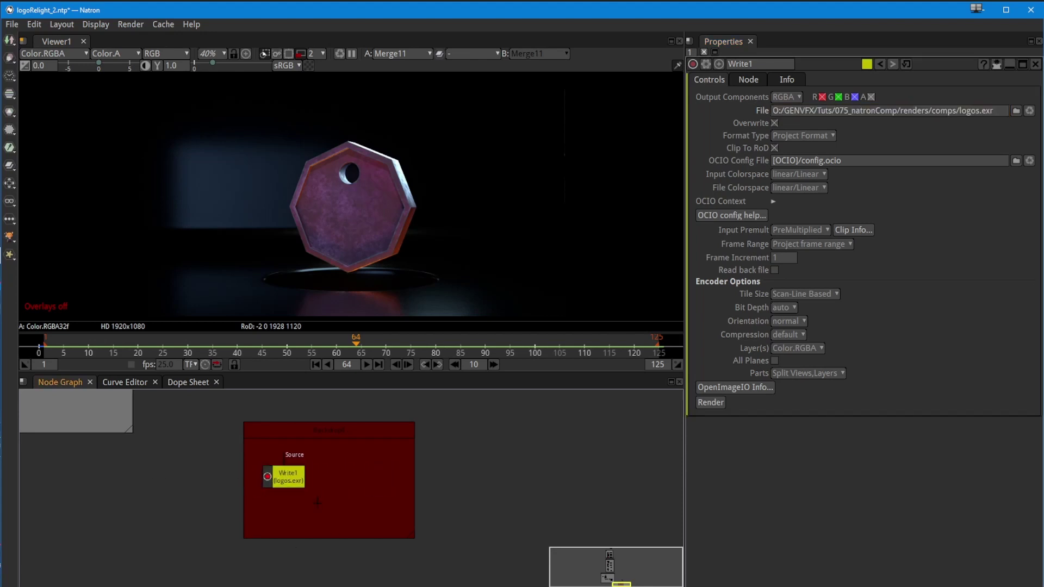
Add a second Write node outputting logo.mov to the comps folder and place it beside Write1
{"action": "key", "text": "w"}
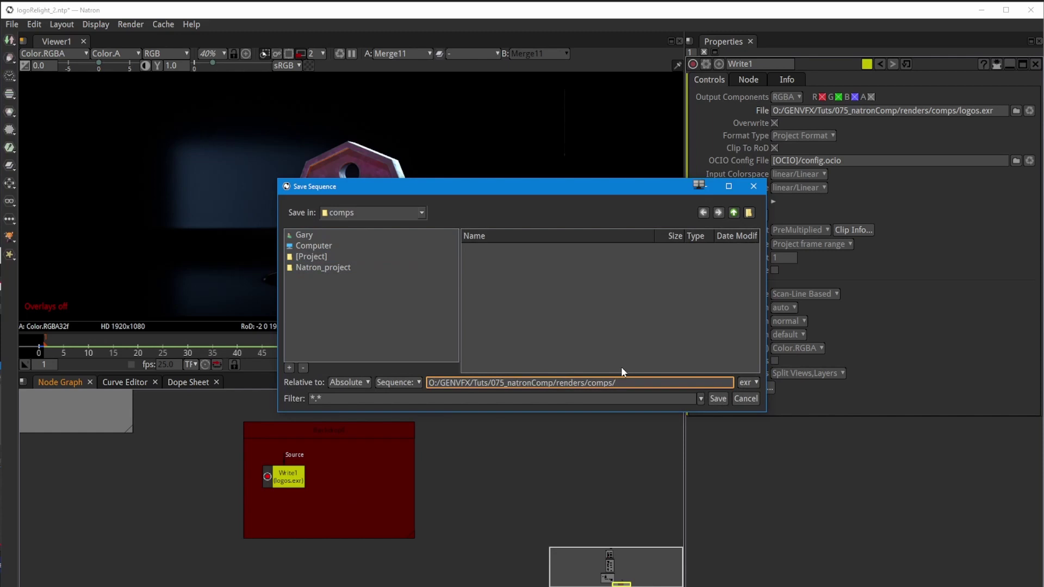
{"action": "type", "text": ".mov"}
{"action": "key", "text": "Return"}
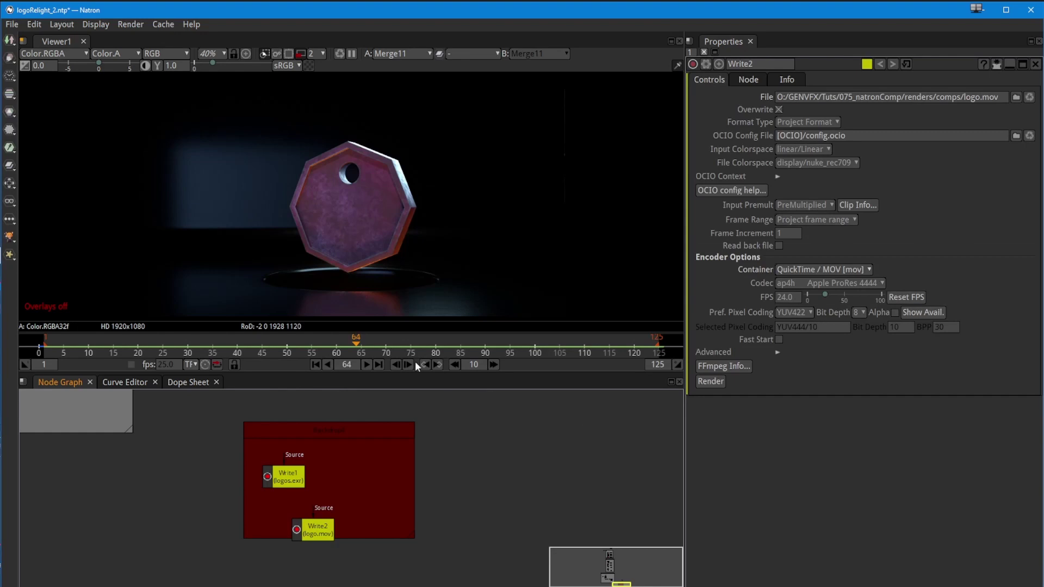
{"action": "left_click_drag", "start_coordinate": [318, 530], "coordinate": [356, 478]}
Check Write1's tile size and bit depth options and set its compression to dwab
{"action": "left_click", "coordinate": [288, 478]}
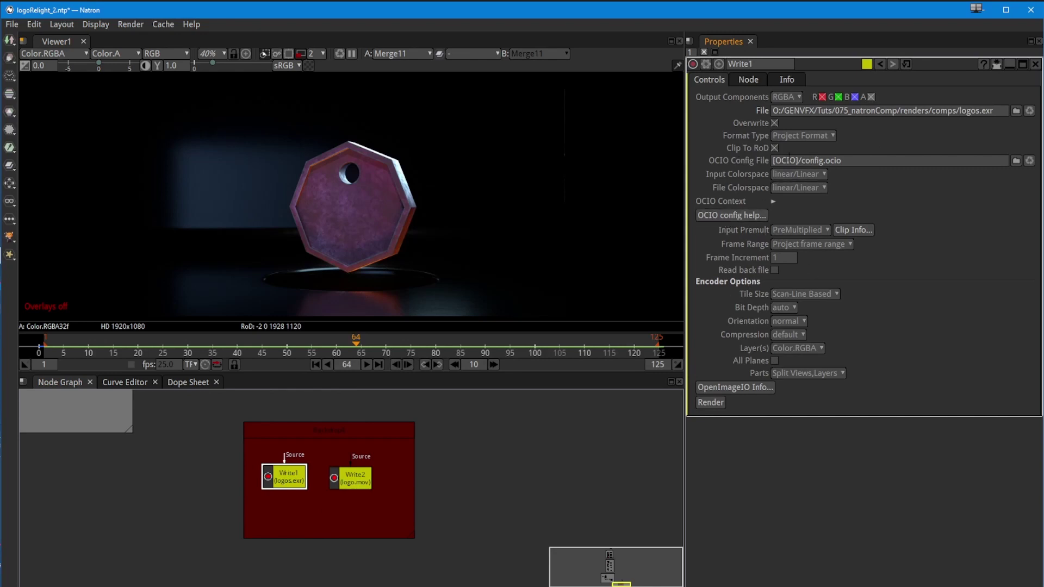
{"action": "left_click", "coordinate": [783, 294]}
{"action": "left_click", "coordinate": [901, 322]}
{"action": "left_click", "coordinate": [781, 308]}
{"action": "left_click", "coordinate": [843, 315]}
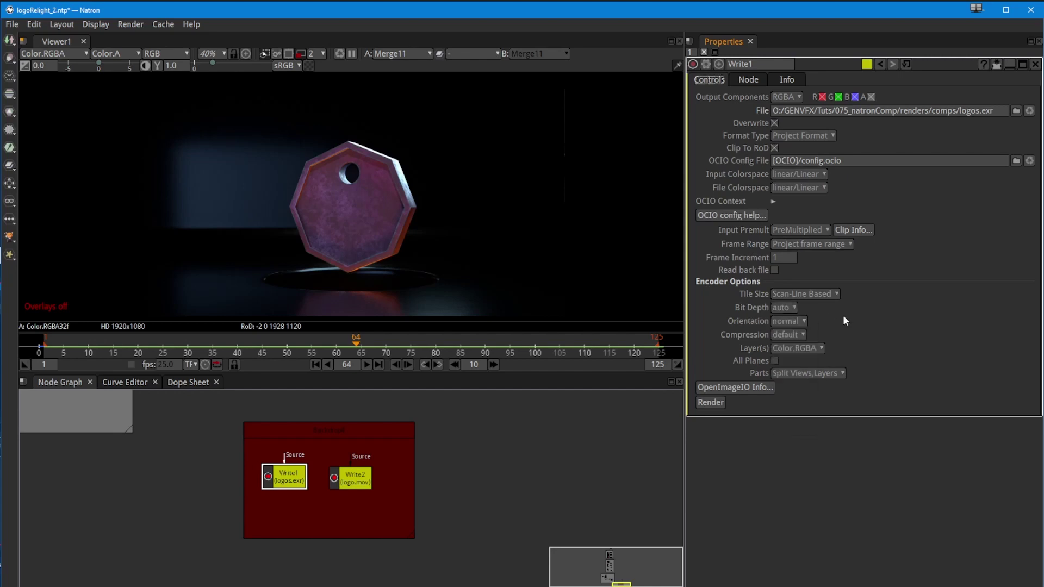
{"action": "left_click", "coordinate": [785, 335]}
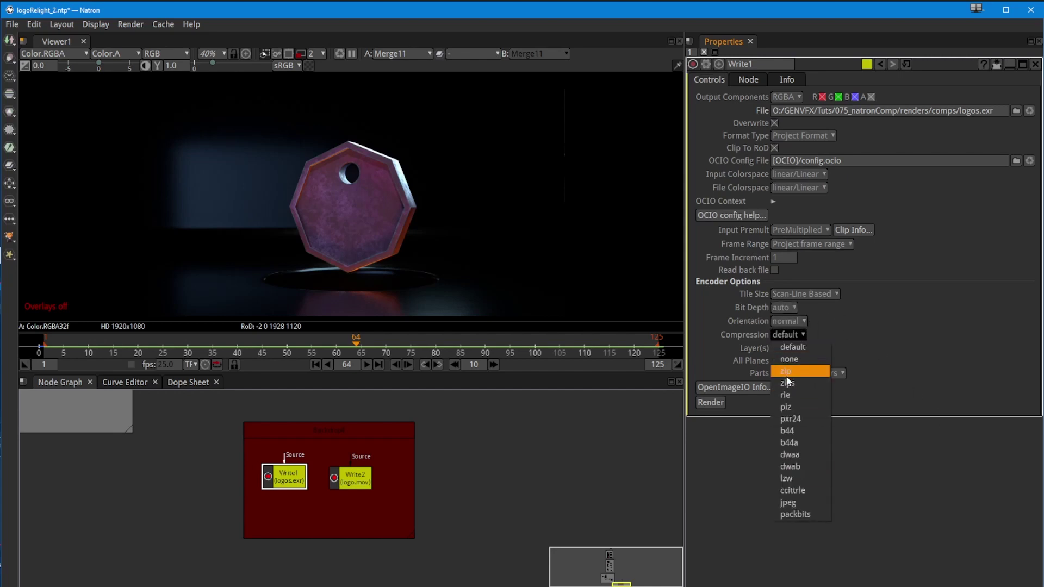
{"action": "left_click", "coordinate": [792, 467]}
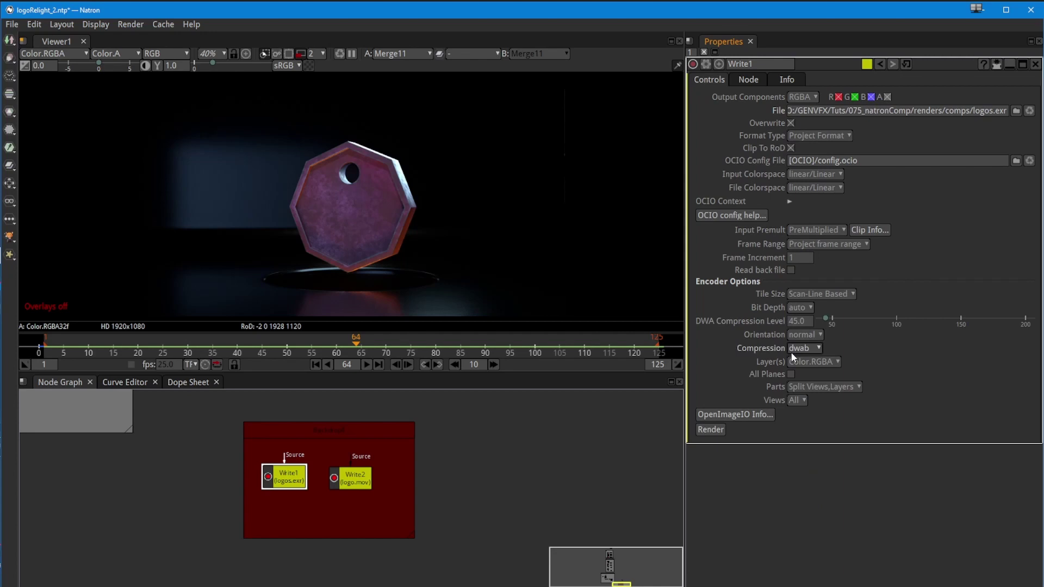
Nudge the two Write nodes within the backdrop and set Write2's frame rate to 25 fps
{"action": "left_click_drag", "start_coordinate": [451, 523], "coordinate": [451, 525]}
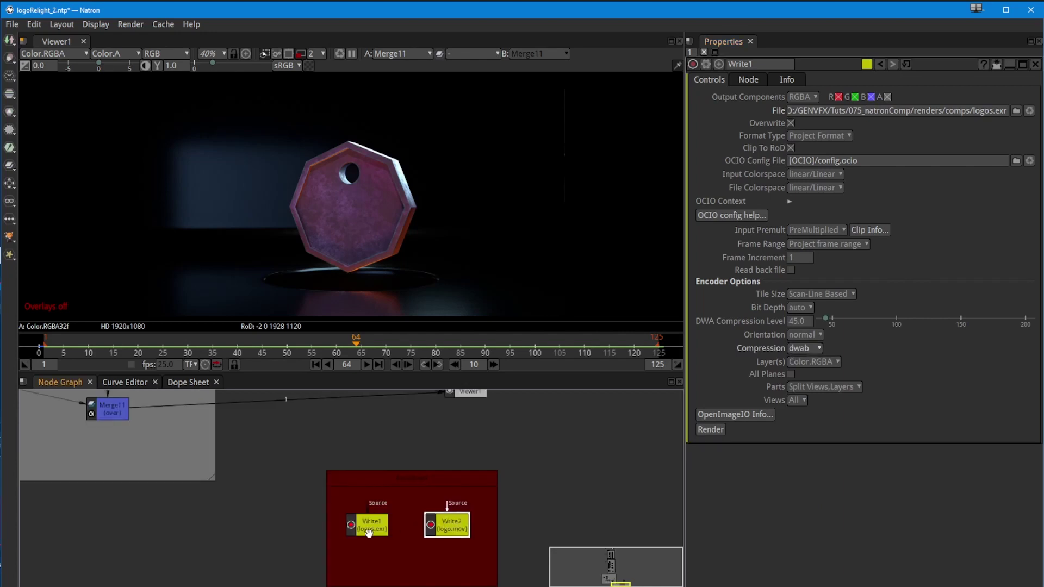
{"action": "left_click_drag", "start_coordinate": [366, 527], "coordinate": [371, 531]}
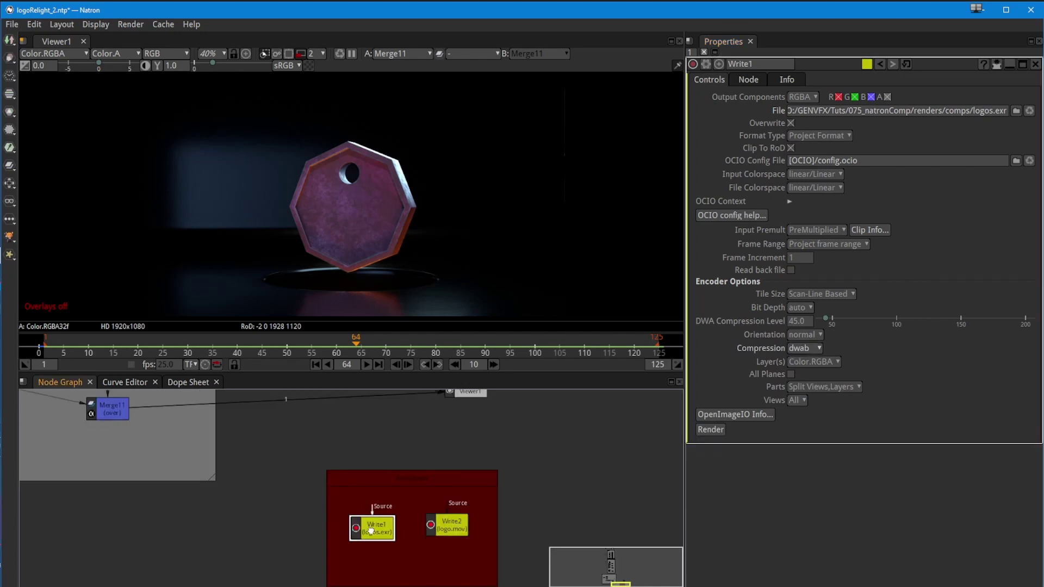
{"action": "left_click", "coordinate": [453, 525]}
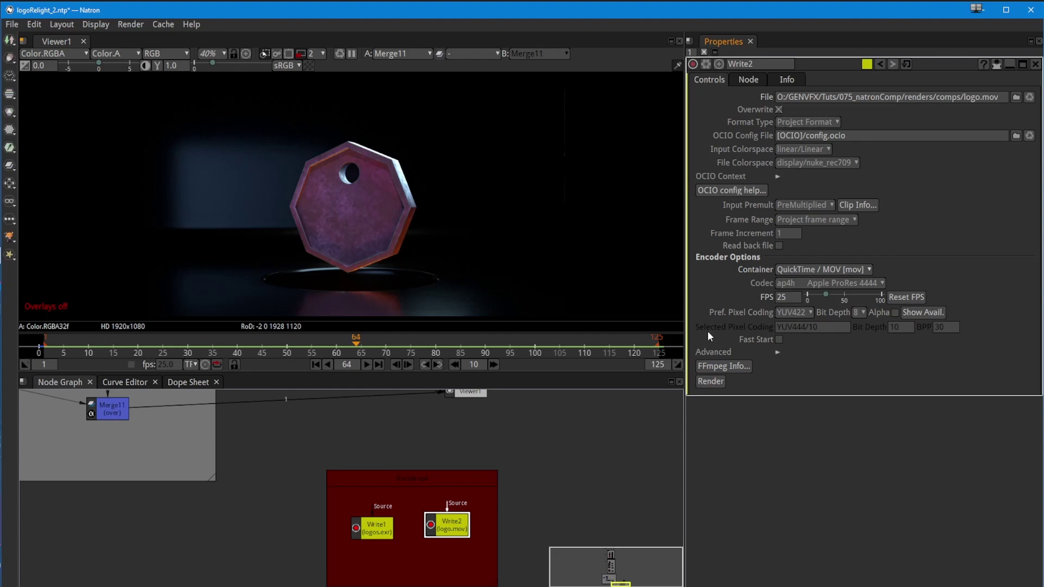
Align the two Write nodes and feed both from Merge11 through a shared dot on Write2's connection
{"action": "left_click_drag", "start_coordinate": [308, 497], "coordinate": [301, 510]}
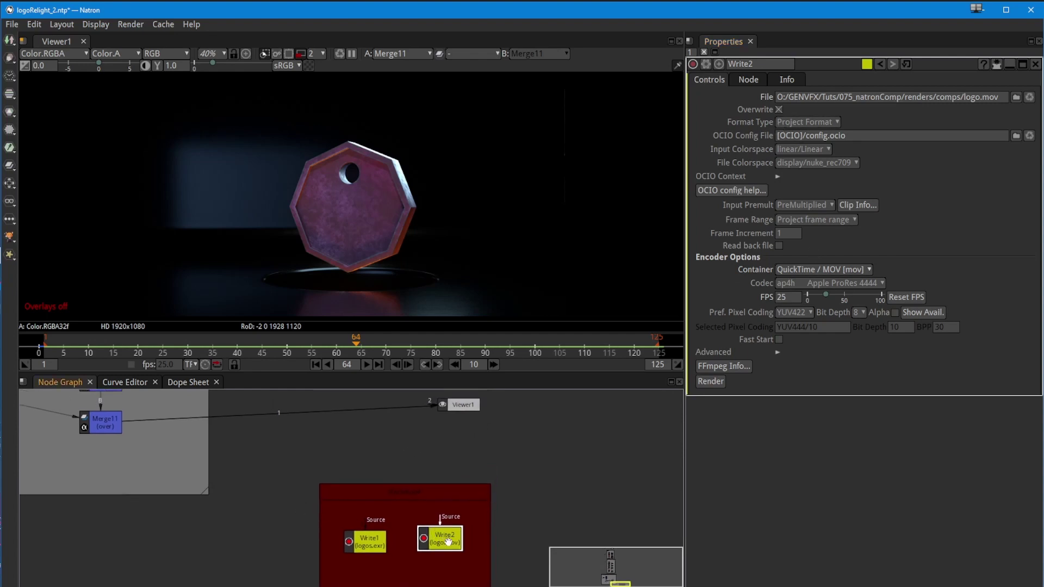
{"action": "left_click_drag", "start_coordinate": [437, 541], "coordinate": [436, 548]}
{"action": "left_click_drag", "start_coordinate": [368, 540], "coordinate": [374, 546]}
{"action": "left_click_drag", "start_coordinate": [439, 546], "coordinate": [111, 432]}
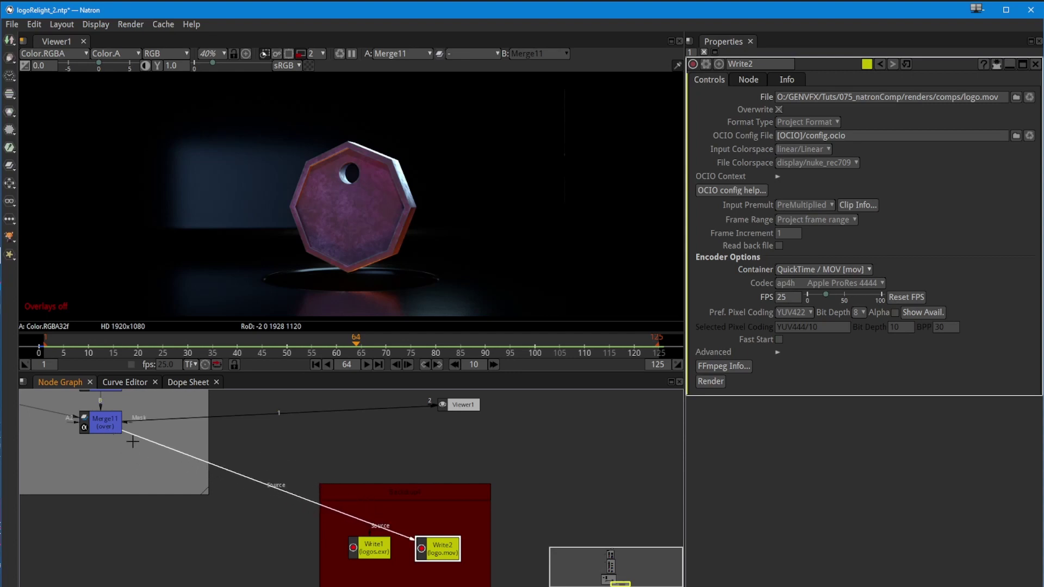
{"action": "left_click_drag", "start_coordinate": [268, 486], "coordinate": [403, 445]}
{"action": "left_click_drag", "start_coordinate": [373, 528], "coordinate": [404, 445]}
Rearrange the graph so the dot and both Write nodes sit in the red backdrop below the OVERLAYTEXT backdrop
{"action": "left_click_drag", "start_coordinate": [334, 518], "coordinate": [354, 482]}
{"action": "left_click_drag", "start_coordinate": [370, 432], "coordinate": [84, 521]}
{"action": "left_click_drag", "start_coordinate": [168, 500], "coordinate": [402, 434]}
{"action": "left_click_drag", "start_coordinate": [279, 454], "coordinate": [253, 477]}
{"action": "left_click", "coordinate": [237, 501]}
Disable the Write1 EXR node and select the Write2 node
{"action": "left_click", "coordinate": [265, 526]}
{"action": "key", "text": "d"}
{"action": "left_click", "coordinate": [329, 524]}
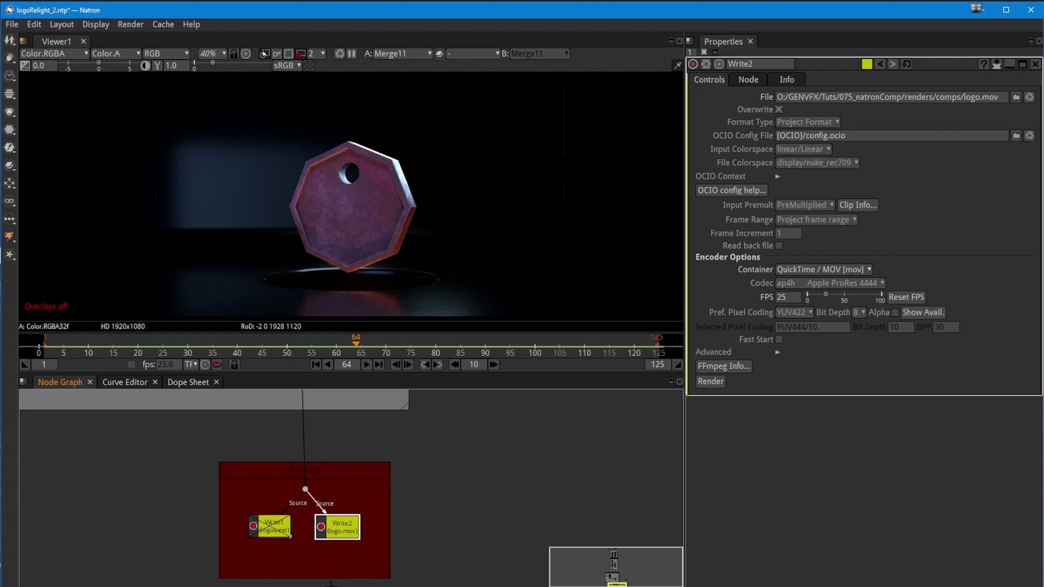
Save the project and look over the available render commands
{"action": "left_click", "coordinate": [12, 24]}
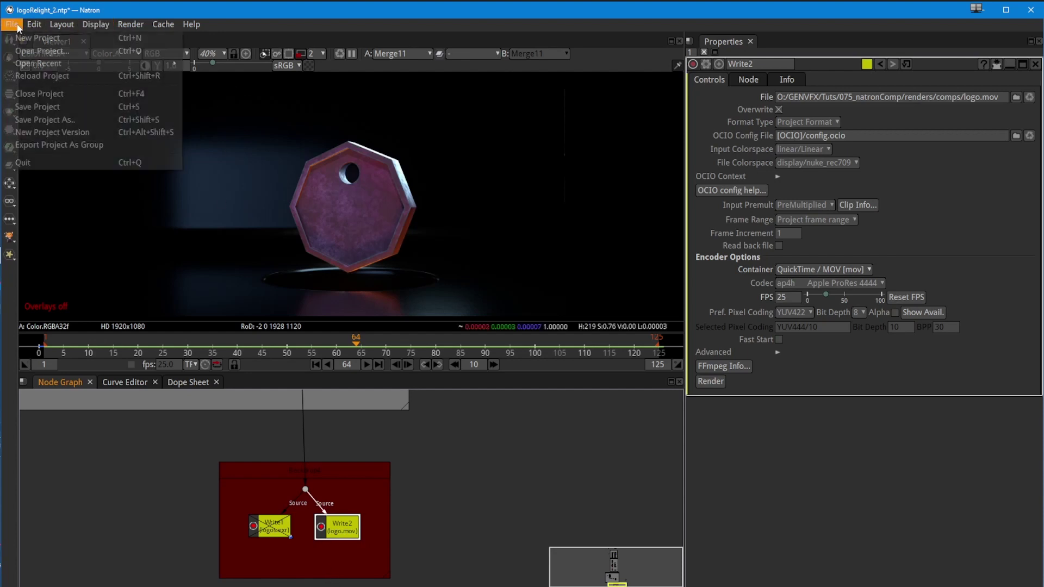
{"action": "left_click", "coordinate": [28, 108]}
{"action": "left_click", "coordinate": [130, 24]}
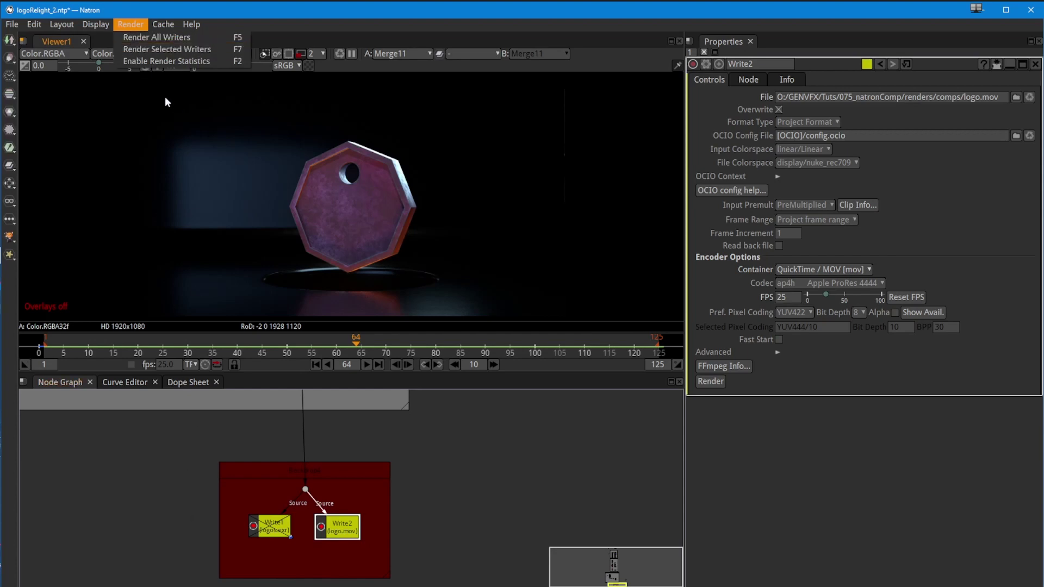
{"action": "left_click", "coordinate": [194, 483]}
Re-enable the Write1 EXR node and clear the selection
{"action": "left_click", "coordinate": [273, 534]}
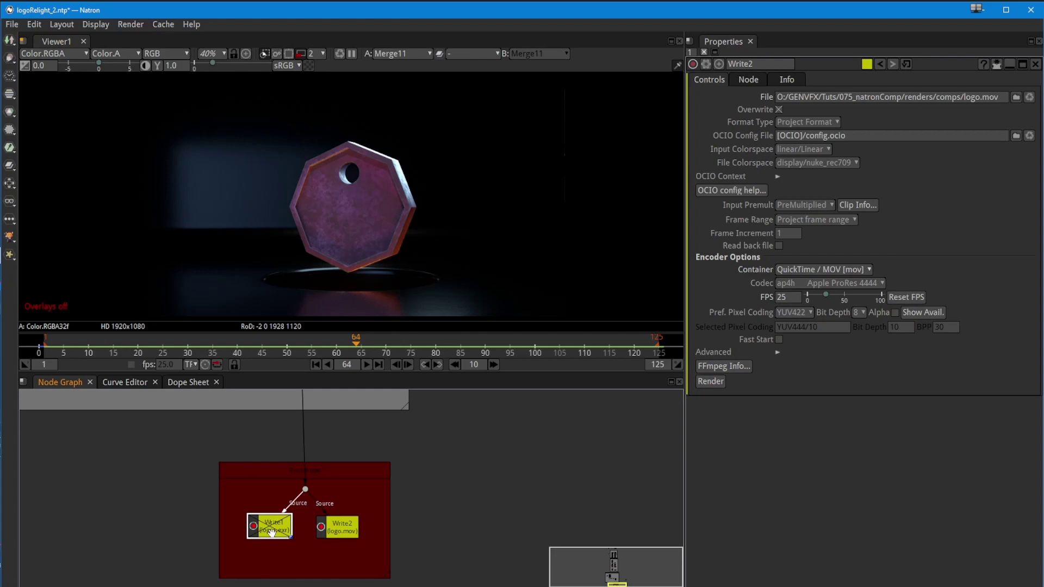
{"action": "key", "text": "d"}
{"action": "left_click", "coordinate": [135, 445]}
{"action": "left_click", "coordinate": [339, 528]}
{"action": "left_click", "coordinate": [132, 26]}
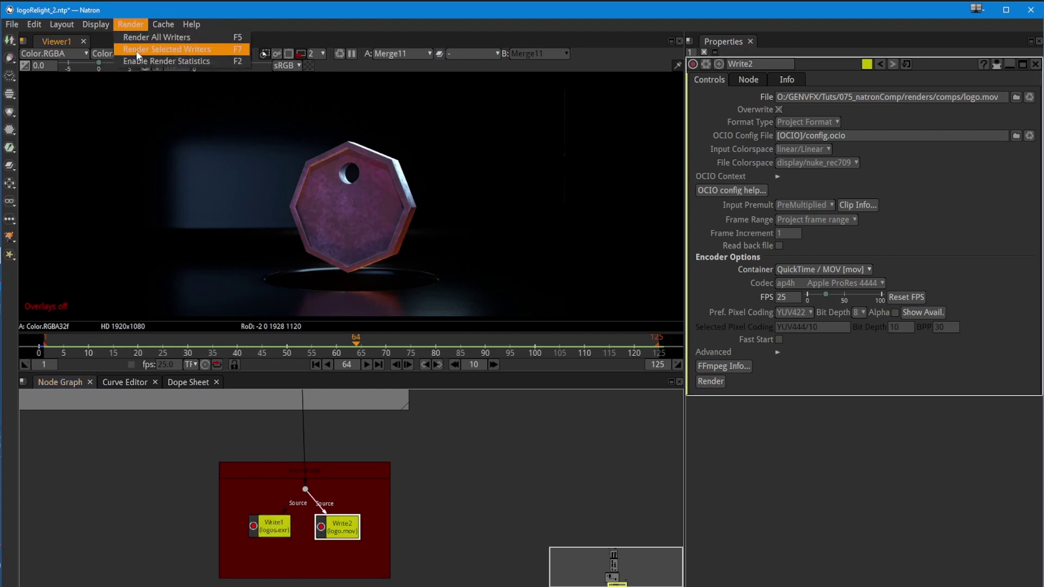
{"action": "left_click", "coordinate": [146, 436]}
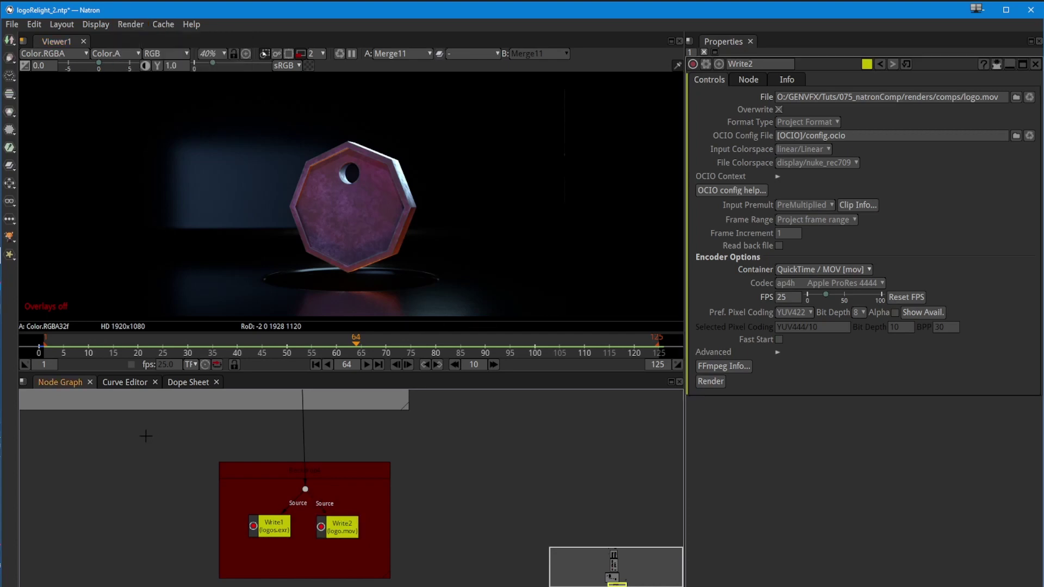
{"action": "left_click", "coordinate": [131, 24]}
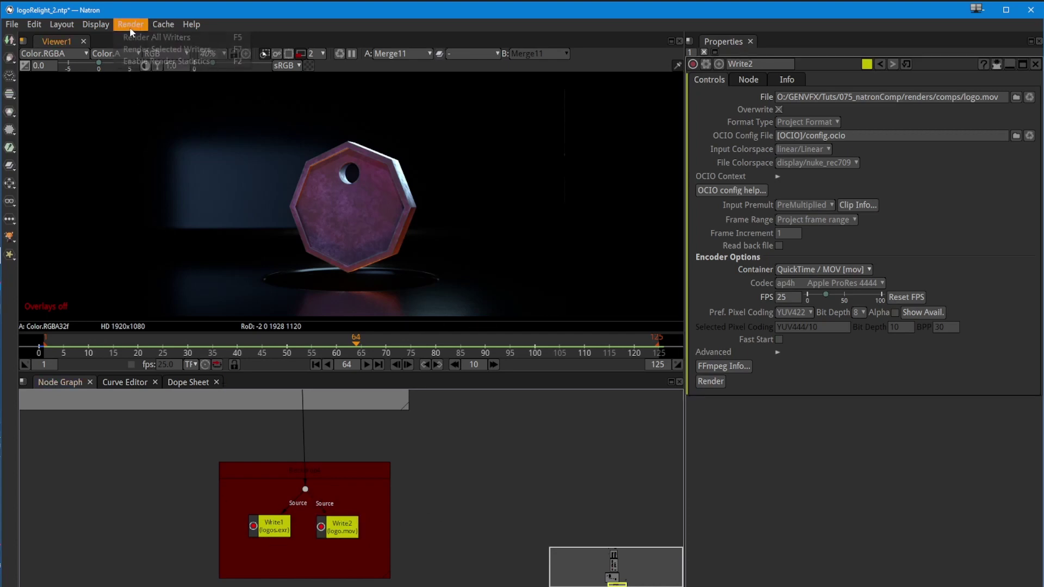
{"action": "left_click", "coordinate": [131, 26]}
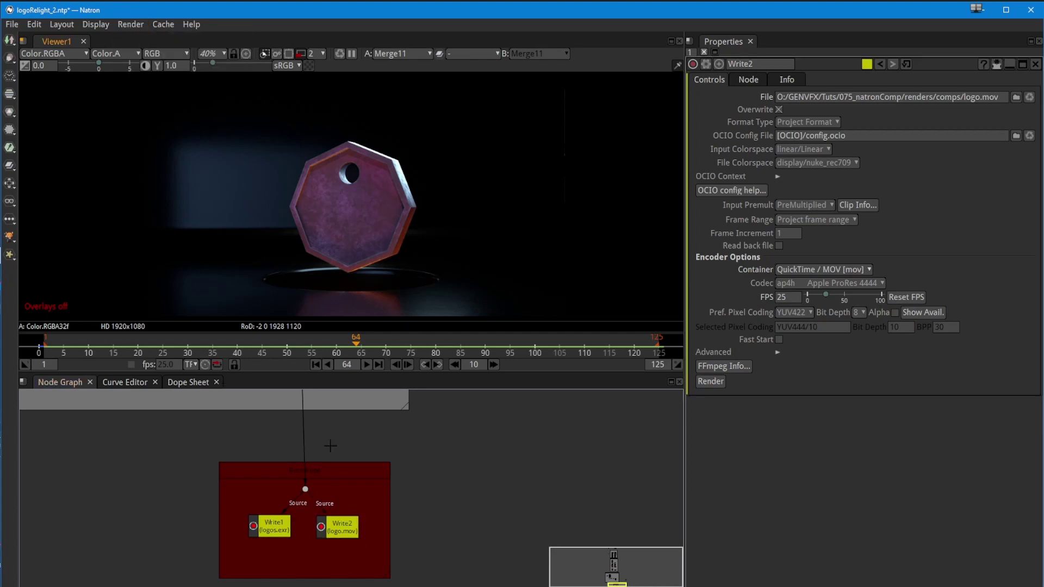
Select only the Write2 logo.mov node and render the selected writer
{"action": "left_click", "coordinate": [340, 532]}
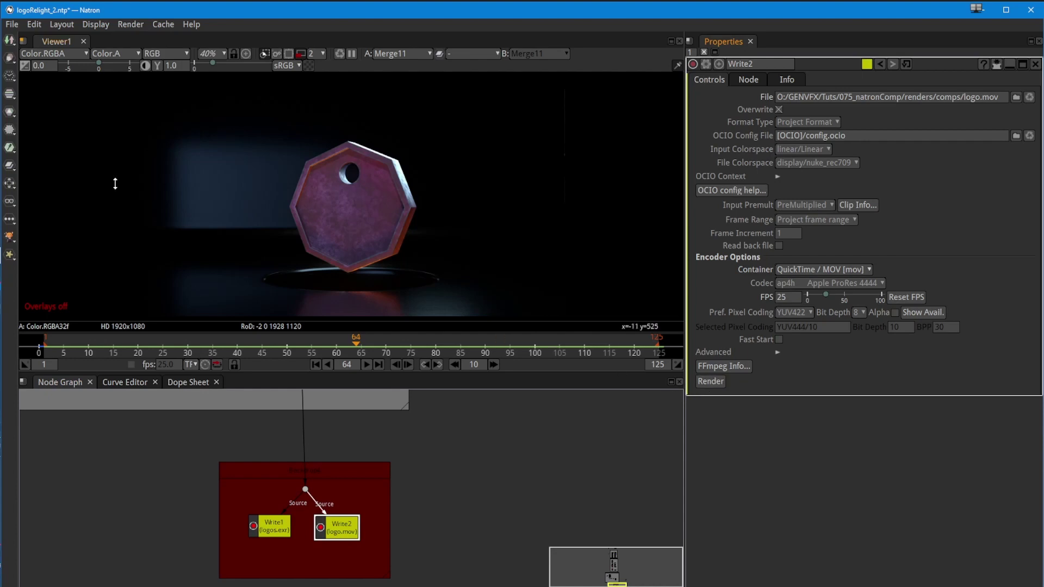
{"action": "left_click", "coordinate": [131, 24]}
{"action": "left_click", "coordinate": [134, 50]}
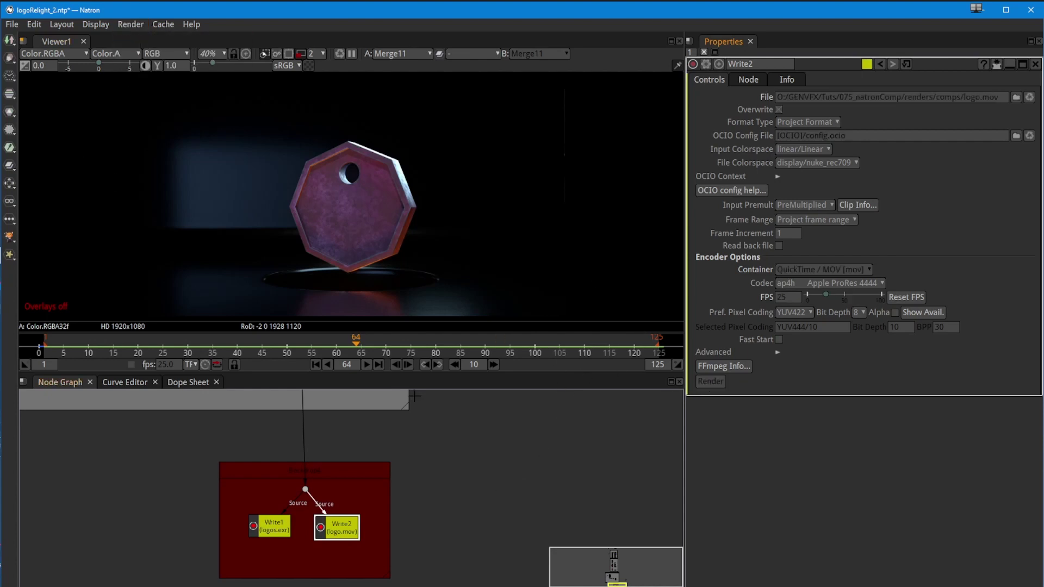